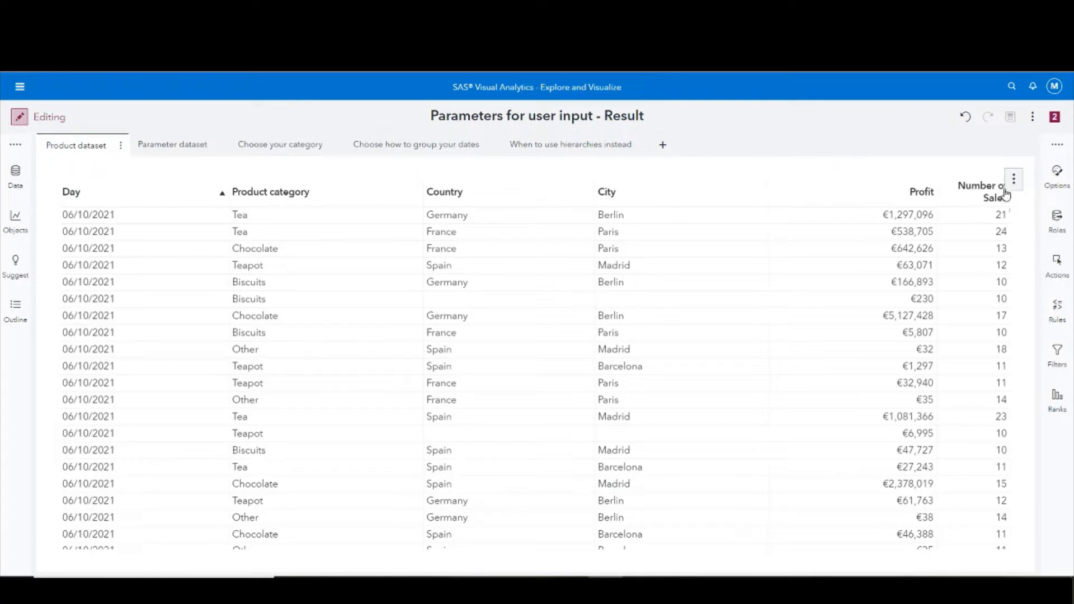
Try the finished report's selectors: show profit by Product type on the category page, and group sales by Month and by Day on the dates page.
left_click(261, 147)
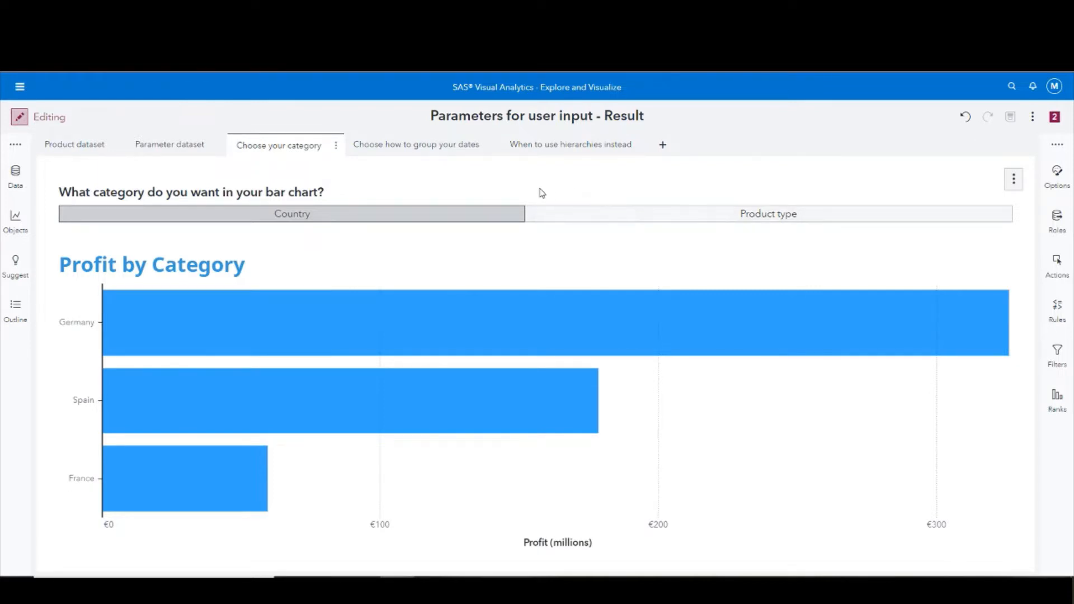
left_click(765, 219)
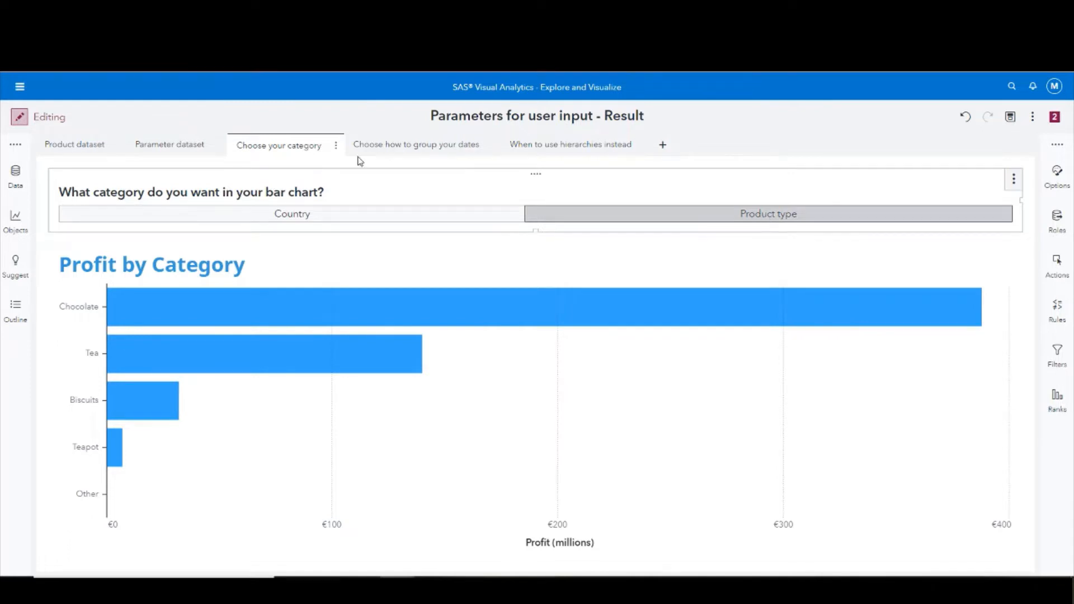
left_click(398, 155)
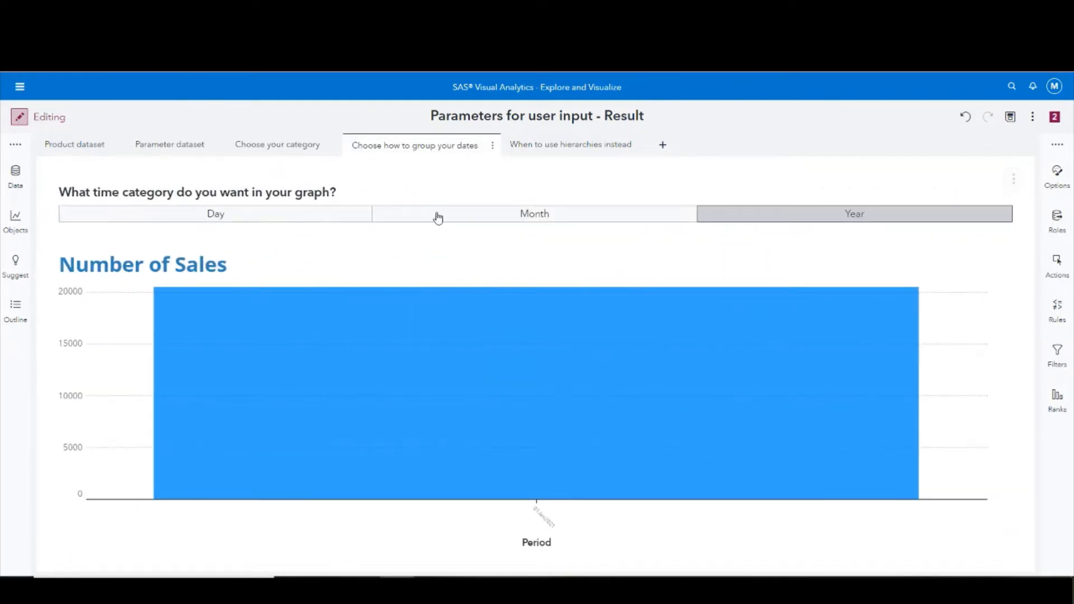
left_click(547, 216)
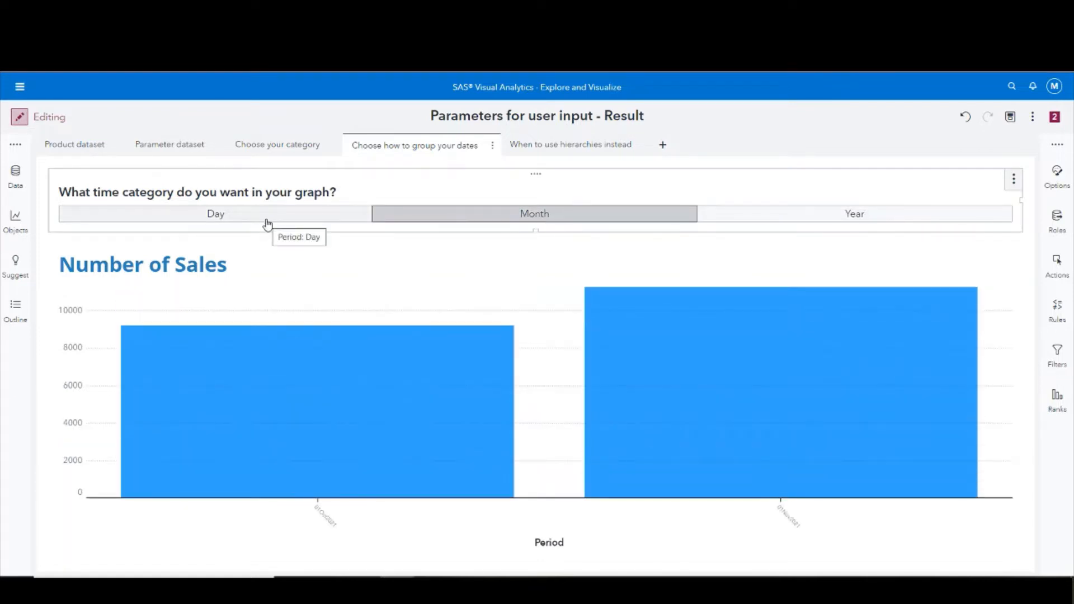
left_click(267, 223)
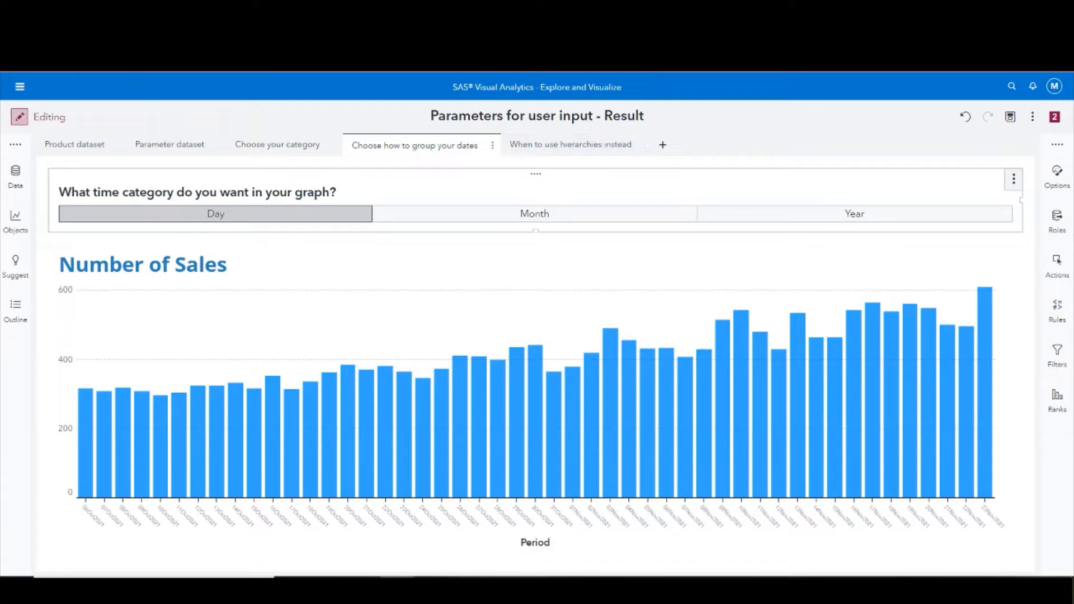
Switch to the open report "Parameters for user input" and show its "Choose your category" page.
left_click(1055, 118)
left_click(971, 189)
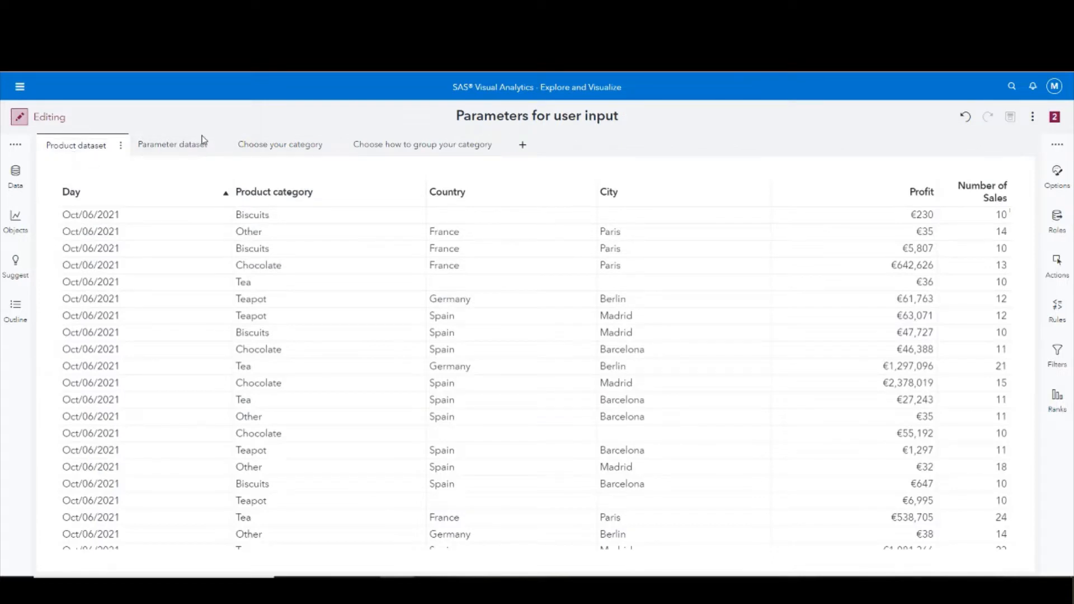
left_click(268, 149)
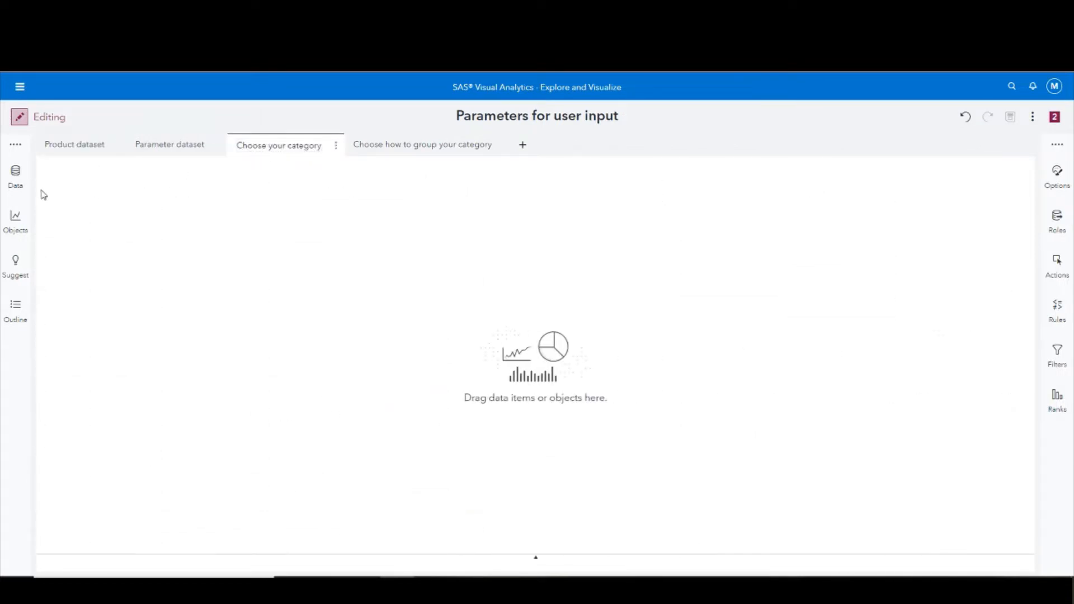
Add a bar chart object to the empty "Choose your category" page.
left_click(19, 184)
left_click(18, 219)
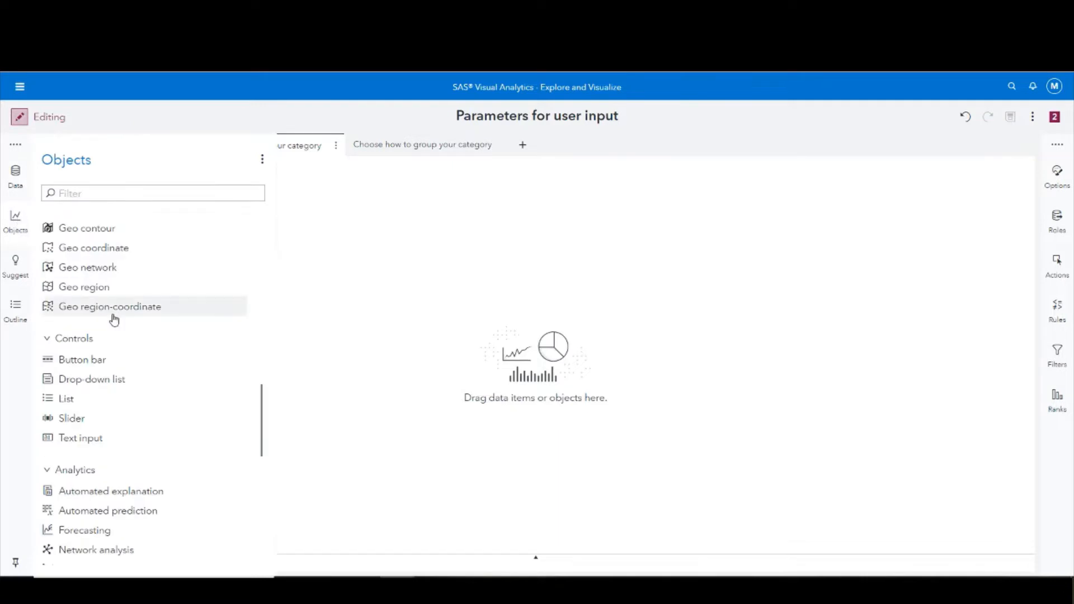
scroll(110, 315, "down", 6)
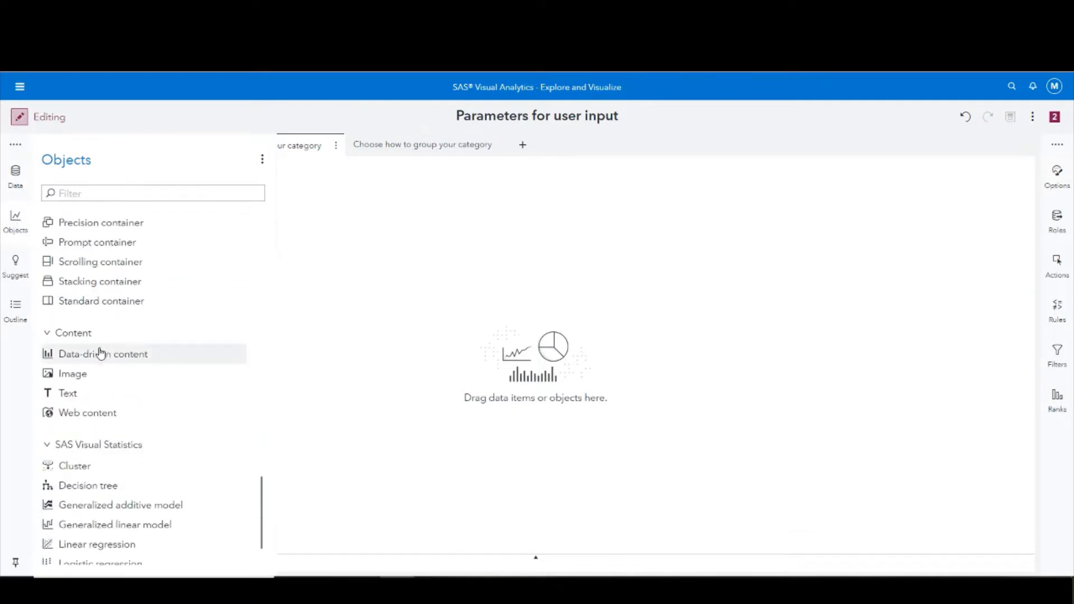
scroll(101, 353, "down", 10)
scroll(101, 352, "up", 5)
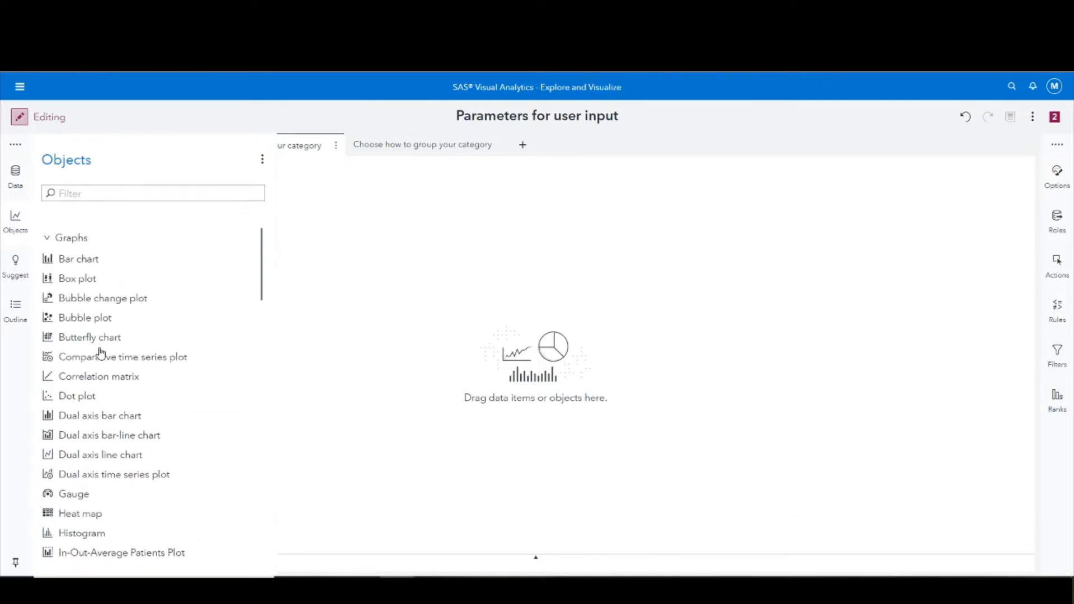
left_click_drag(85, 262, 576, 347)
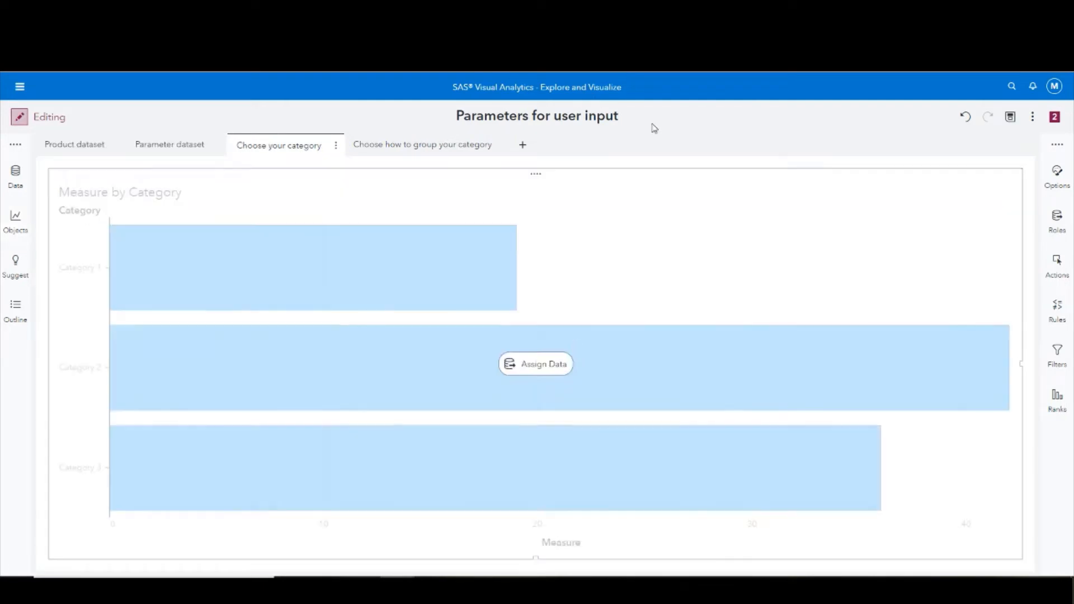
Set the data skin of the new bar chart to None.
left_click(1056, 178)
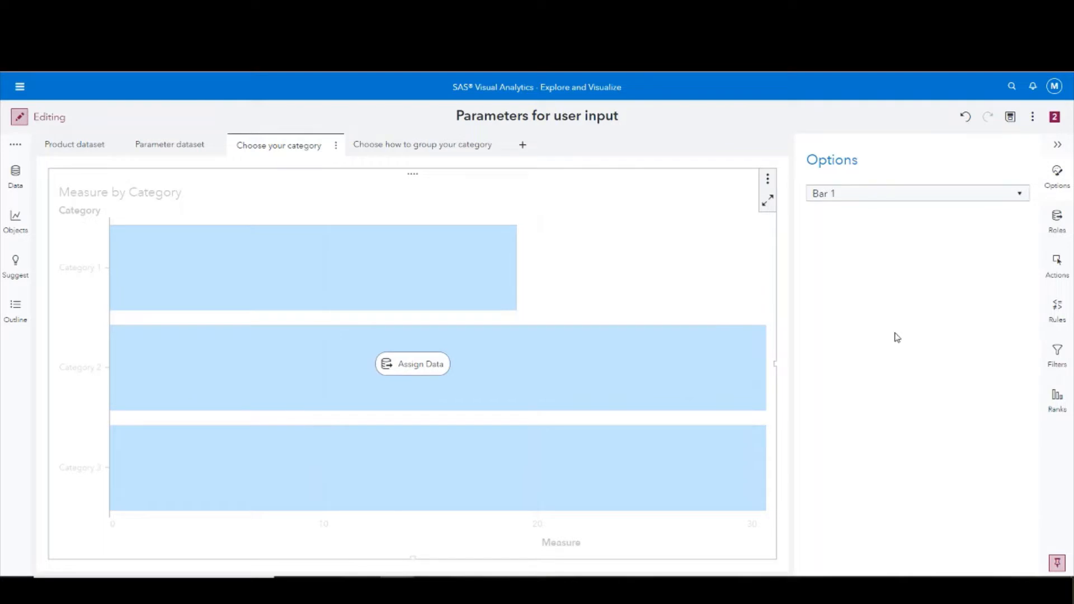
scroll(834, 313, "down", 6)
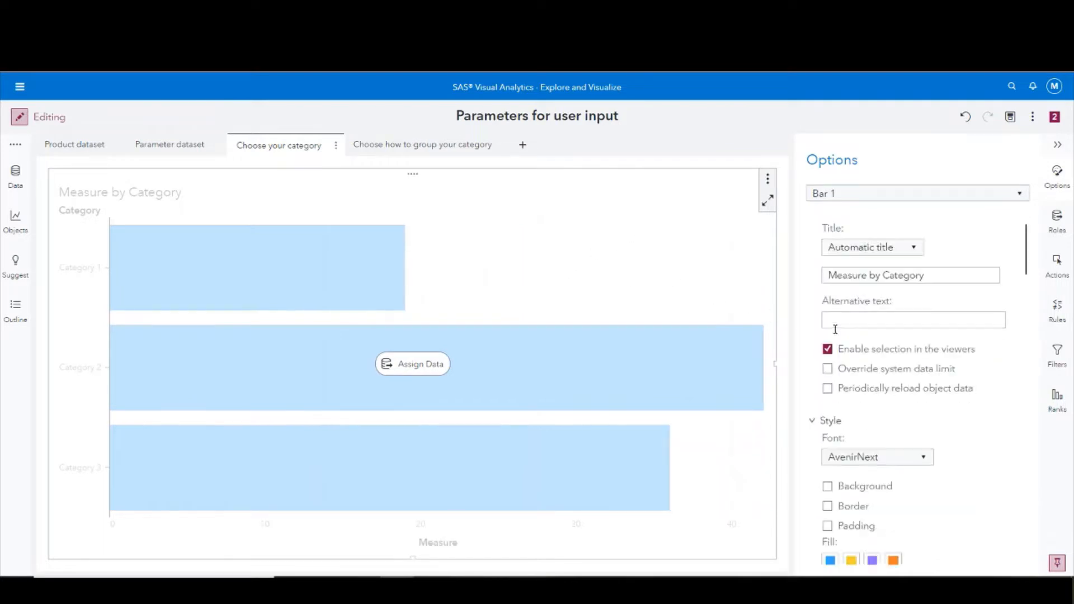
scroll(833, 288, "up", 4)
scroll(845, 313, "down", 6)
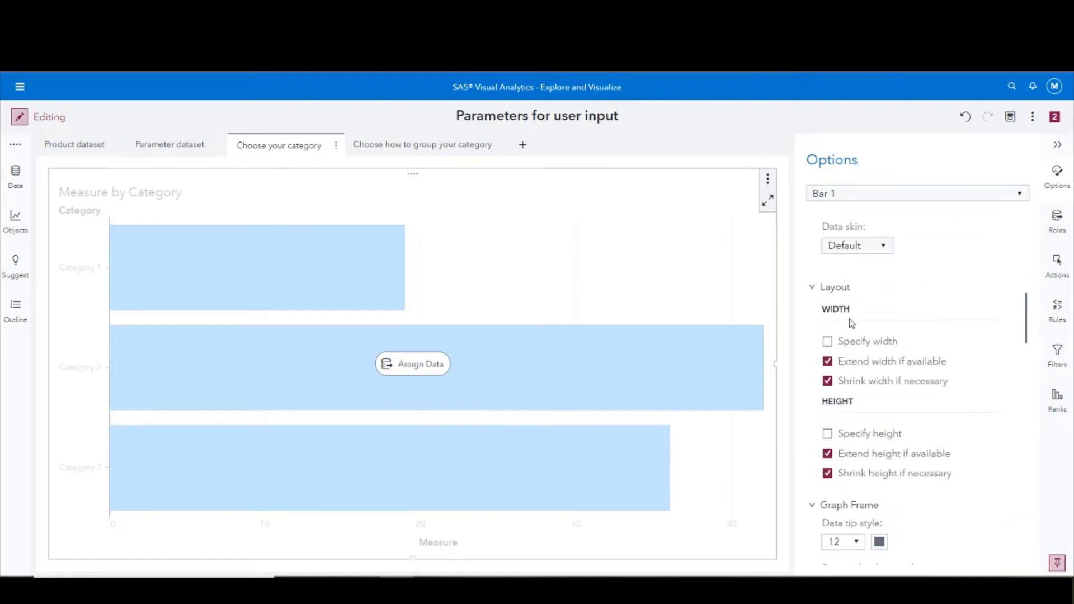
left_click(851, 246)
left_click(844, 279)
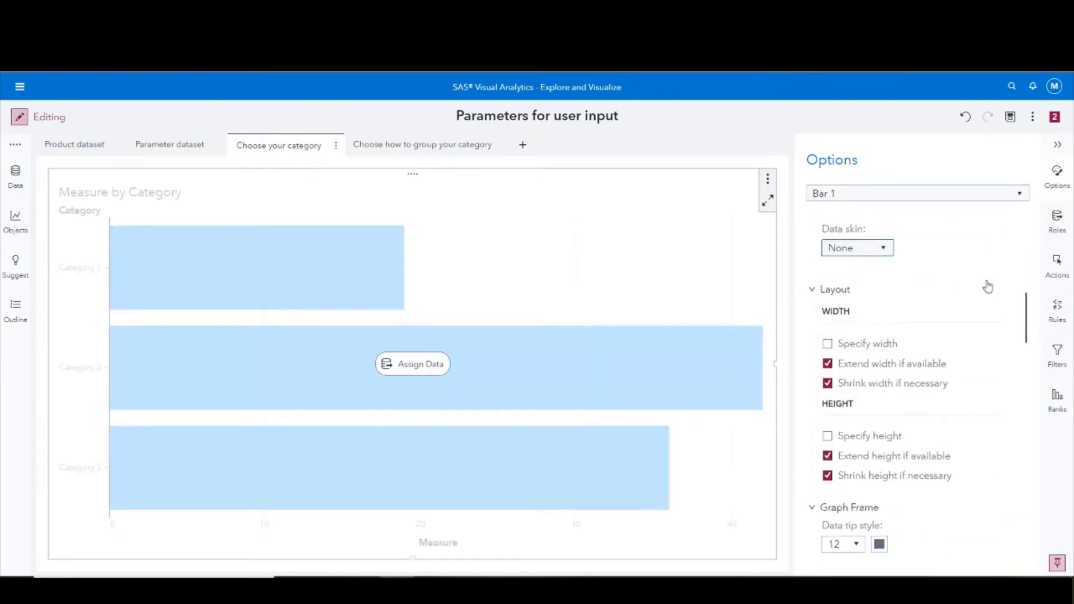
scroll(986, 287, "up", 3)
Assign Country as the bar chart's category and Profit as its measure.
left_click(1056, 221)
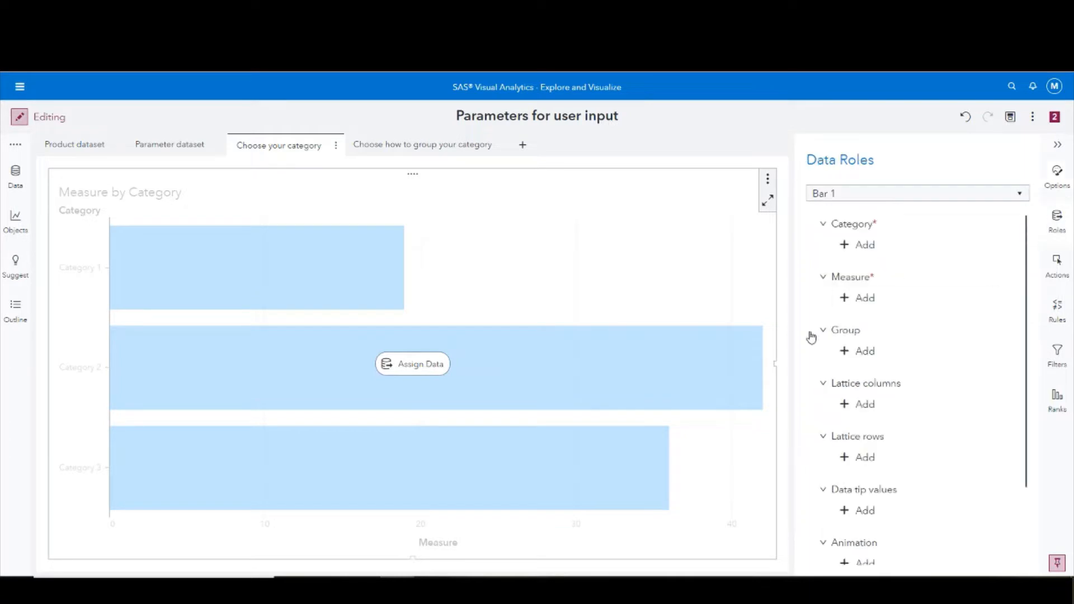
left_click(865, 244)
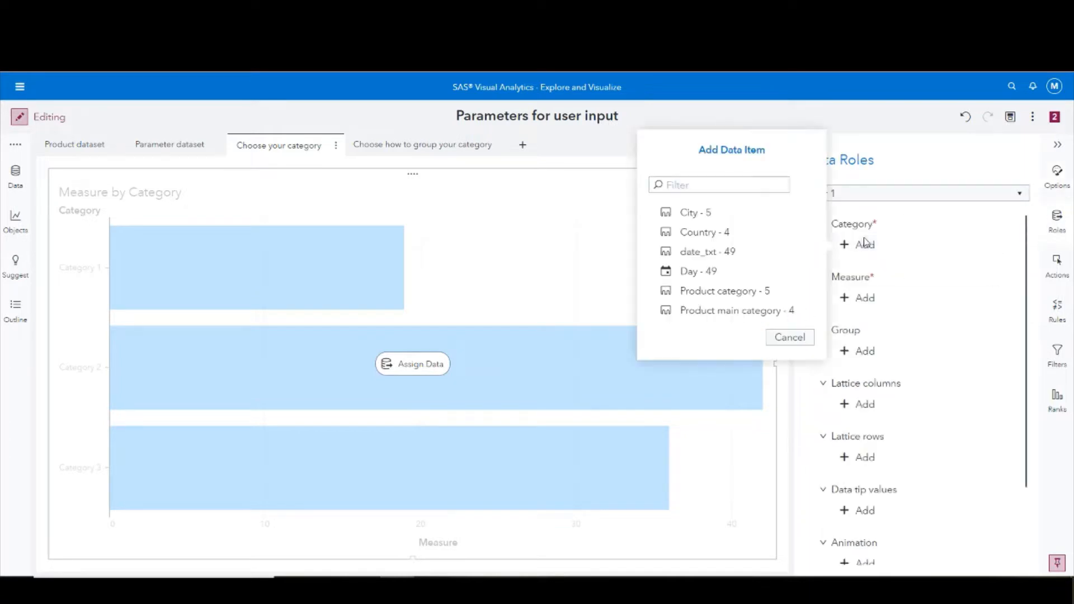
left_click(762, 238)
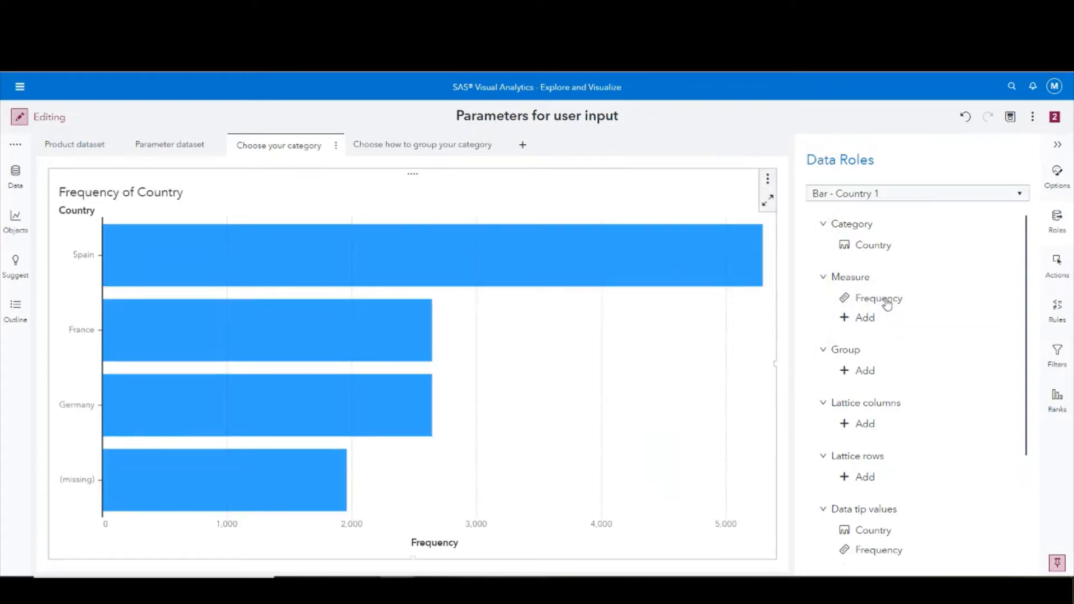
left_click(883, 300)
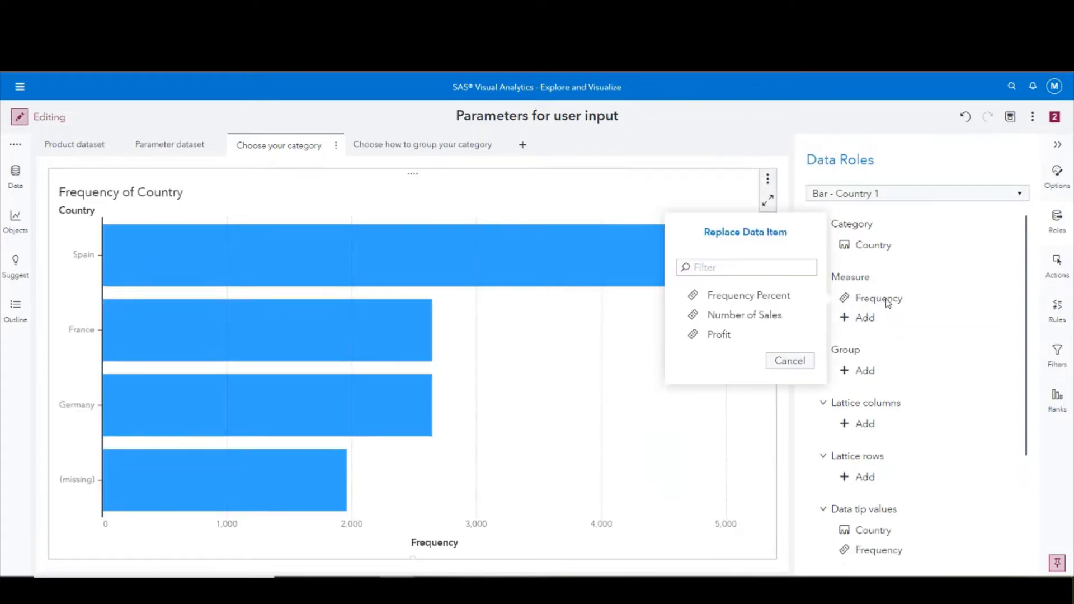
left_click(746, 336)
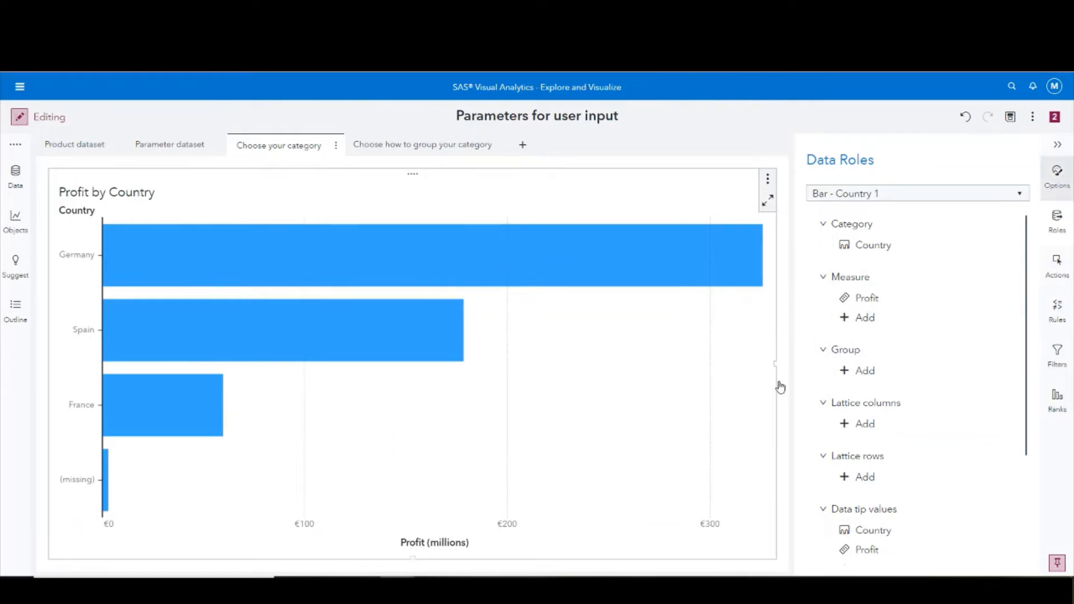
Turn off the Y axis label of the bar chart.
scroll(880, 371, "down", 5)
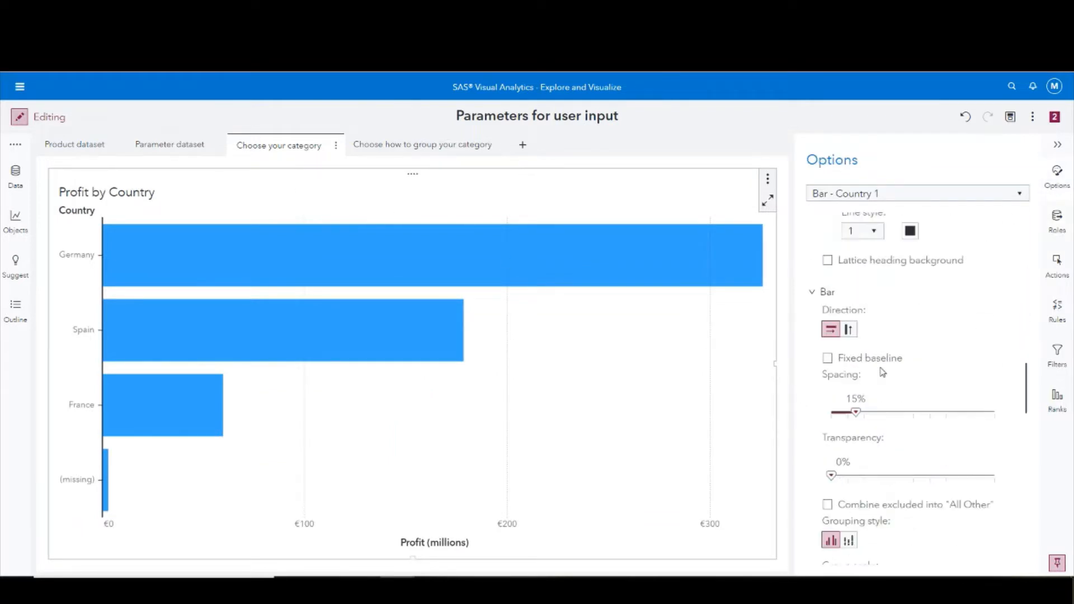
scroll(882, 372, "down", 6)
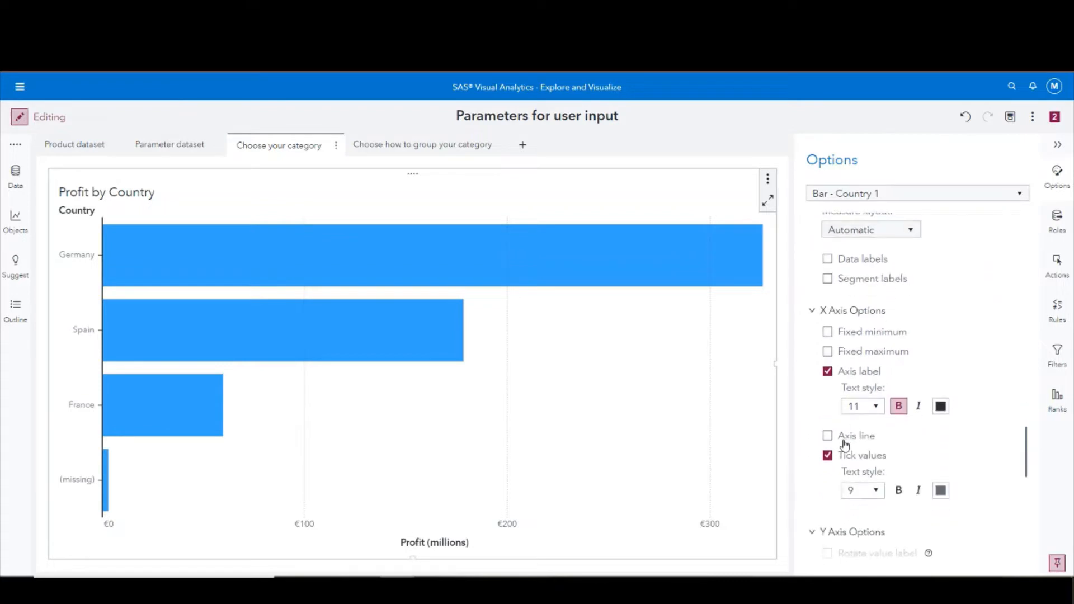
scroll(833, 453, "down", 5)
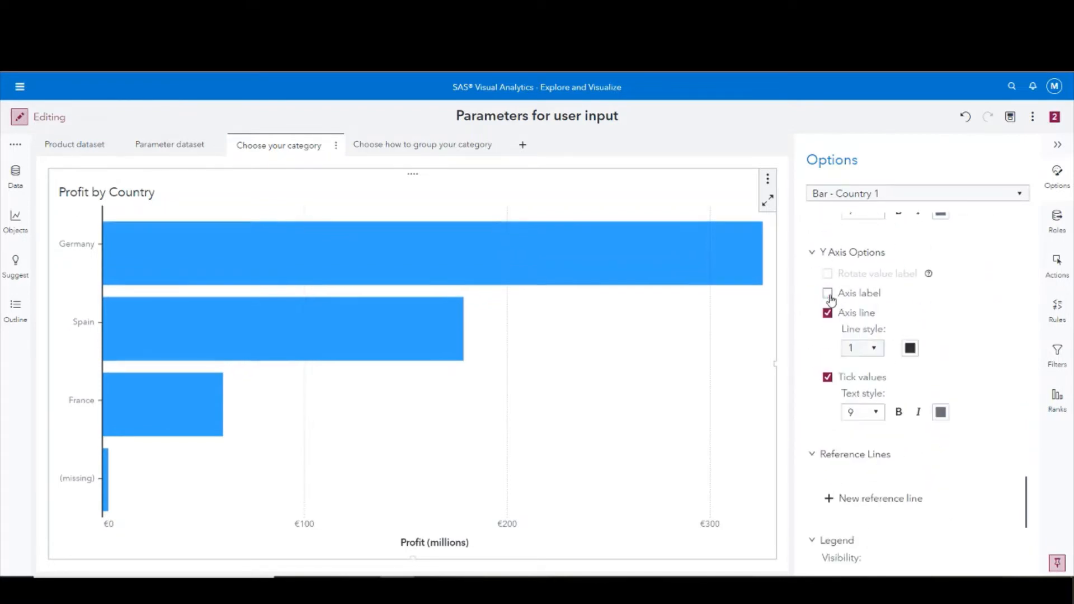
Change the bar chart's title to "Profit by Category".
double_click(127, 191)
left_click_drag(190, 191, 3, 223)
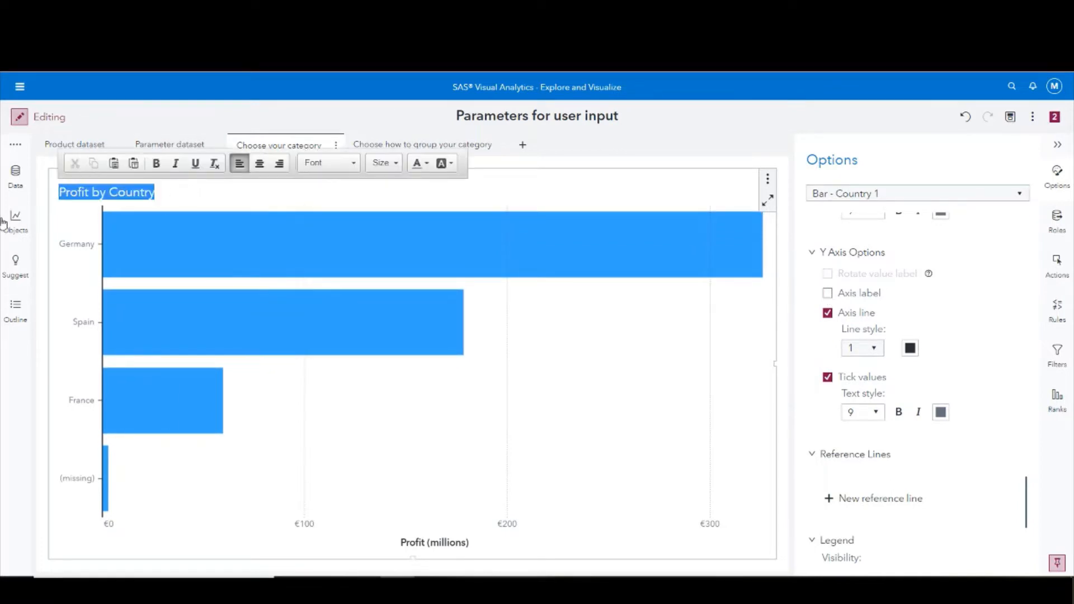
type("Por")
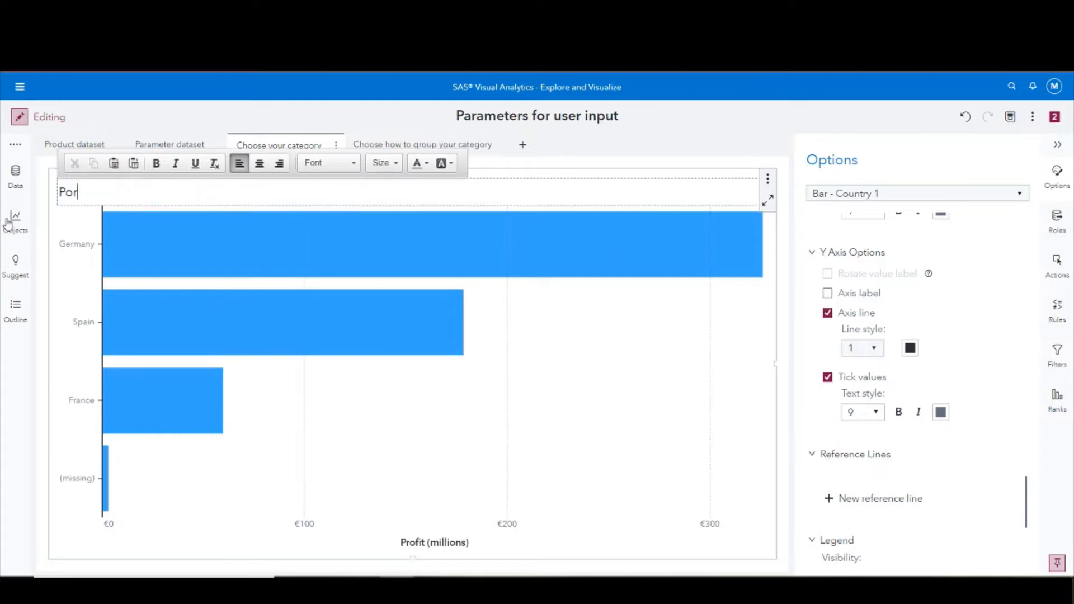
type("ofit by Category")
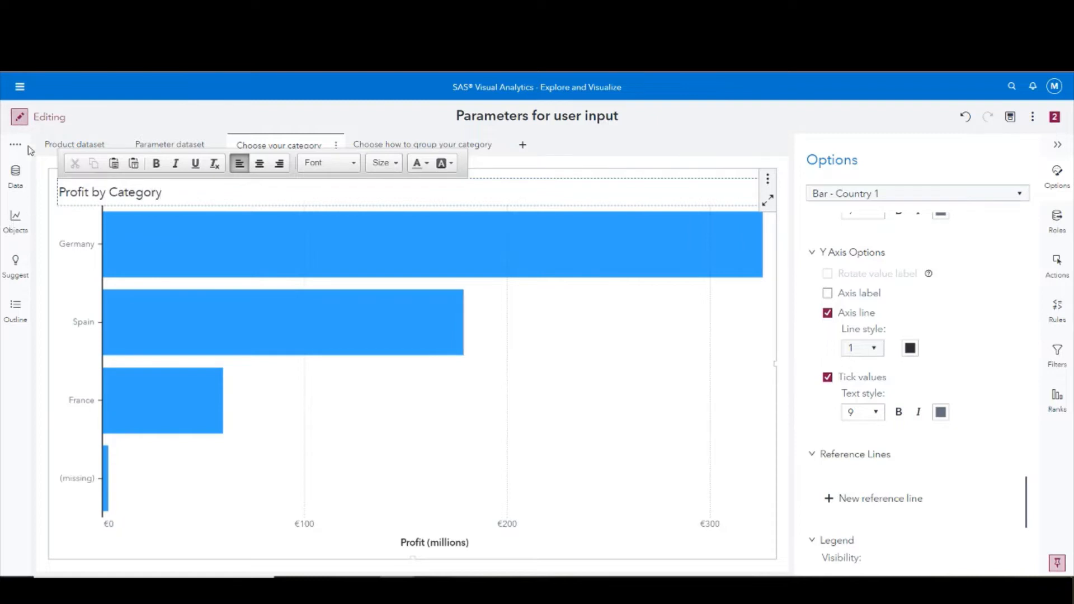
Format the chart title in the Noto Sans font at size 22.
left_click_drag(58, 204, 170, 179)
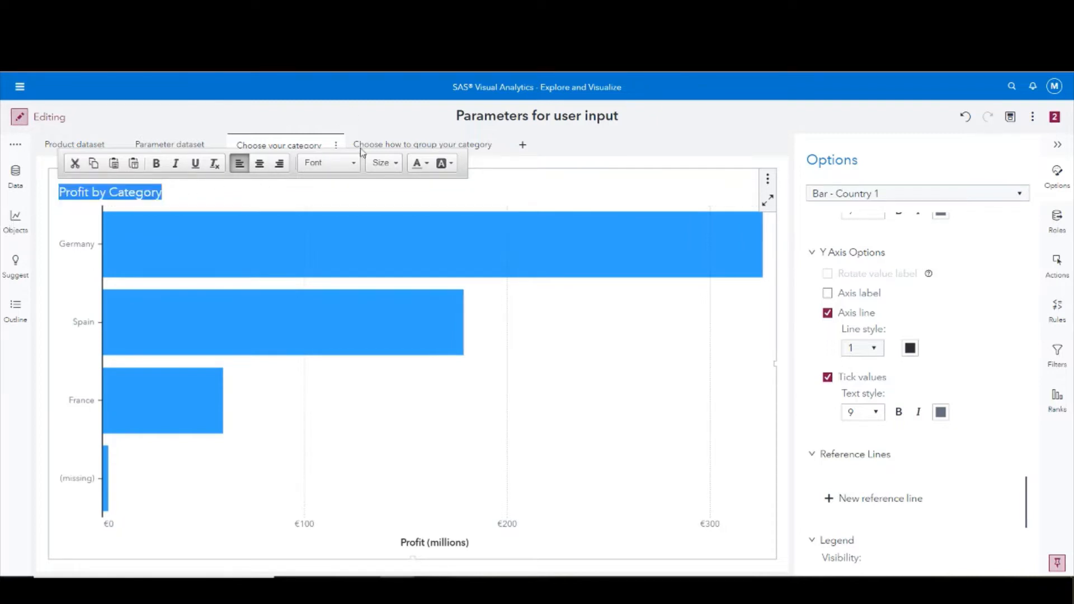
left_click(347, 162)
scroll(342, 254, "down", 5)
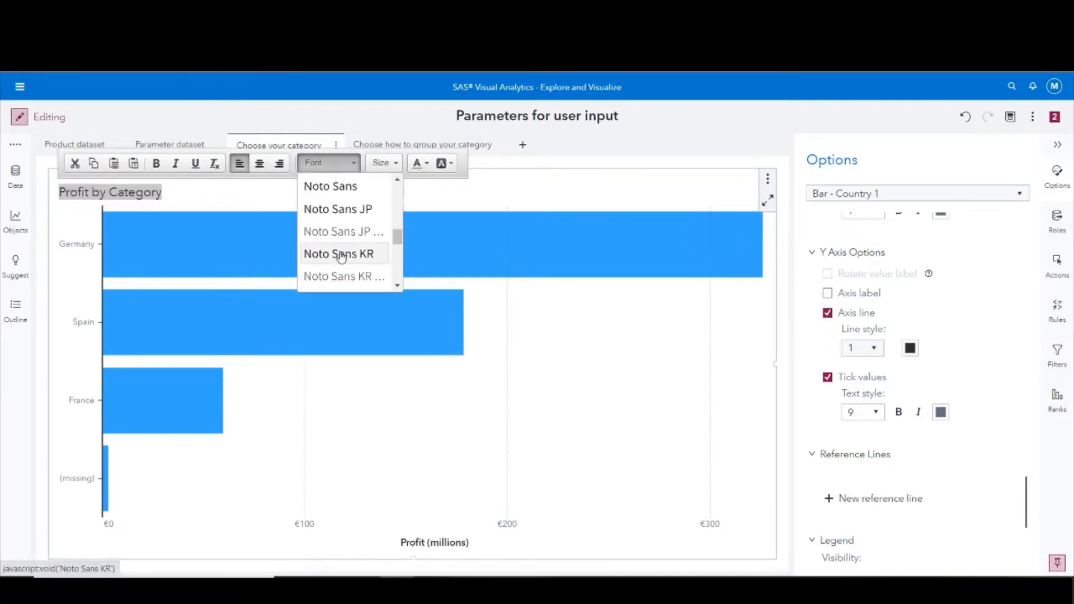
left_click(344, 186)
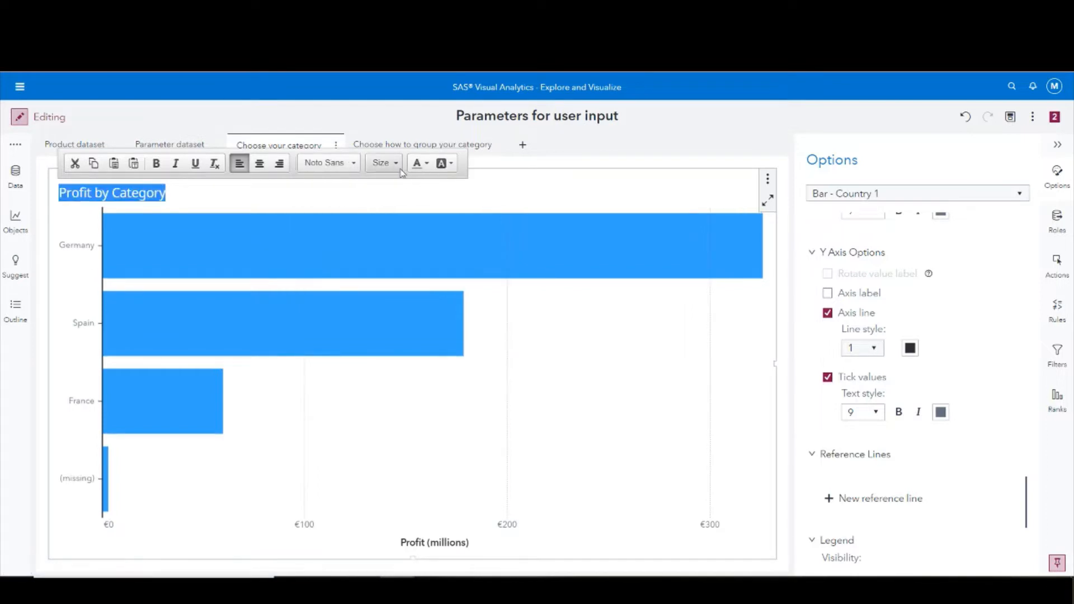
left_click(398, 168)
scroll(403, 247, "down", 3)
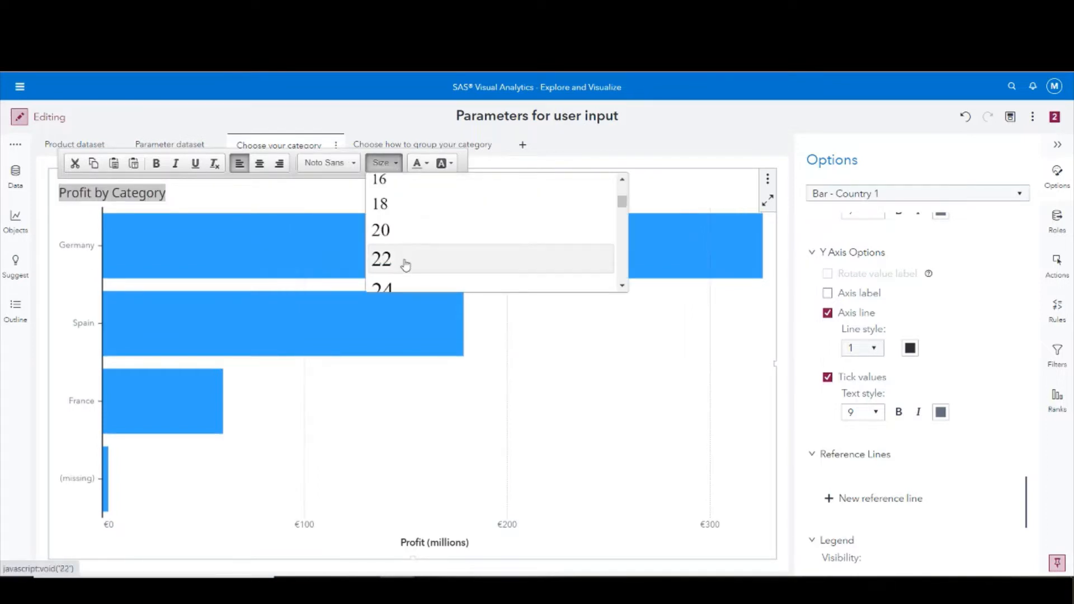
left_click(405, 263)
Make the chart title bold and blue, and finish editing it.
left_click(156, 163)
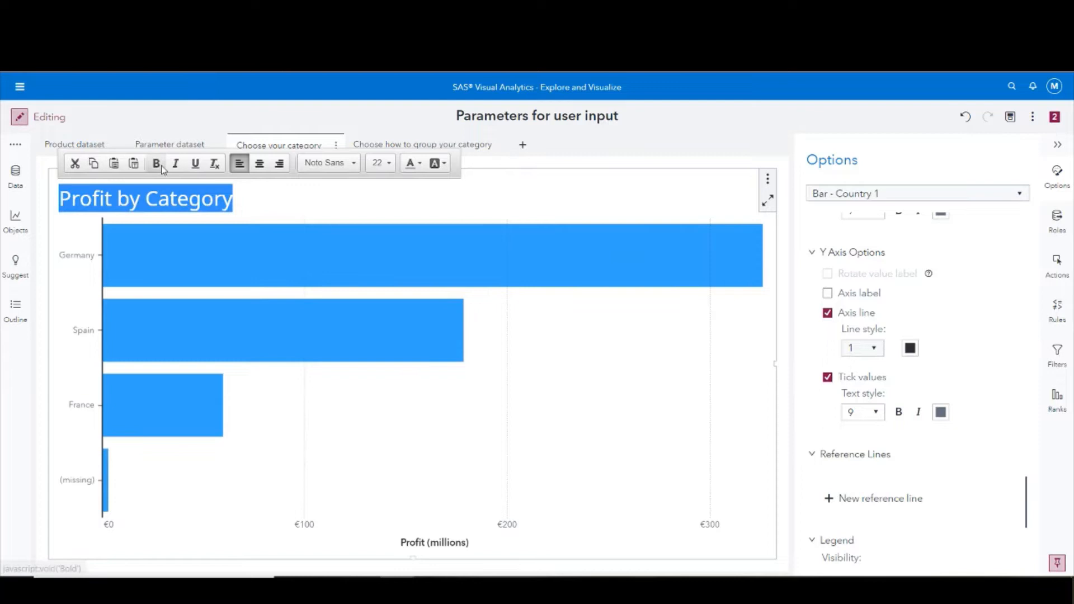
left_click(394, 167)
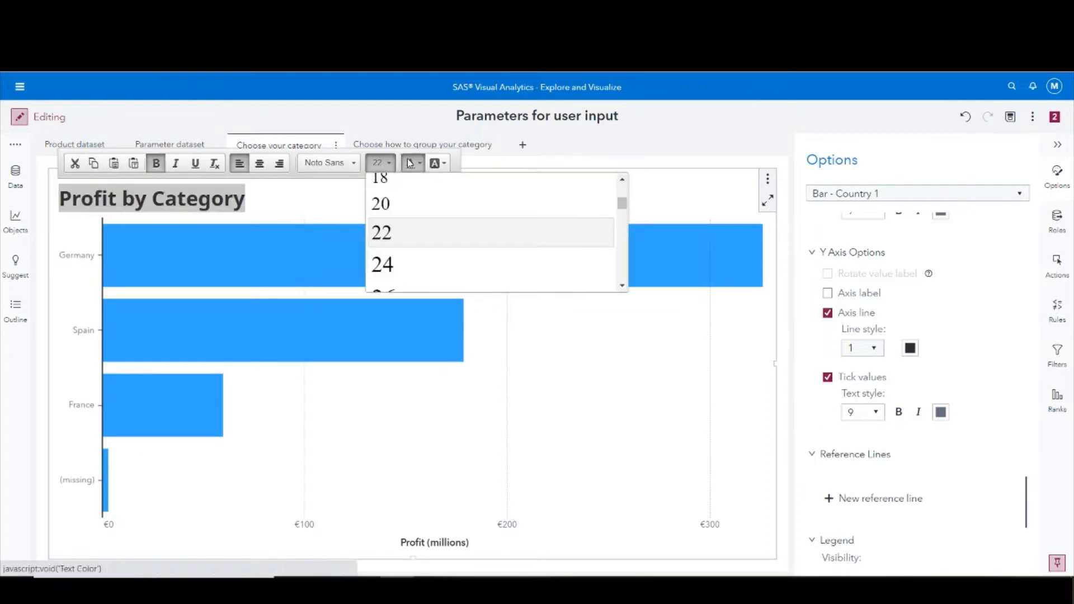
left_click(410, 163)
left_click(439, 182)
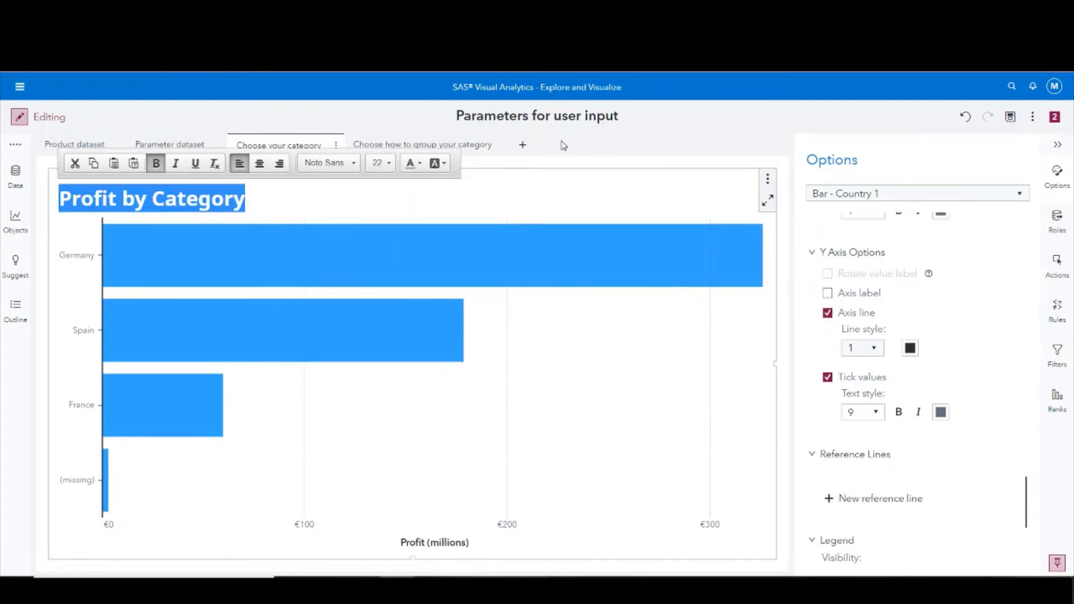
left_click(594, 133)
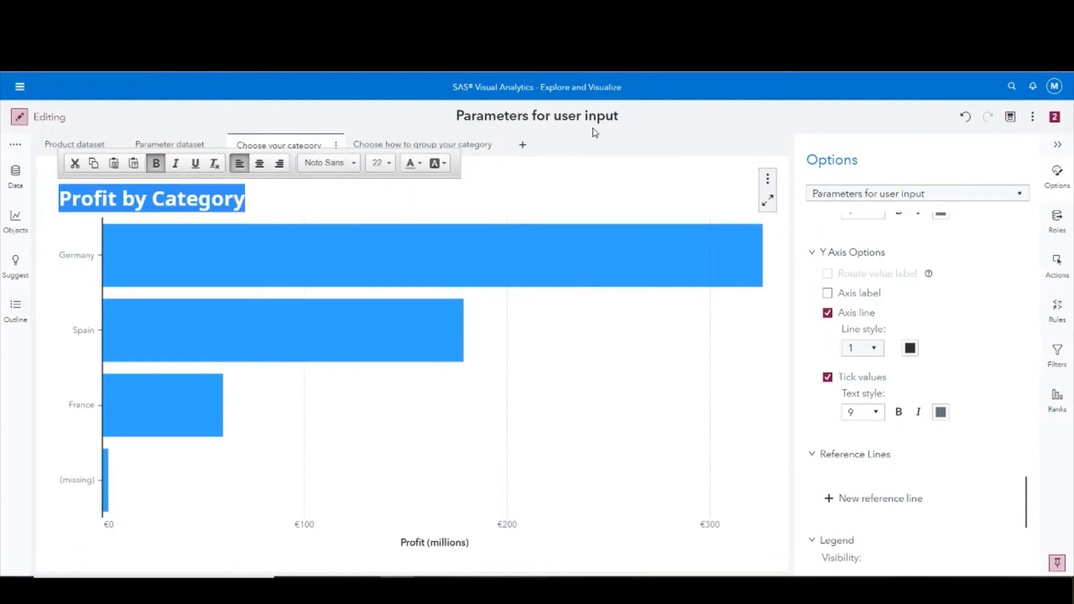
left_click(513, 202)
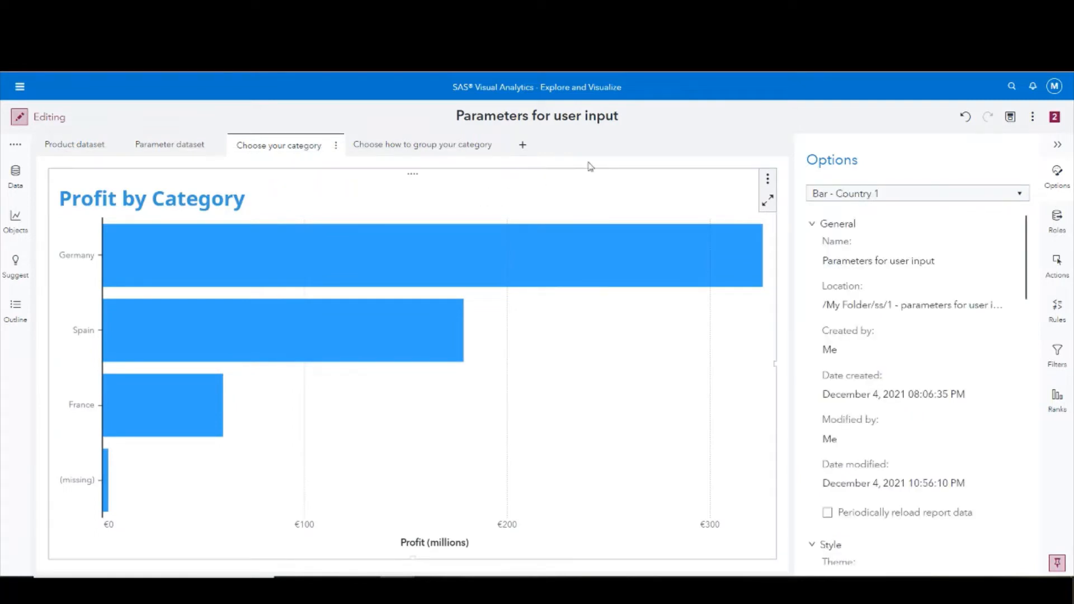
Save the report and review the contents of the Parameter dataset and Product dataset pages.
left_click(1012, 118)
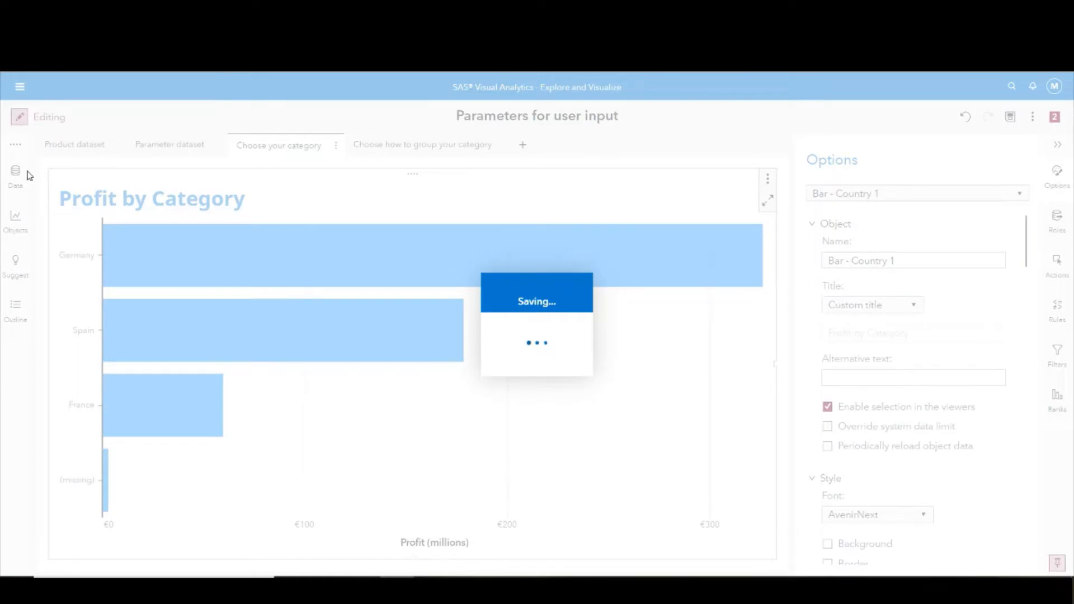
left_click(176, 143)
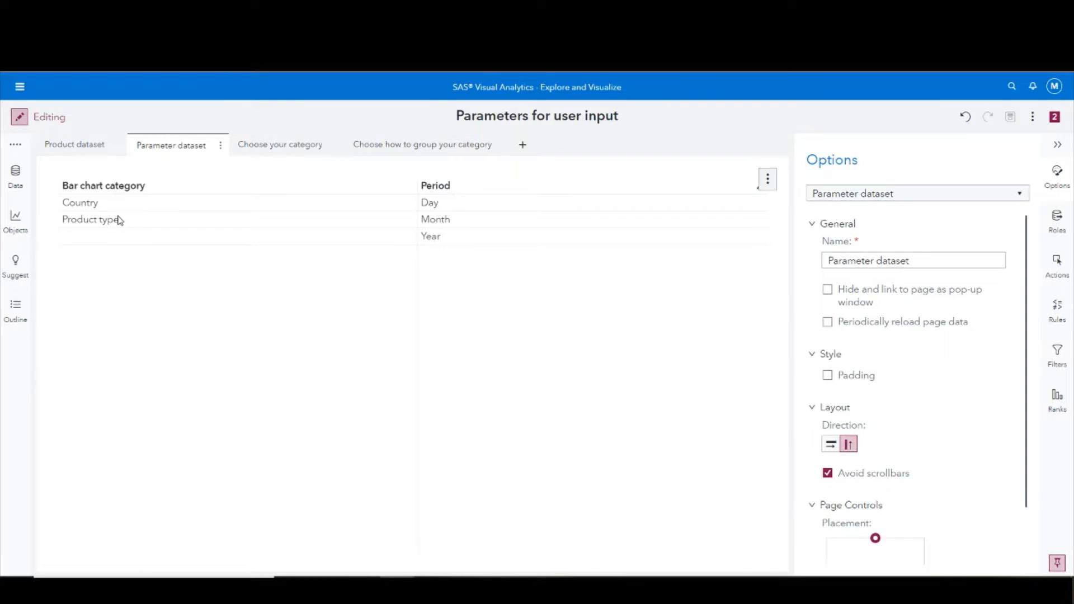
left_click(80, 149)
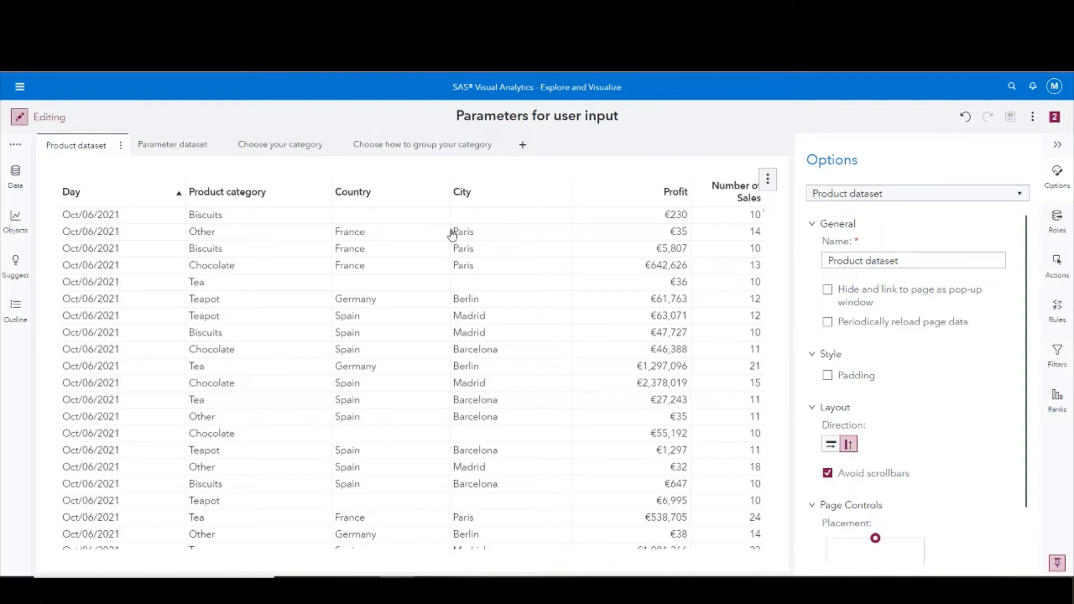
left_click(156, 147)
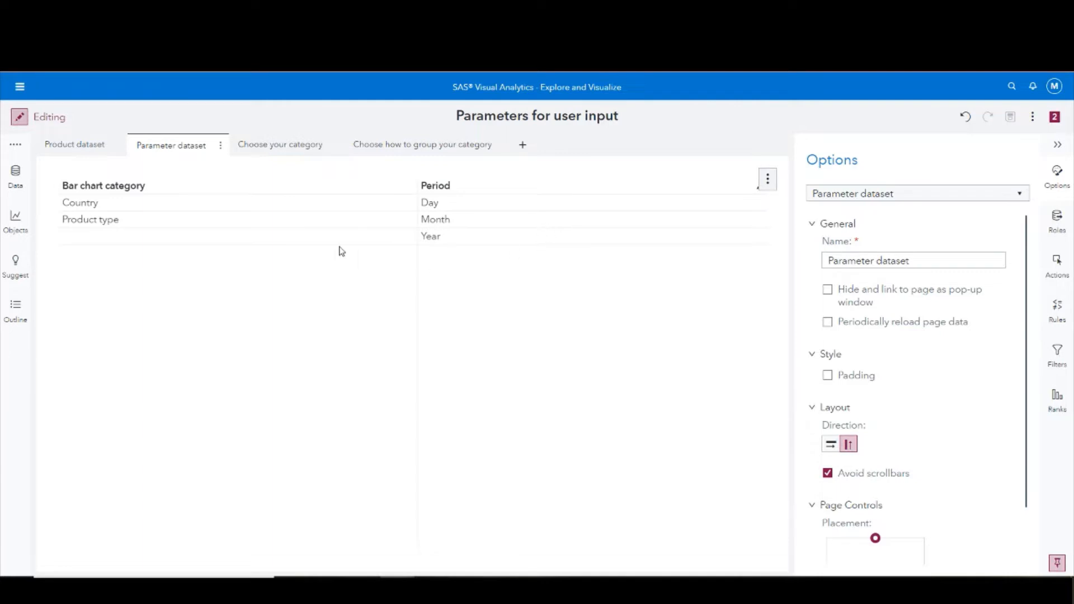
Add a button bar above the Profit by Category chart on the "Choose your category" page.
left_click(276, 149)
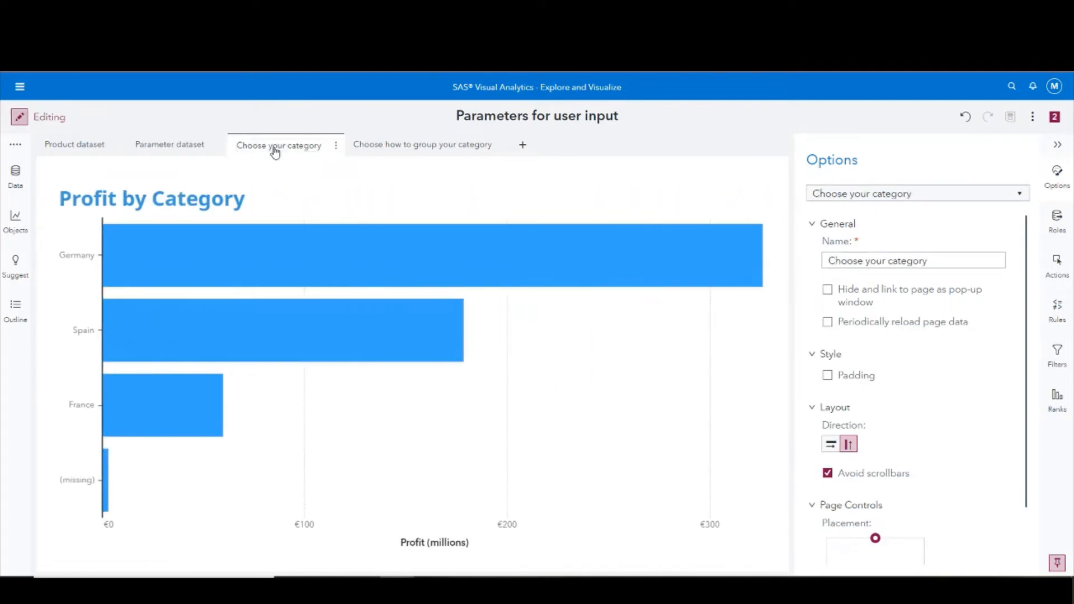
left_click(15, 220)
scroll(177, 351, "up", 5)
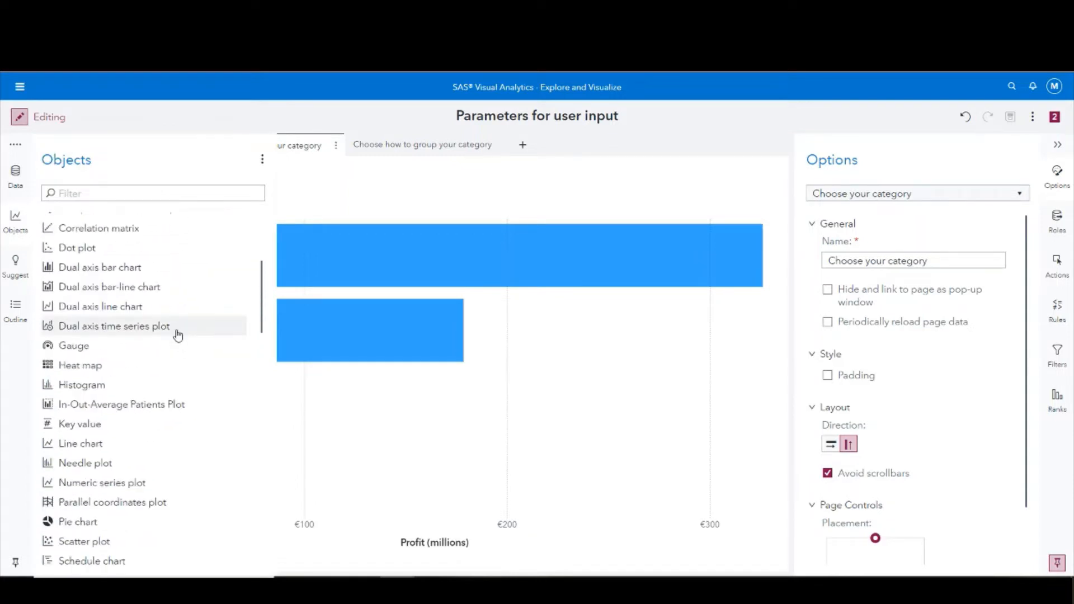
scroll(179, 338, "down", 10)
left_click_drag(161, 303, 413, 187)
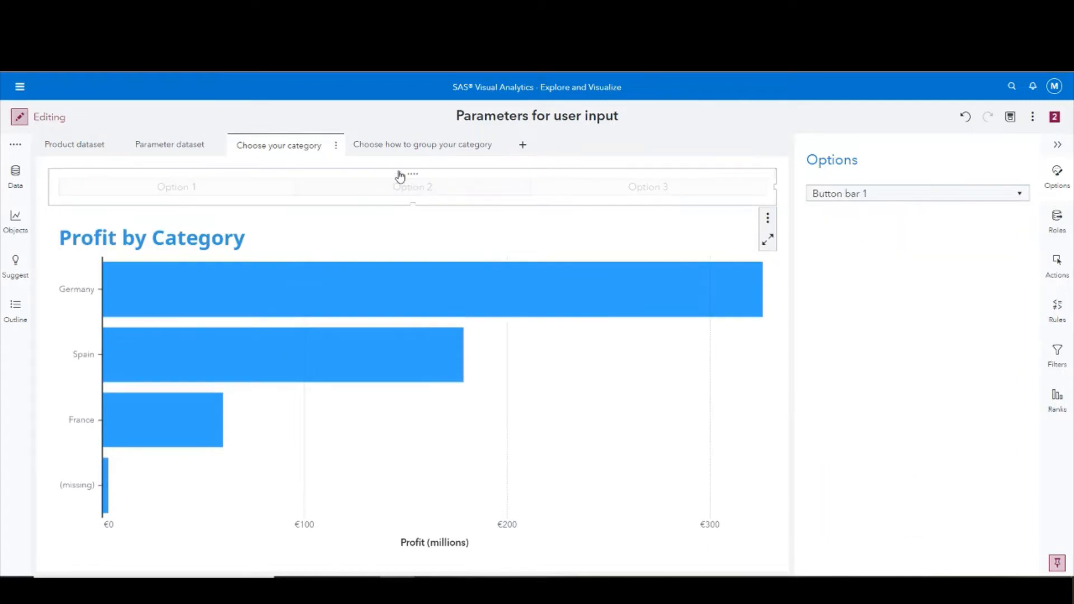
Assign Bar chart category from the FOOD SHOP PARAMETERS data as the button bar's category.
left_click(21, 178)
left_click(109, 193)
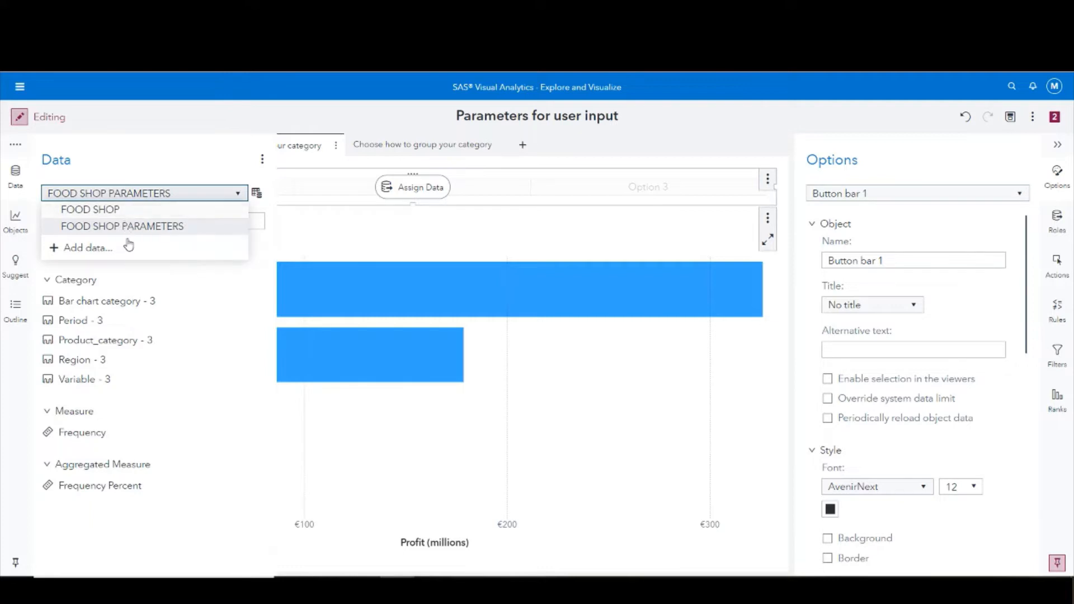
left_click(1066, 235)
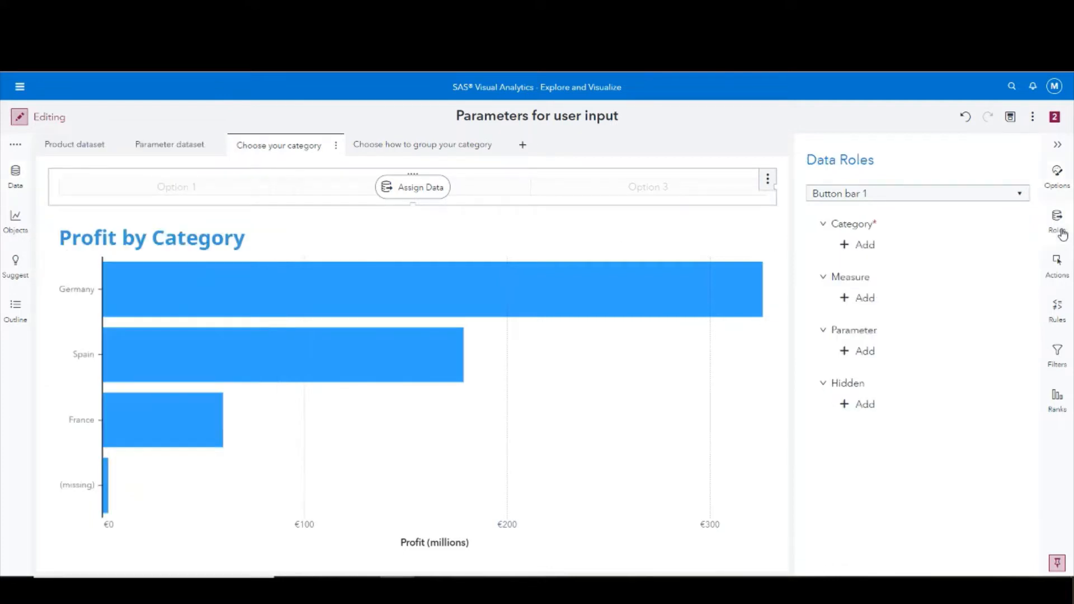
left_click(876, 253)
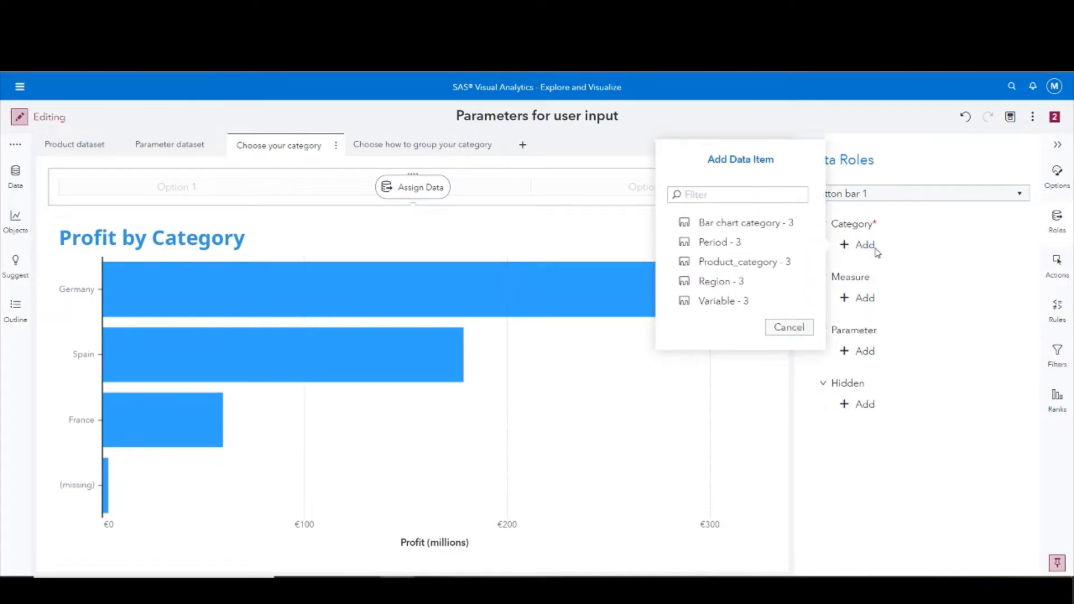
left_click(760, 224)
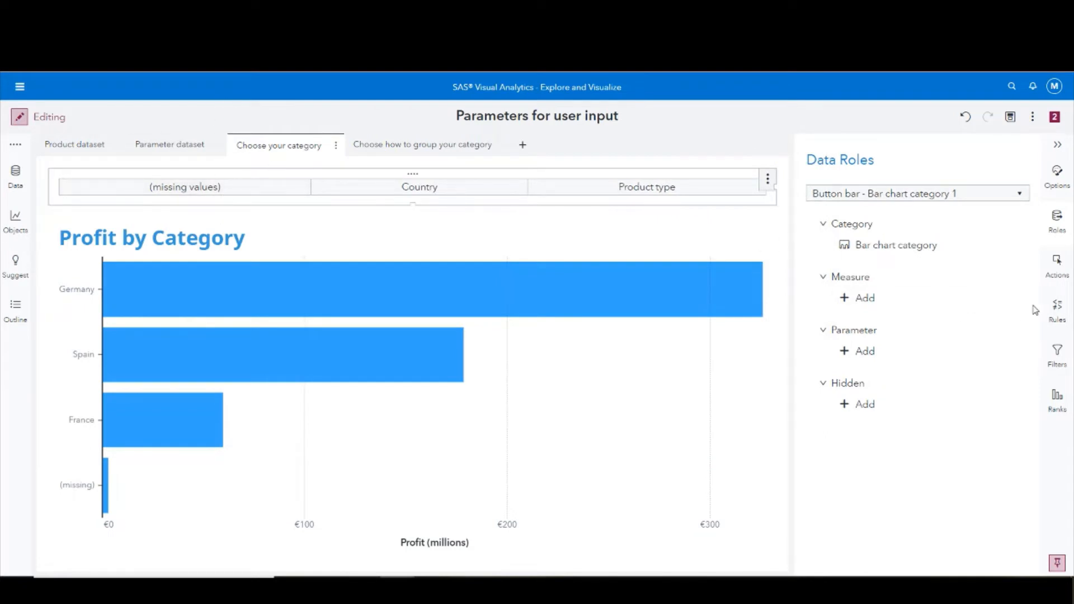
Check the Parameter dataset page and filter the button bar on Bar chart category to exclude missing values.
left_click(173, 148)
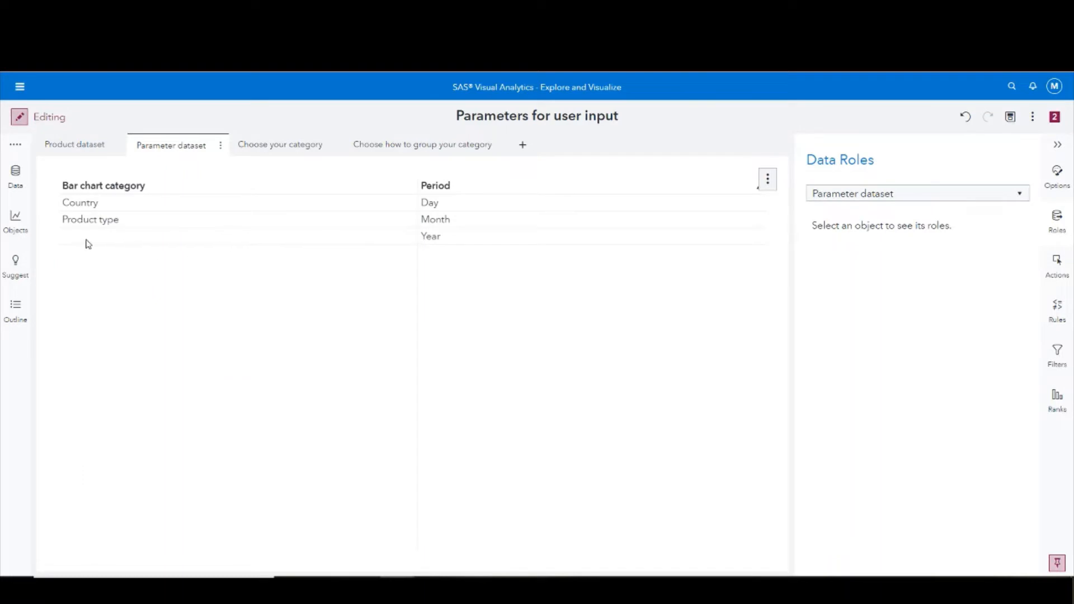
left_click(295, 148)
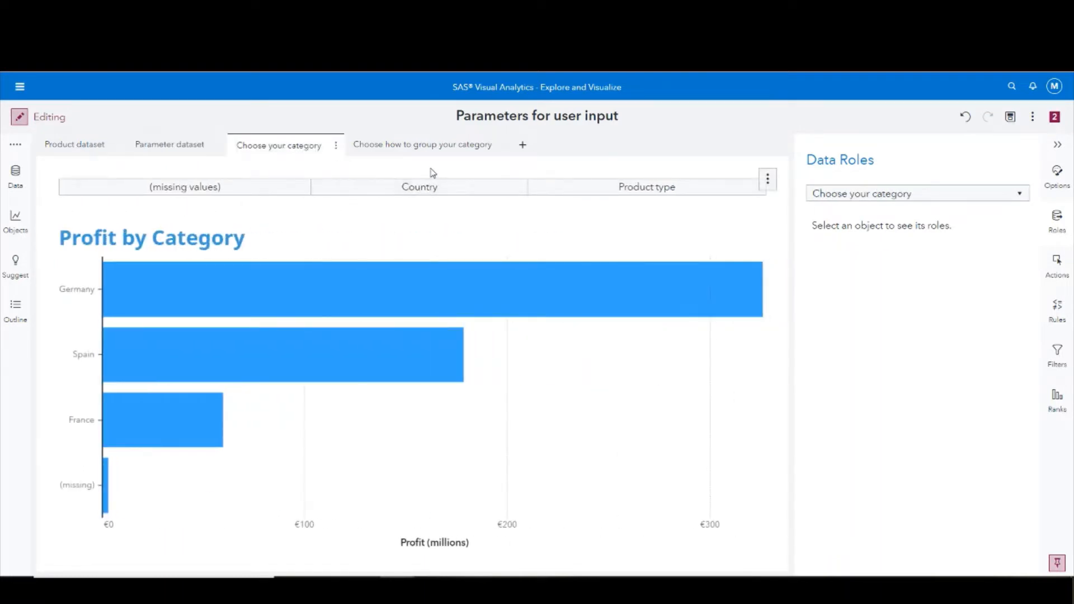
left_click(432, 176)
left_click(1056, 354)
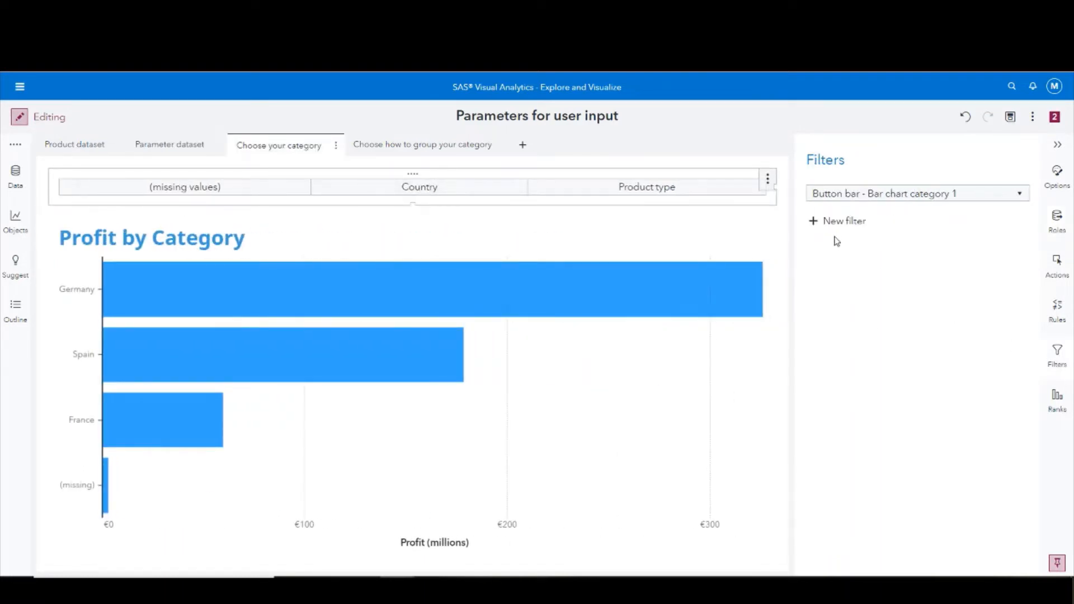
left_click(833, 230)
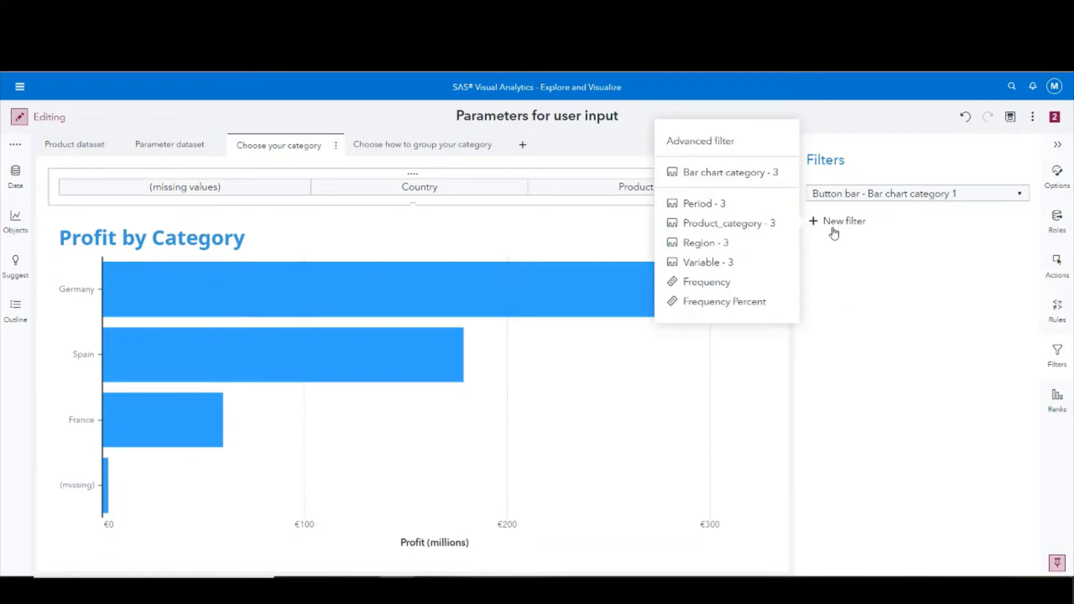
left_click(702, 169)
left_click(827, 412)
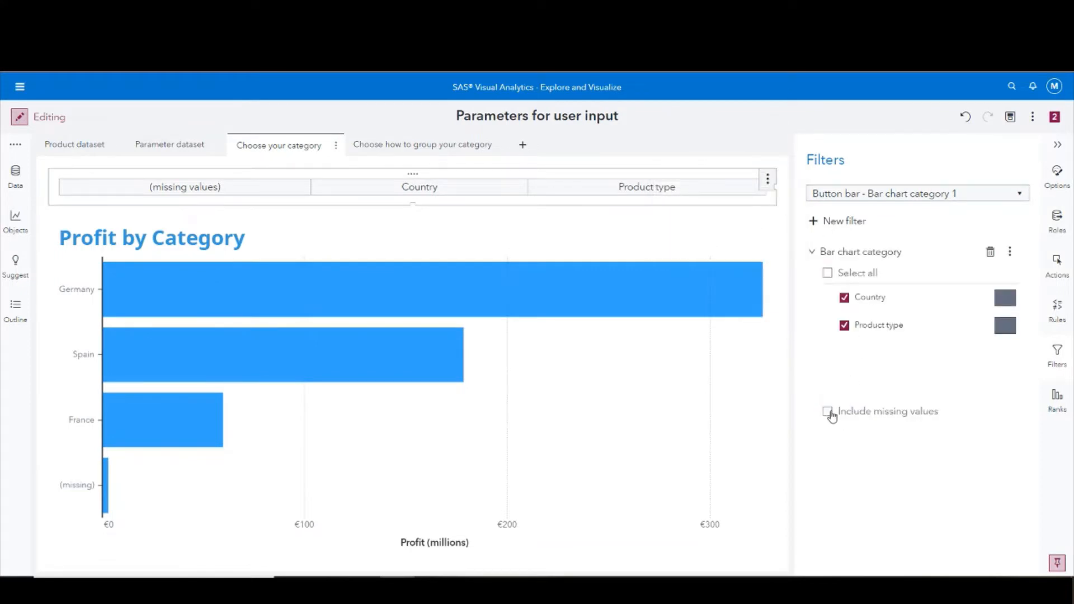
Give the button bar the custom title "What category do you want in your bar chart?".
left_click(768, 179)
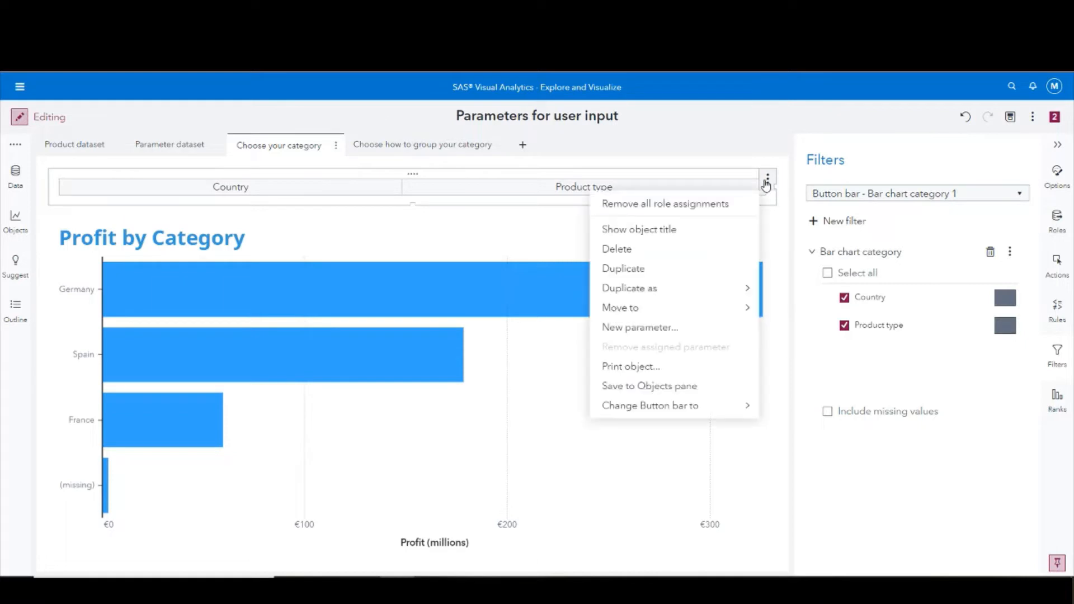
left_click(535, 174)
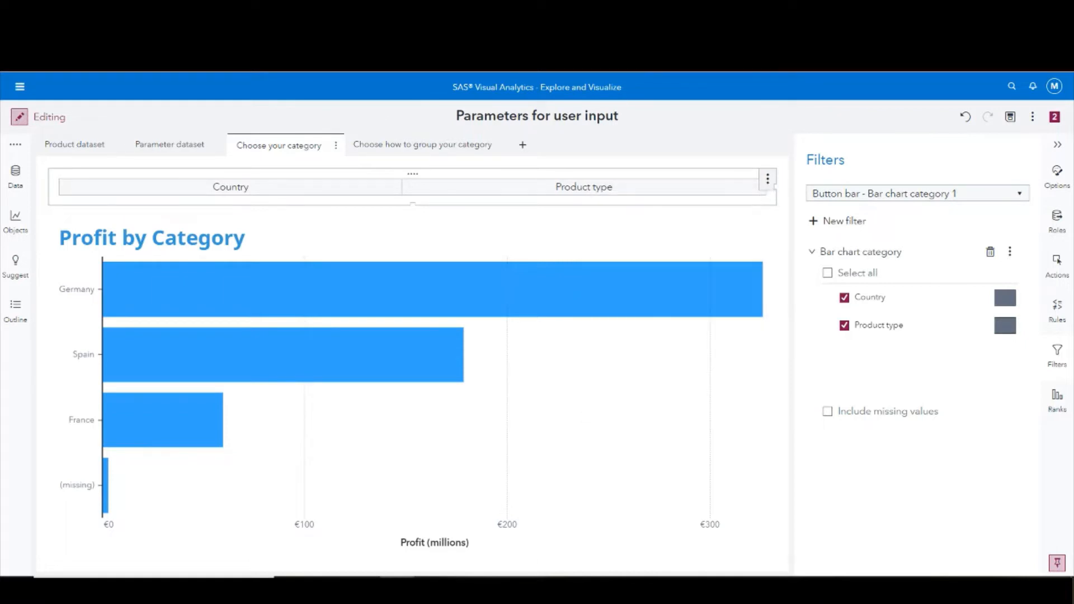
left_click(1048, 190)
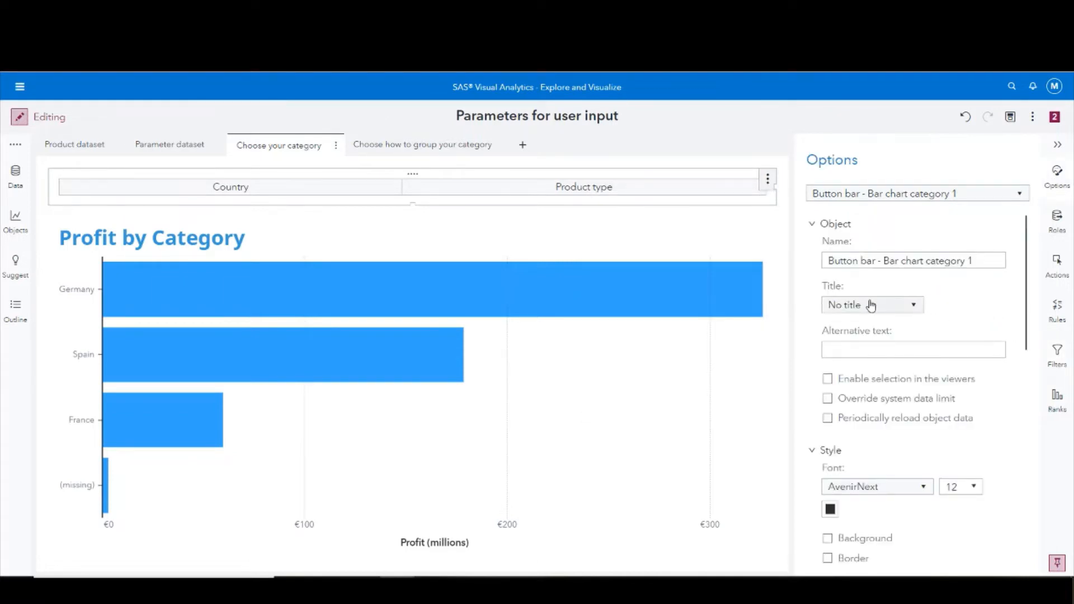
left_click(870, 305)
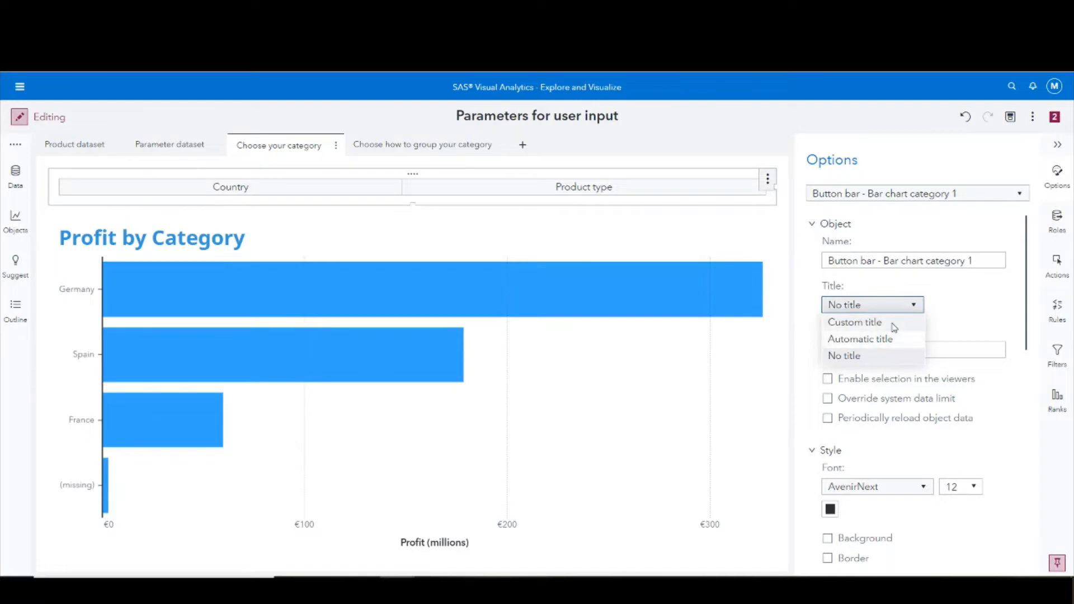
left_click(895, 324)
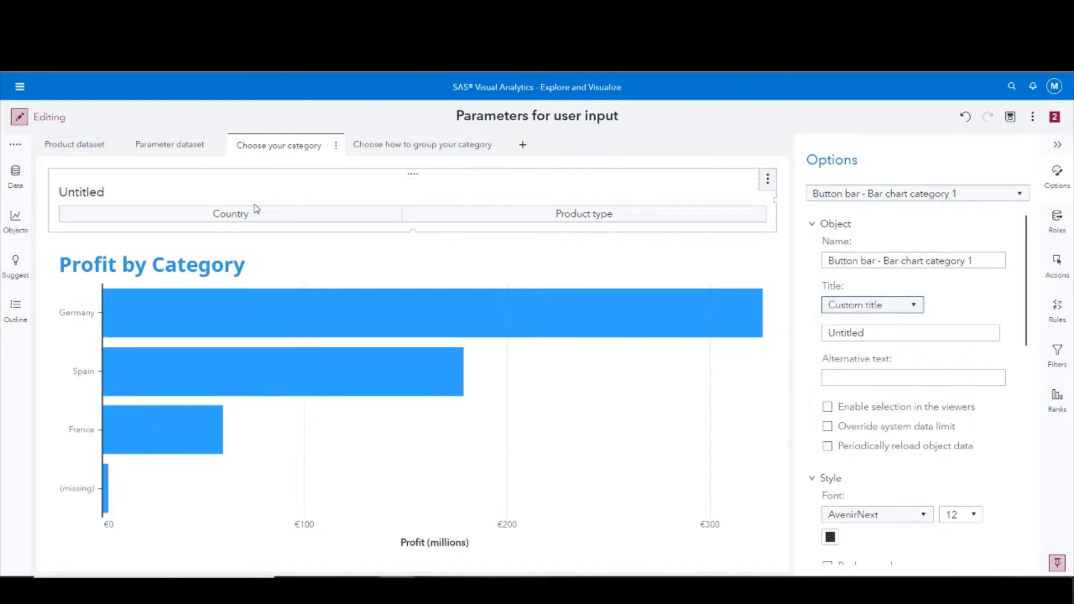
double_click(76, 196)
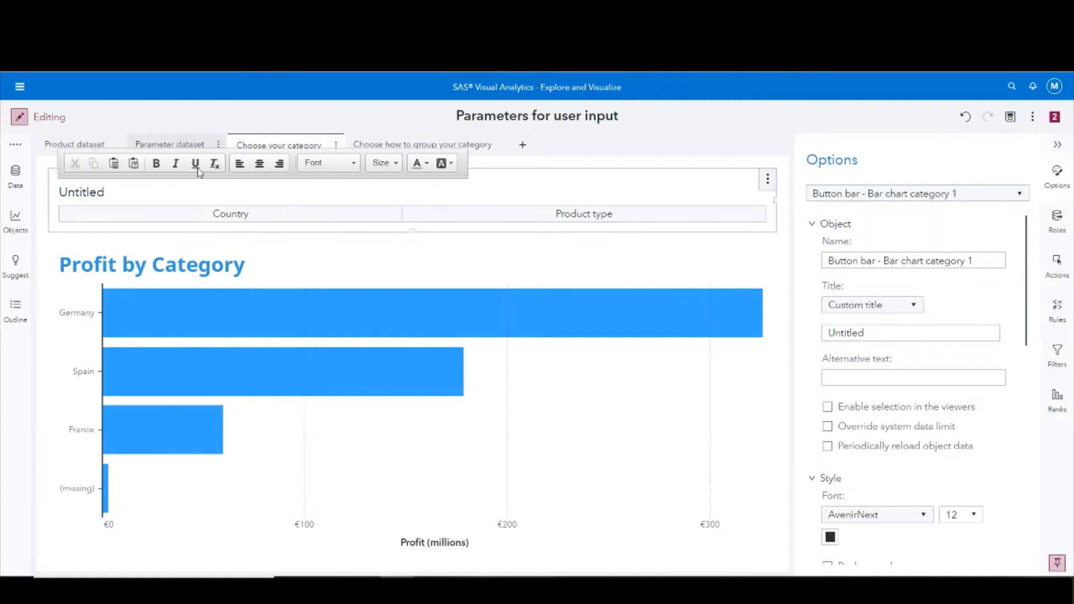
double_click(96, 191)
type("What")
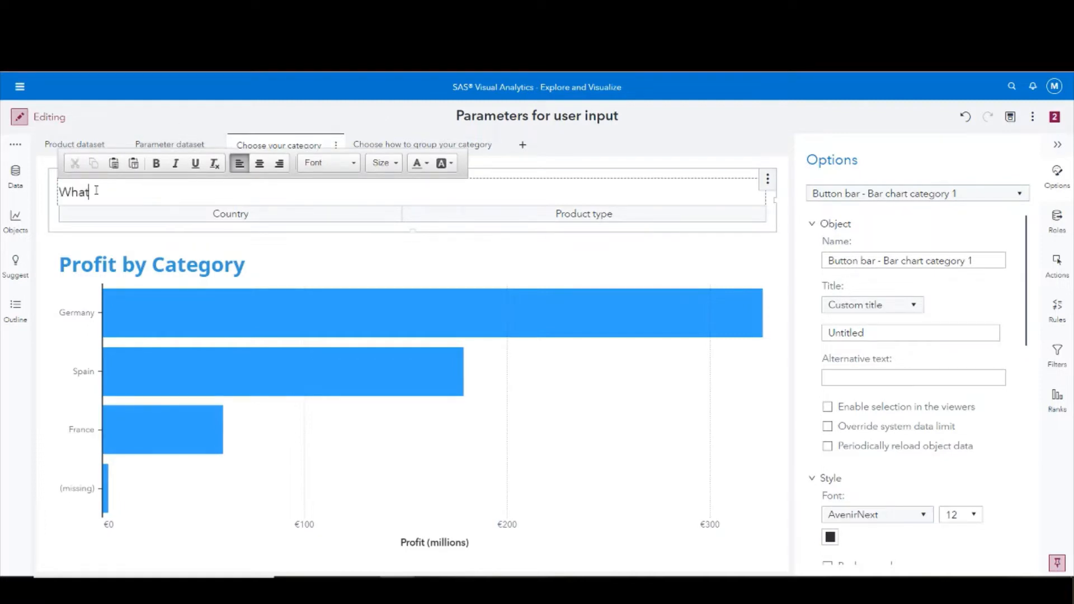
type(" category do you want in y")
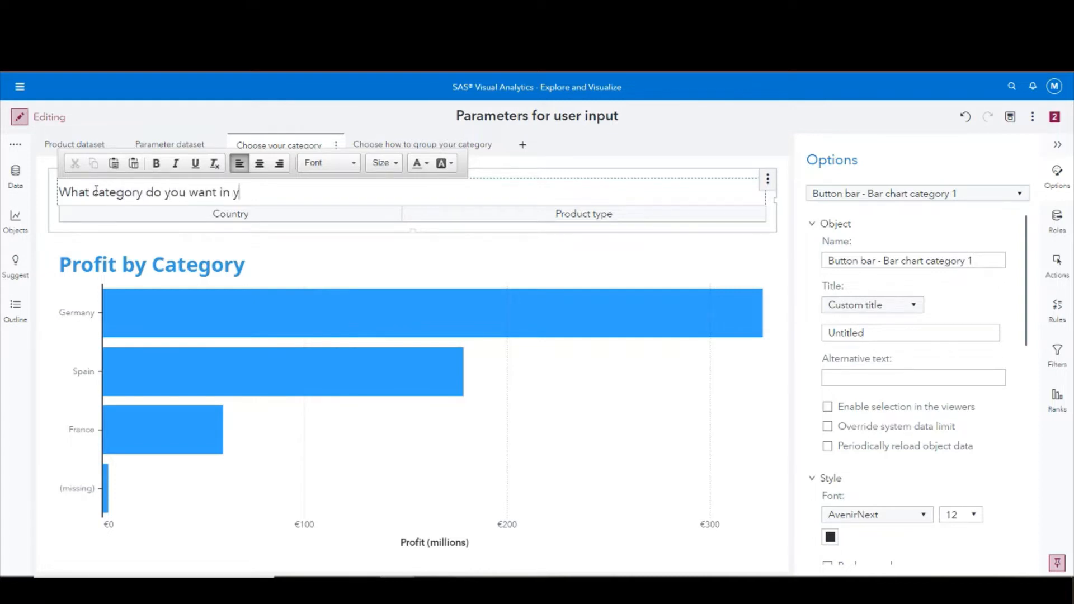
type("our bar chart?")
Make the button bar's title bold and set the button bar as required.
key("ctrl+a")
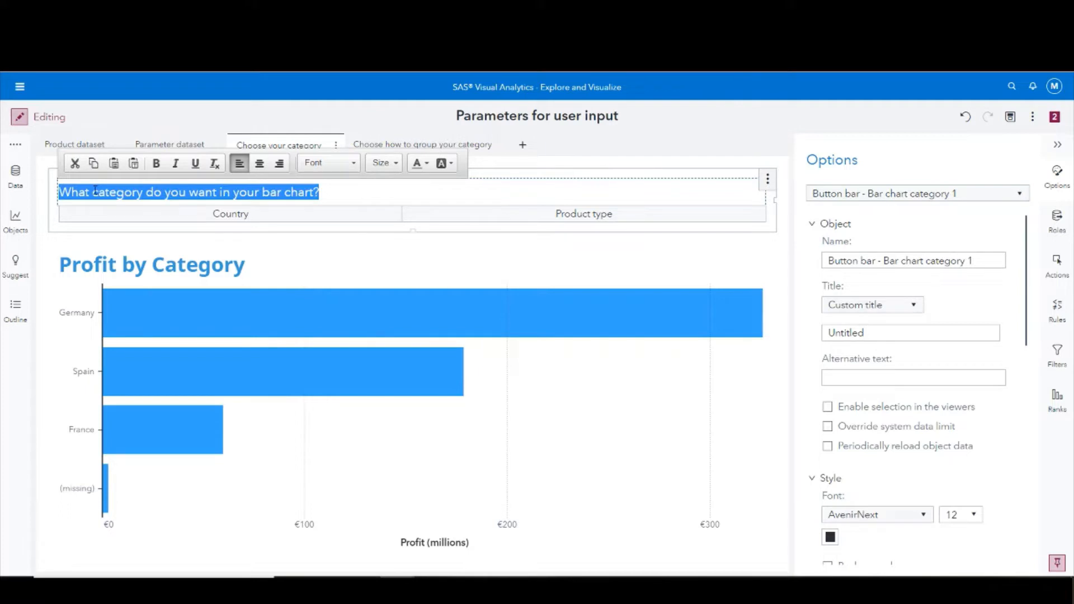
left_click(156, 164)
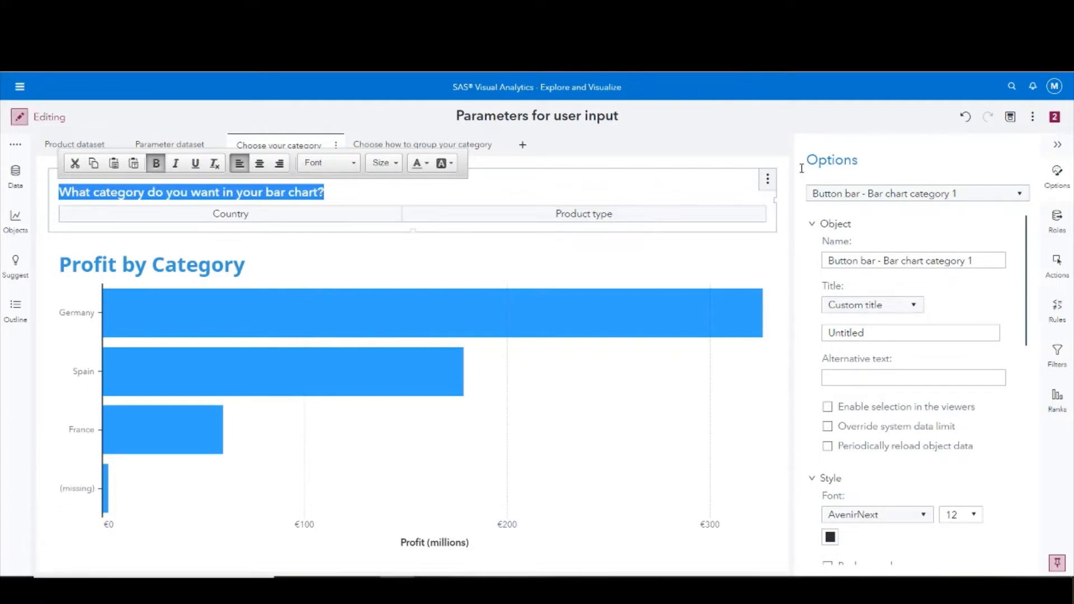
left_click(983, 479)
scroll(1001, 445, "down", 8)
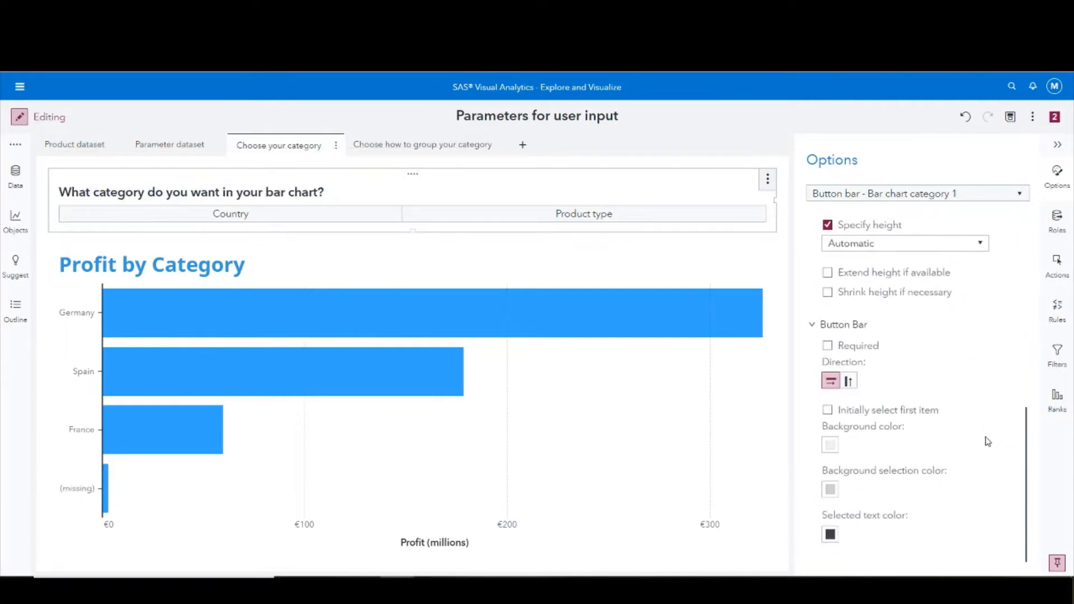
left_click(828, 346)
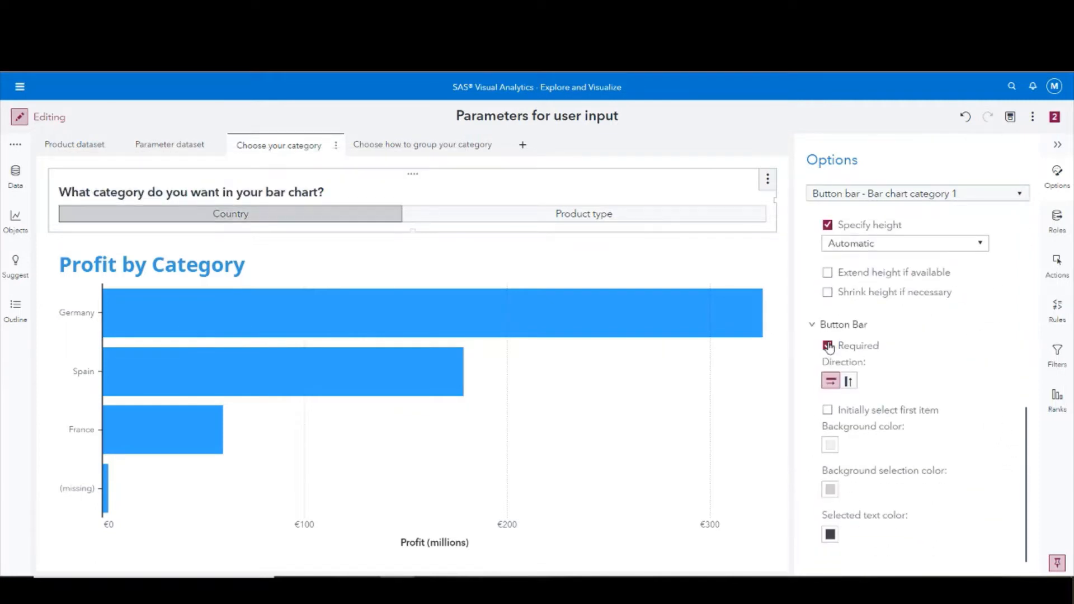
Create a single-value character parameter in the FOOD SHOP PARAMETERS data with the current value "Product type".
left_click(16, 174)
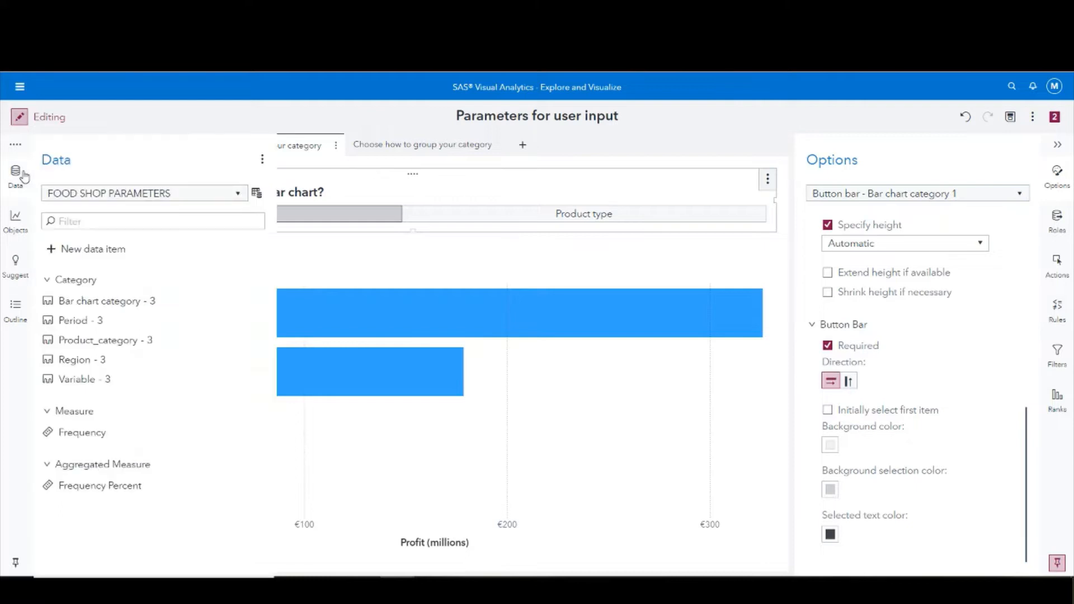
left_click(105, 252)
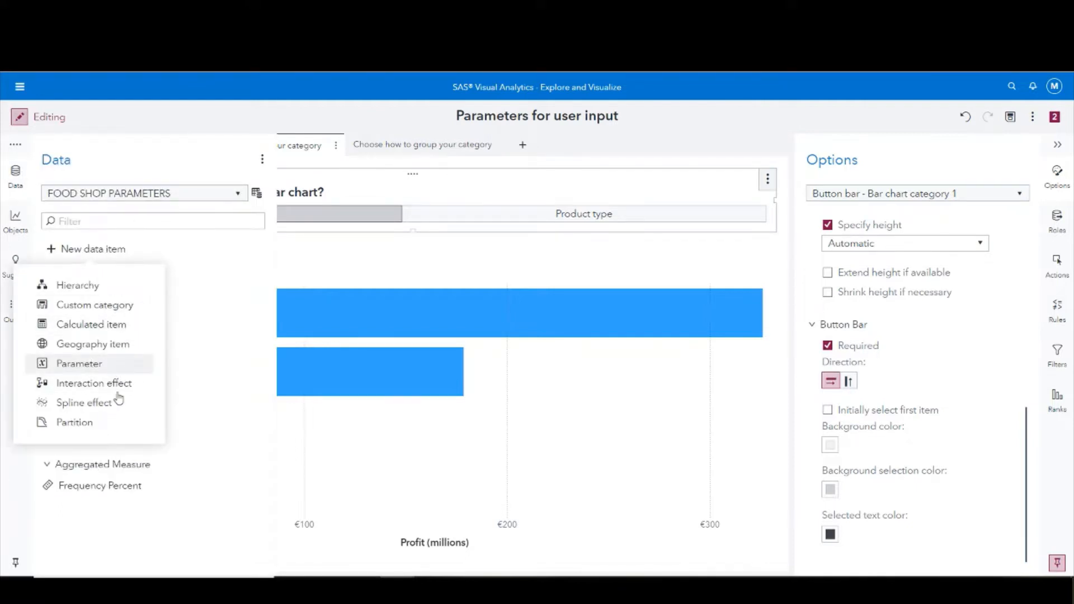
left_click(112, 365)
left_click(475, 263)
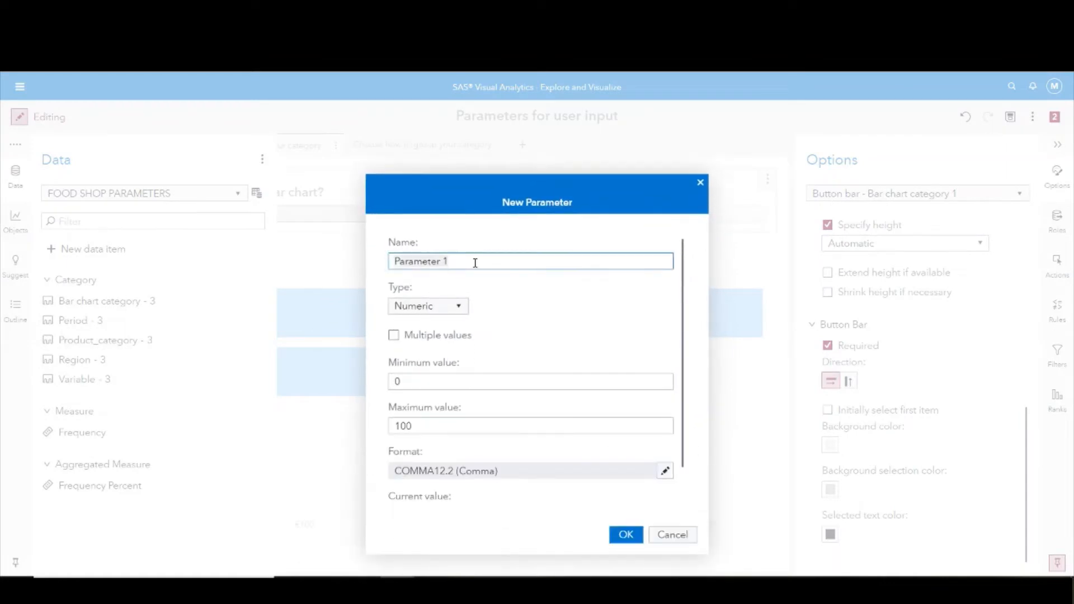
left_click_drag(498, 188, 762, 117)
left_click(707, 230)
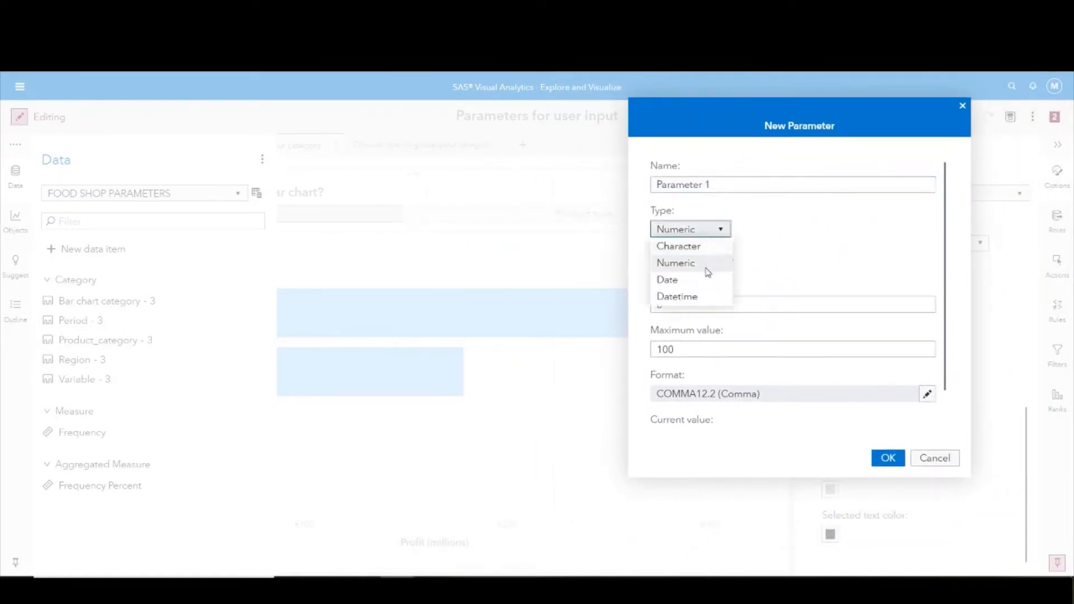
left_click(706, 247)
left_click(719, 305)
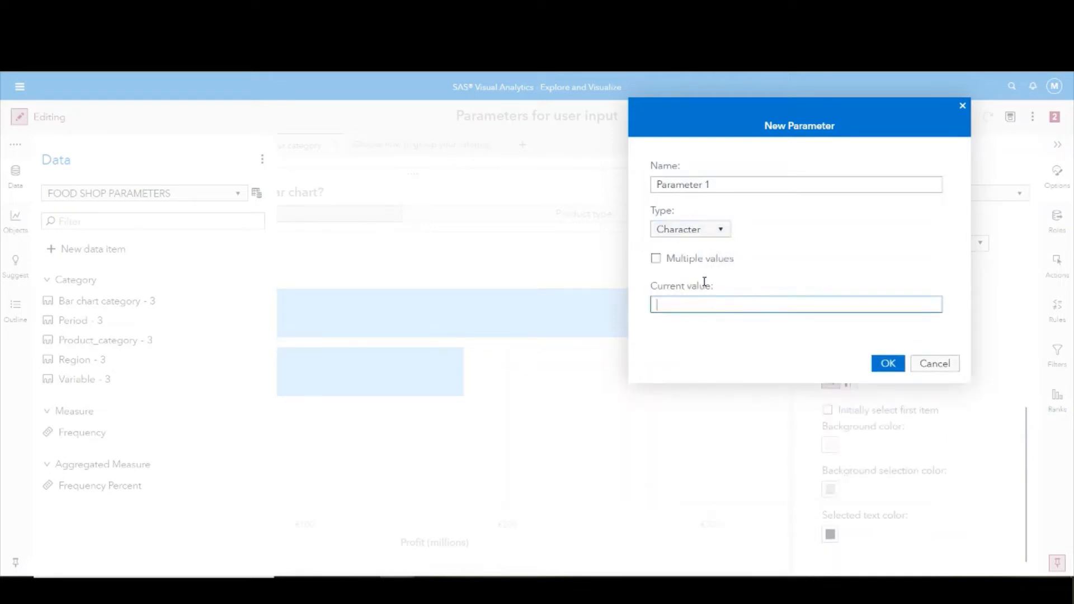
type("Product type")
left_click(874, 366)
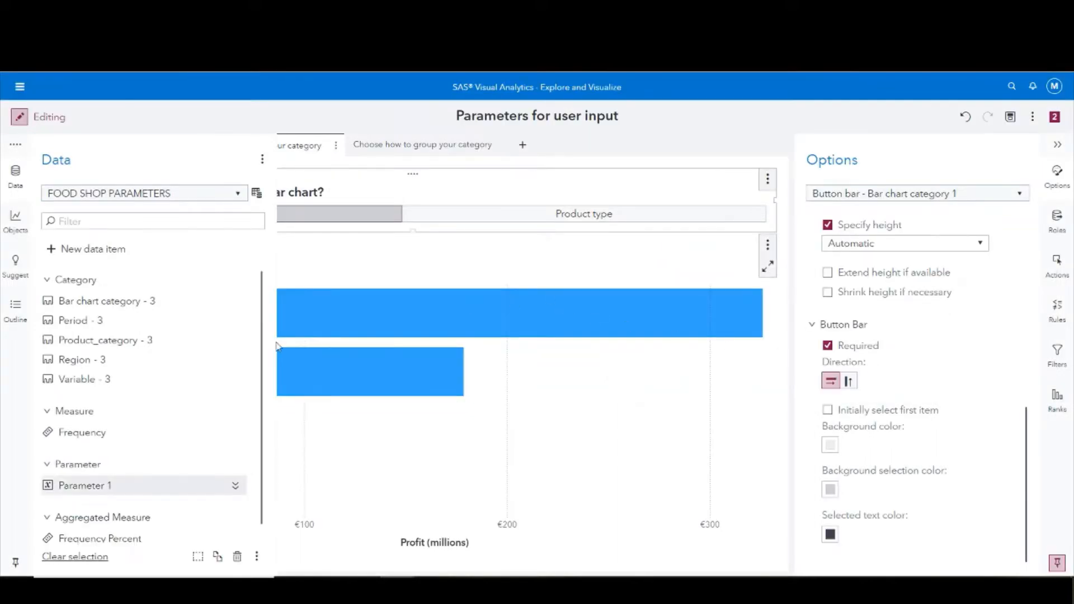
Assign Parameter 1 to the Parameter role of the category button bar.
left_click(1056, 221)
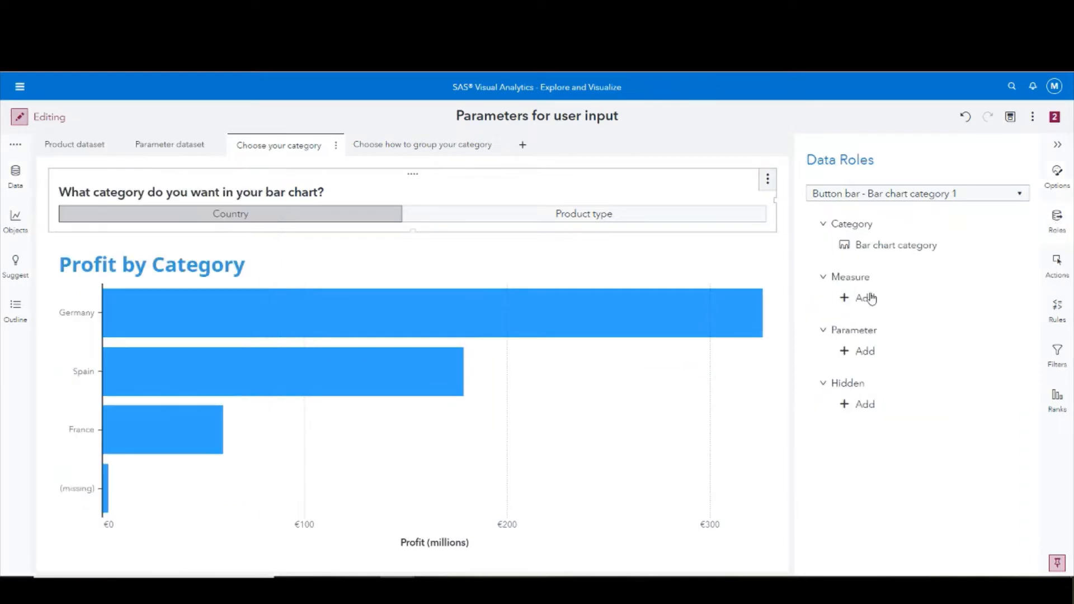
left_click(863, 352)
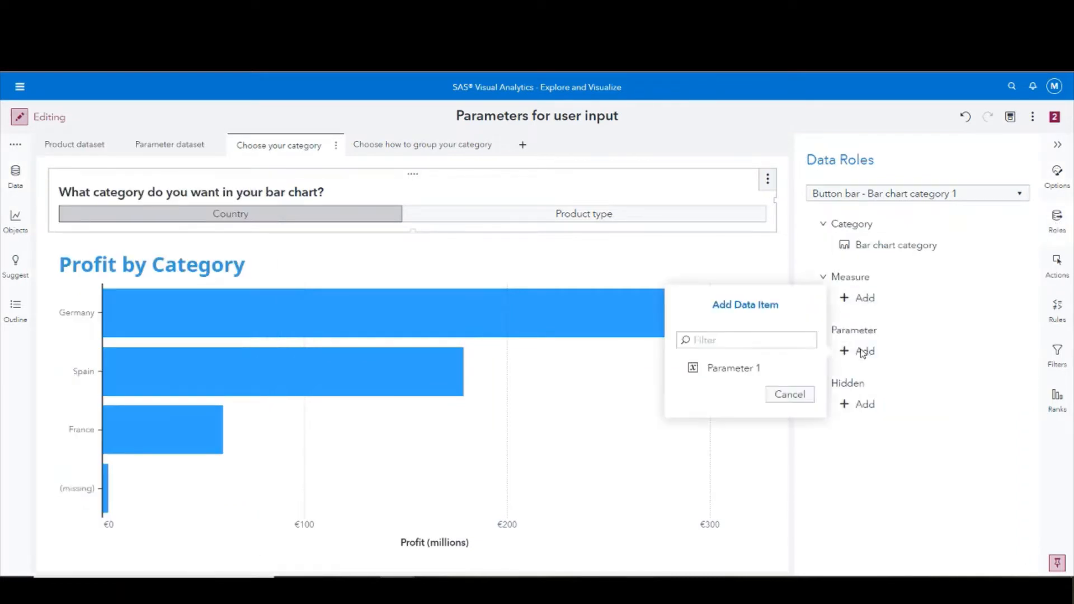
left_click(756, 372)
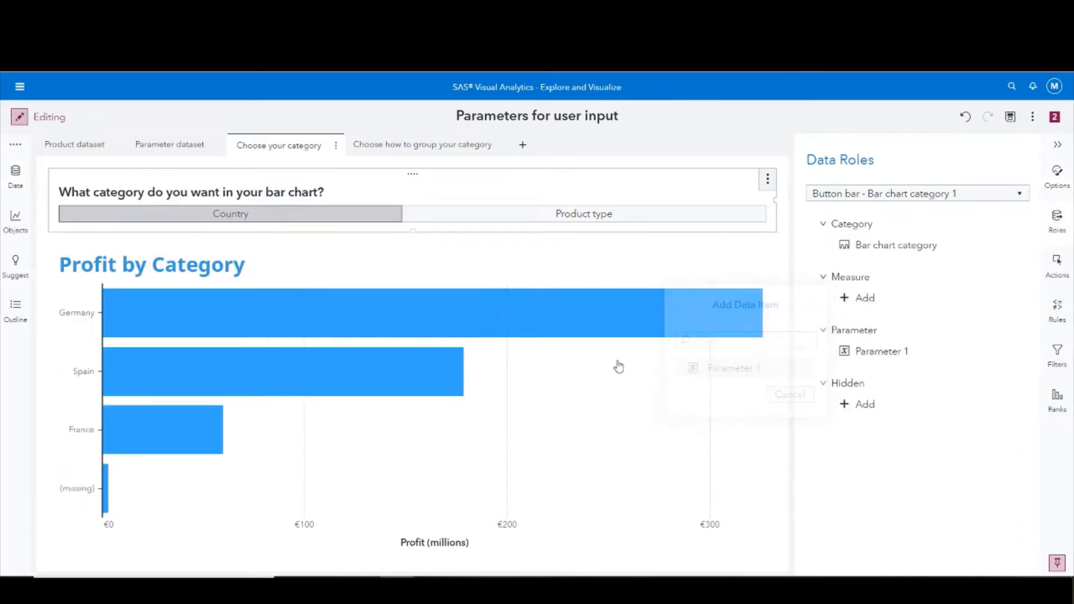
Rename Parameter 1 in the FOOD SHOP PARAMETERS data to "Bar chart parameter".
left_click(16, 178)
right_click(128, 488)
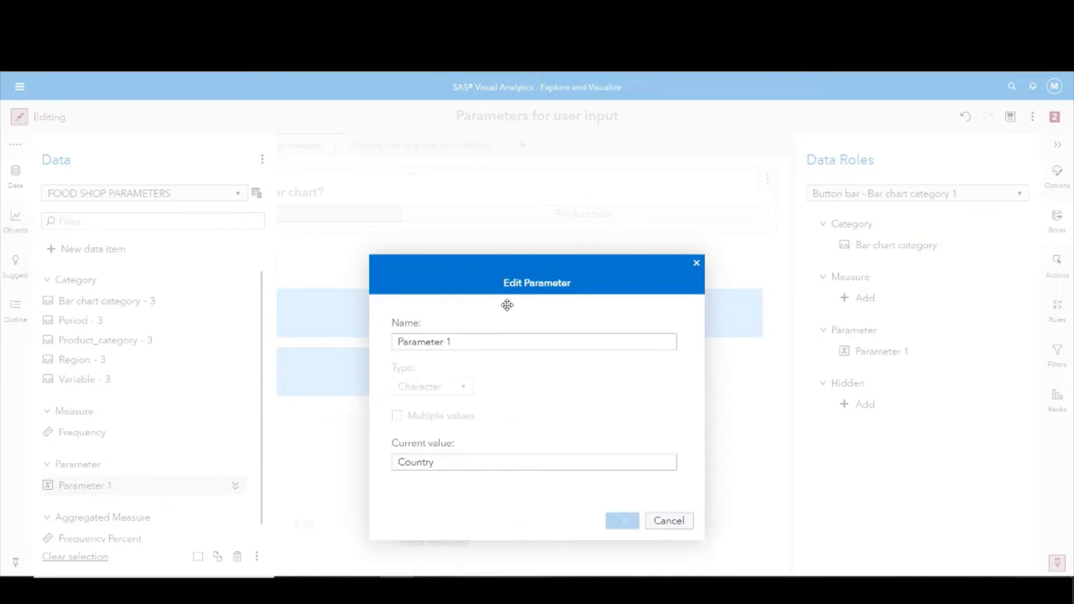
left_click(475, 269)
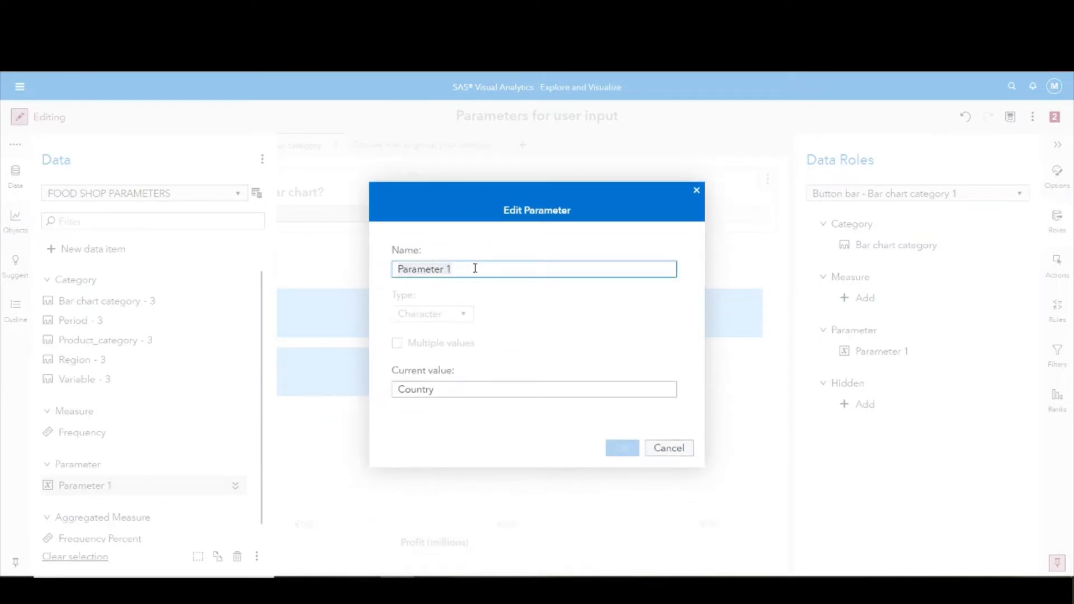
type("Categor")
key("ctrl+a")
type("Bar")
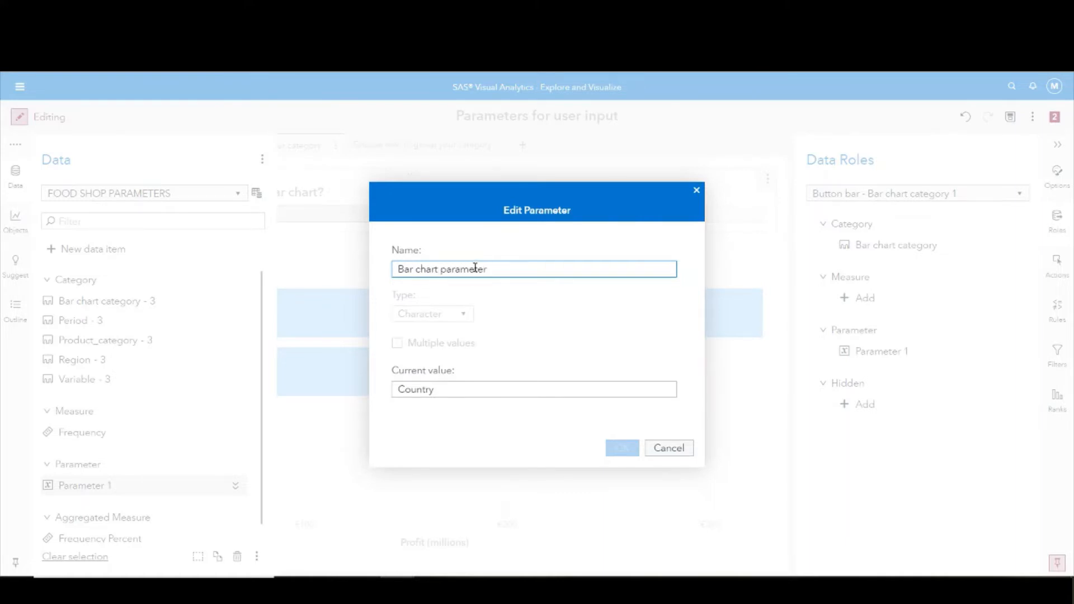
left_click(627, 453)
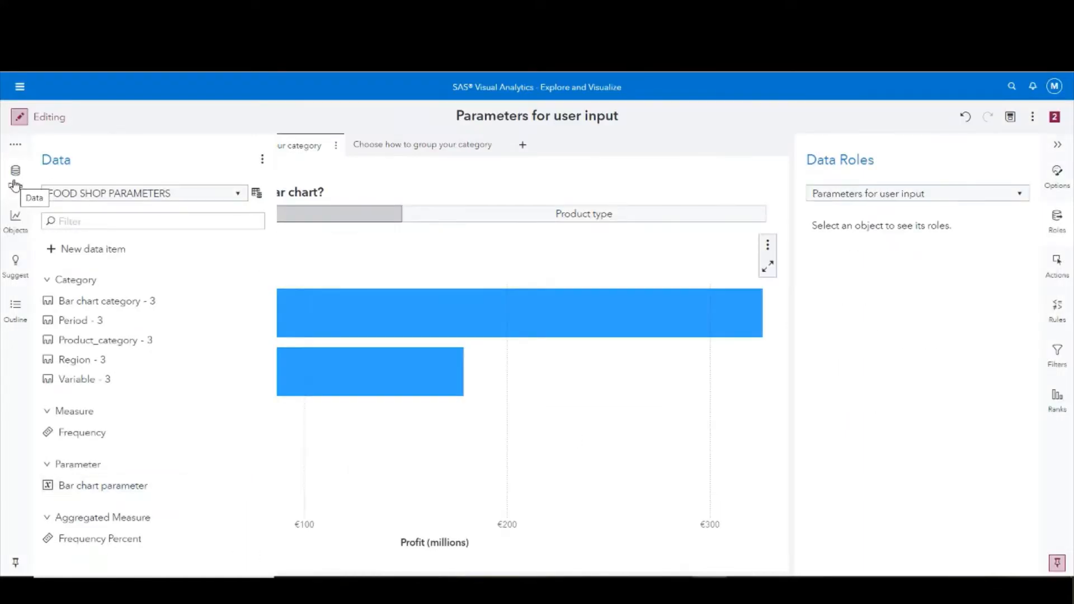
Start a new calculated item in the FOOD SHOP data with an IF...ELSE expression and a Character result type.
left_click(189, 194)
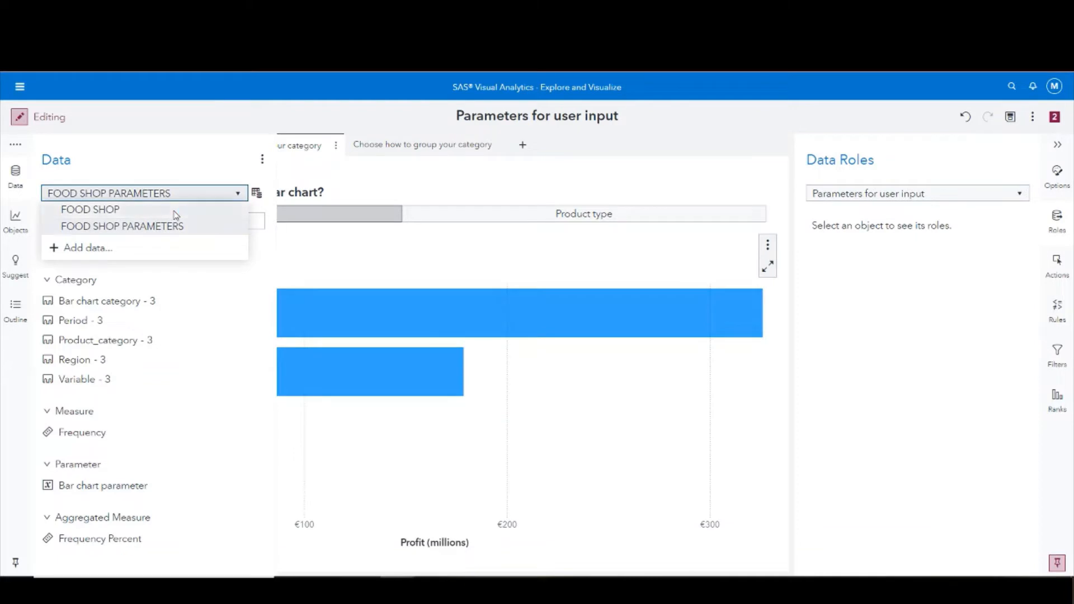
left_click(176, 213)
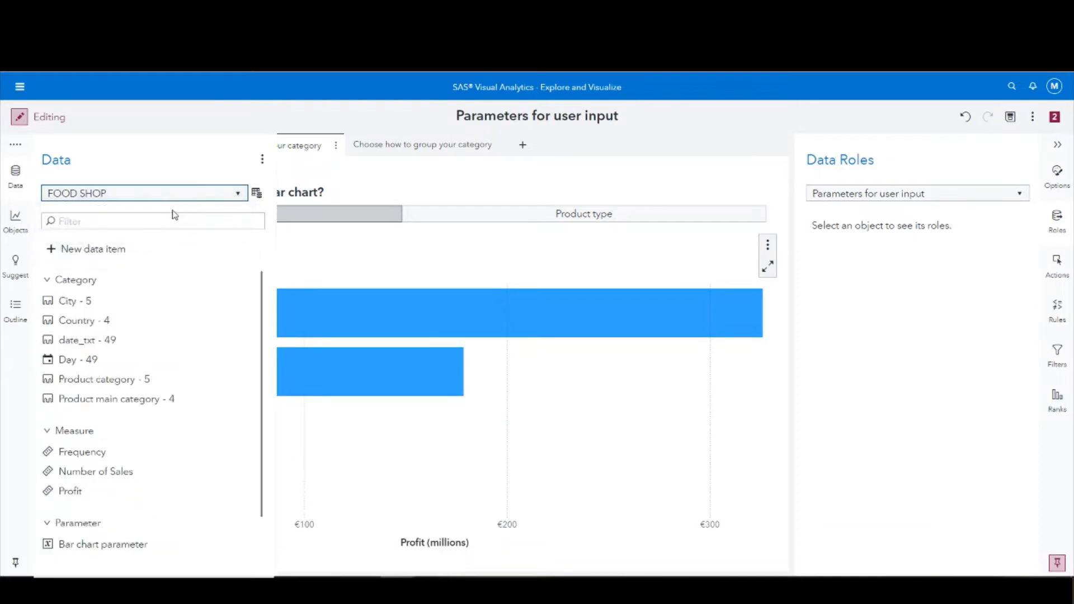
left_click(104, 250)
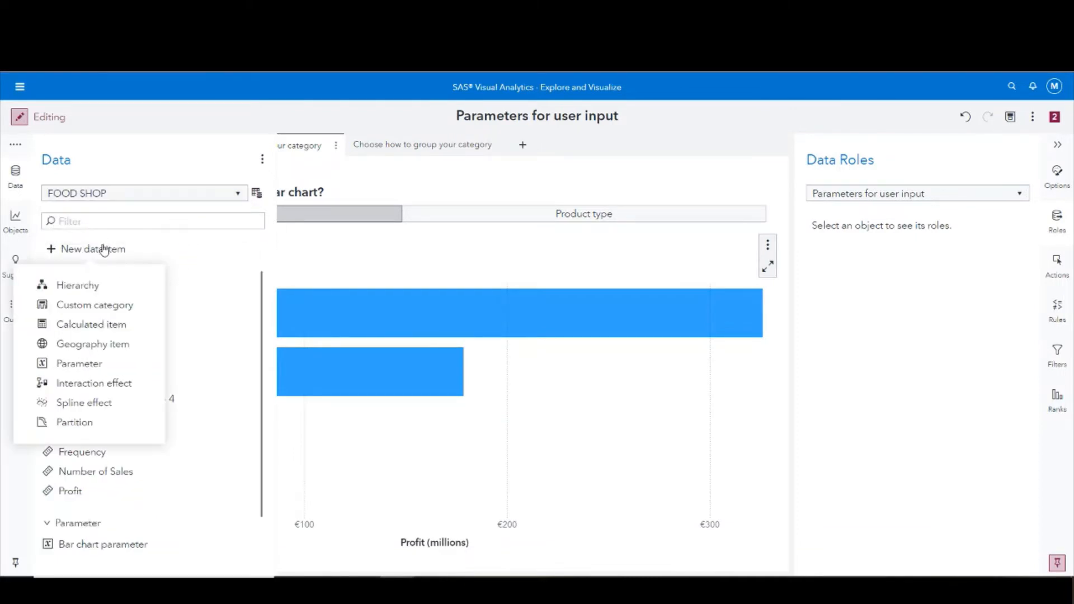
left_click(102, 325)
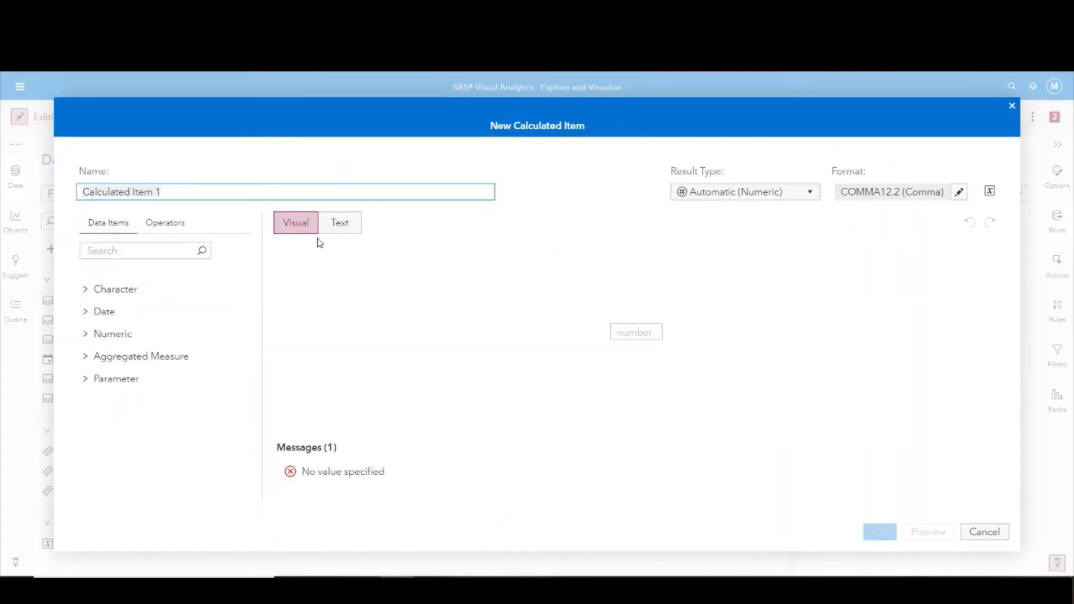
left_click(166, 228)
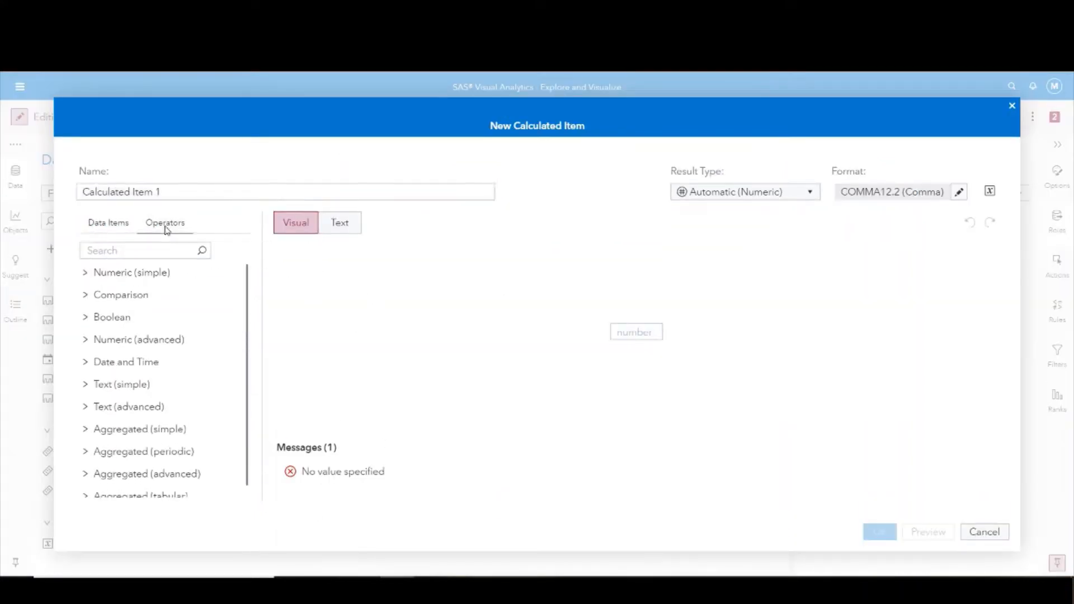
left_click(124, 296)
left_click(122, 299)
left_click(112, 318)
left_click_drag(124, 359, 640, 333)
left_click(802, 200)
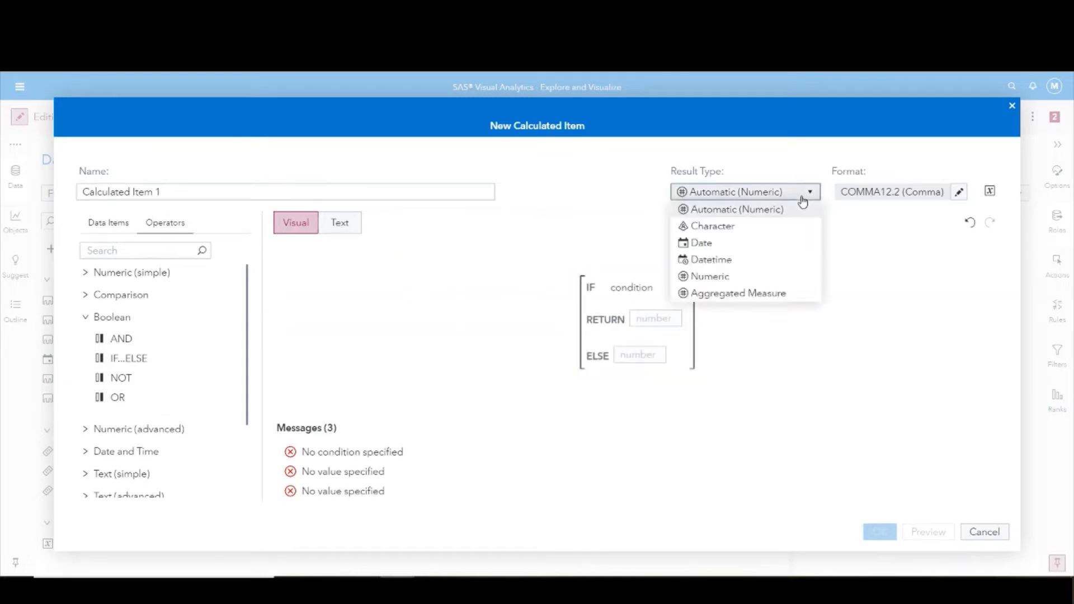
left_click(740, 231)
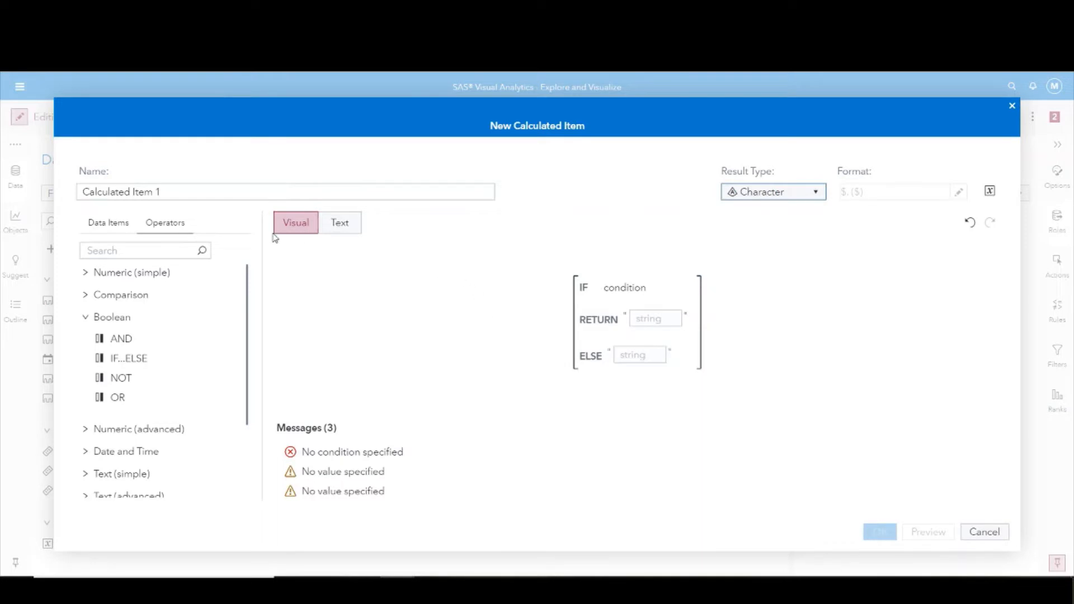
Insert Bar chart parameter as the condition of the IF...ELSE expression.
scroll(132, 463, "down", 3)
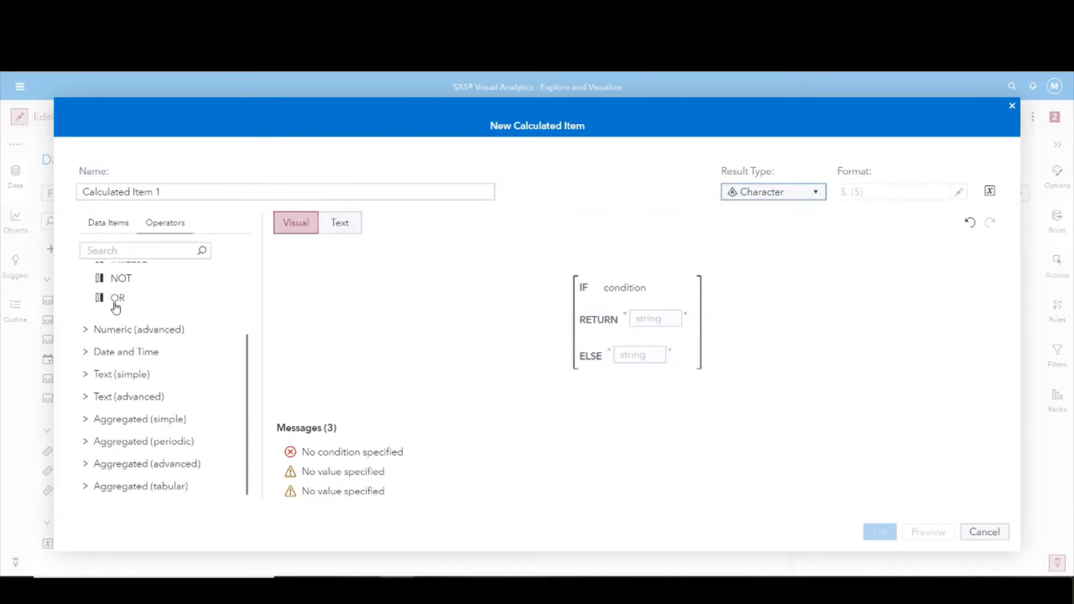
left_click(107, 231)
left_click(102, 378)
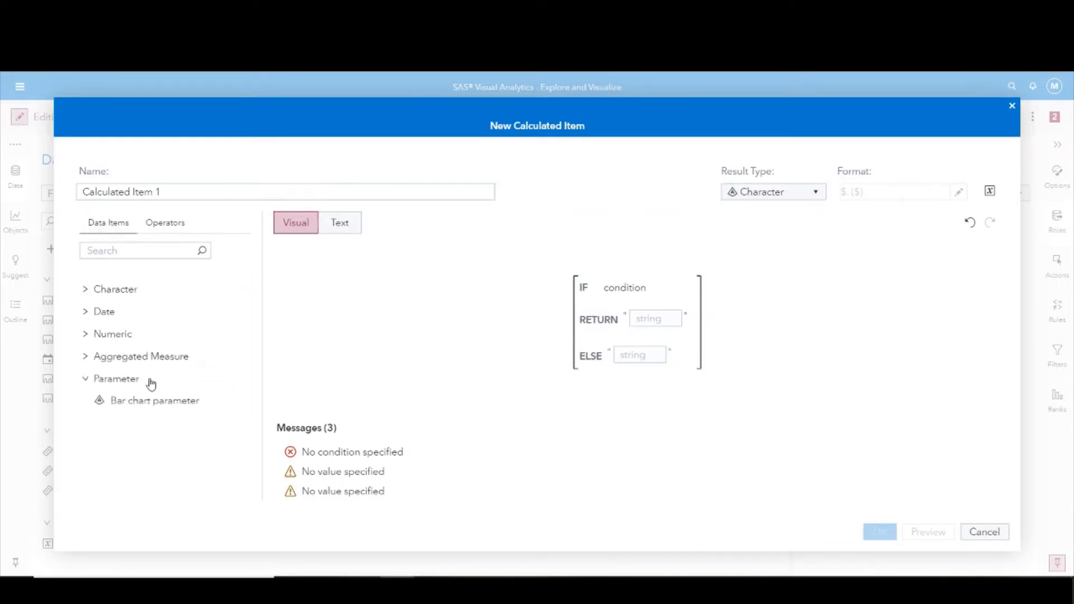
left_click_drag(149, 400, 627, 287)
Turn the condition into an x = y comparison that tests Bar chart parameter against the value "Country".
left_click(148, 222)
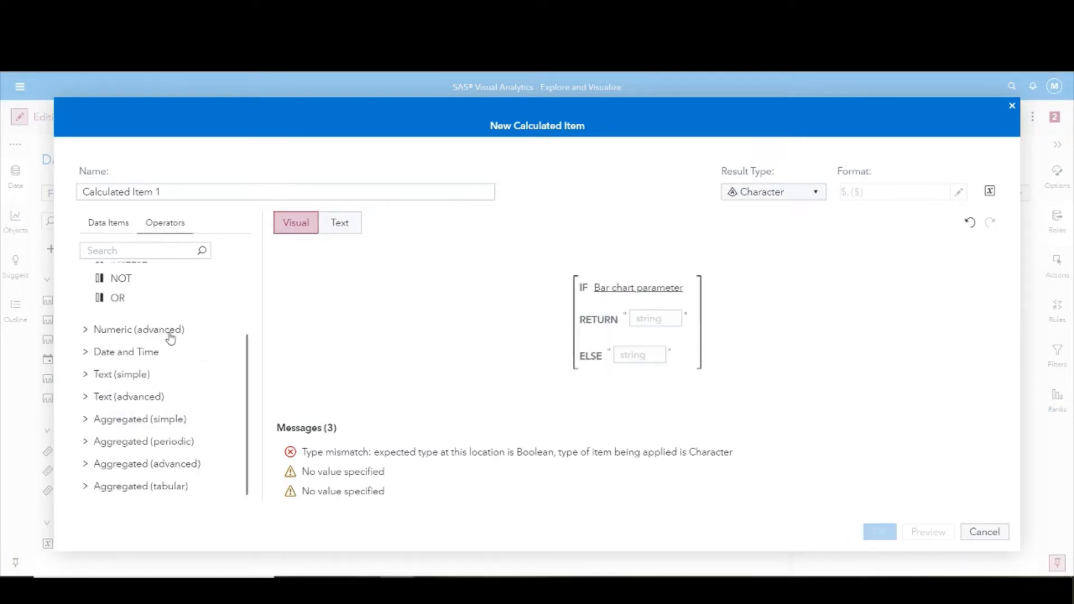
scroll(170, 338, "up", 3)
left_click(134, 295)
scroll(150, 328, "down", 5)
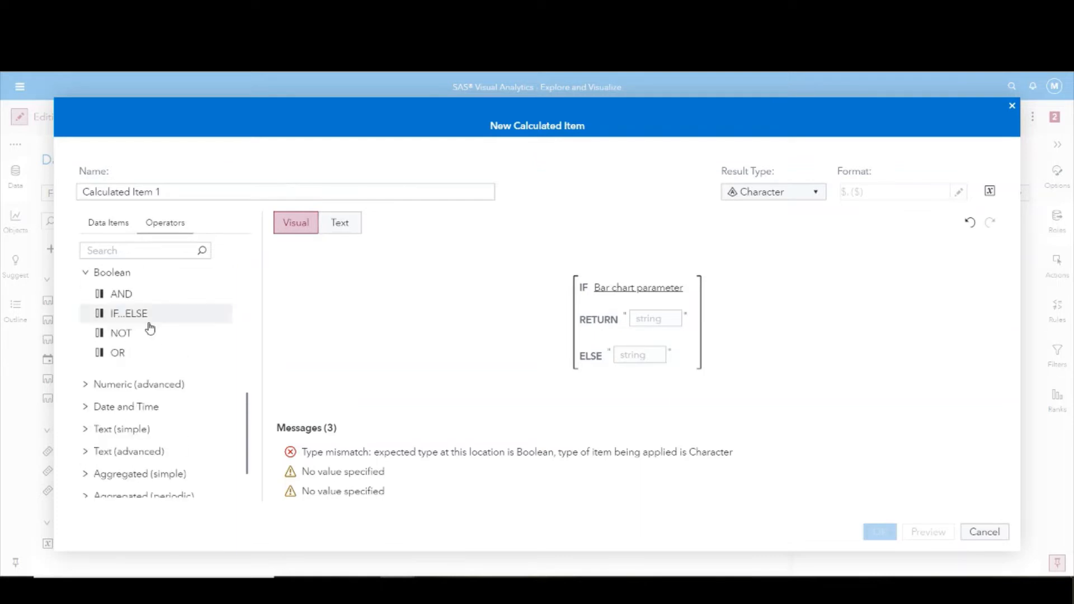
scroll(149, 329, "up", 3)
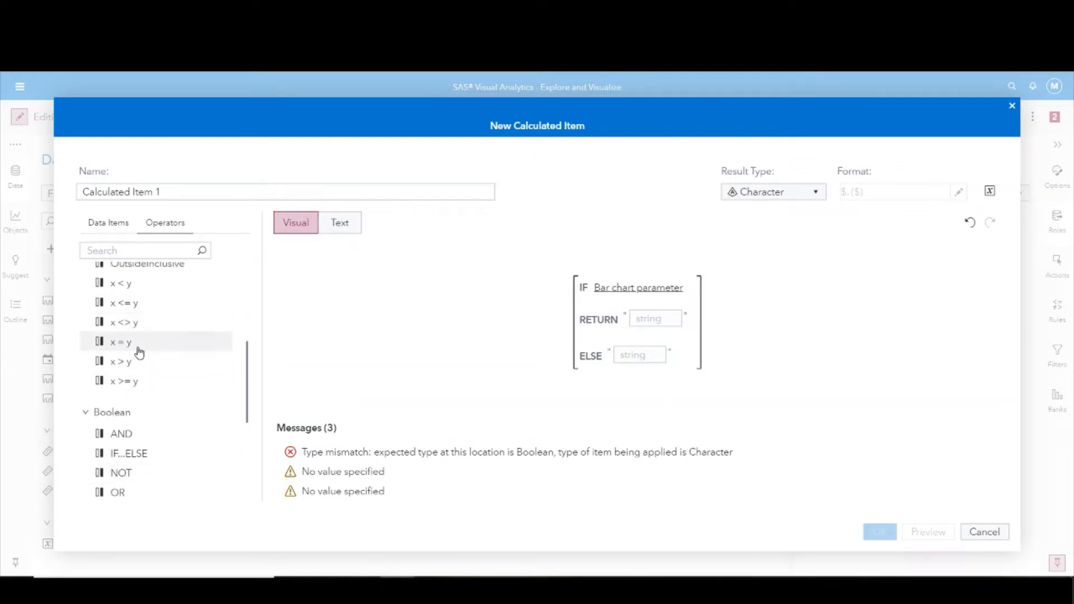
left_click_drag(619, 286, 615, 287)
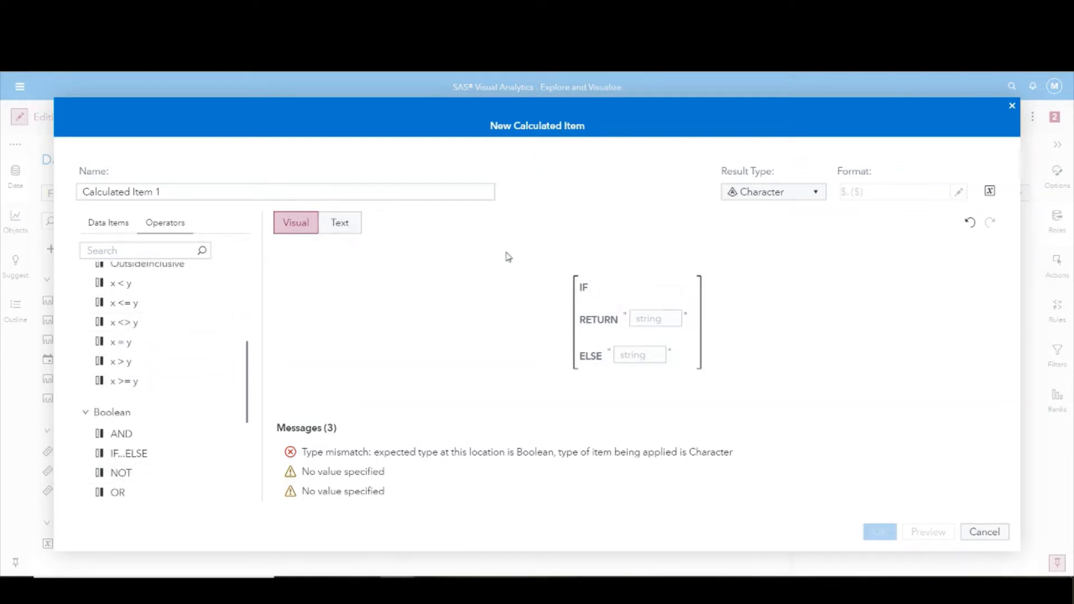
left_click(707, 295)
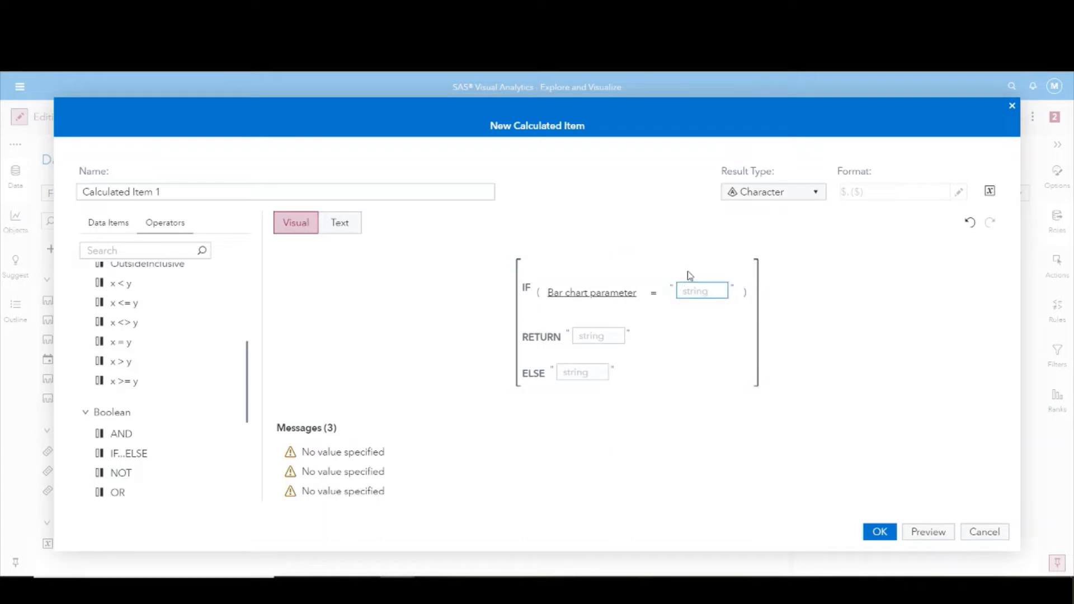
type("Country")
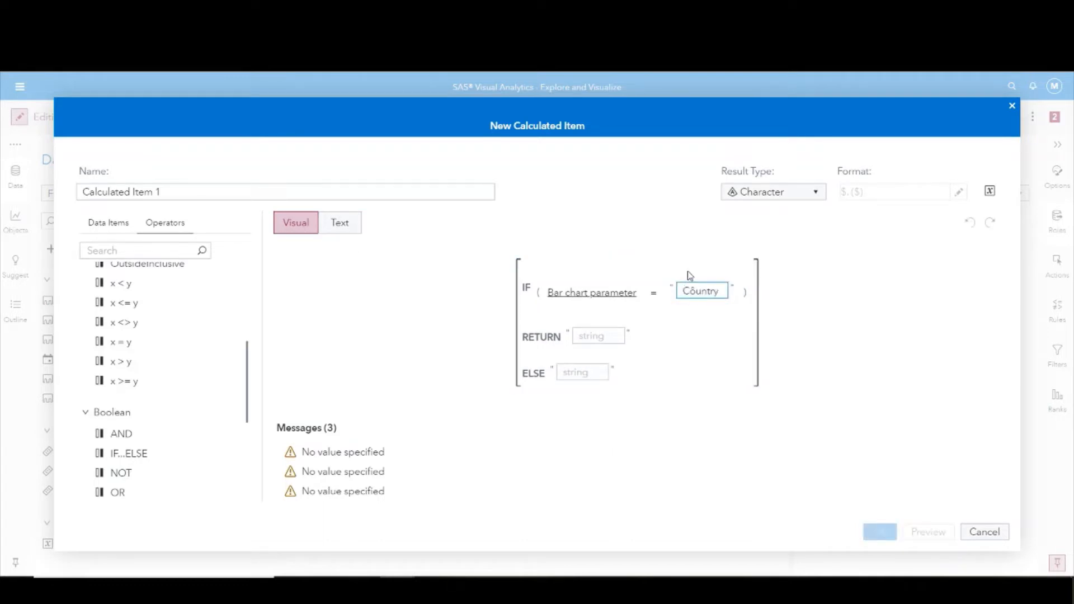
key("BackSpace")
Make the expression return the Country data item when the condition holds and Product category otherwise.
left_click(101, 224)
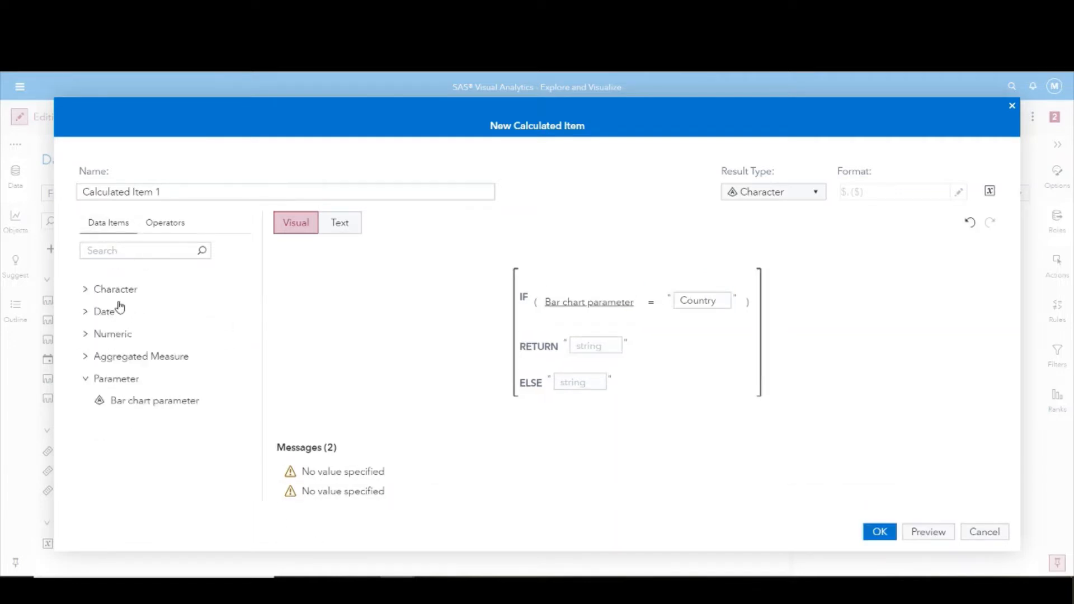
left_click(122, 293)
left_click_drag(128, 330, 564, 373)
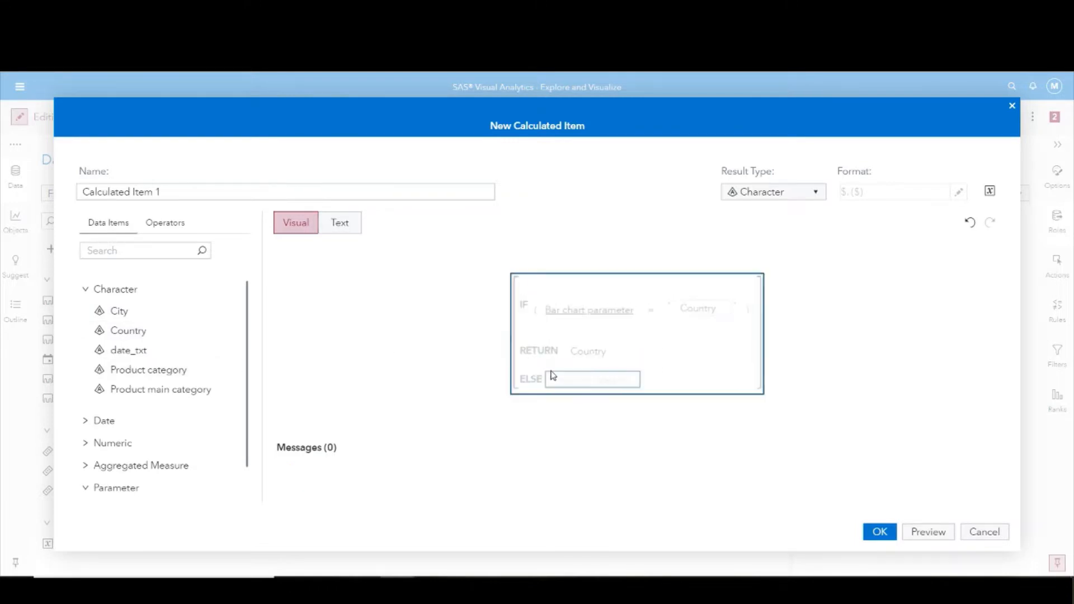
Name the calculated item "Bar chart category" and create it.
left_click(207, 189)
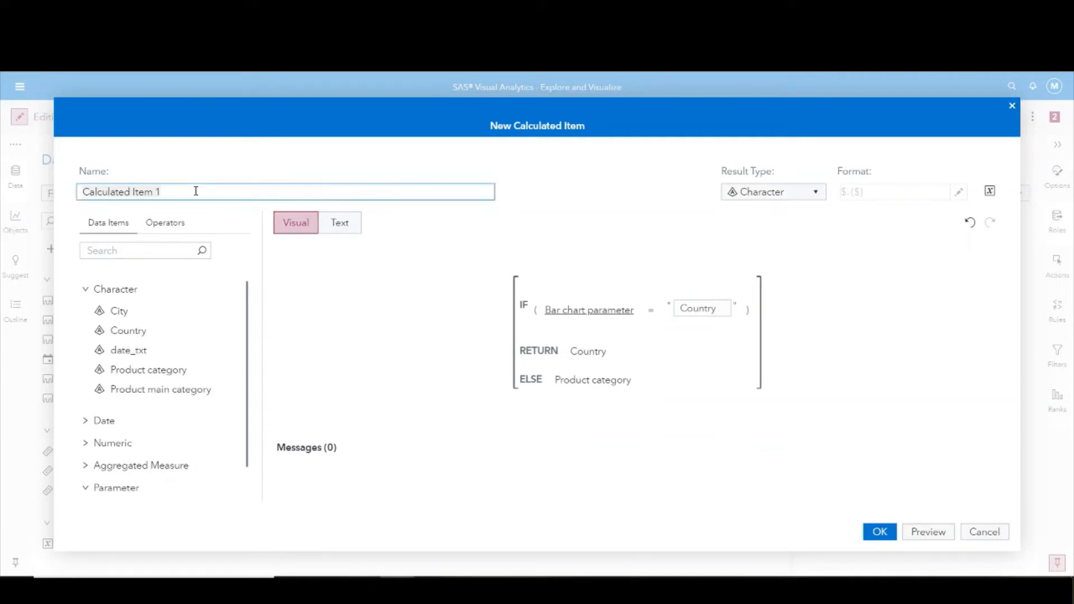
key("ctrl+a")
type("Bar chart cat")
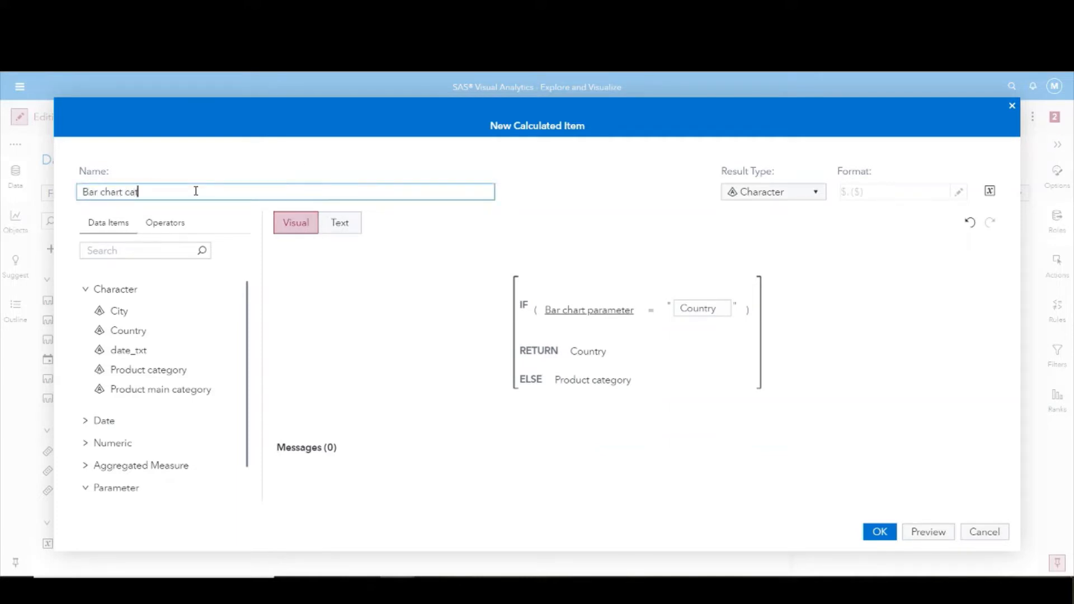
type("egory")
left_click(881, 532)
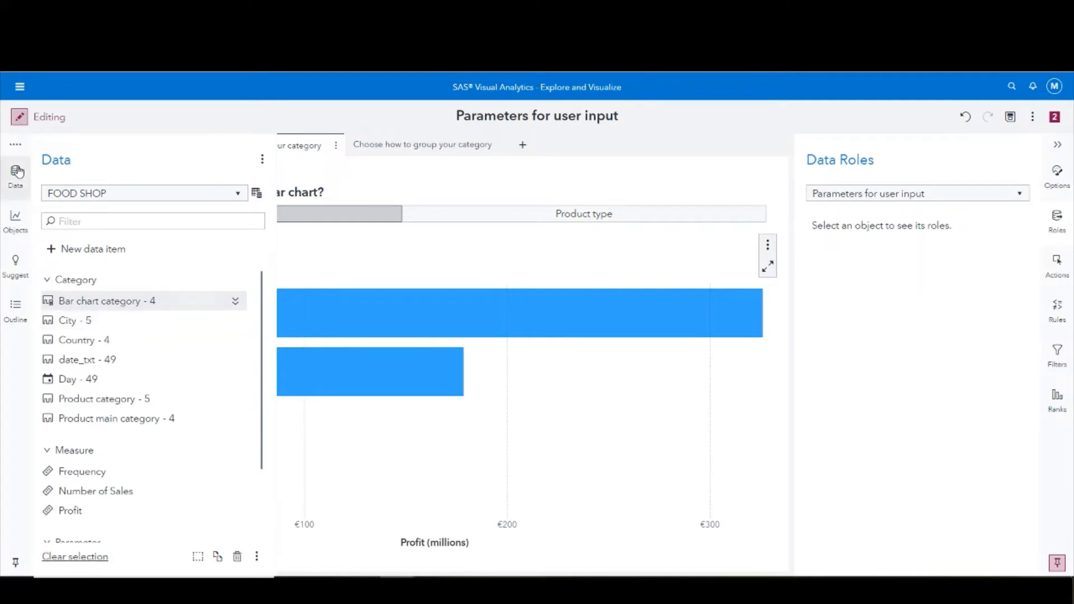
Replace Country with the calculated Bar chart category in the Profit by Category chart's category role.
left_click(16, 170)
left_click(644, 278)
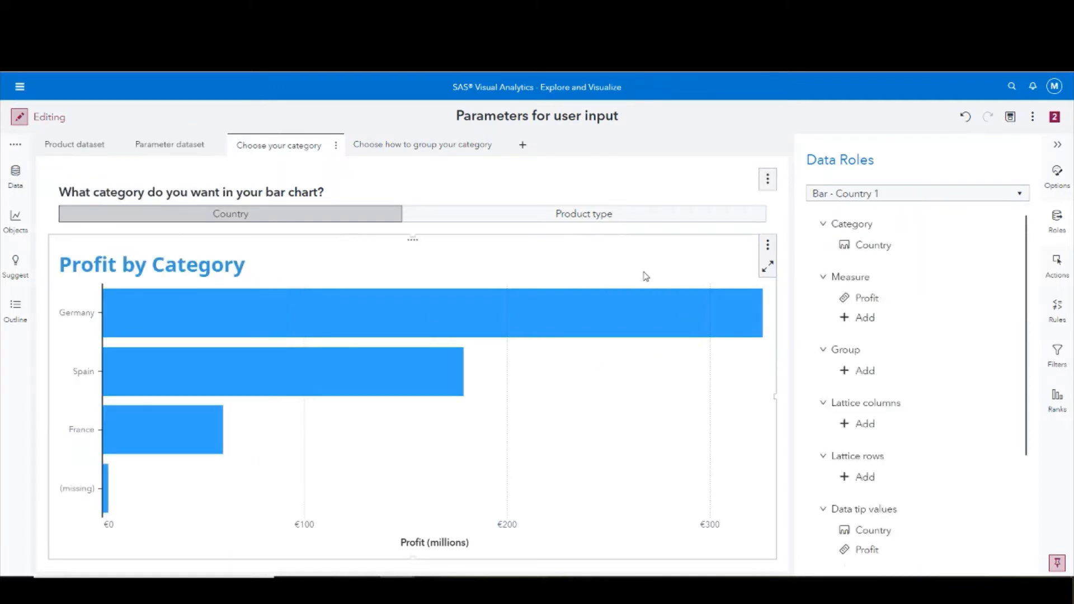
left_click(891, 244)
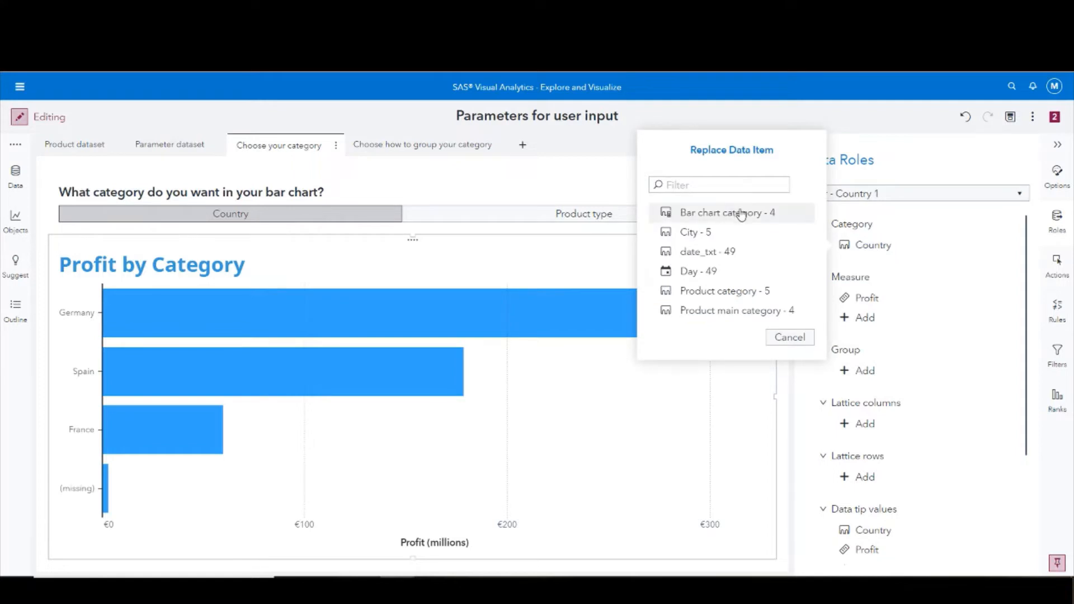
left_click(740, 213)
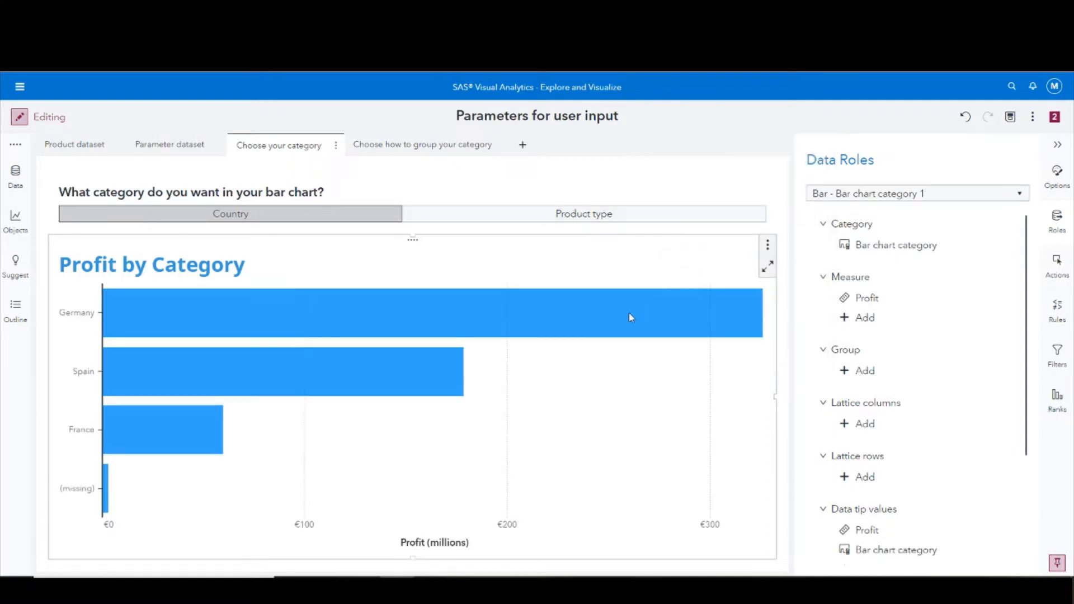
Select Product type in the button bar to test the chart, and save the report.
left_click(482, 217)
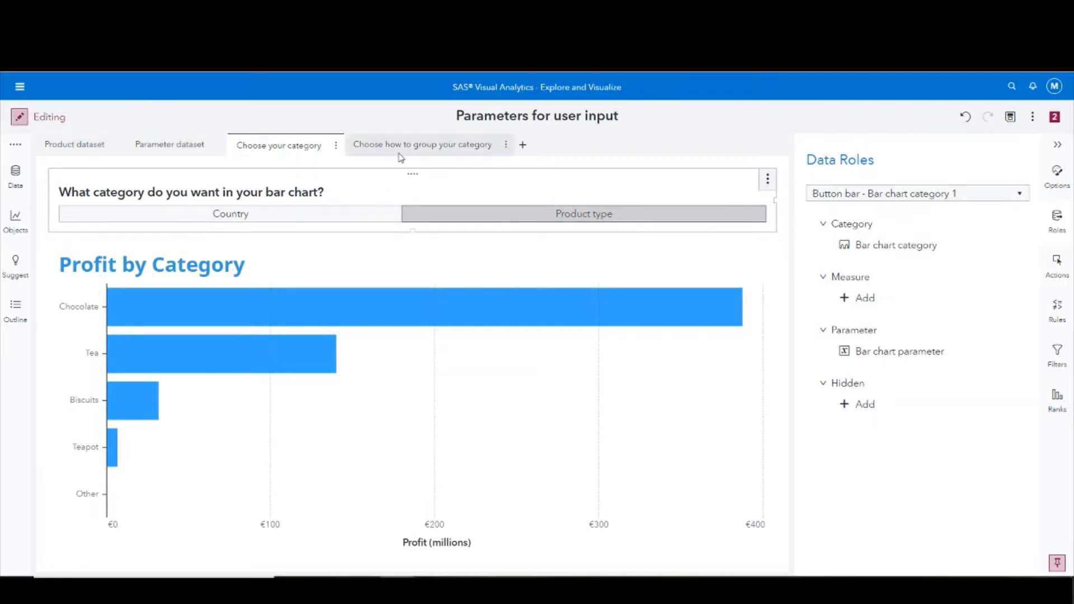
left_click(1010, 116)
Add a bar chart to the empty "Choose how to group your category" page.
left_click(417, 147)
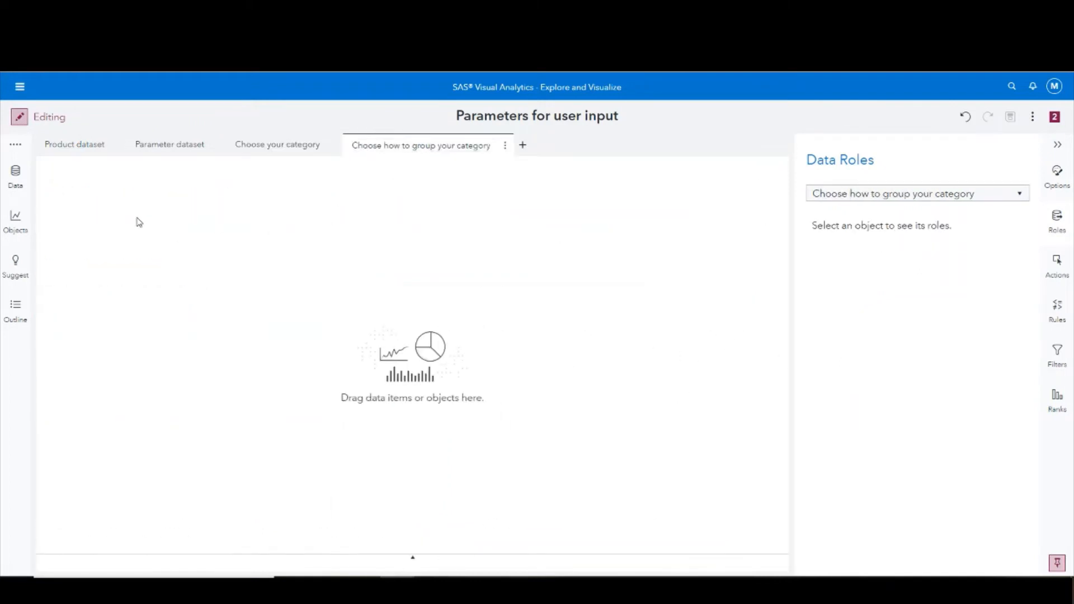
left_click(16, 179)
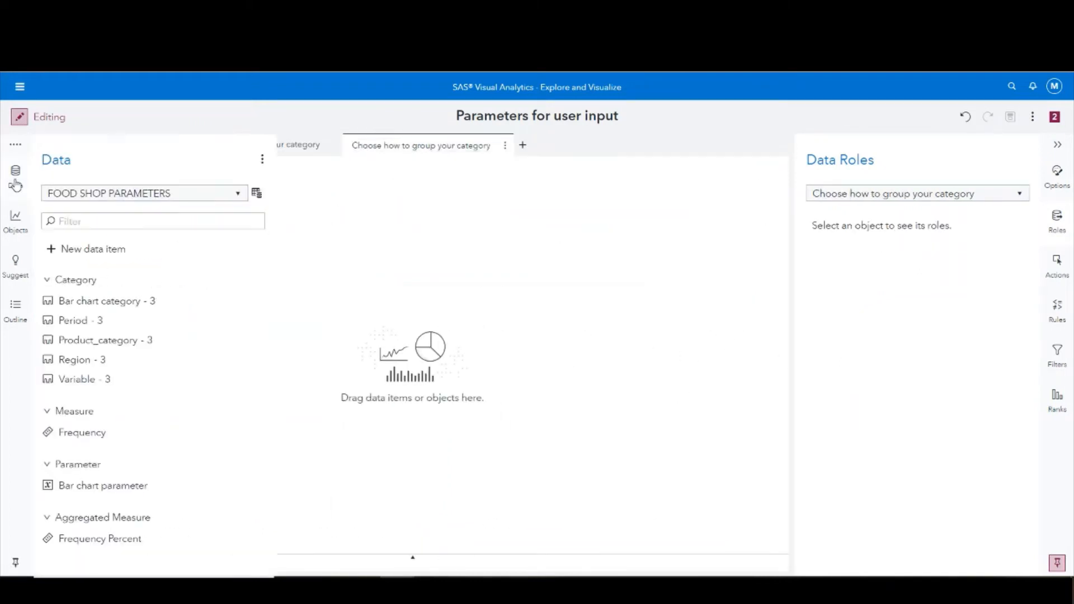
left_click(25, 224)
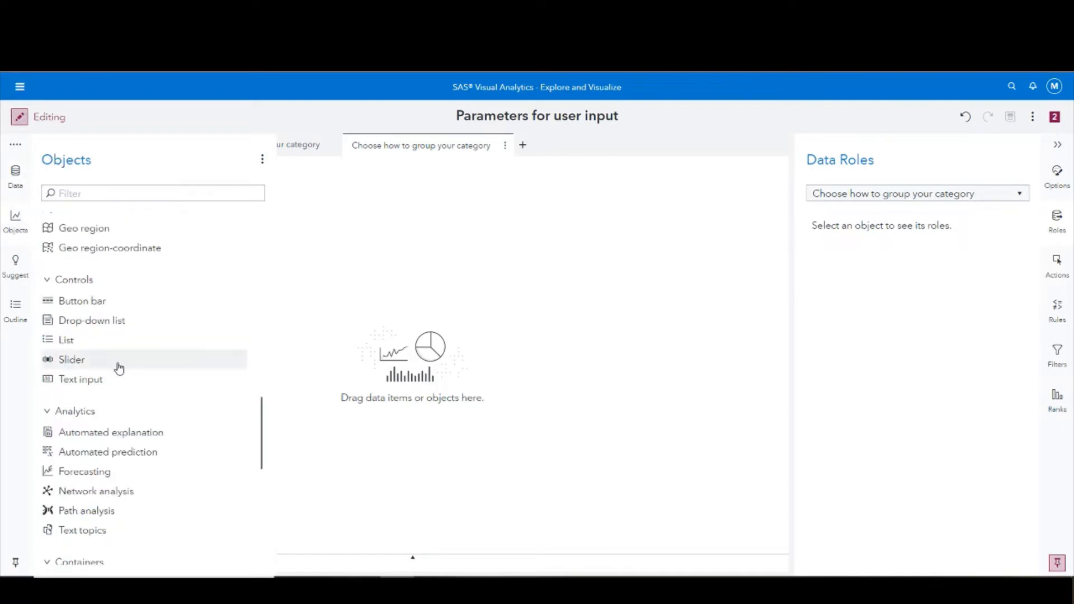
scroll(175, 408, "down", 3)
scroll(175, 407, "up", 8)
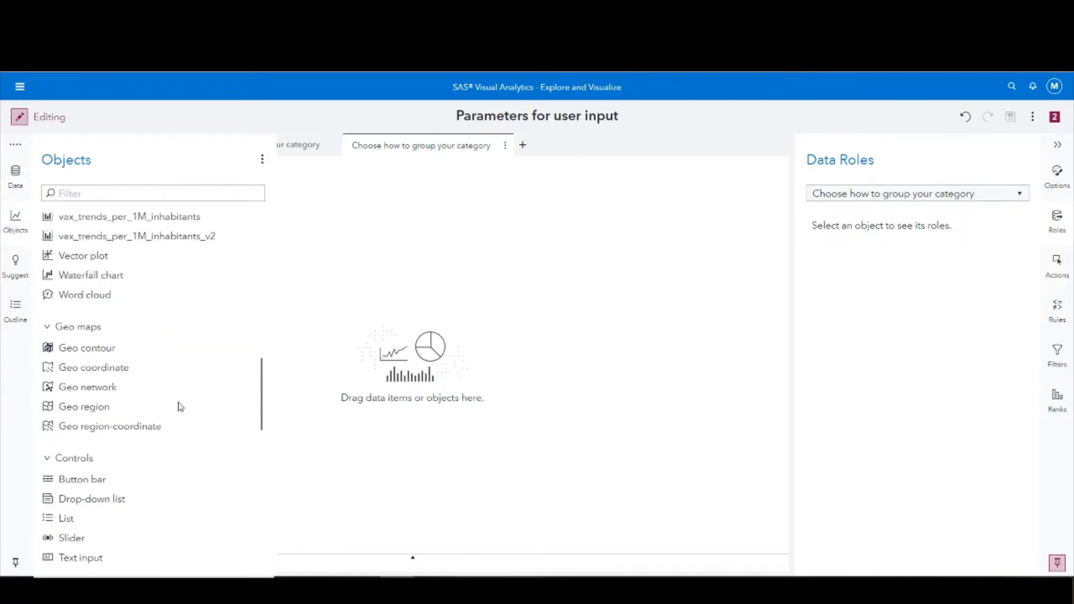
scroll(178, 407, "up", 3)
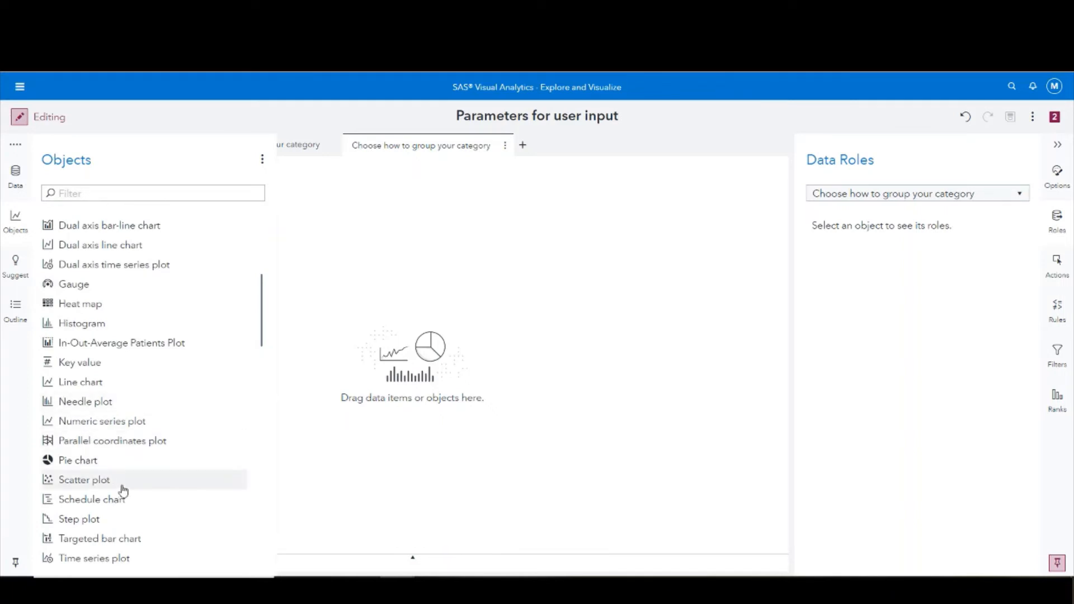
scroll(121, 476, "up", 1)
scroll(123, 468, "up", 4)
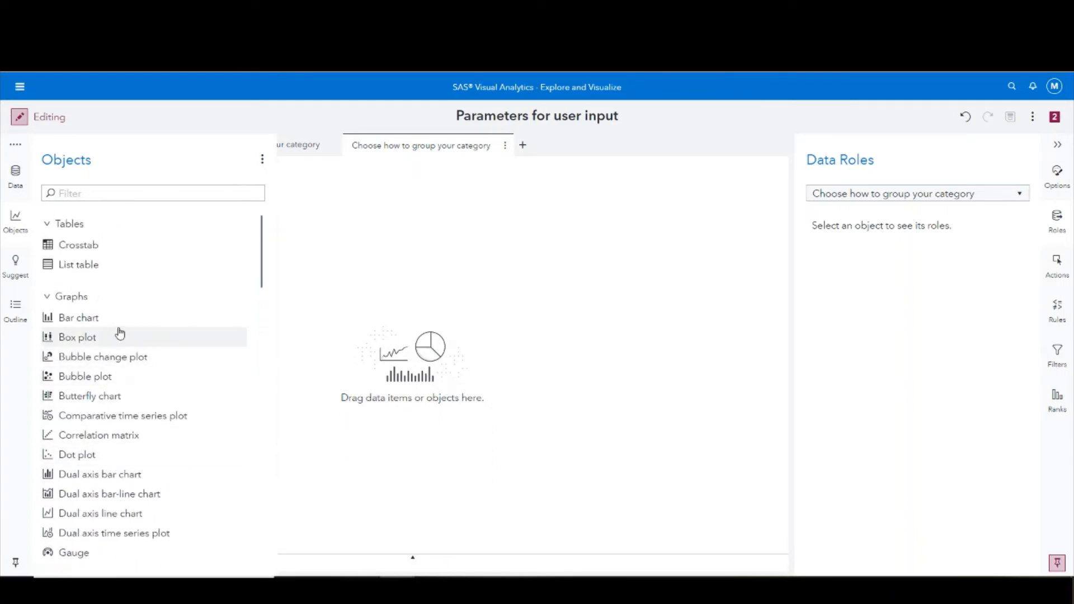
left_click_drag(362, 339, 380, 353)
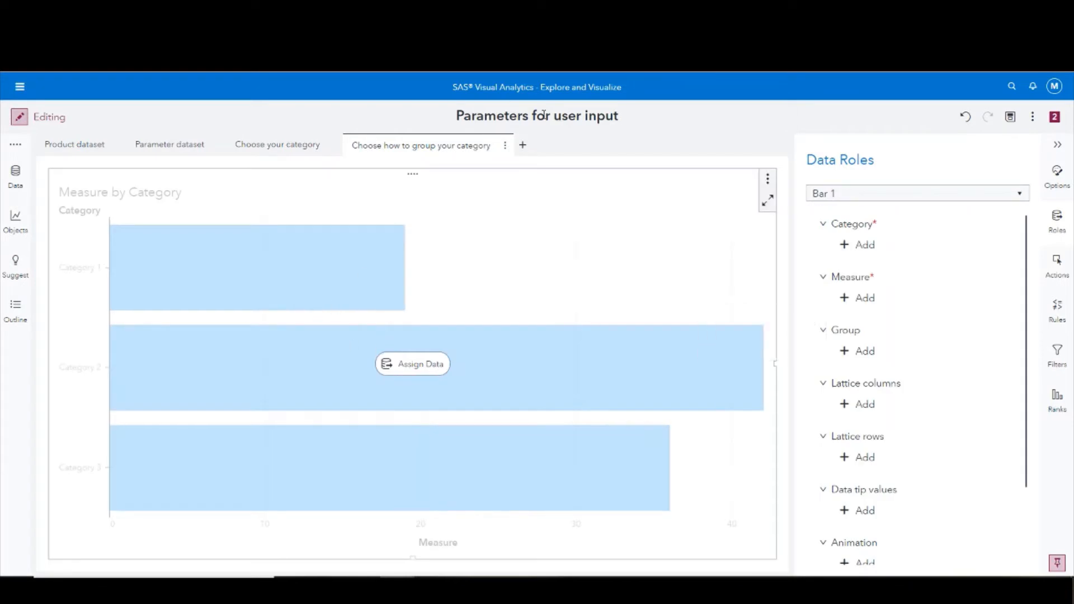
Switch the active data source from FOOD SHOP PARAMETERS to FOOD SHOP for the new bar chart.
left_click(861, 244)
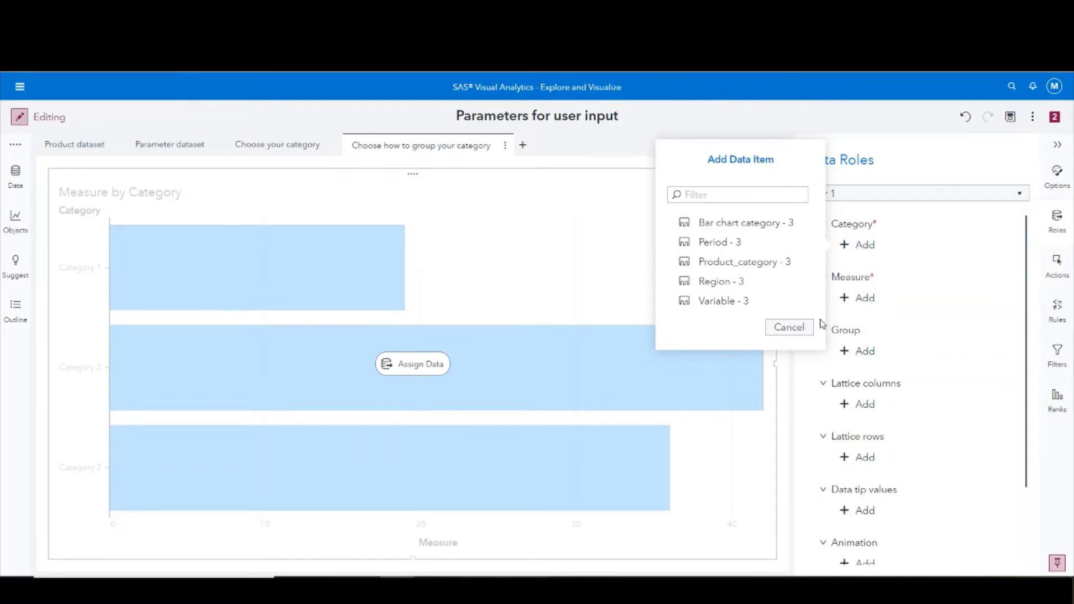
left_click(796, 329)
left_click(12, 182)
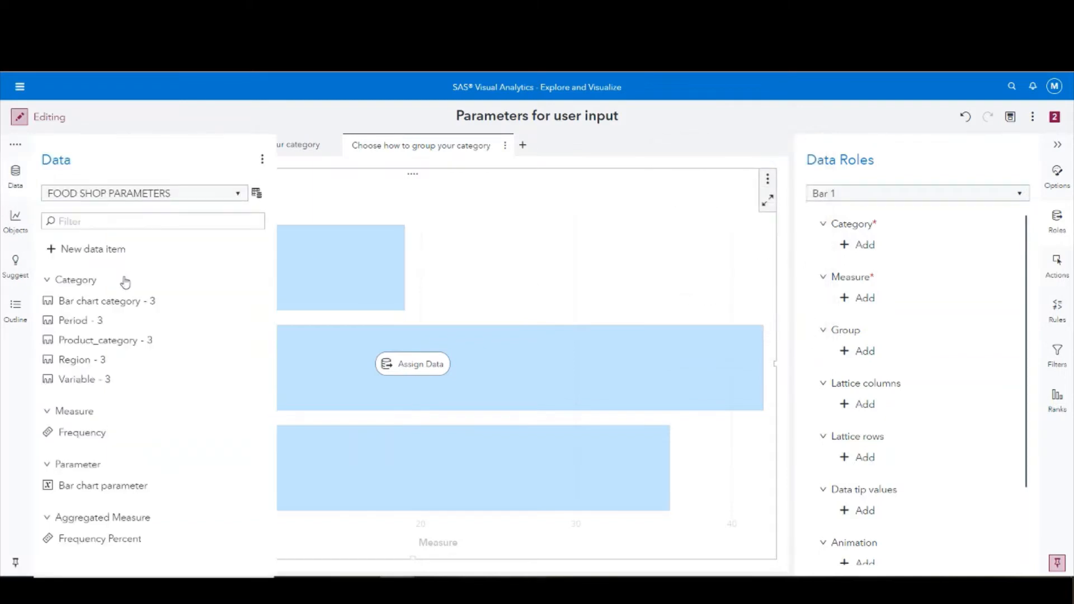
left_click(147, 197)
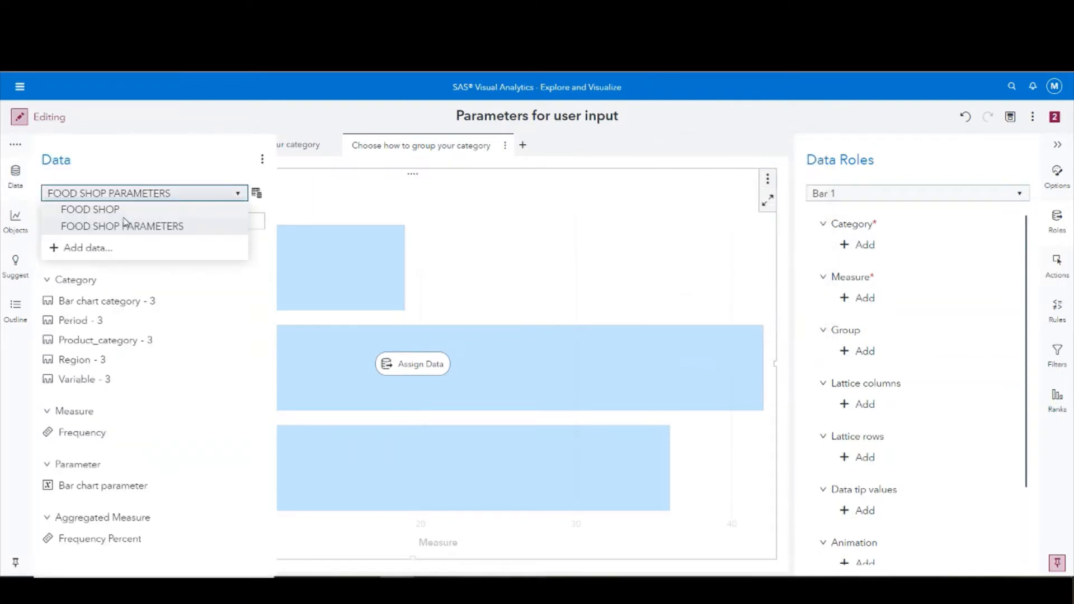
left_click(123, 210)
left_click(541, 255)
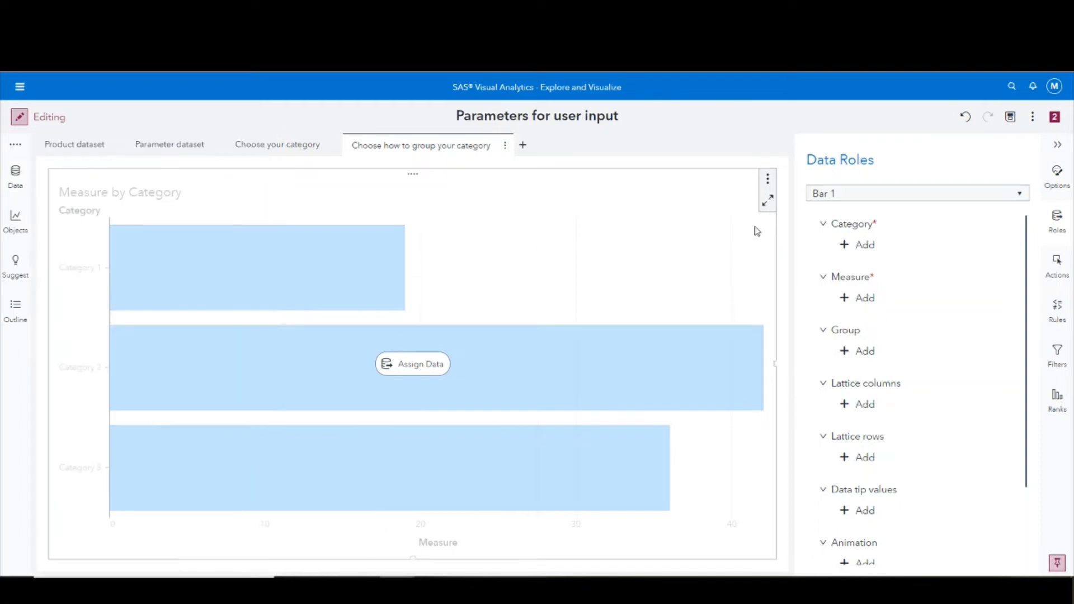
Assign Day as the bar chart's category and replace Frequency with Number of Sales as its measure.
left_click(868, 249)
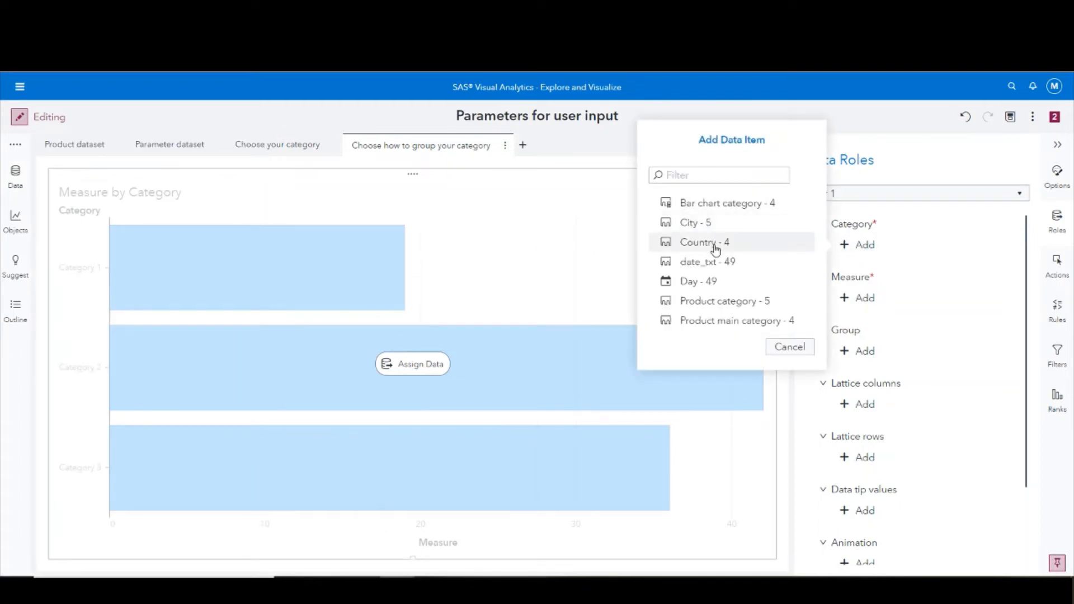
left_click(800, 283)
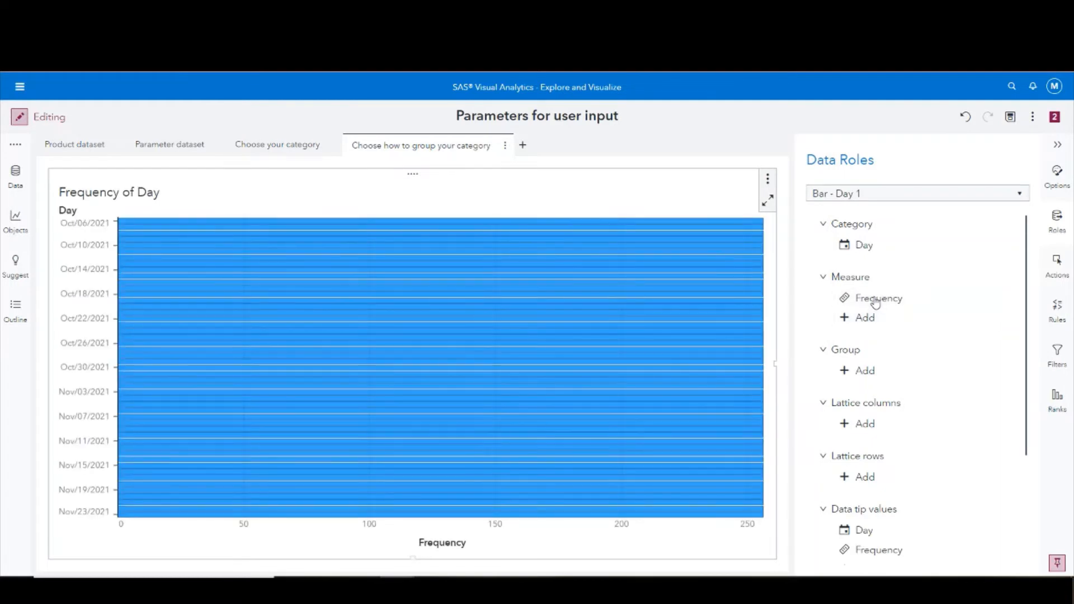
left_click(876, 300)
left_click(744, 315)
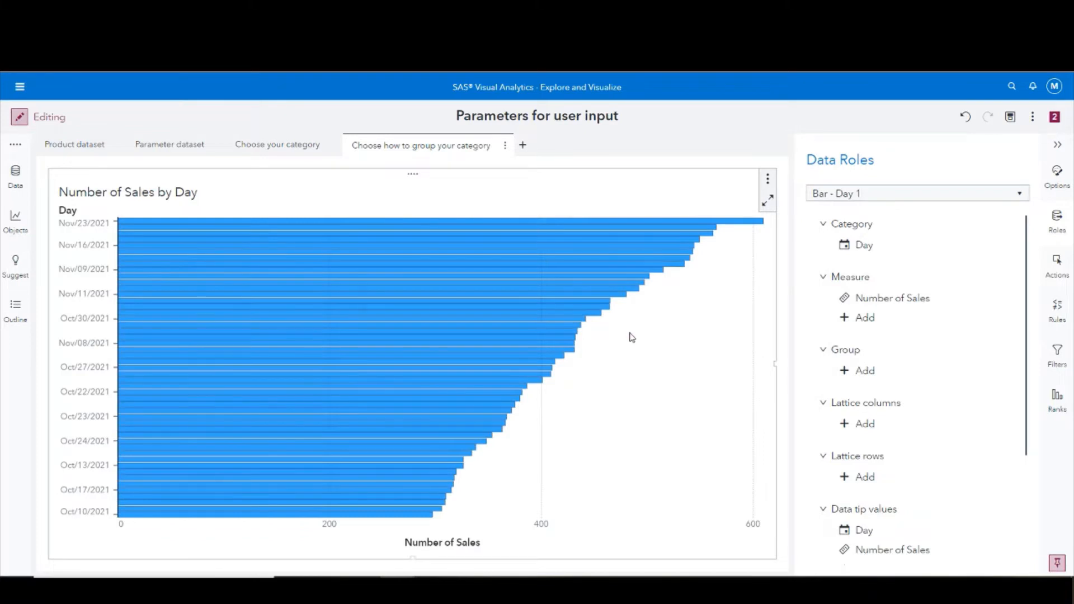
Set the bar direction of the sales chart to vertical.
left_click(1066, 185)
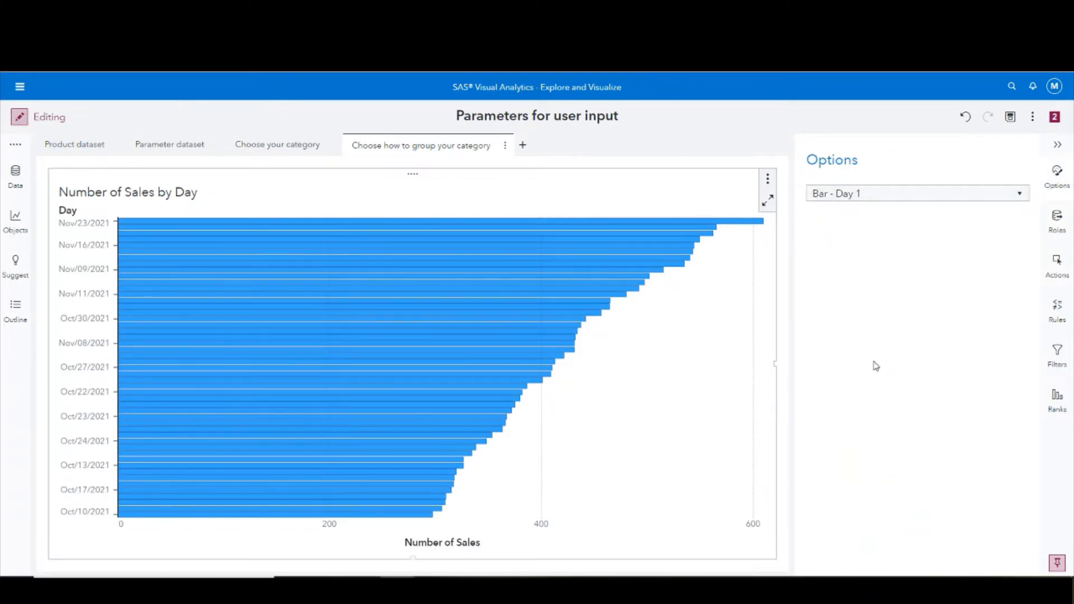
scroll(917, 360, "down", 5)
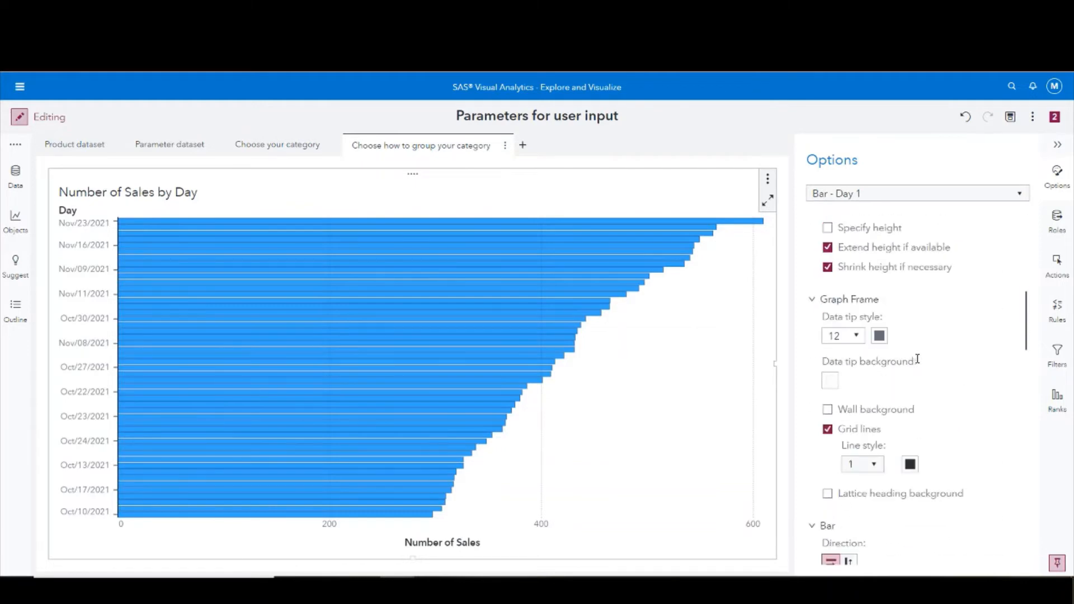
scroll(918, 361, "down", 3)
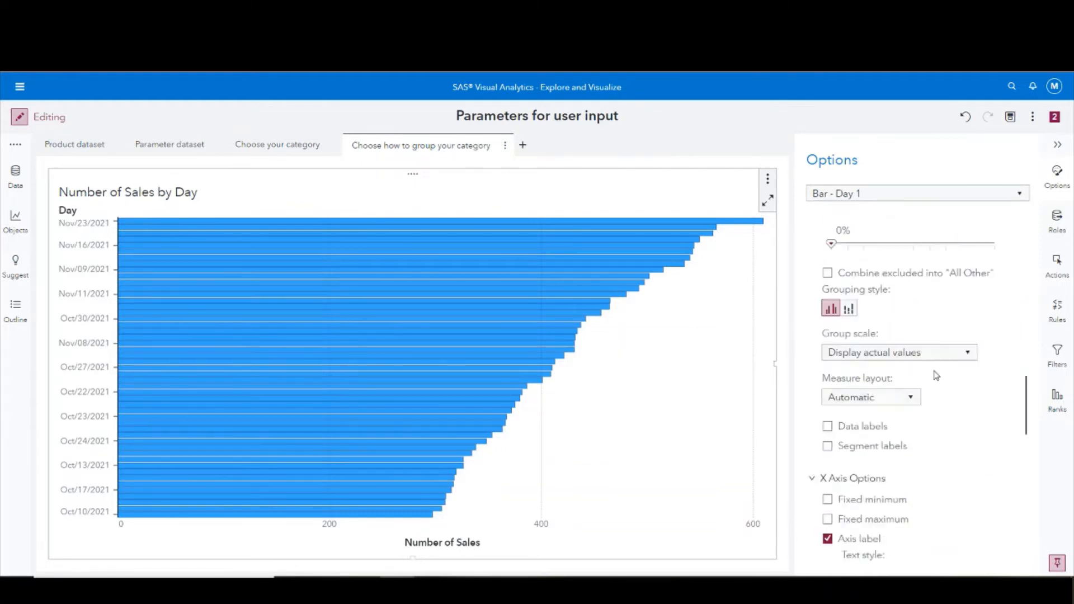
scroll(934, 375, "down", 4)
scroll(938, 375, "down", 3)
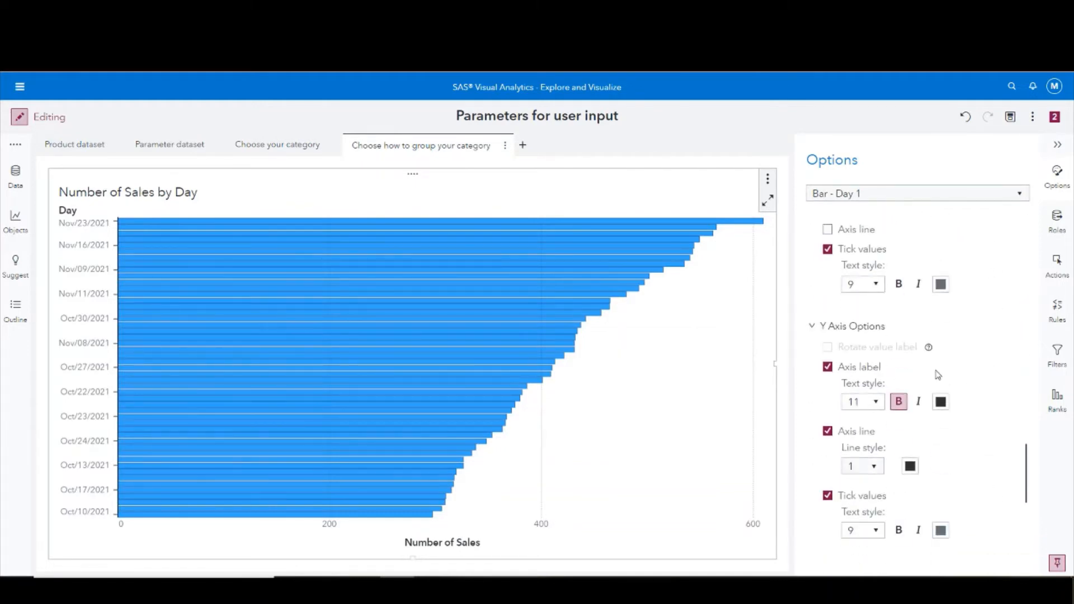
scroll(914, 385, "up", 6)
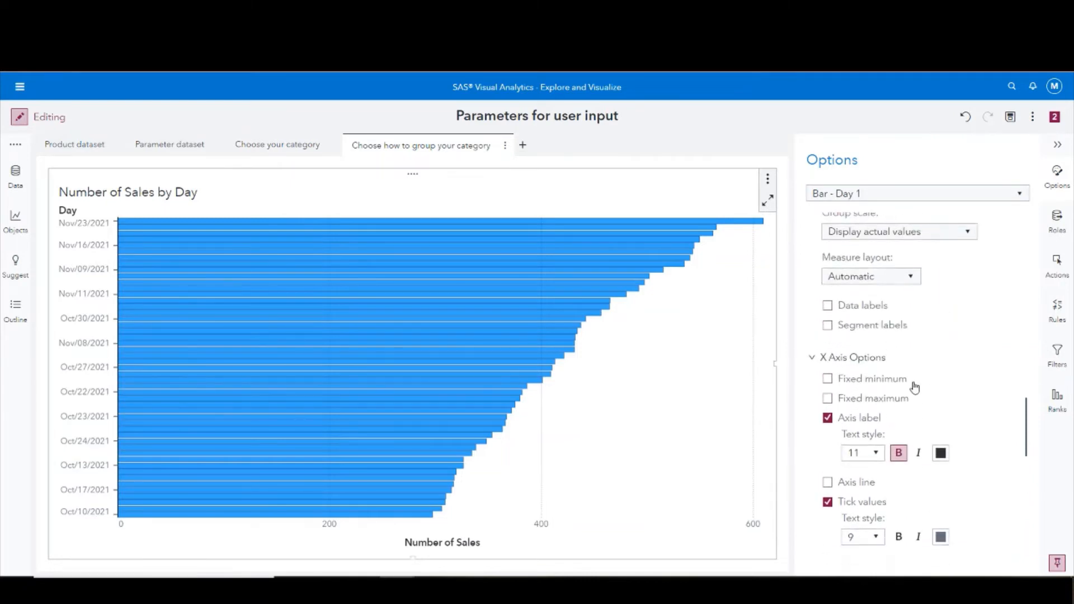
scroll(914, 387, "down", 1)
scroll(918, 385, "up", 5)
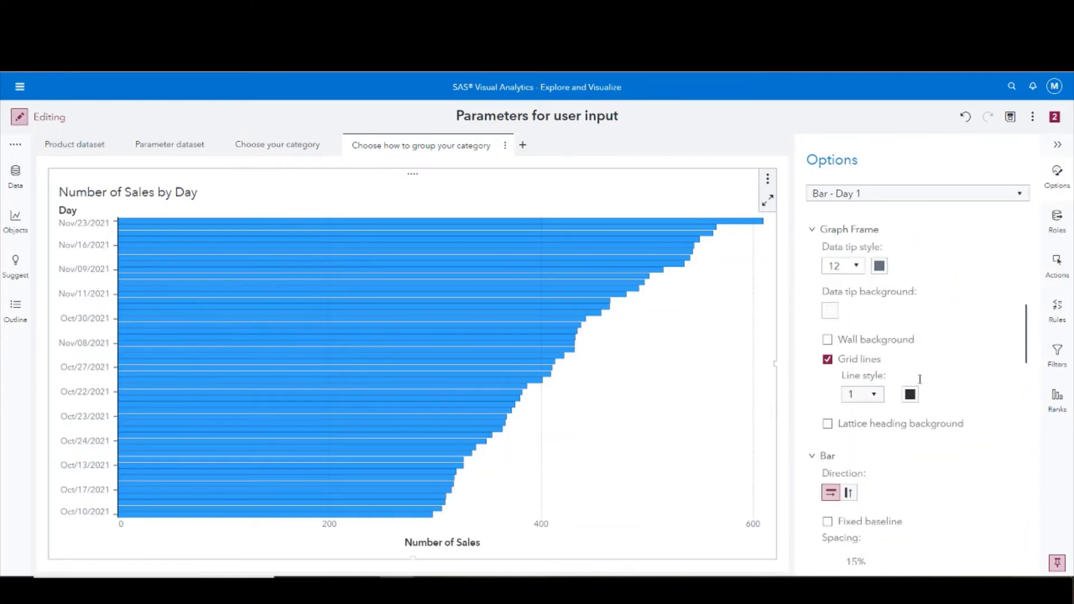
left_click(849, 492)
Give the bar chart the custom title "Number of Sales".
scroll(983, 411, "up", 7)
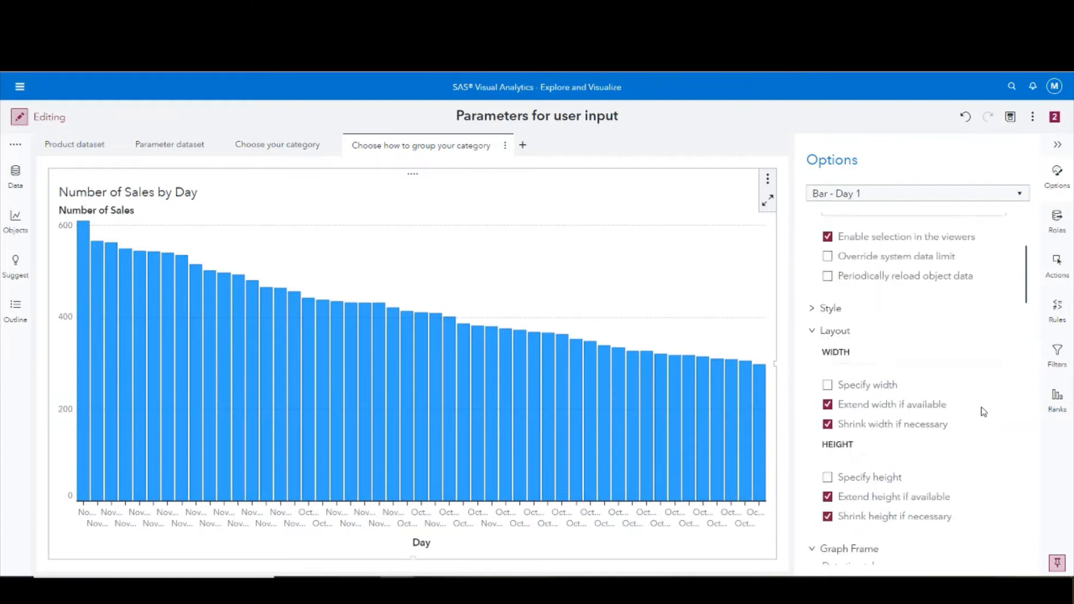
scroll(983, 411, "up", 4)
scroll(952, 370, "down", 3)
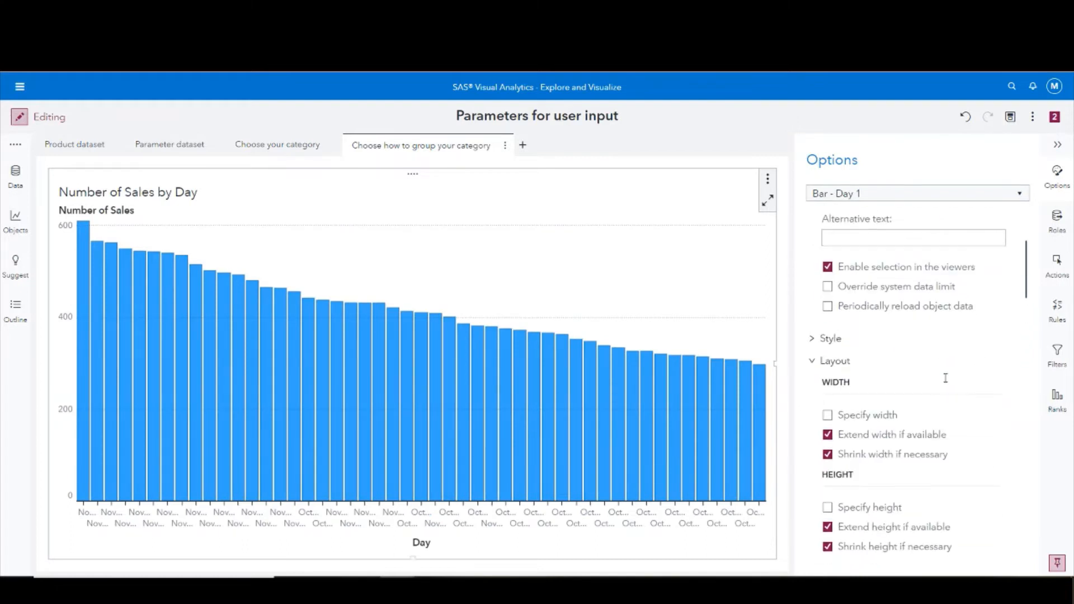
scroll(922, 409, "down", 4)
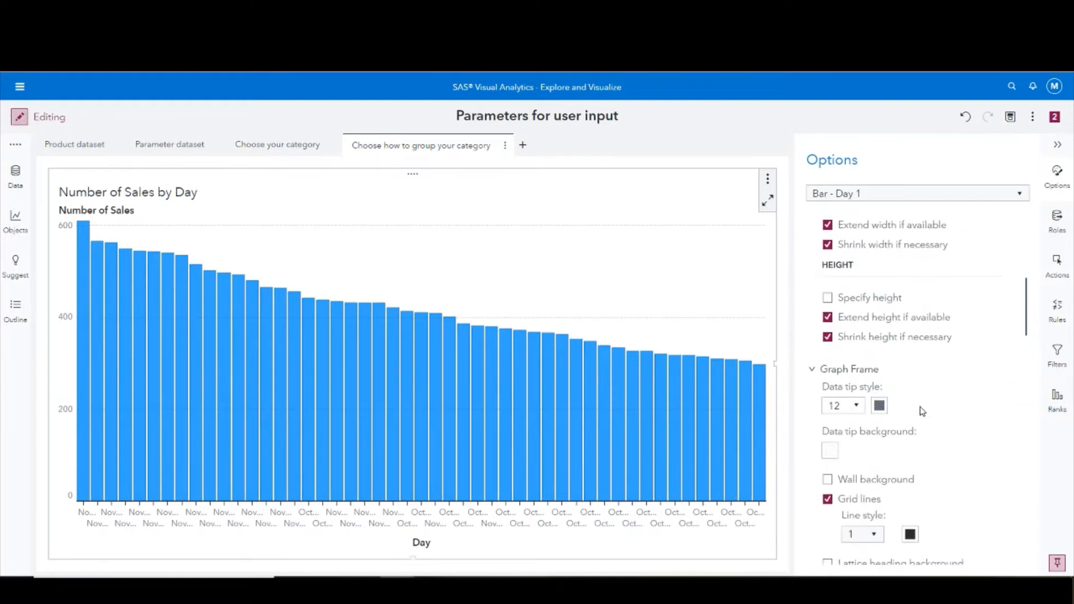
scroll(922, 411, "up", 7)
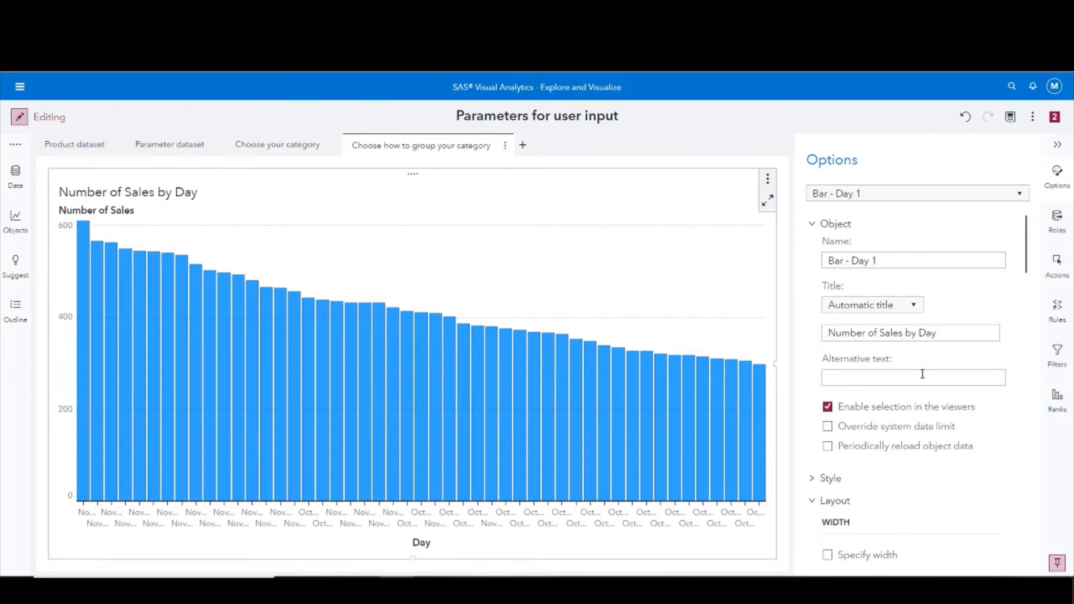
left_click(908, 306)
left_click(891, 321)
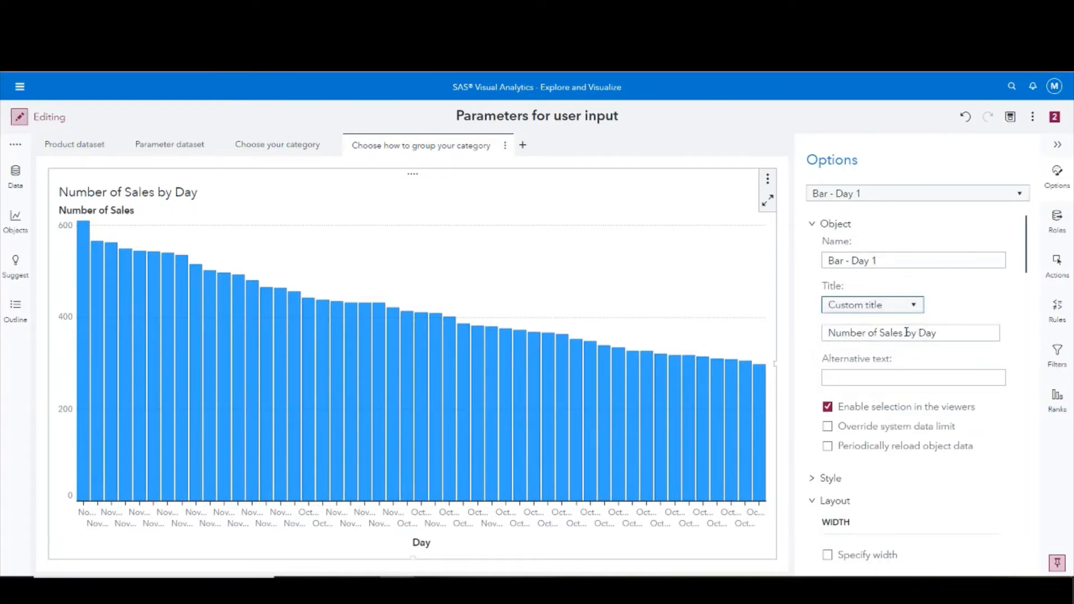
left_click(945, 331)
left_click(946, 332)
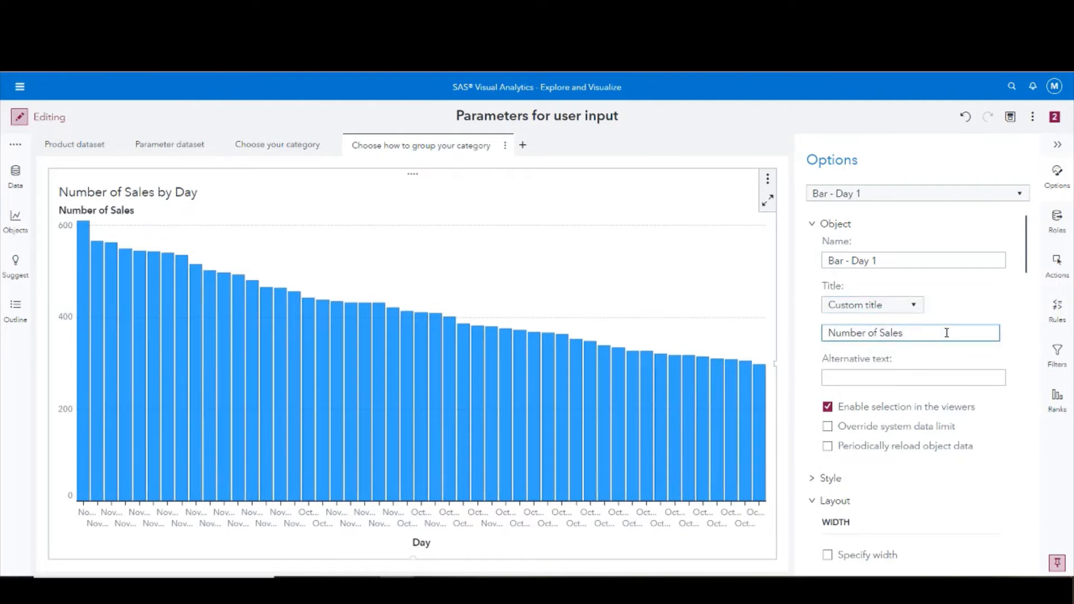
Hide the Y axis label of the Number of Sales chart.
scroll(957, 362, "down", 10)
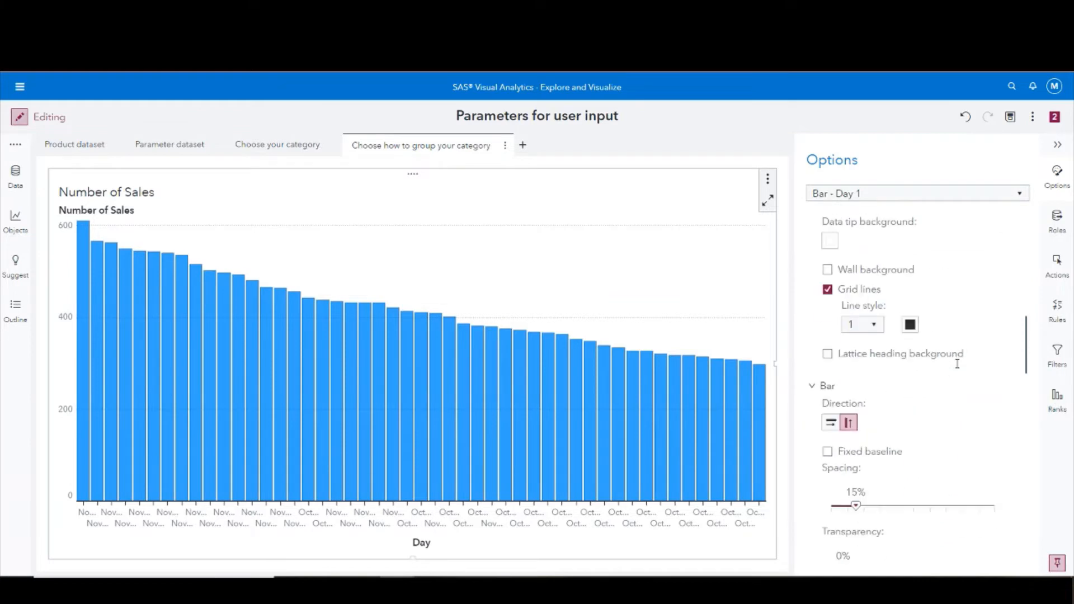
scroll(957, 367, "down", 6)
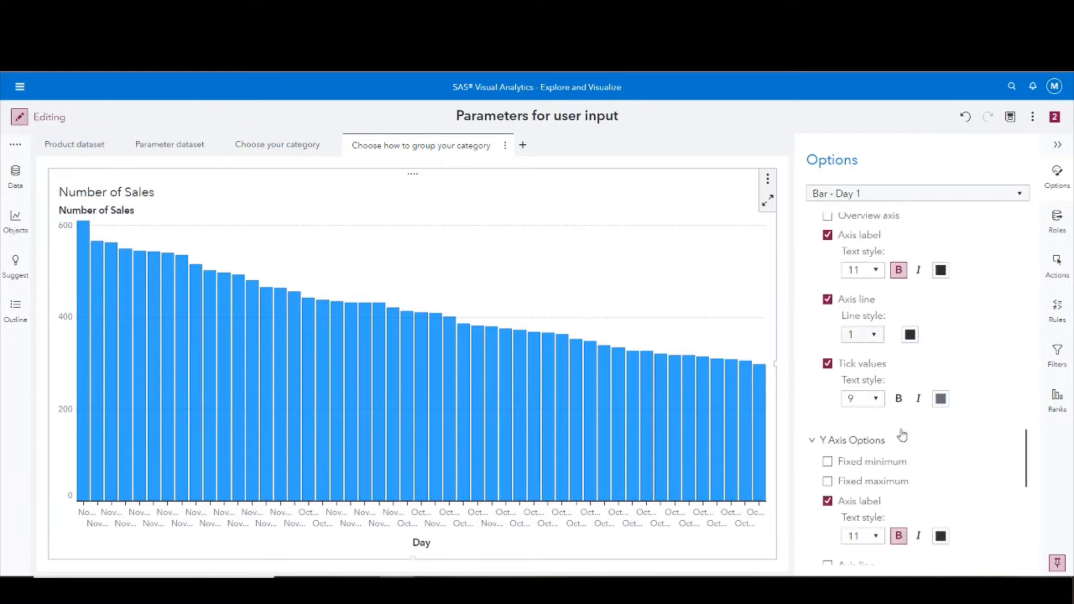
scroll(850, 445, "down", 2)
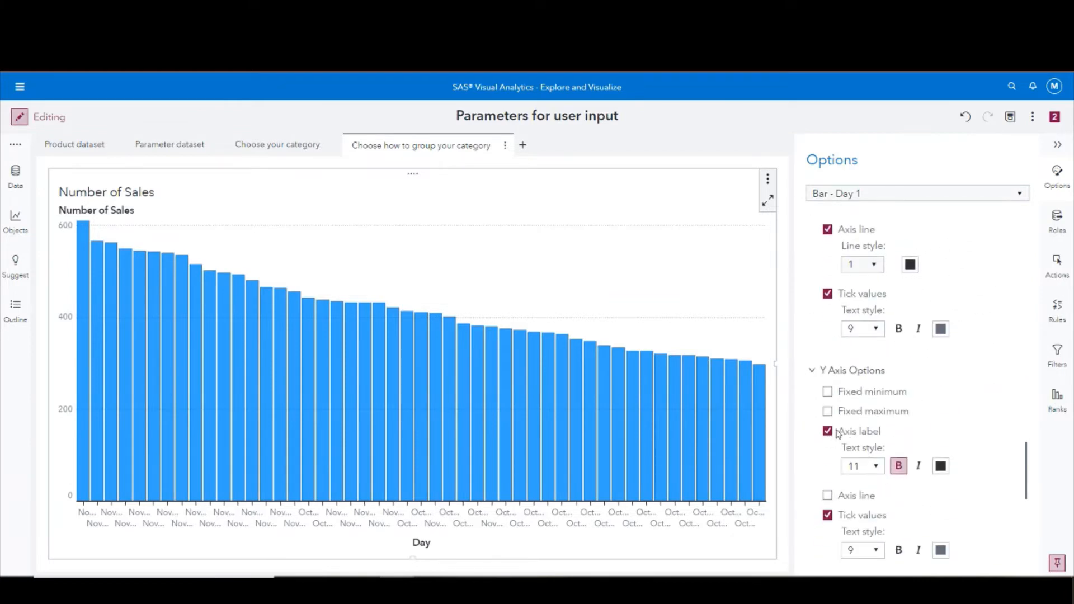
left_click(837, 434)
Set the X axis tick value text size to 6 and enable rotated value labels.
scroll(939, 438, "up", 3)
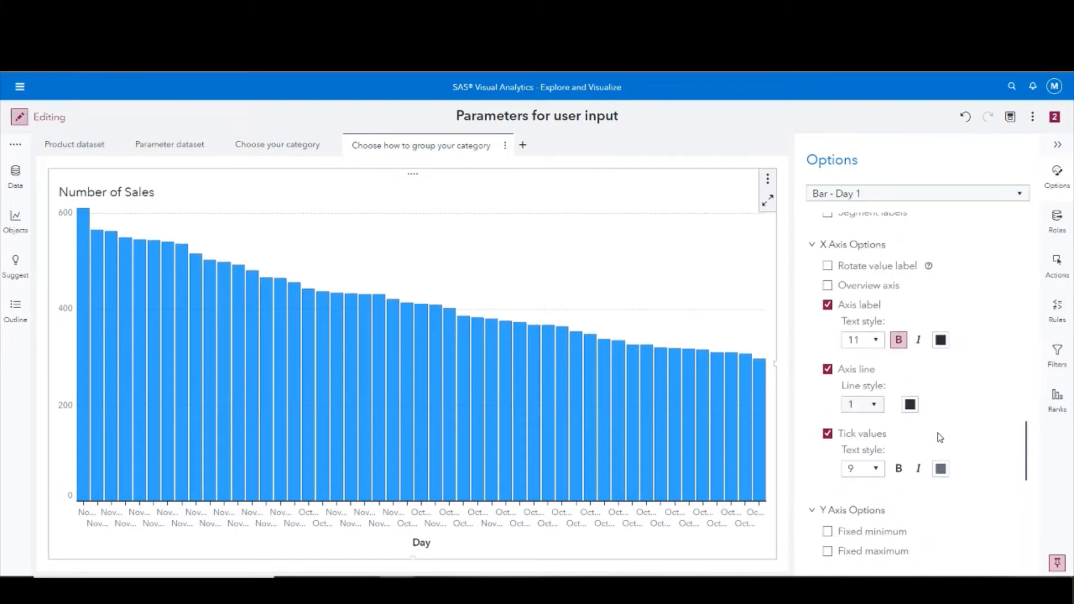
scroll(940, 438, "up", 1)
scroll(938, 434, "down", 2)
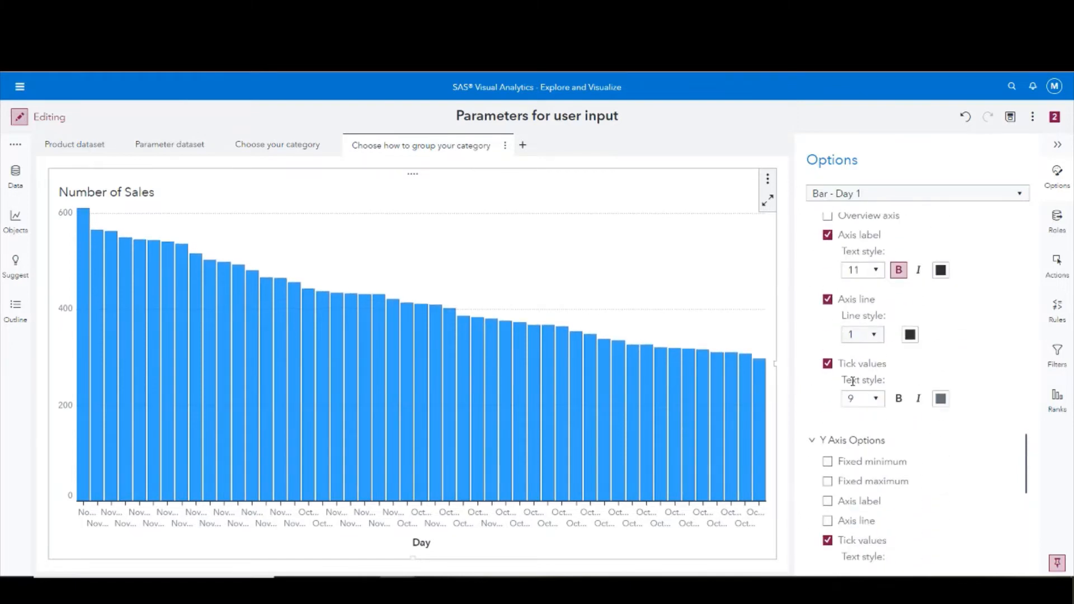
left_click(874, 401)
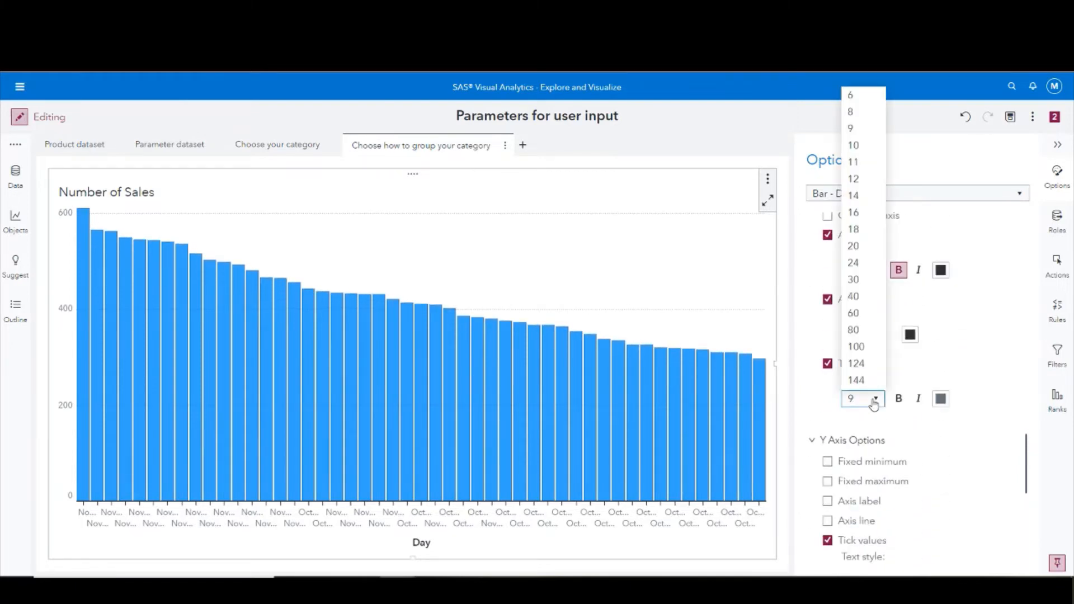
left_click(864, 101)
scroll(864, 348, "up", 2)
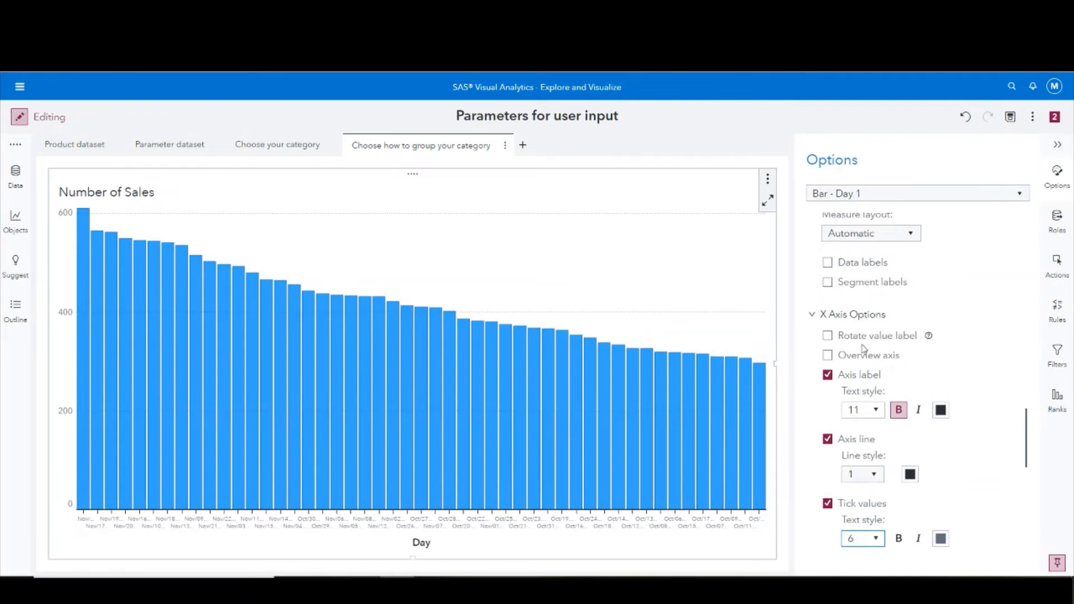
left_click(846, 336)
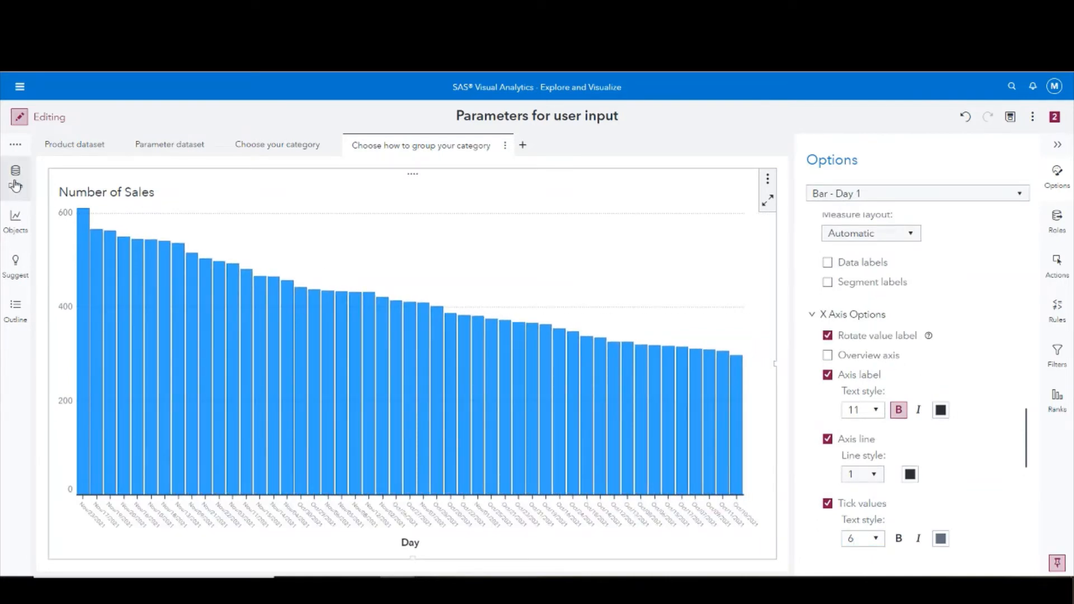
Set the display format of the Day data item to DDMMYYYY (DDMMYY8).
left_click(14, 184)
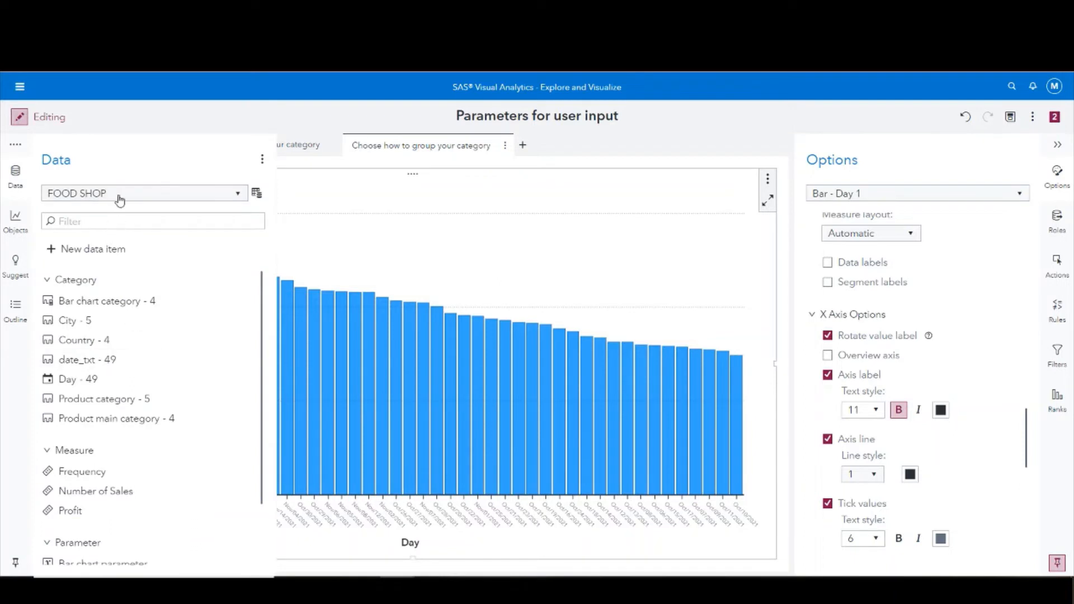
right_click(226, 379)
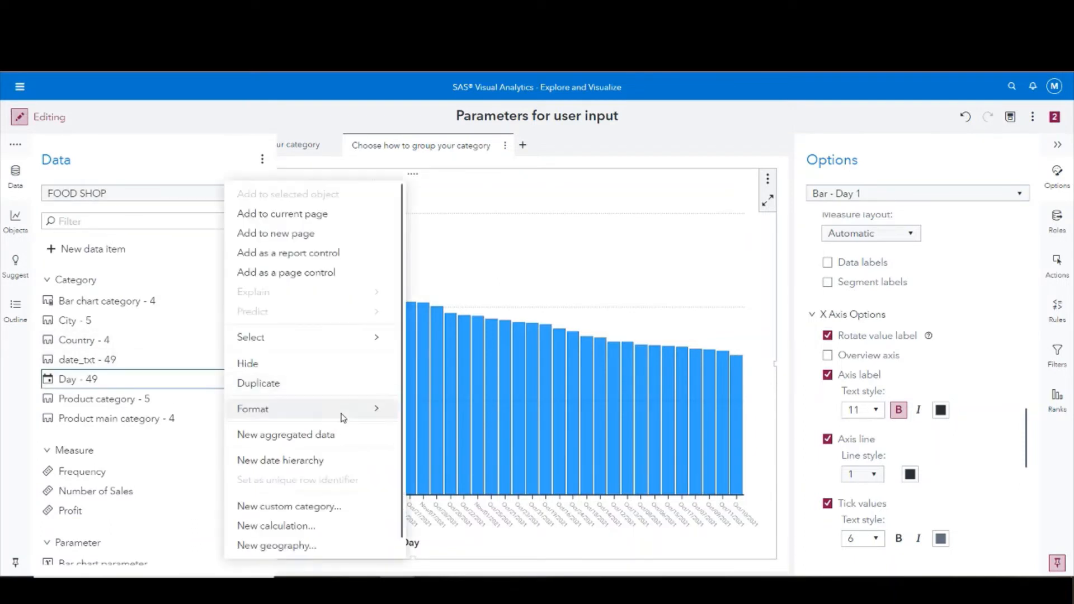
mouse_move(341, 417)
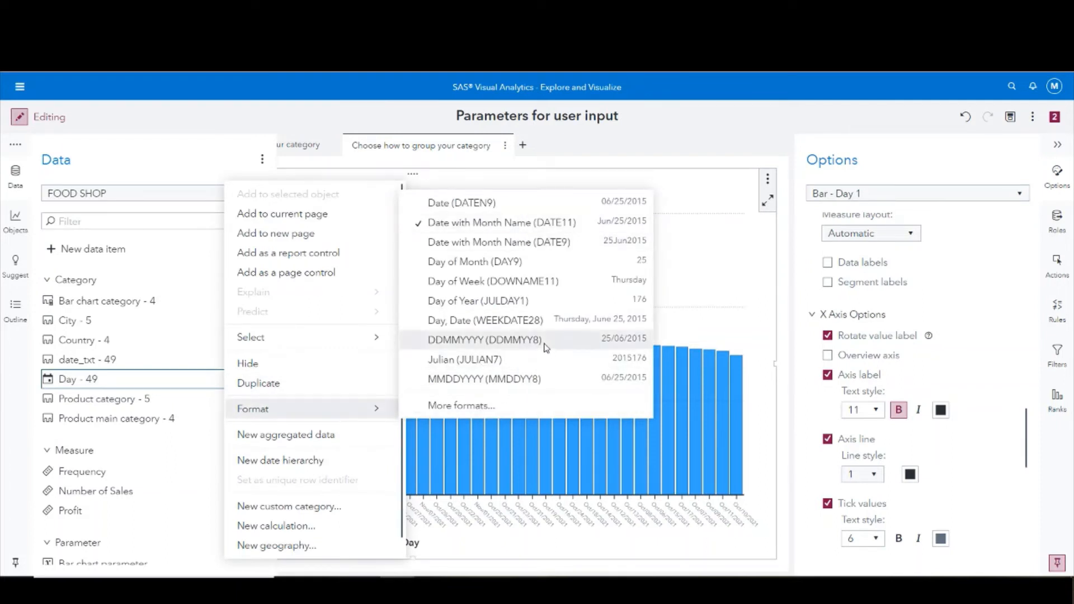
left_click(544, 344)
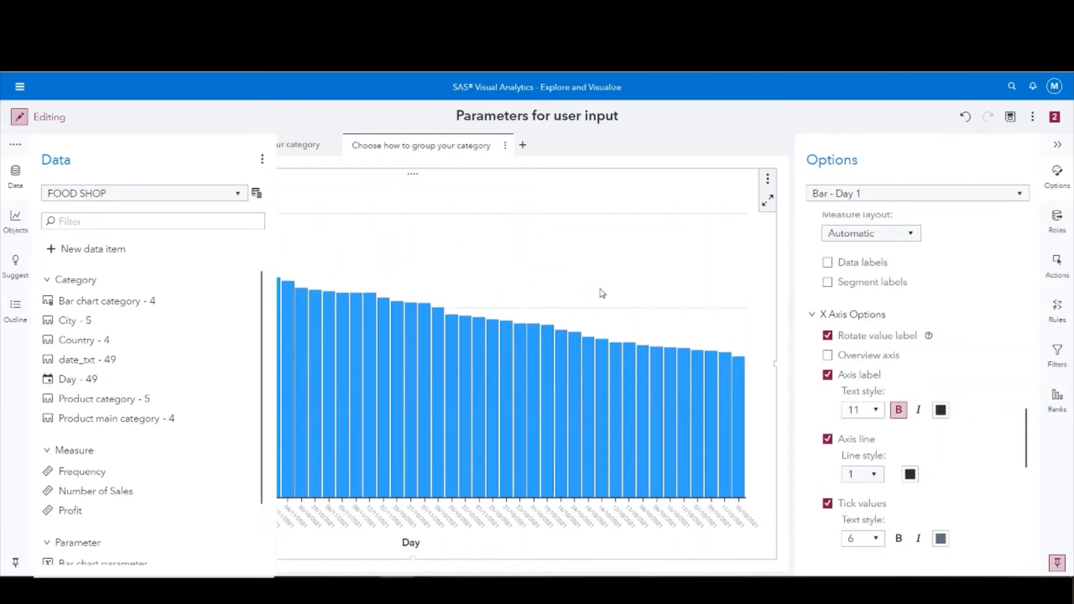
Sort the Number of Sales bar chart by Day in ascending order.
right_click(602, 293)
mouse_move(640, 196)
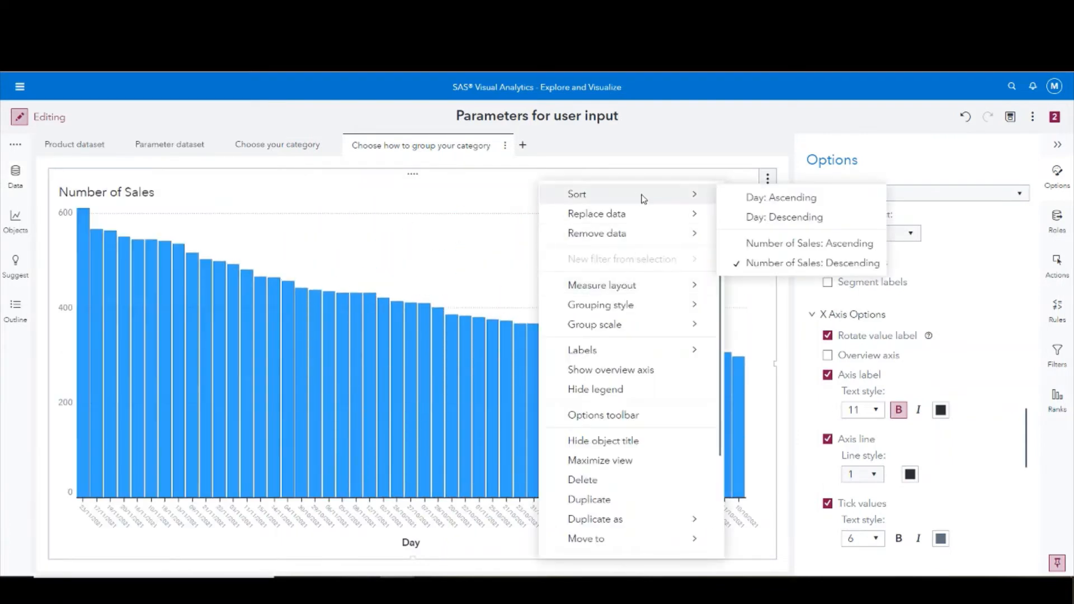
left_click(759, 203)
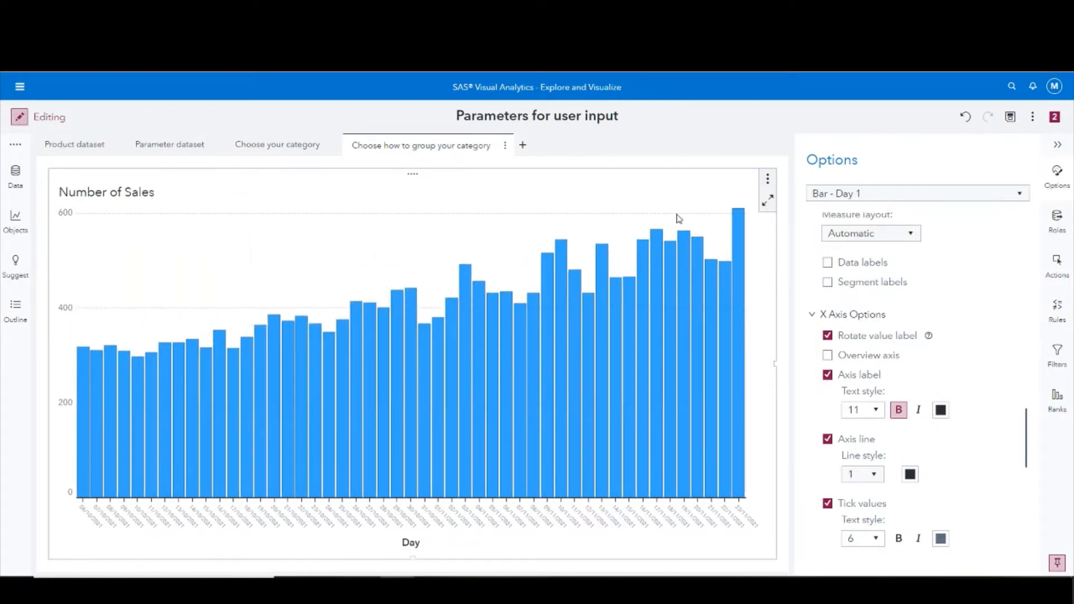
Select the chart title text "Number of Sales" and set its text color to blue.
double_click(134, 191)
left_click(154, 192)
left_click_drag(147, 193, 54, 202)
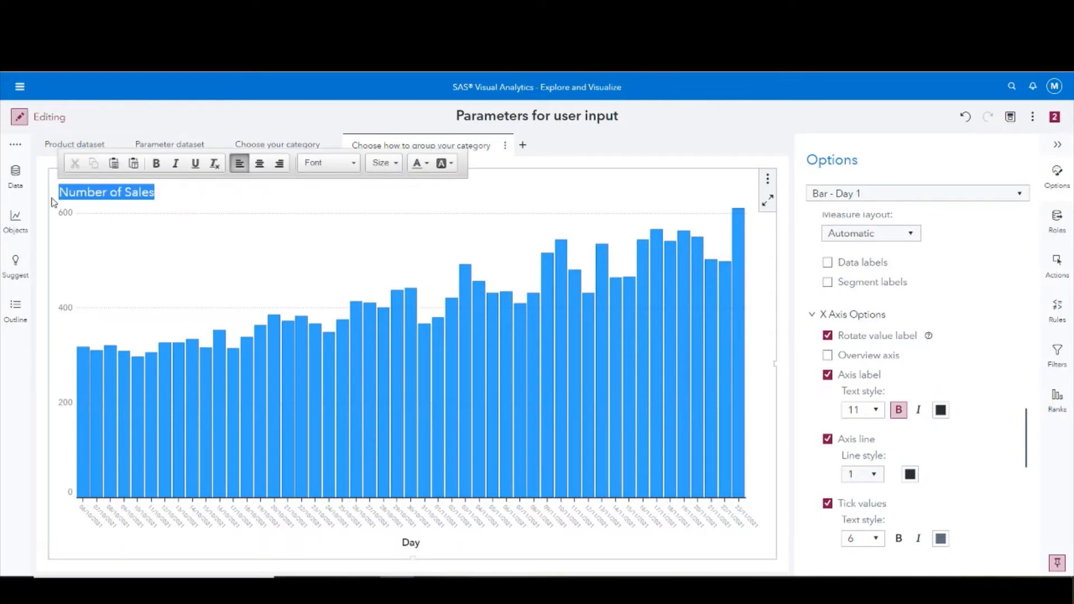
left_click(424, 163)
left_click(444, 194)
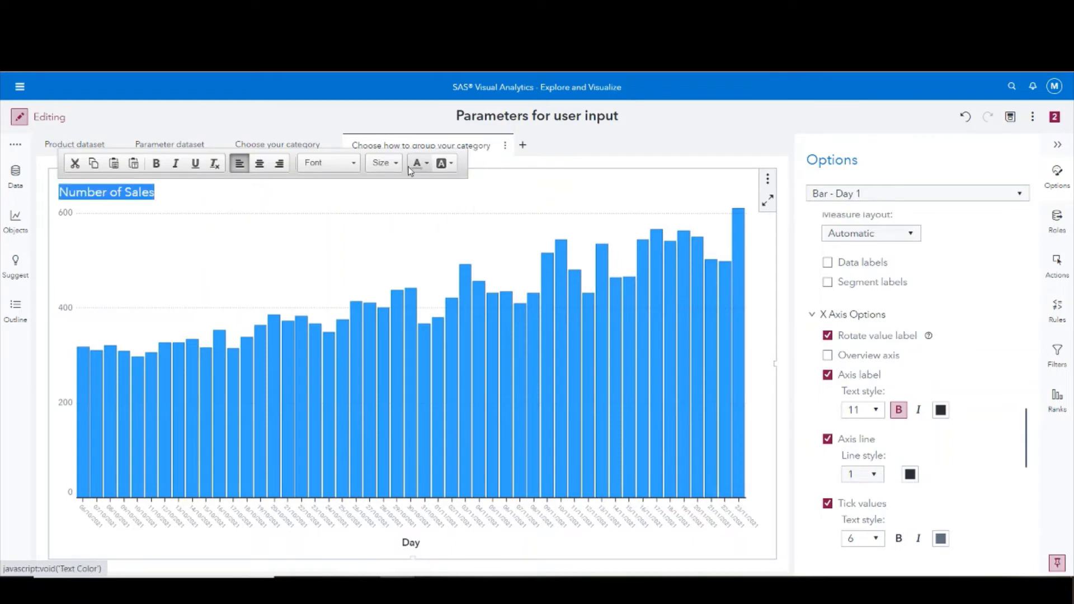
Format the Number of Sales title as bold Noto Sans at size 22.
left_click(396, 165)
scroll(425, 244, "down", 2)
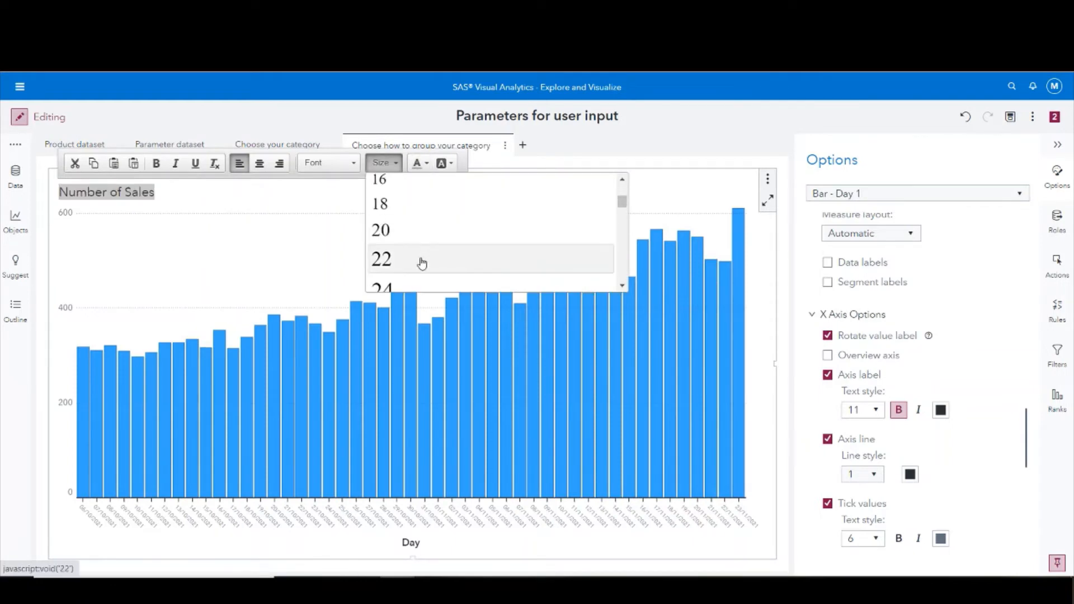
left_click(419, 259)
left_click(340, 163)
scroll(348, 237, "down", 6)
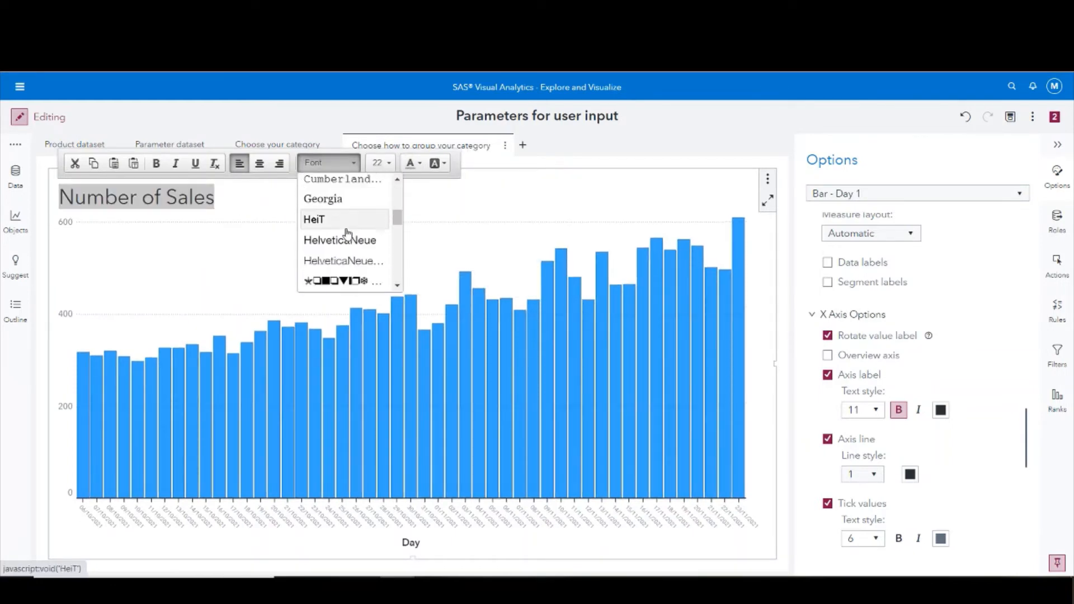
scroll(348, 239, "up", 2)
scroll(350, 238, "down", 3)
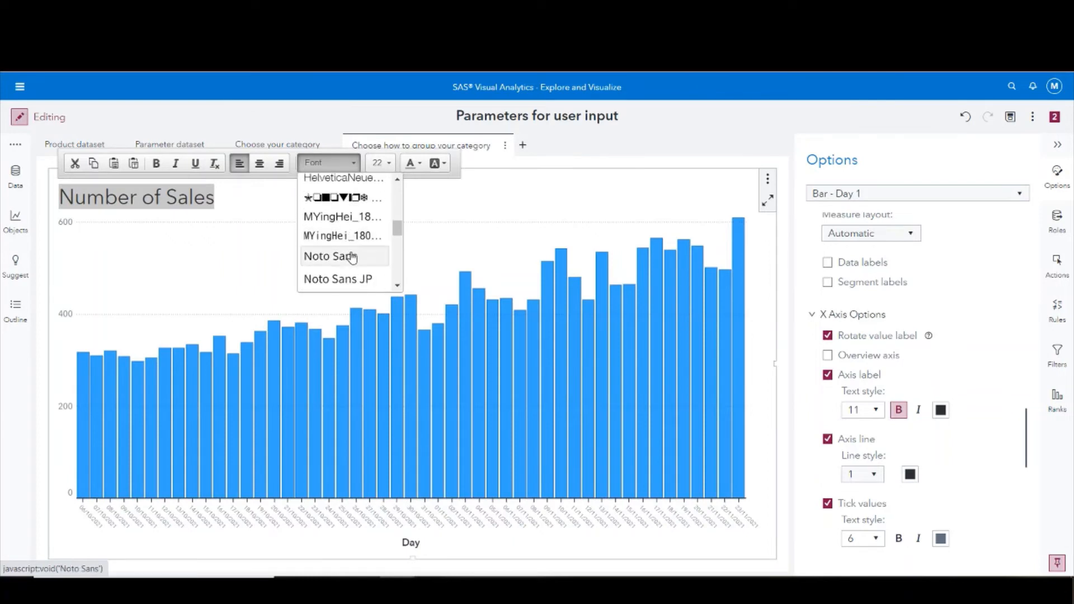
left_click(348, 255)
left_click(156, 163)
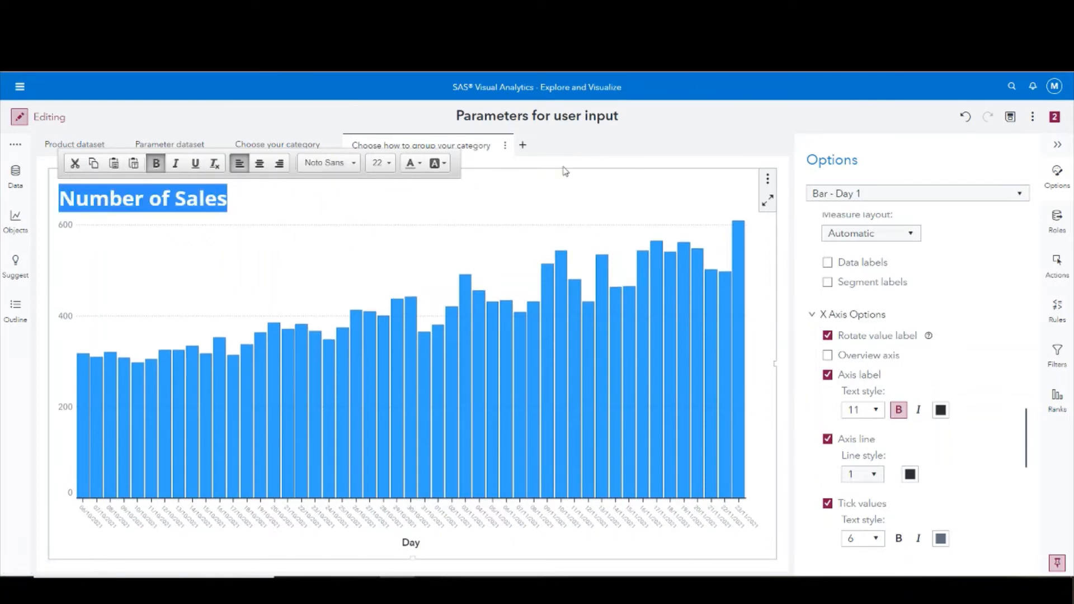
left_click(594, 156)
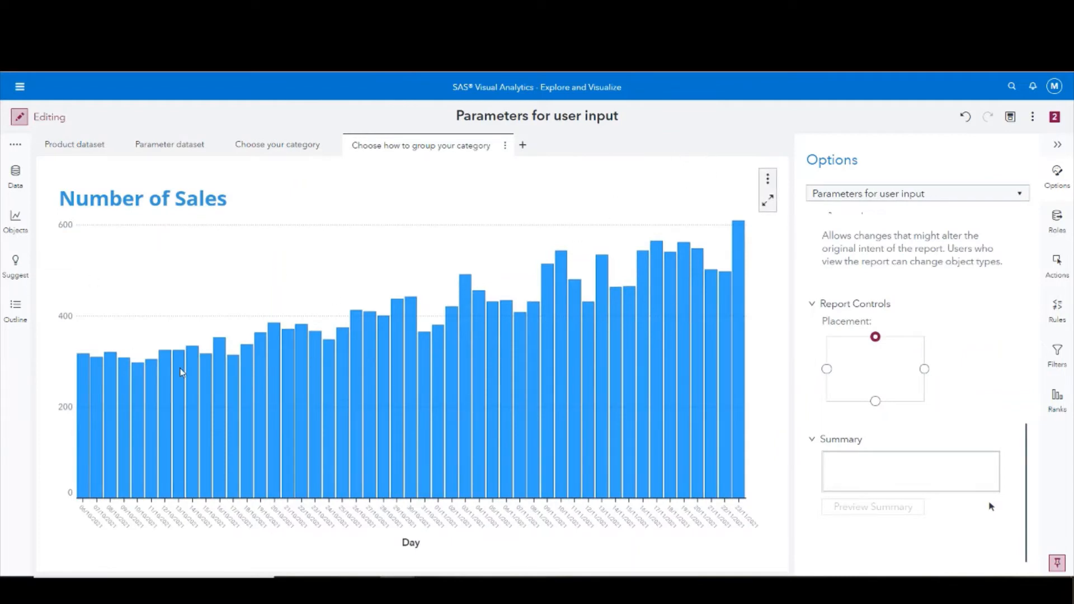
Duplicate the Day data item in the FOOD SHOP data.
left_click(14, 173)
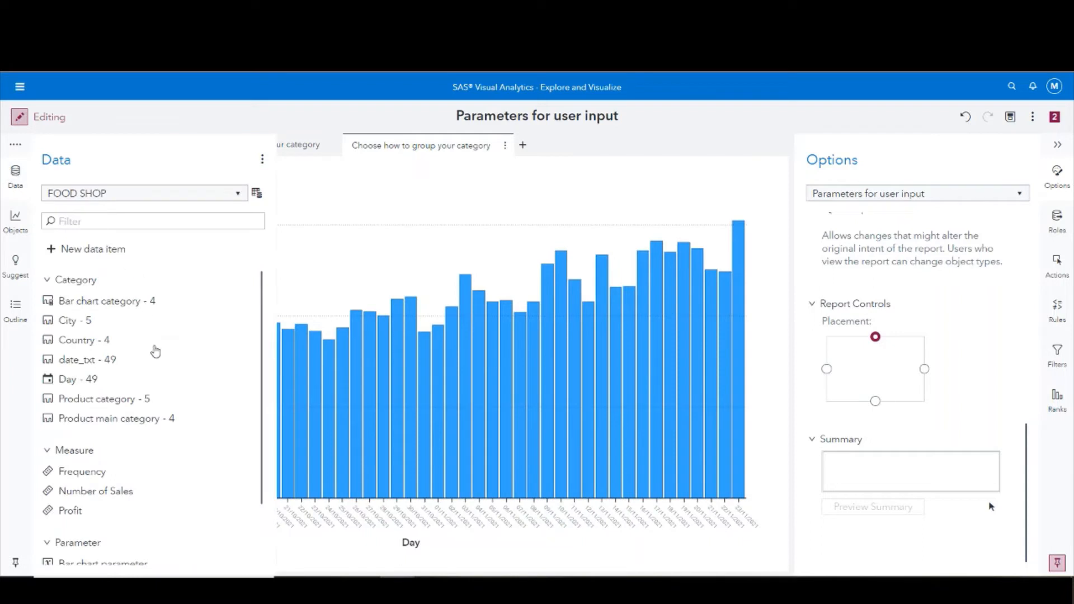
scroll(140, 341, "down", 3)
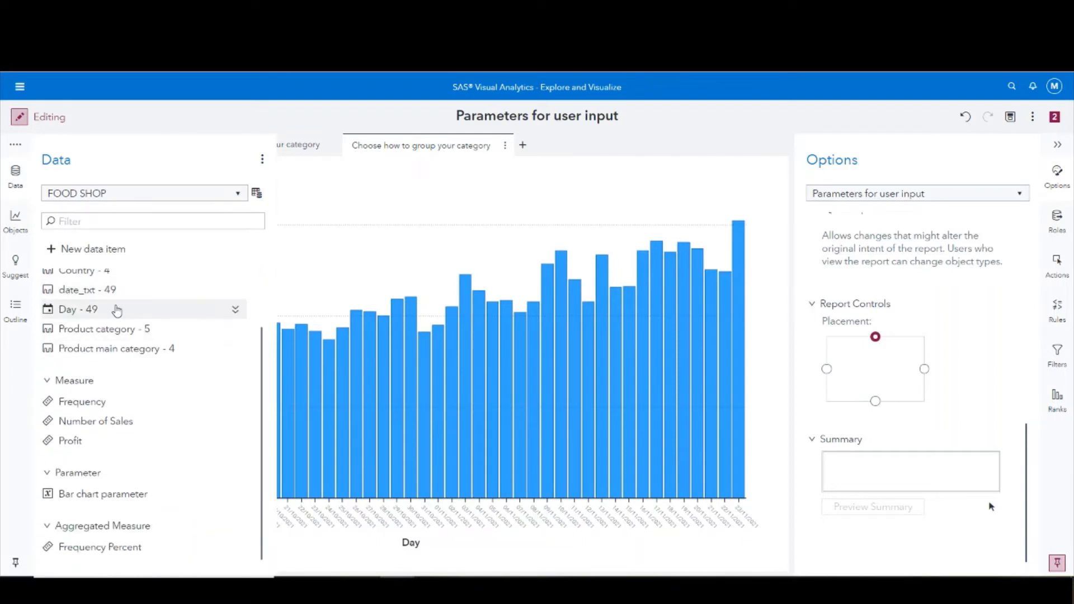
right_click(117, 310)
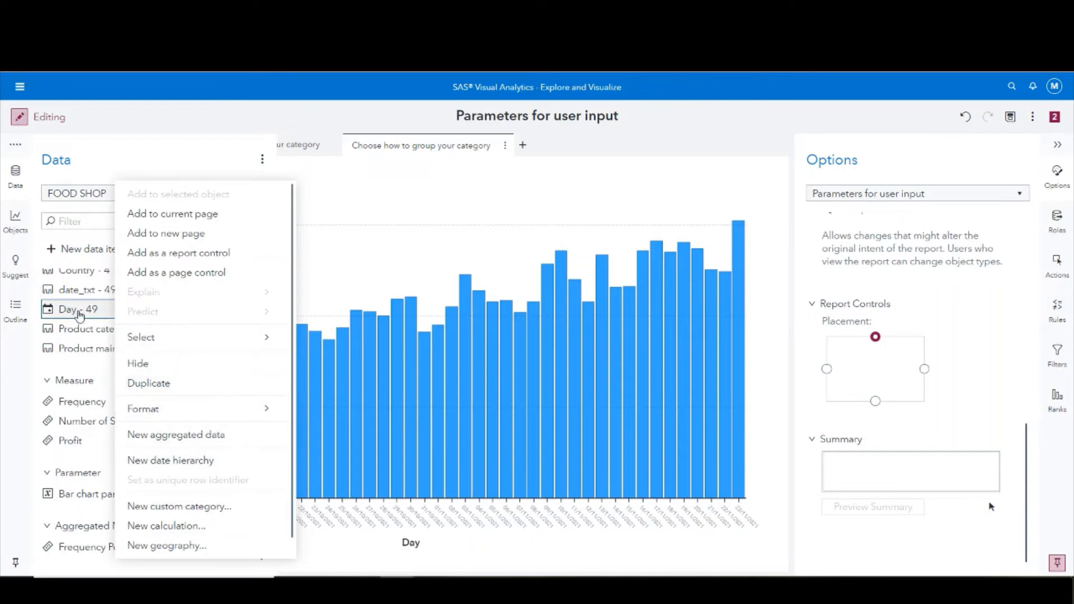
left_click(80, 315)
right_click(80, 315)
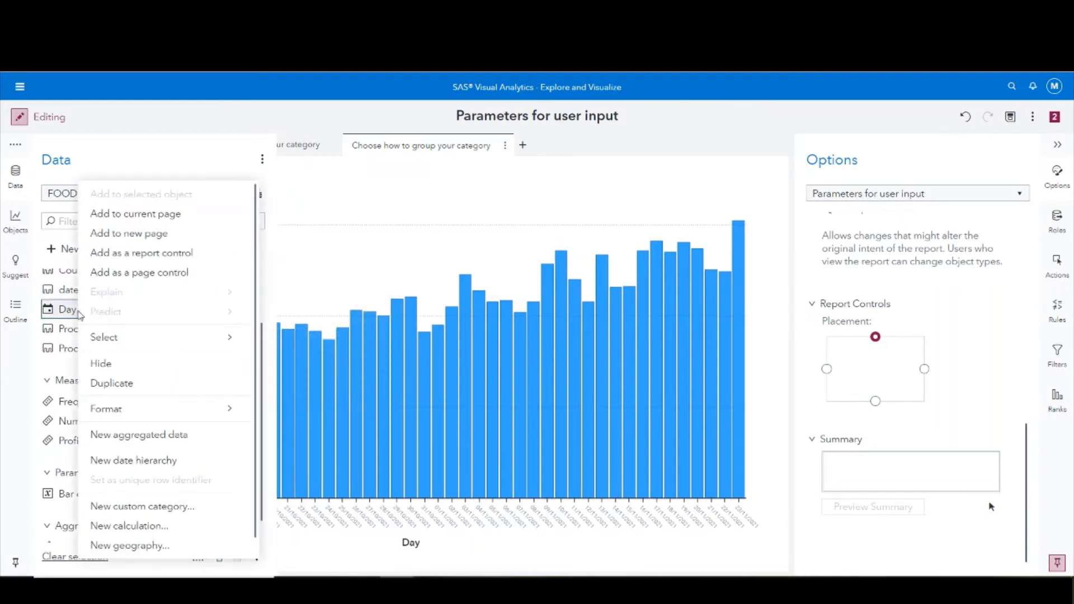
left_click(135, 386)
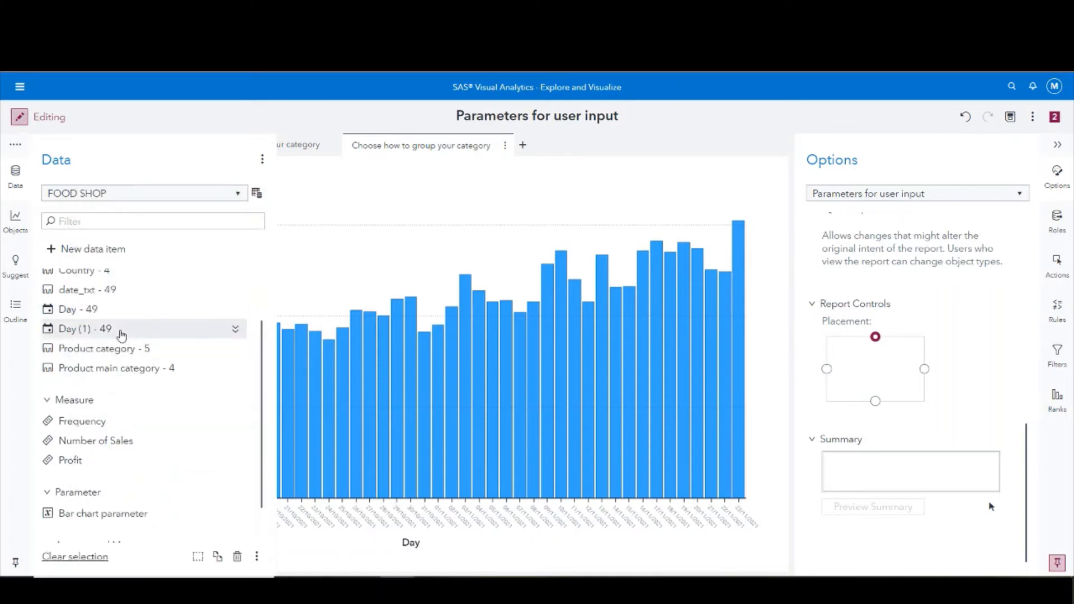
Set the format of the duplicated Day item to YYYYMM.
left_click(235, 330)
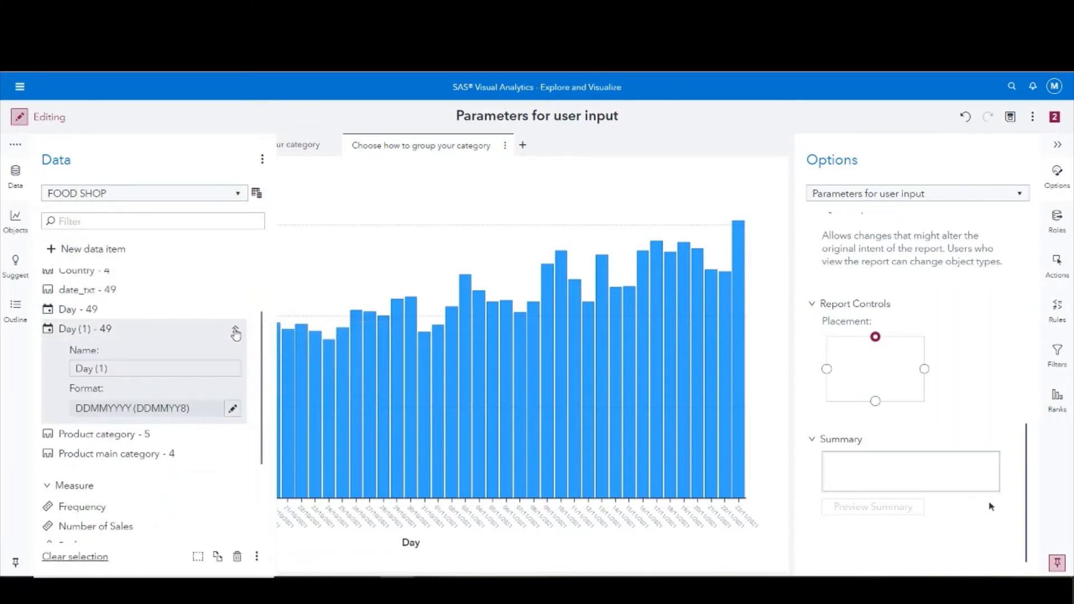
left_click(232, 411)
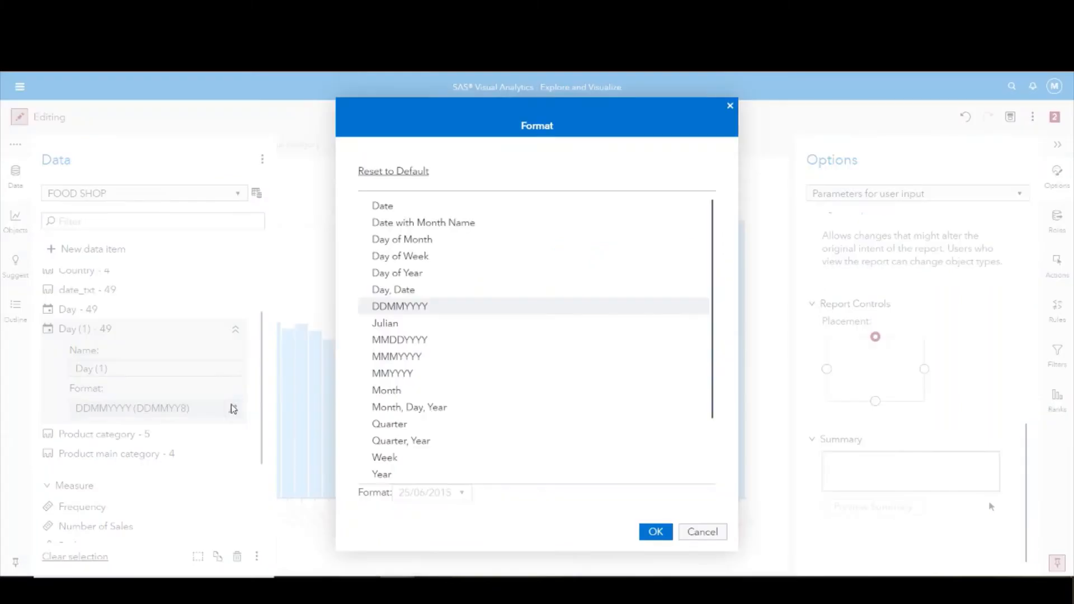
scroll(412, 419, "down", 1)
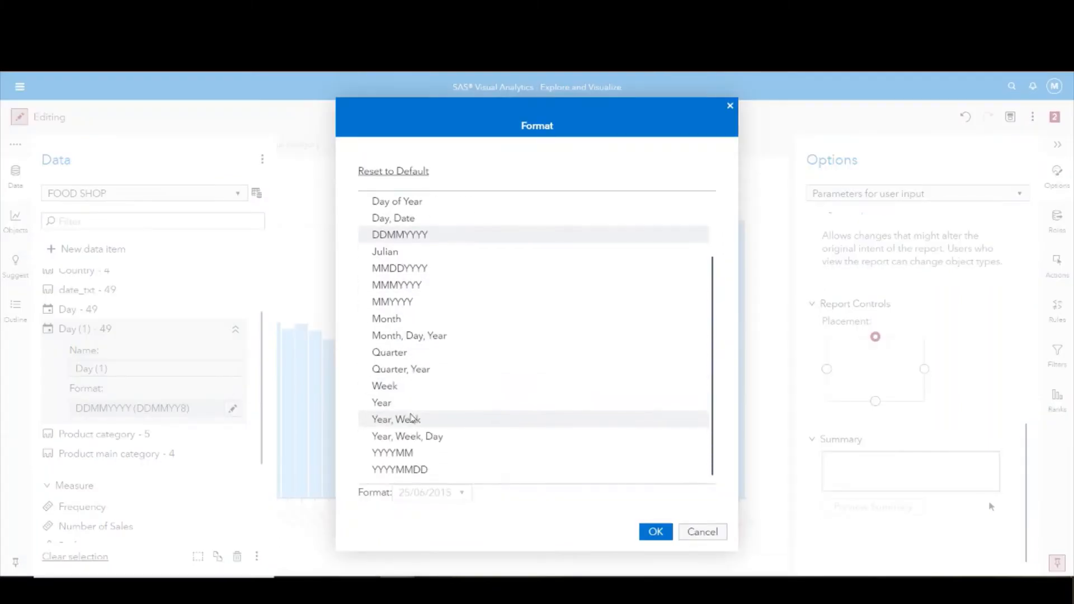
left_click(423, 459)
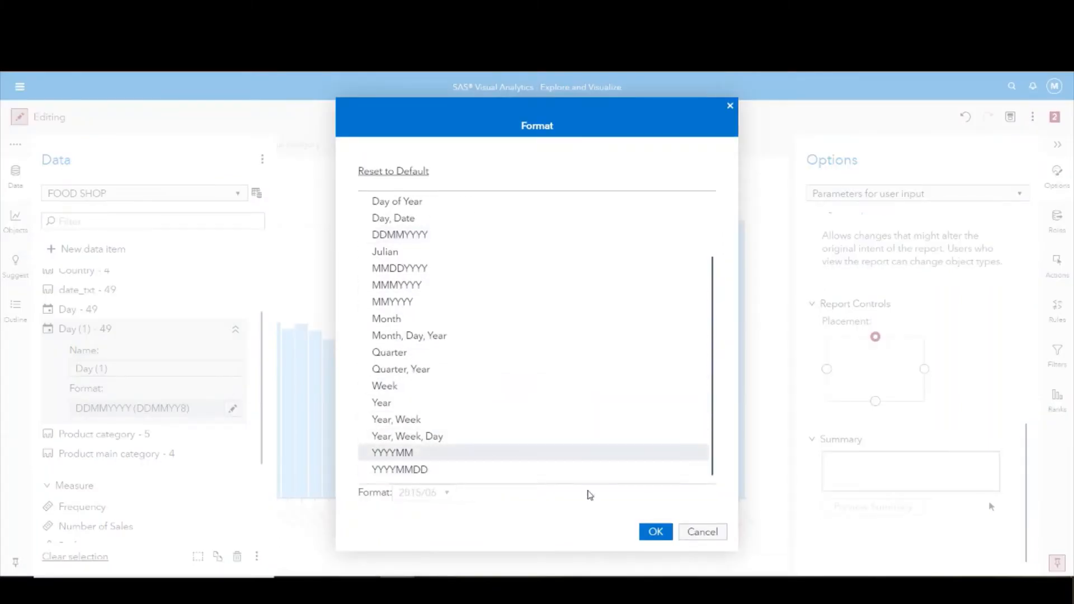
left_click(655, 531)
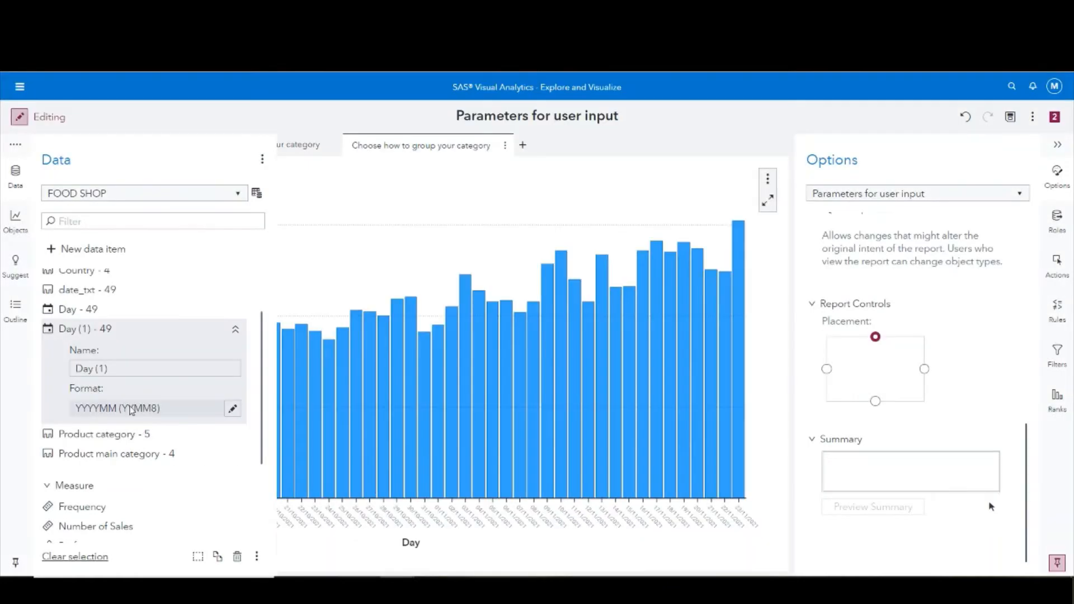
Rename the duplicated Day item as Month.
mouse_move(98, 315)
left_click(127, 370)
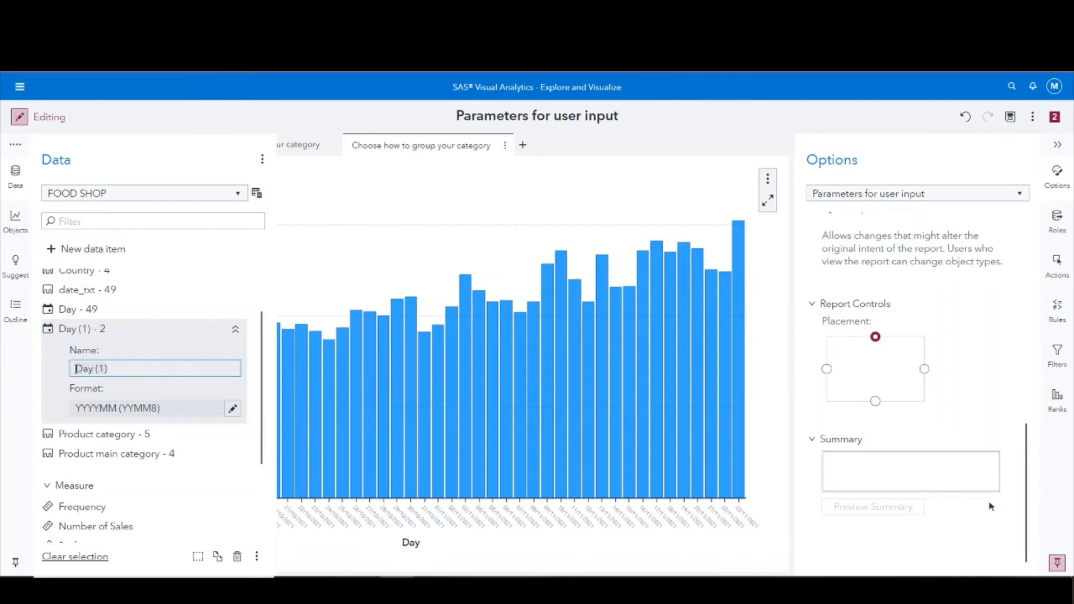
key("ctrl+a")
type("Month")
key("Return")
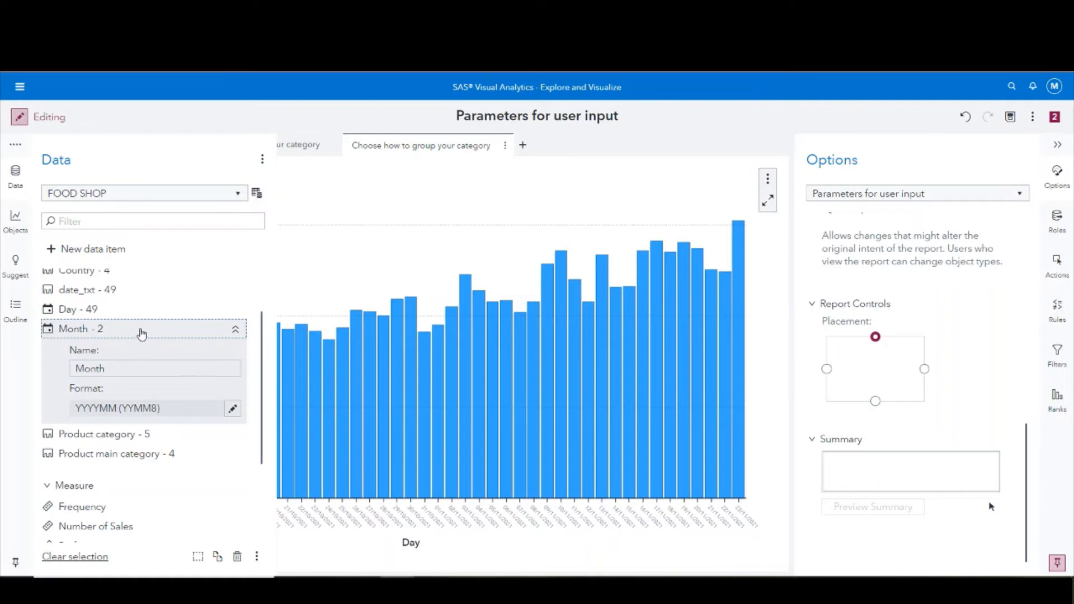
Duplicate the Month data item and name the copy Year.
right_click(141, 334)
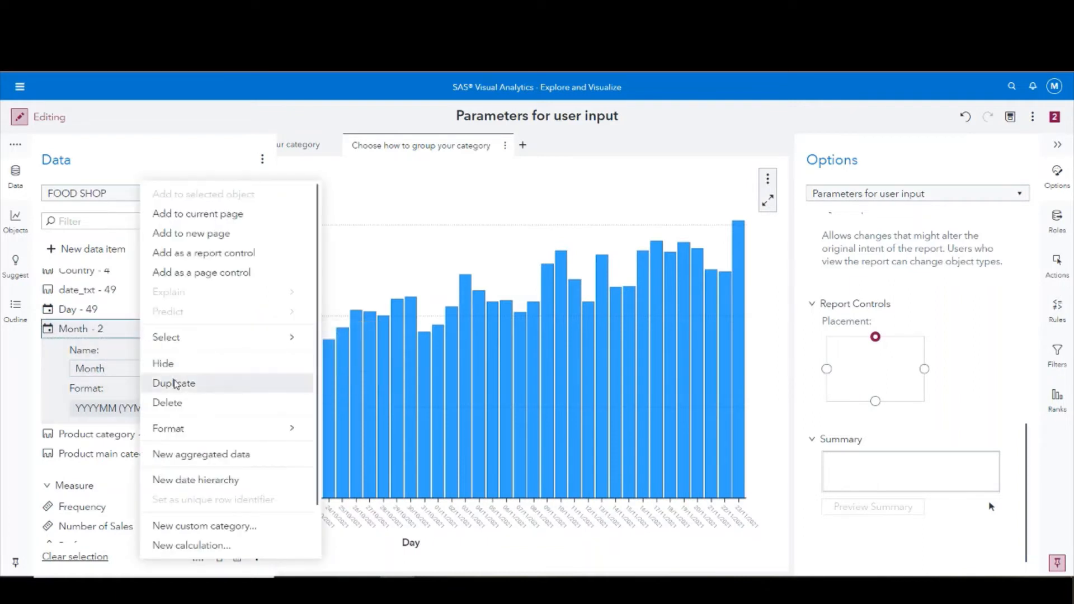
left_click(176, 384)
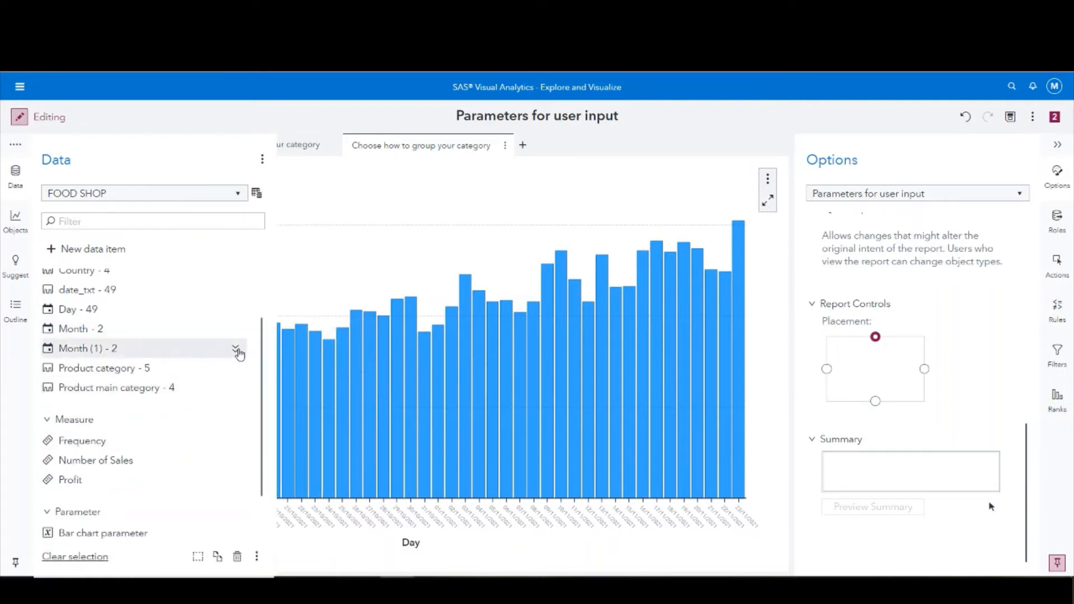
left_click(235, 349)
left_click(139, 388)
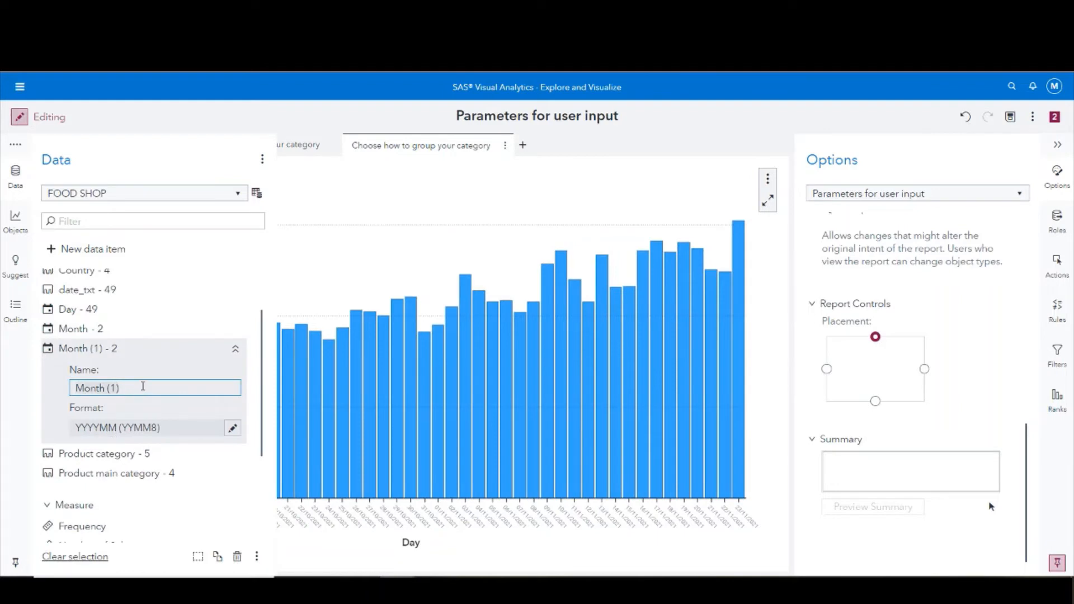
key("ctrl+a")
type("YEar")
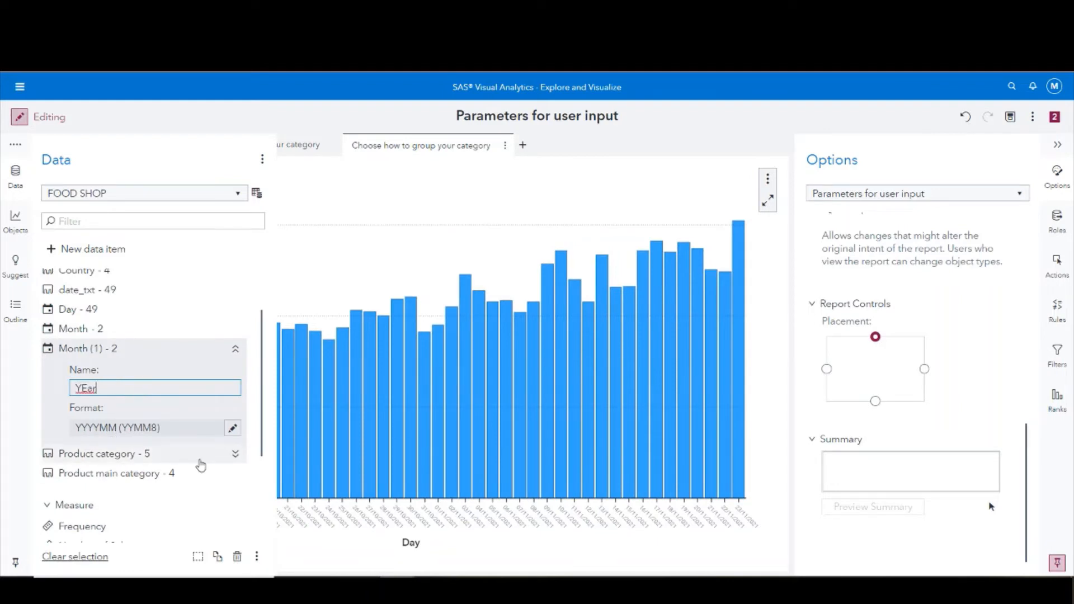
key("BackSpace")
key("BackSpace")
key("BackSpace")
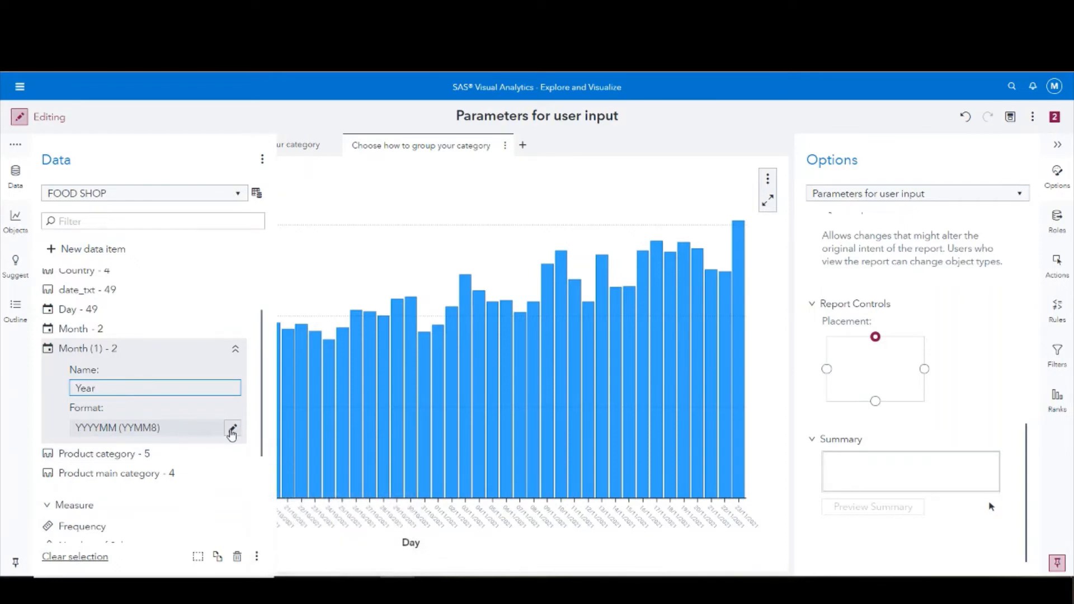
Set the format of the Year data item to Year and collapse the data and options panes.
left_click(231, 434)
left_click(398, 471)
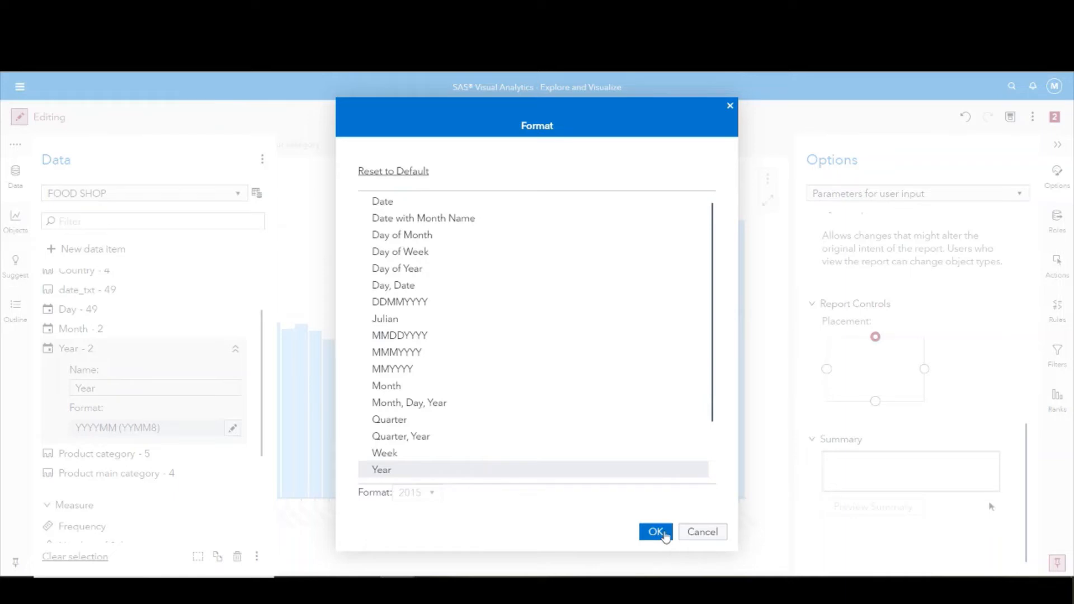
left_click(655, 532)
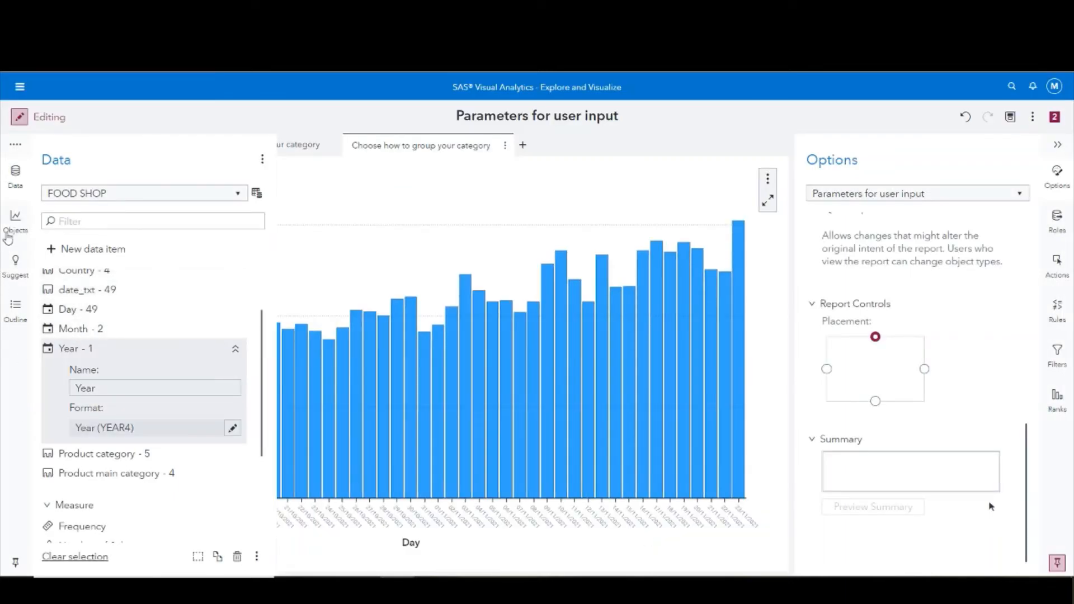
left_click(8, 179)
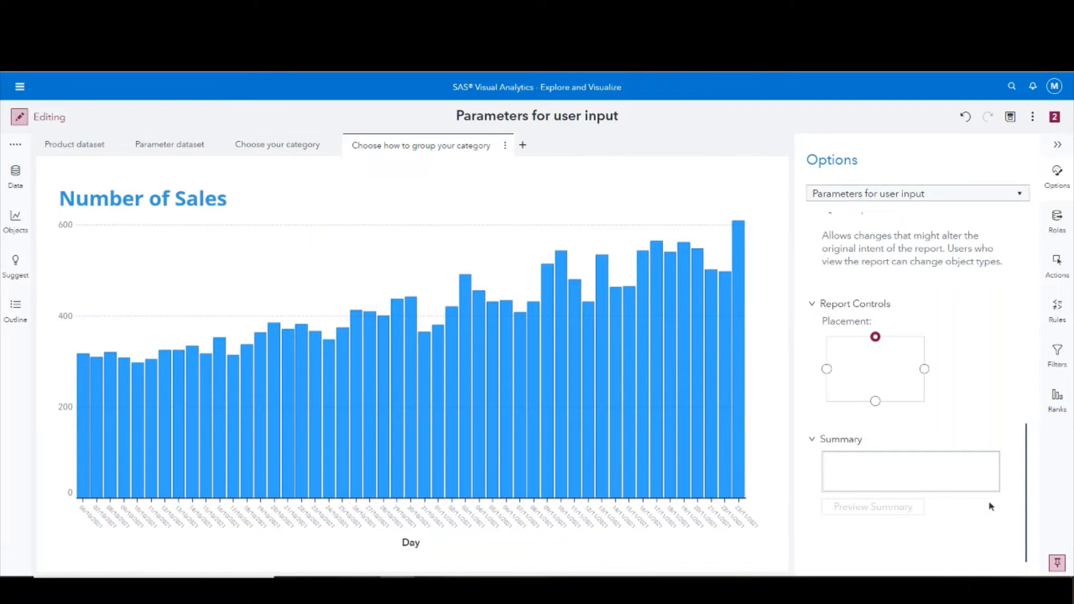
left_click(1058, 149)
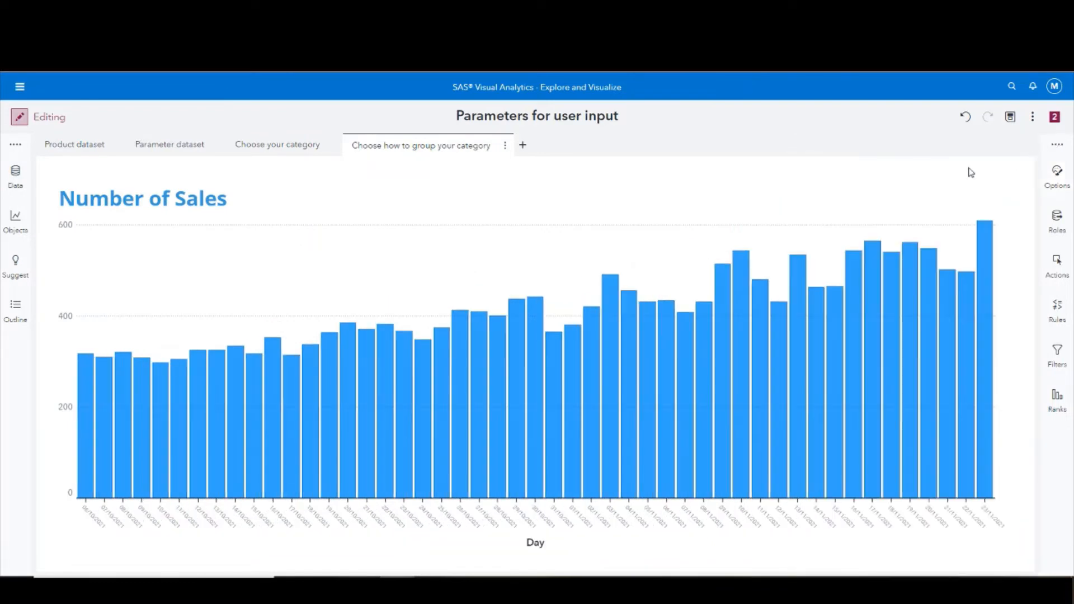
Switch the data source to FOOD SHOP PARAMETERS and add a button bar above the Number of Sales bar chart.
left_click(15, 175)
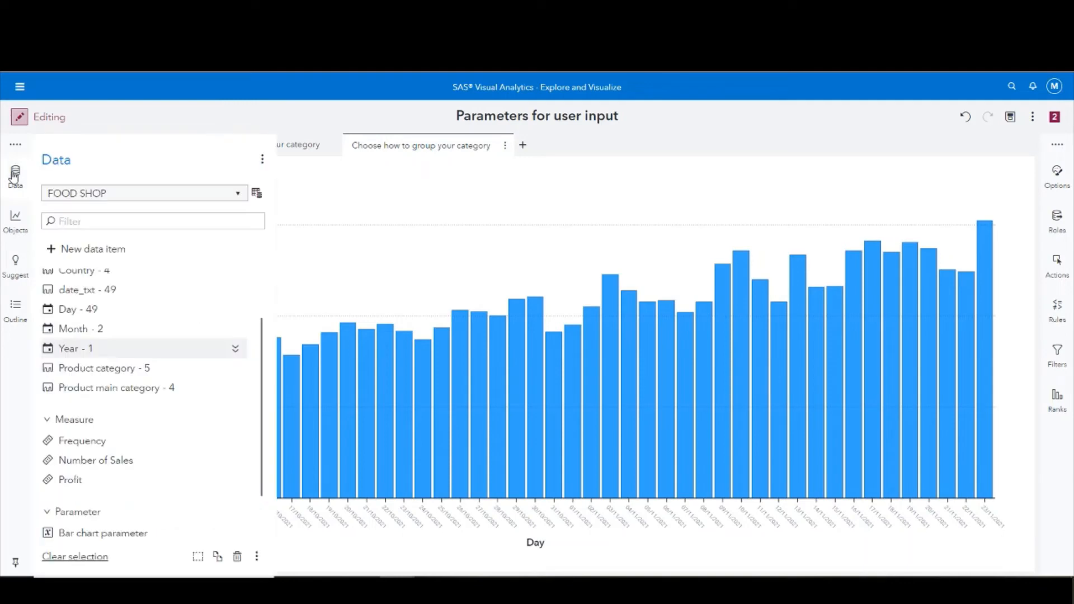
left_click(94, 197)
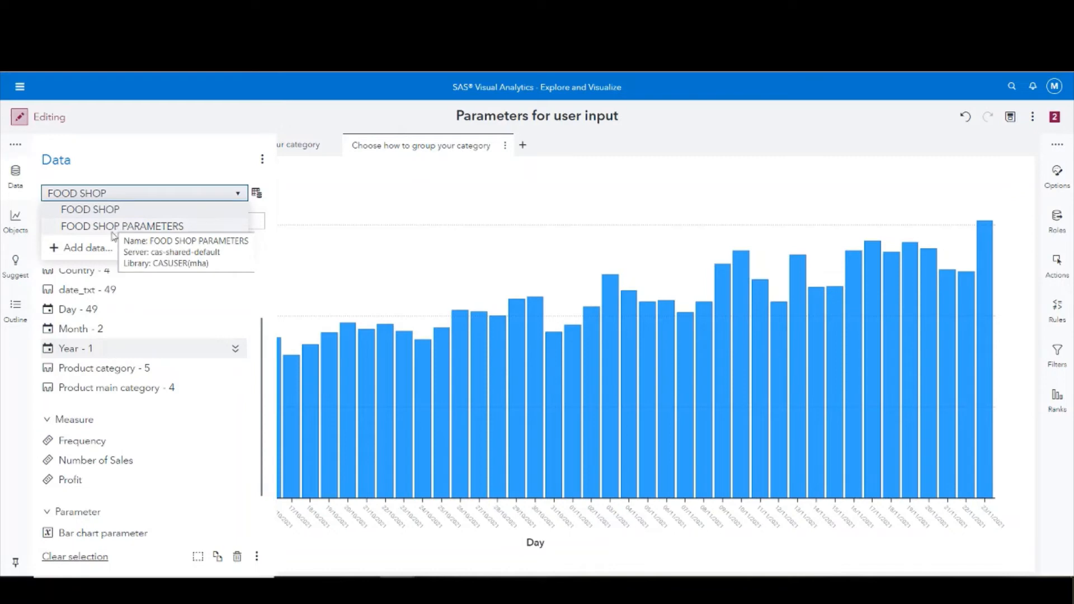
left_click(108, 227)
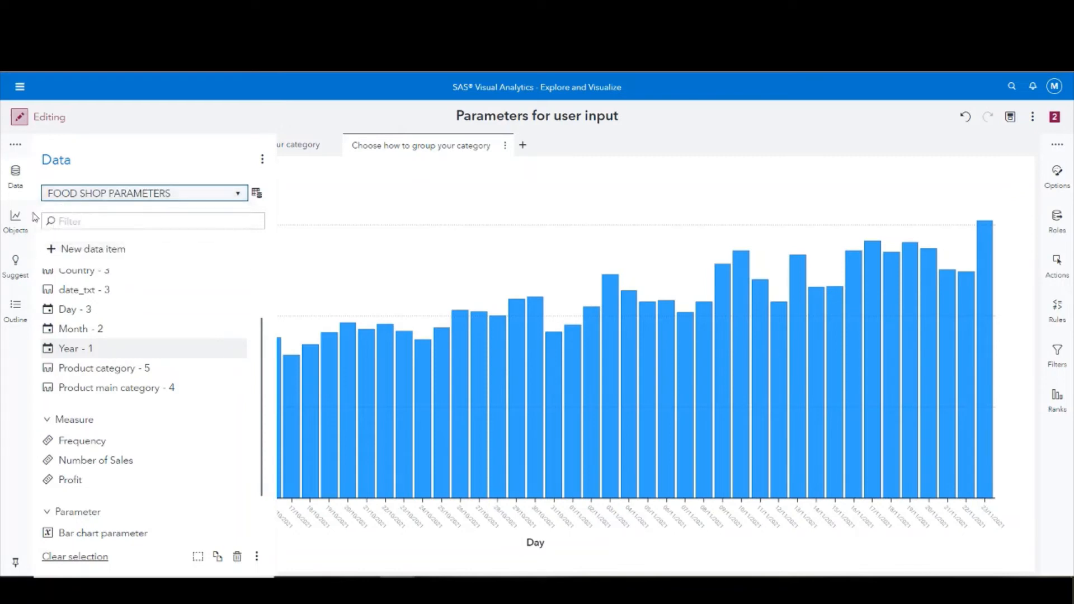
left_click(15, 219)
scroll(143, 432, "down", 9)
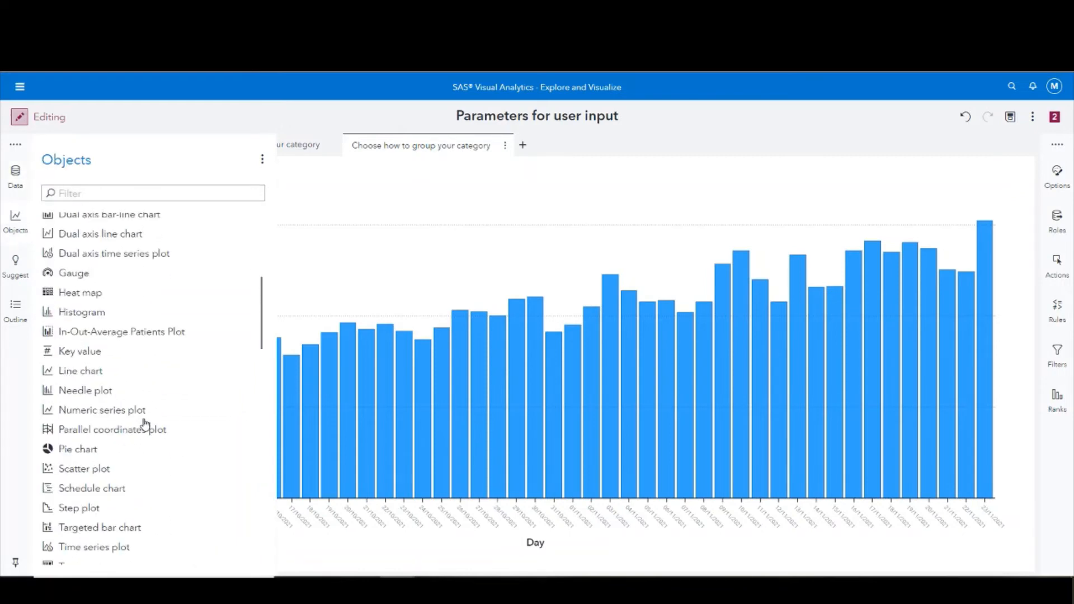
scroll(145, 422, "down", 5)
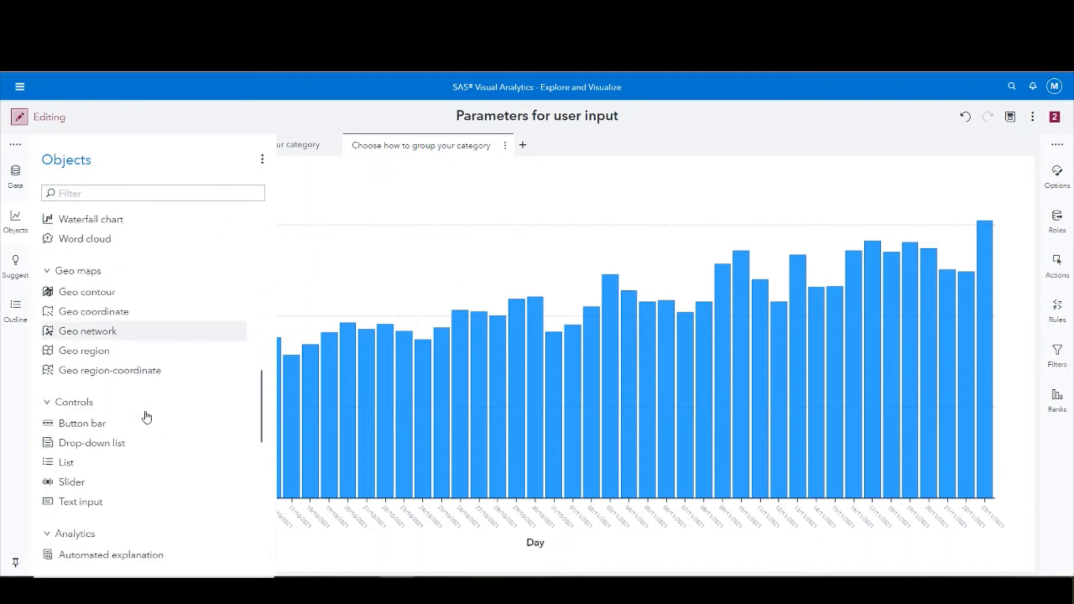
left_click_drag(108, 357, 485, 187)
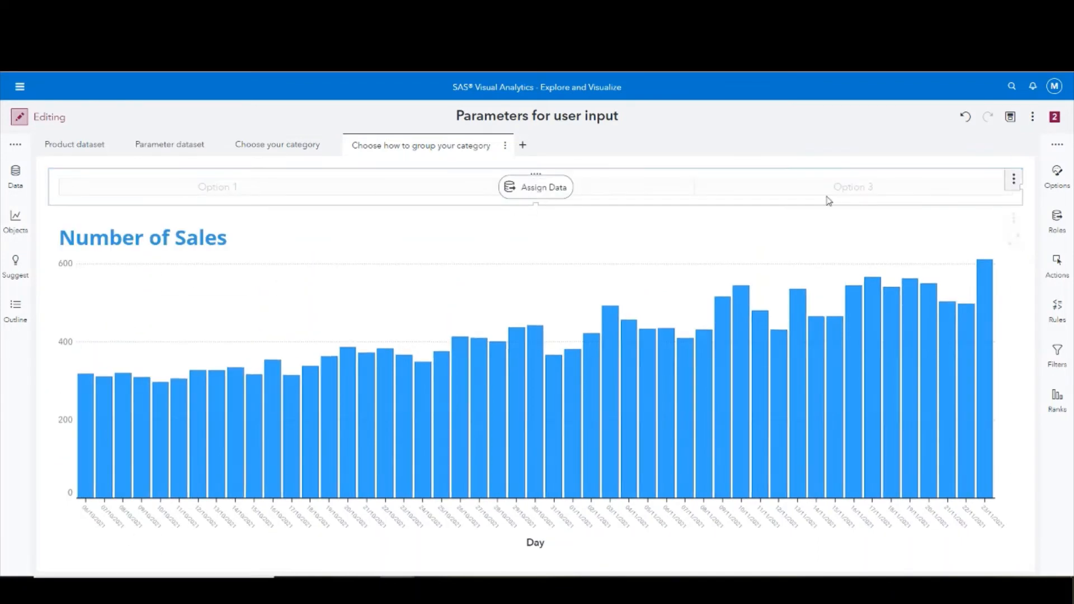
Assign Period as the button bar's category and compare its options with the Period values on the Parameter dataset page.
left_click(1057, 226)
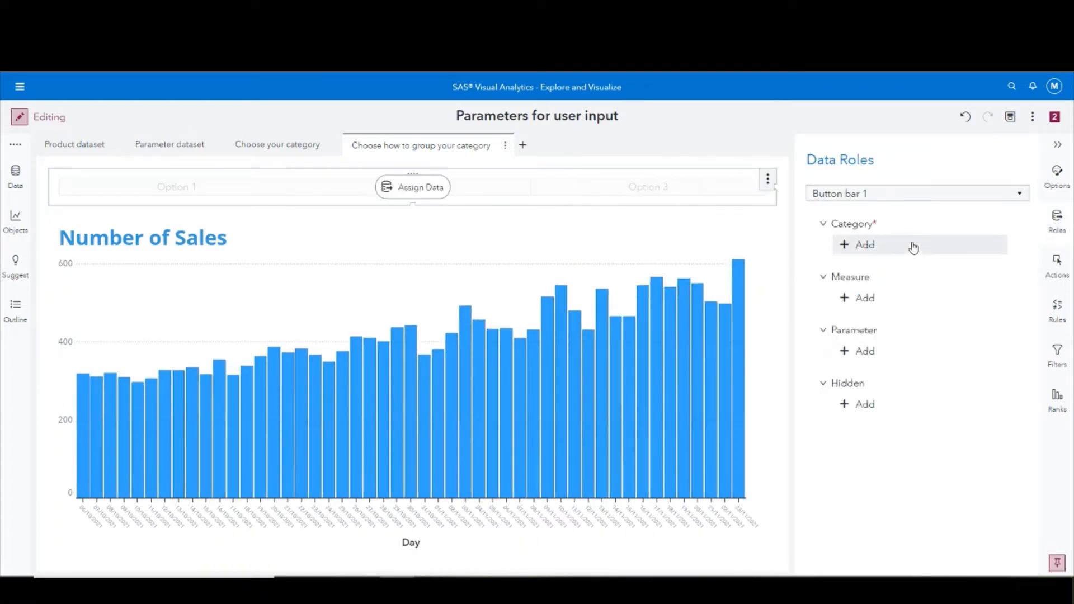
left_click(913, 247)
left_click(721, 246)
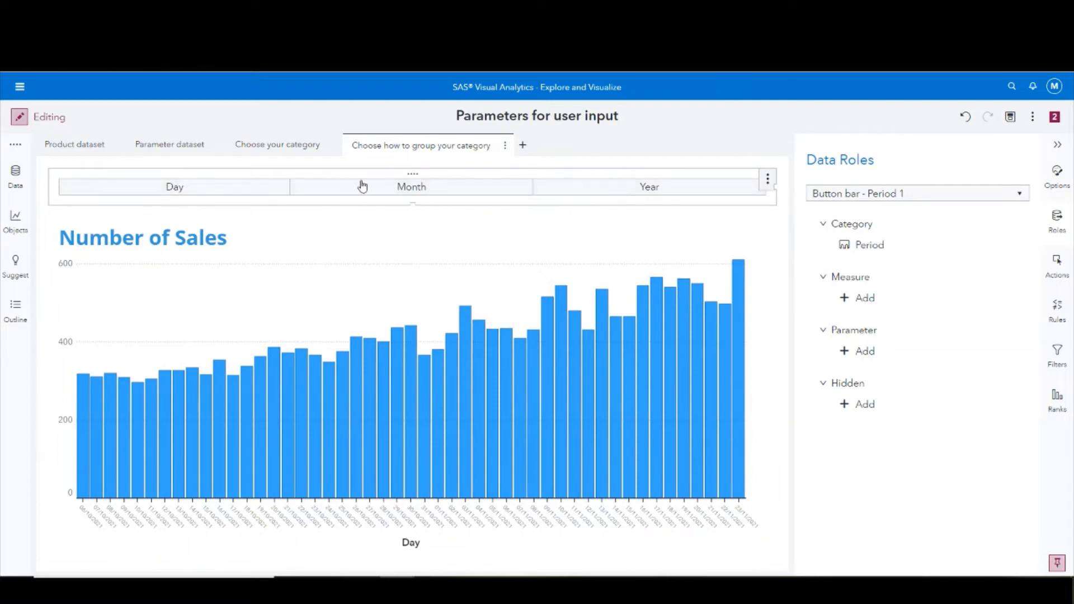
left_click(156, 148)
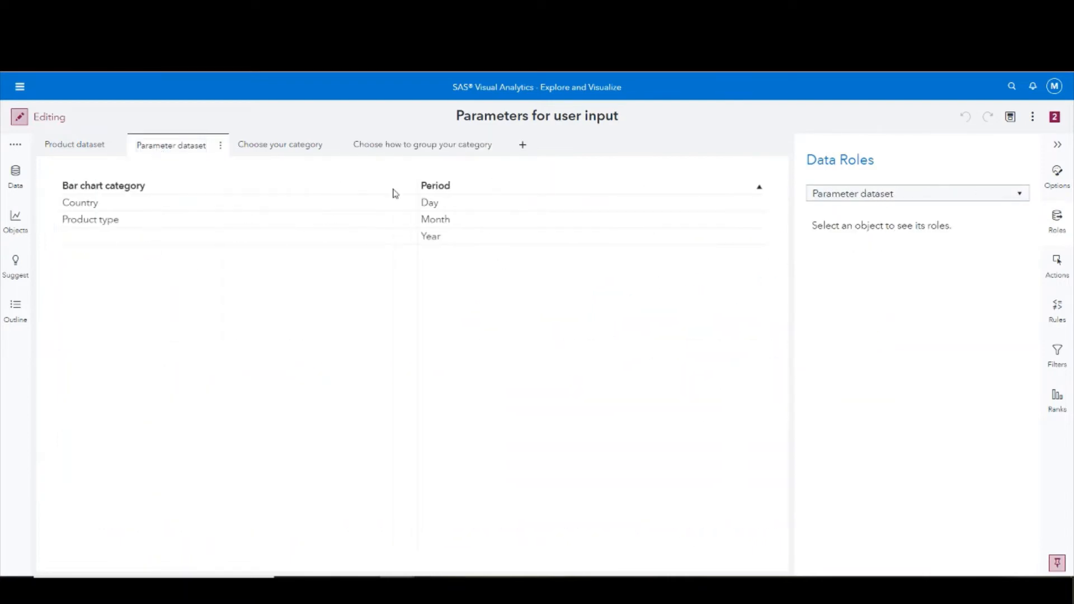
left_click(411, 152)
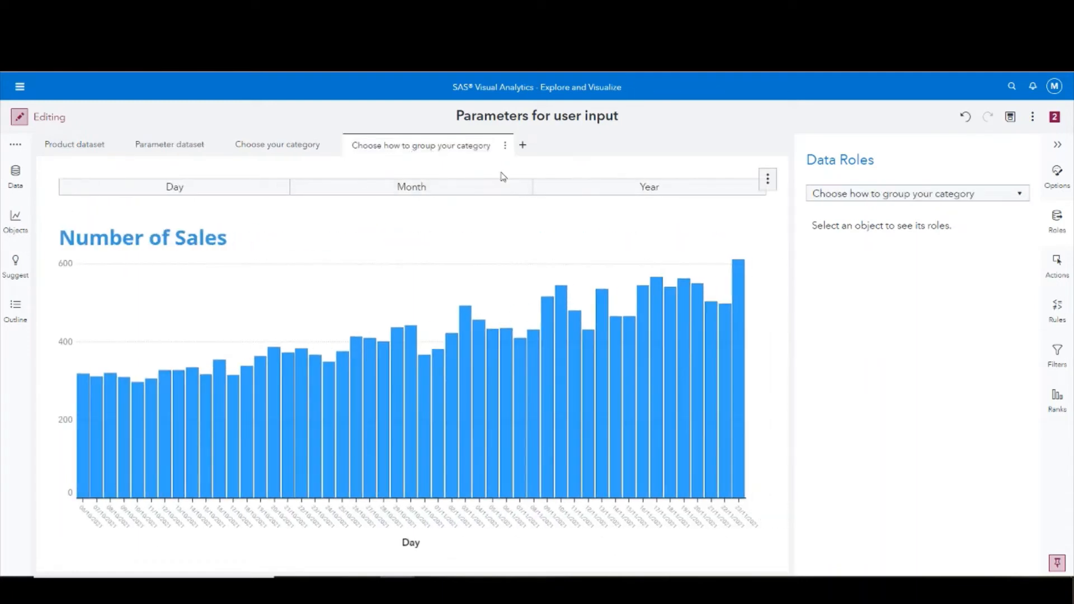
Give the button bar the custom title "What time category do you want in your graph?".
left_click(503, 177)
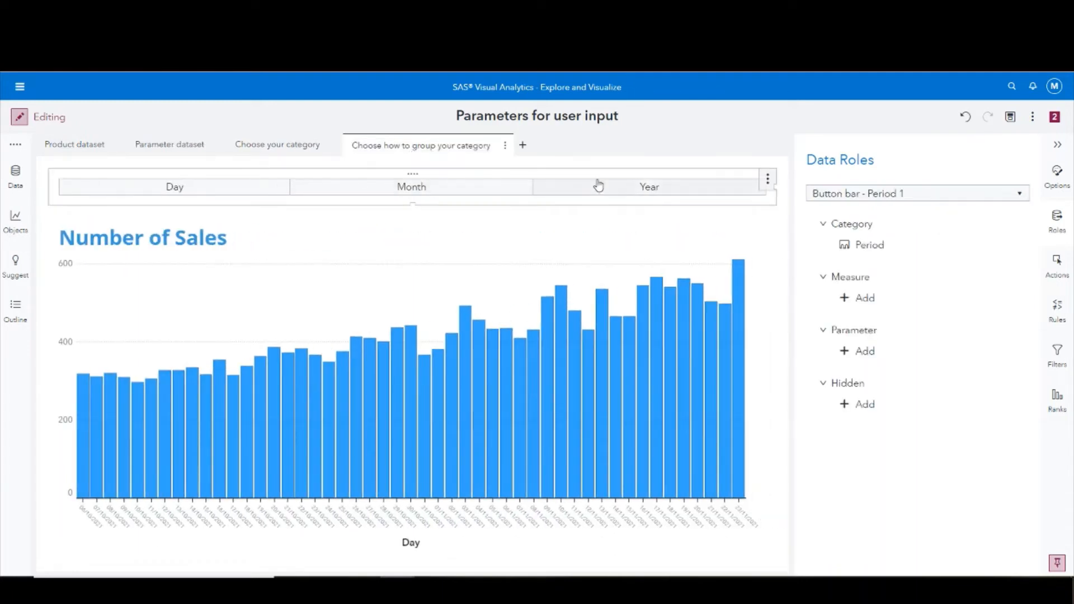
left_click(1057, 171)
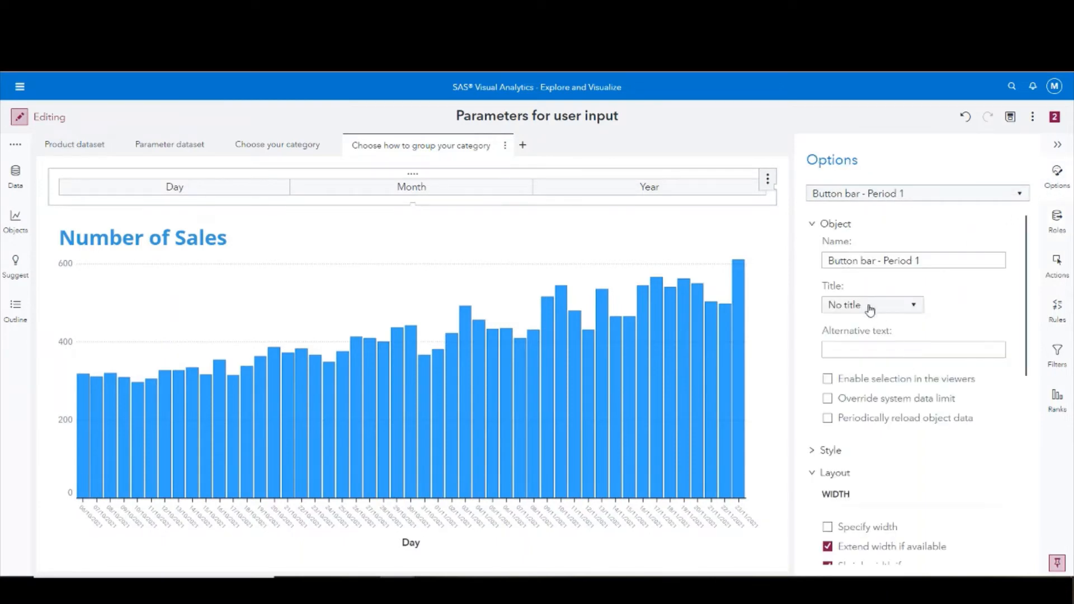
left_click(878, 305)
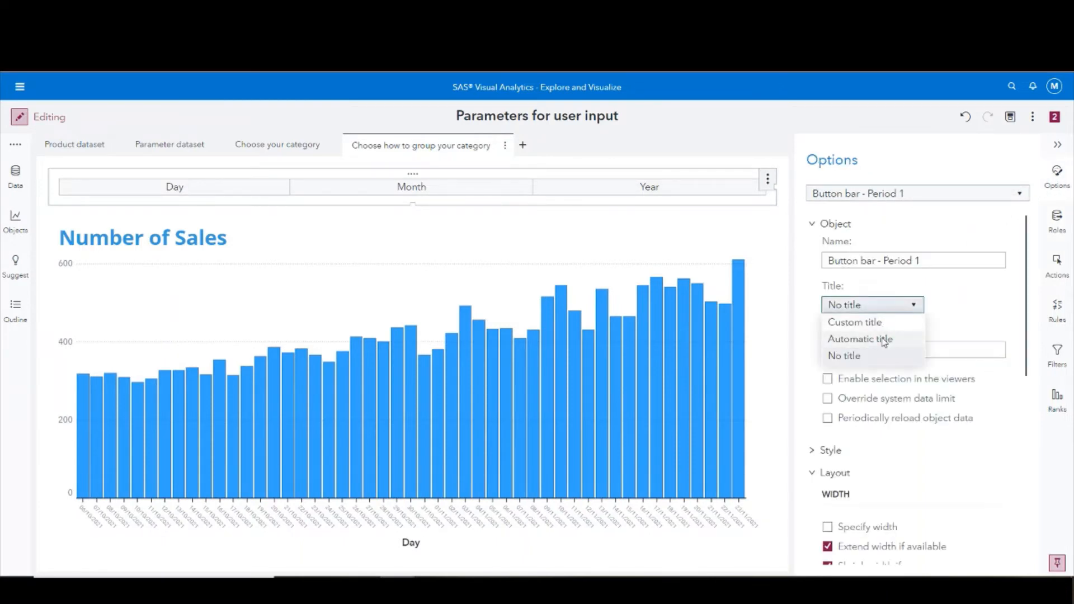
left_click(884, 337)
left_click(871, 306)
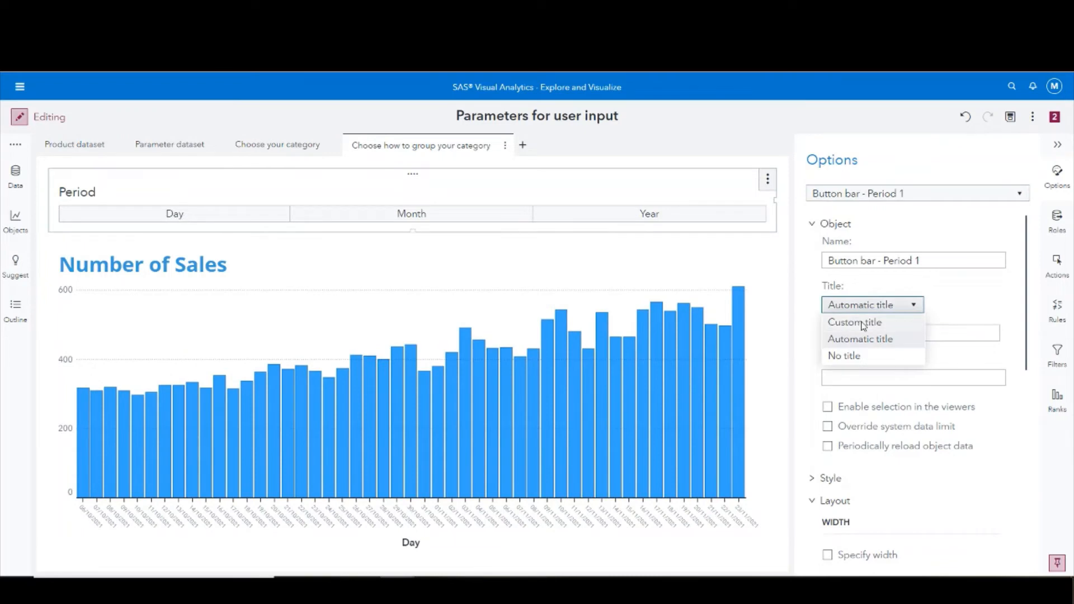
left_click(862, 321)
left_click(865, 333)
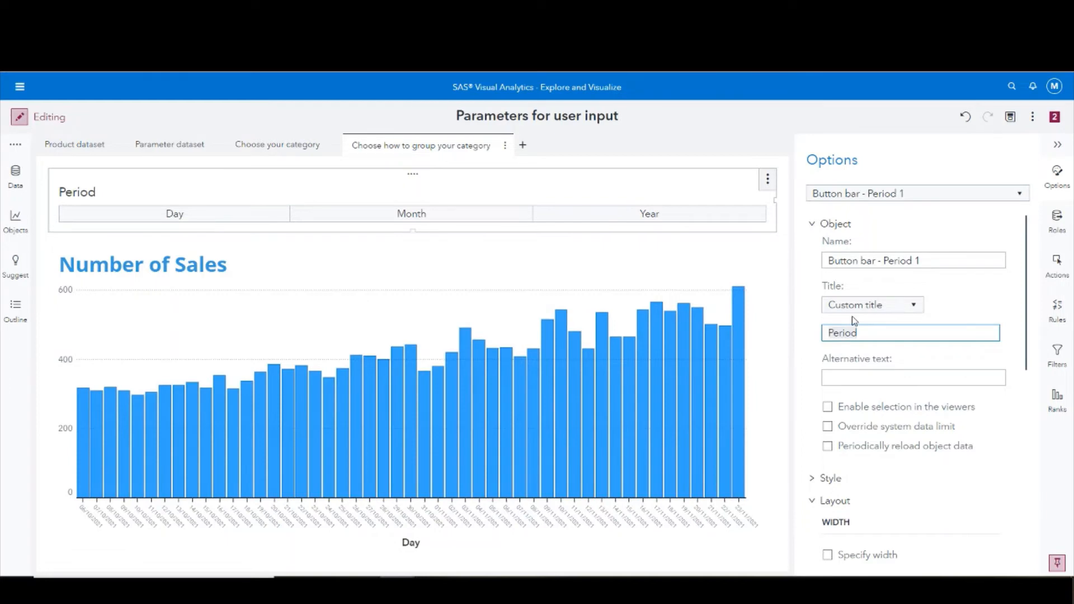
key("ctrl+a")
type("What time")
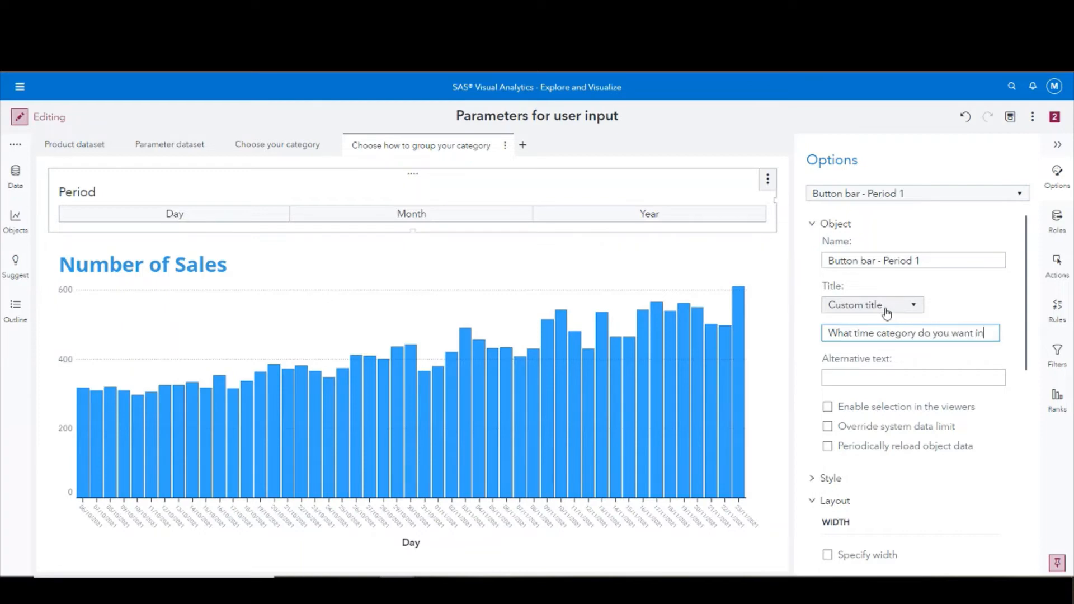
type(" your graph?")
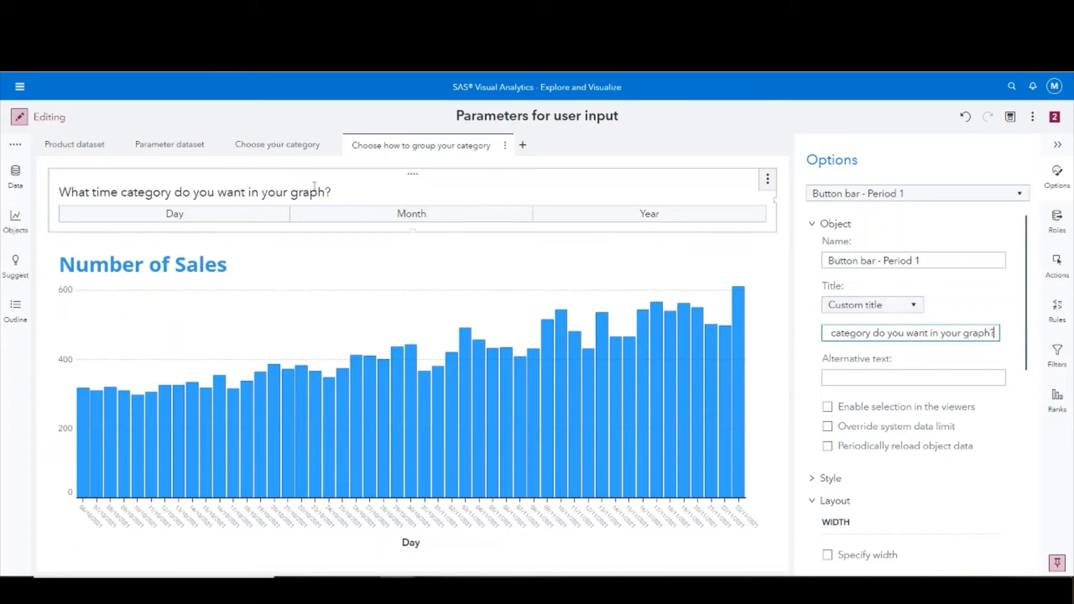
Make the button bar's title bold and save the report.
double_click(314, 190)
left_click_drag(338, 192, 52, 213)
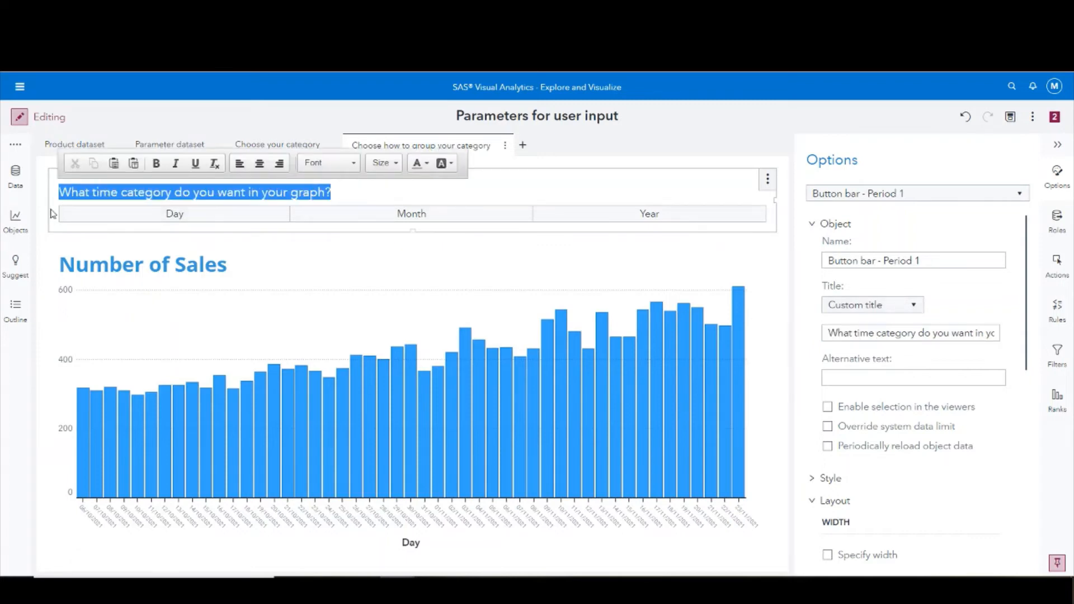
left_click(156, 163)
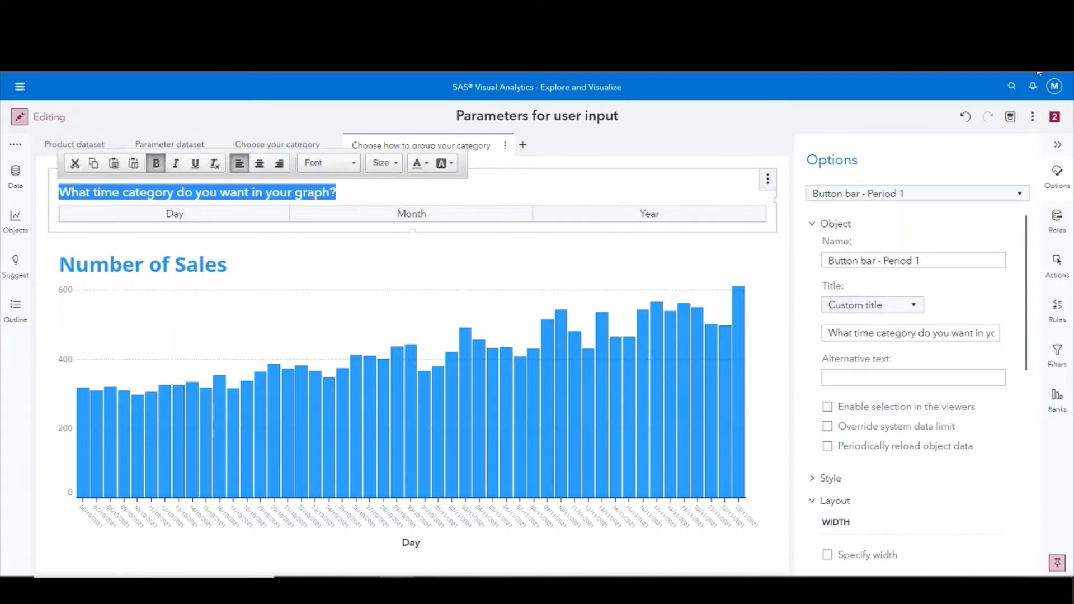
left_click(1010, 116)
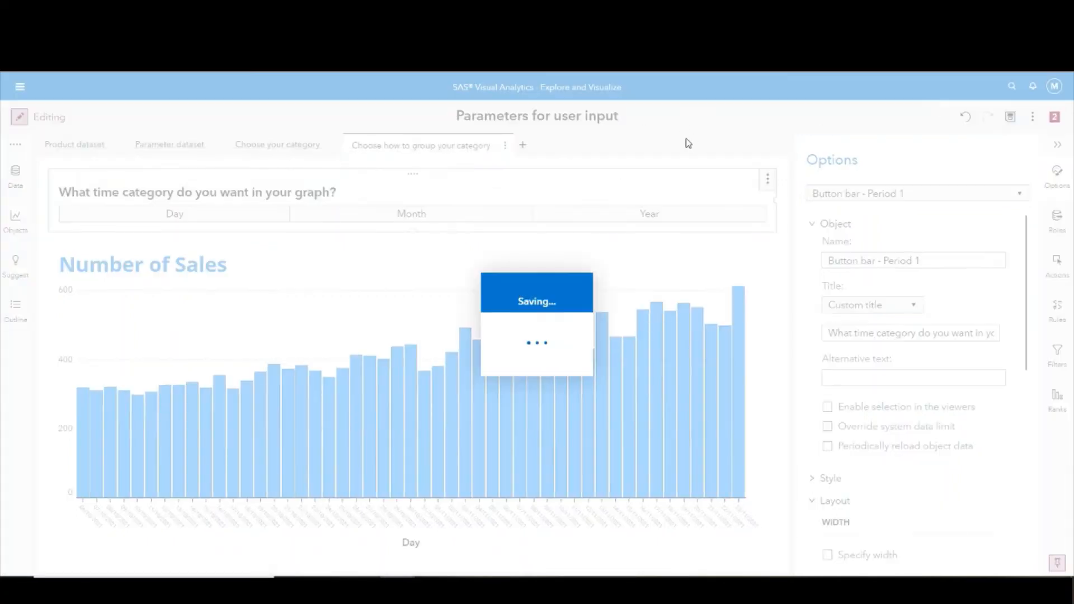
left_click(688, 123)
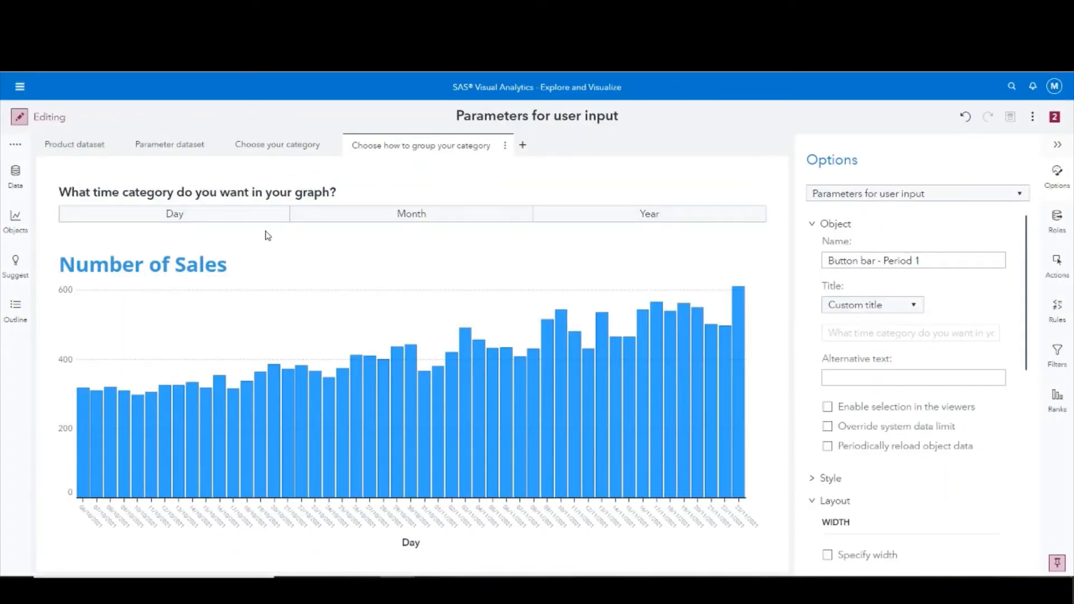
Make a selection in the Period button bar required.
left_click(680, 196)
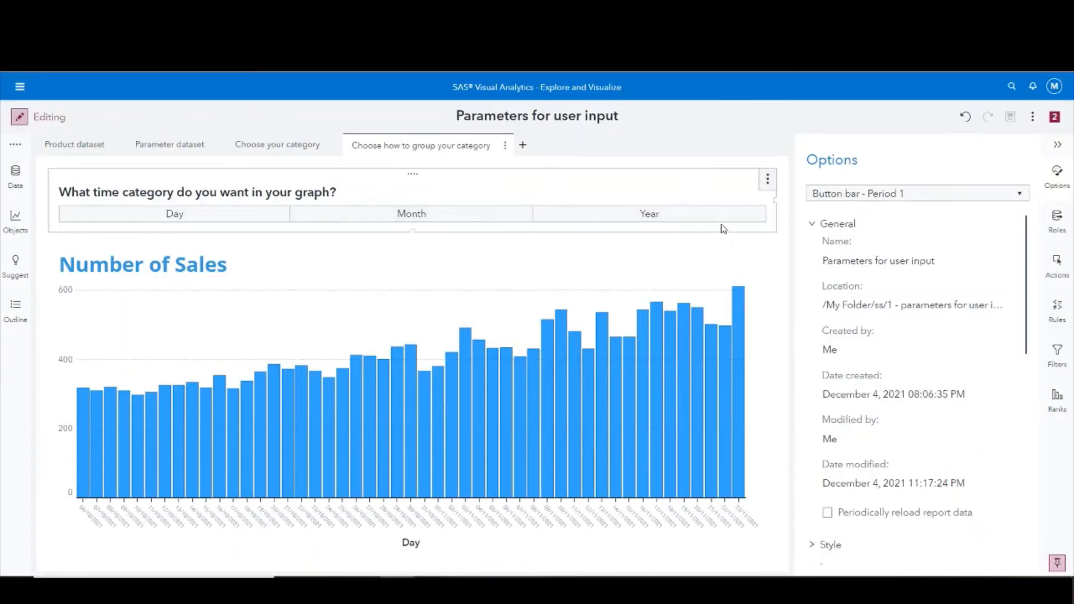
scroll(954, 302, "down", 5)
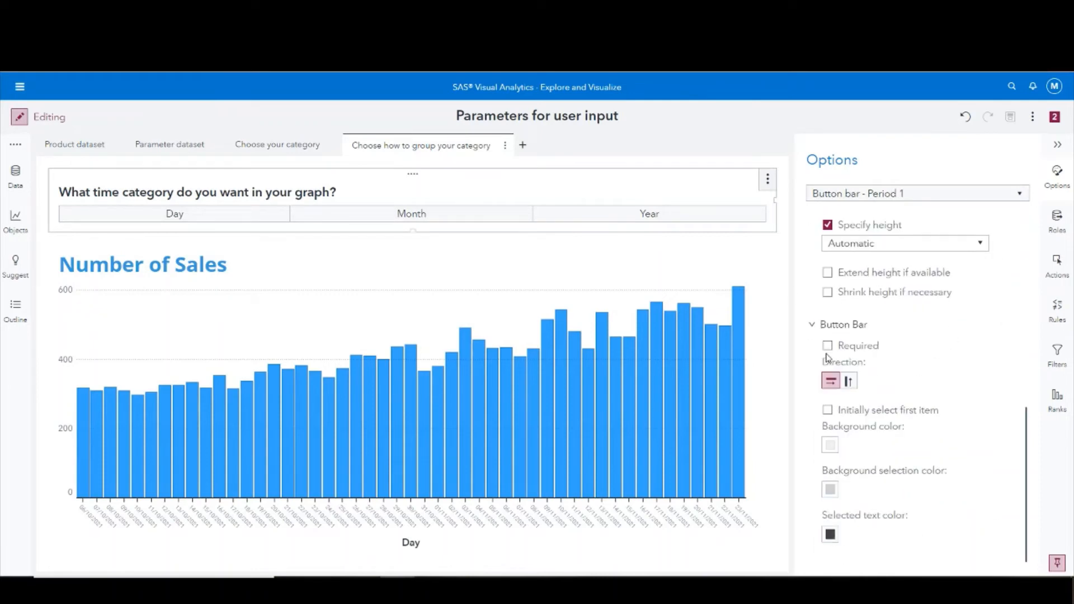
left_click(822, 123)
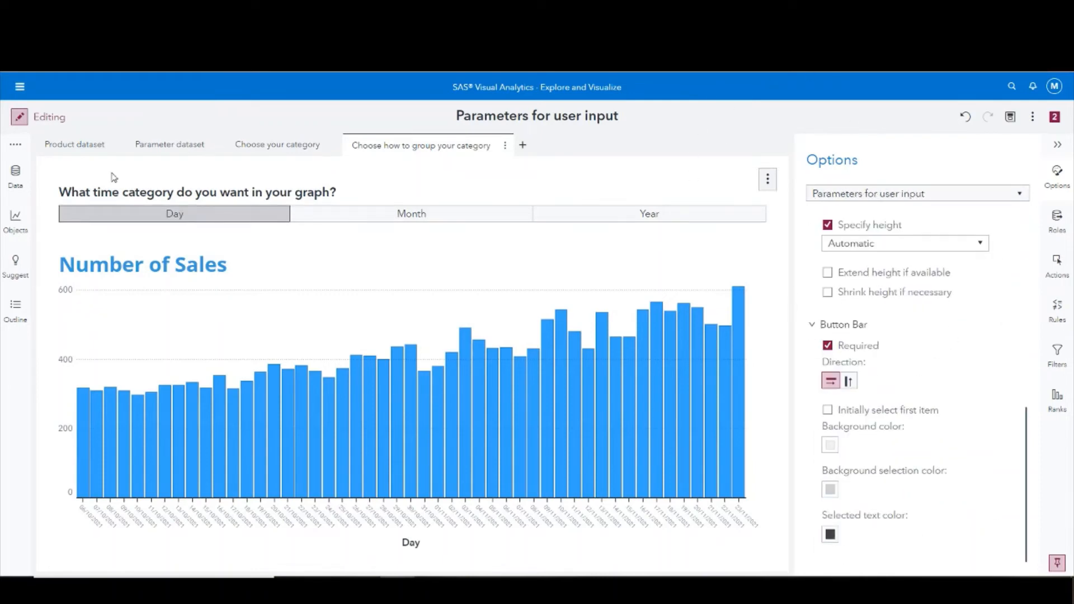
Create a Character parameter named "Date parameter" with the current value Year in FOOD SHOP PARAMETERS.
left_click(15, 175)
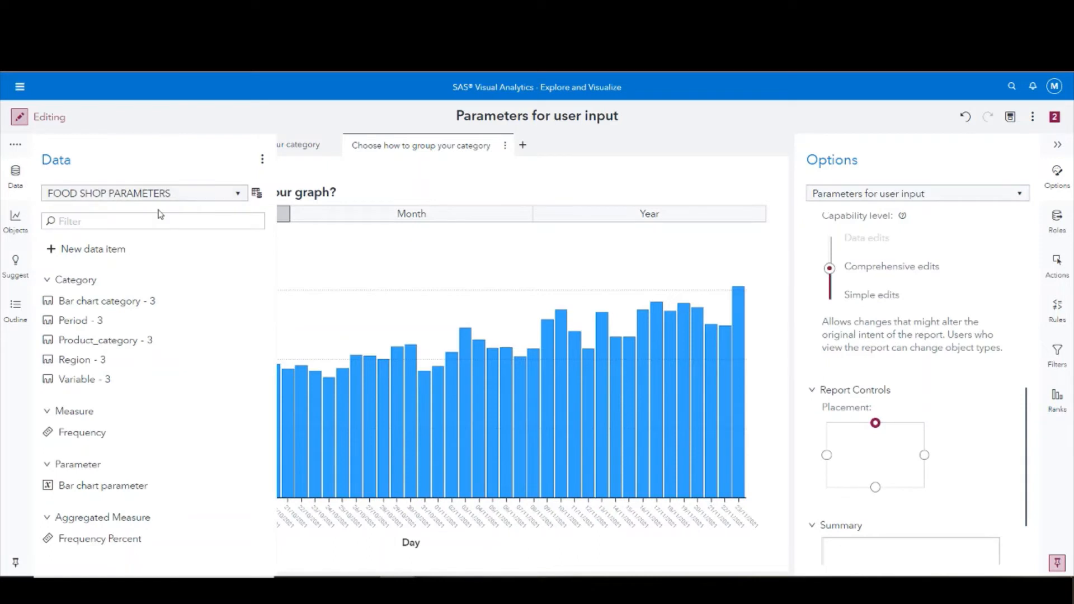
left_click(91, 251)
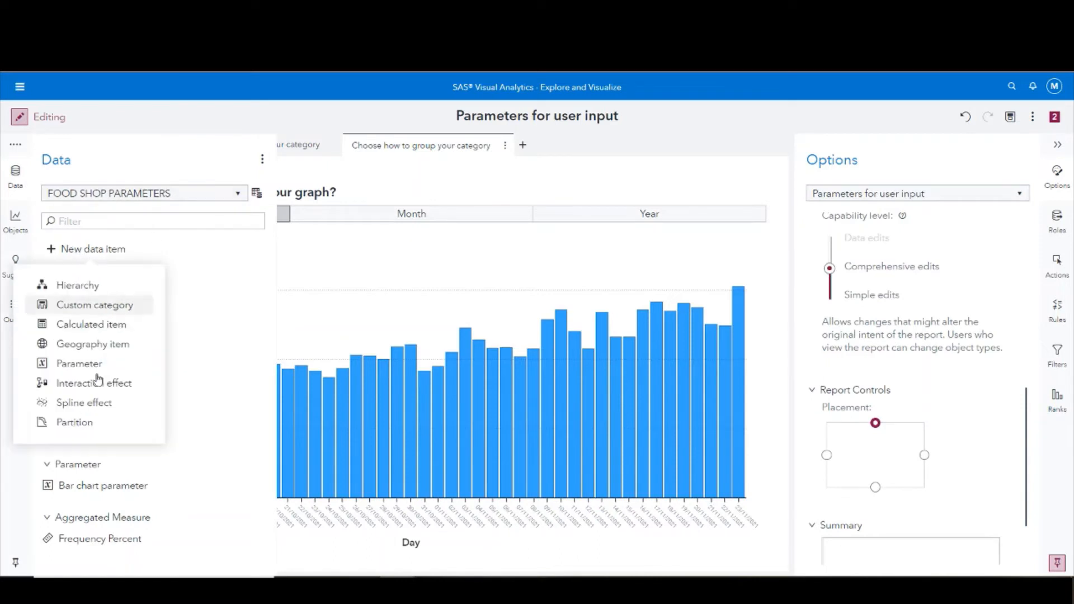
left_click(91, 373)
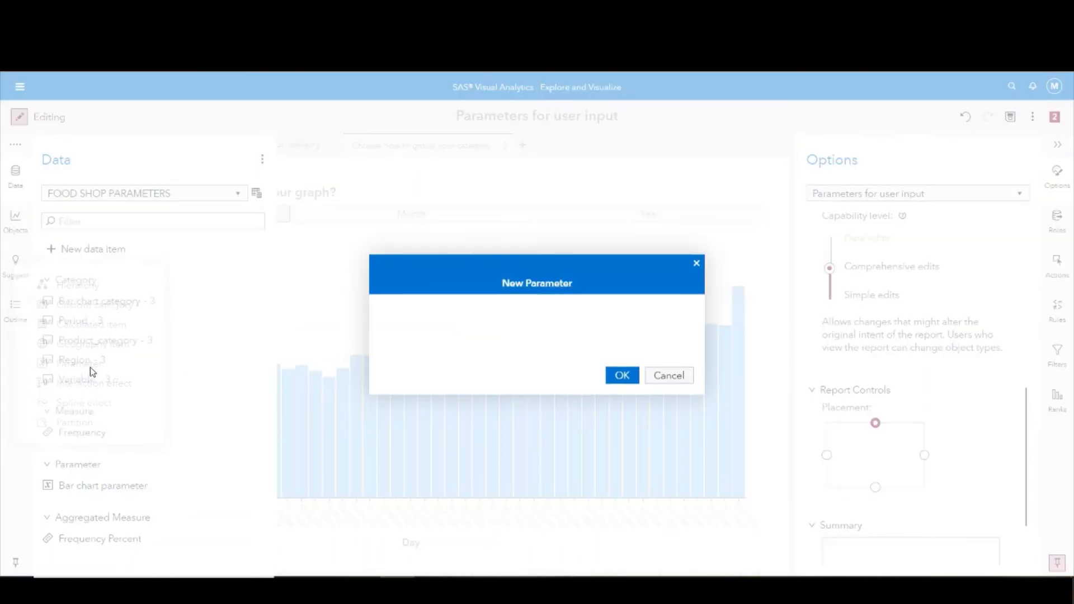
left_click(428, 306)
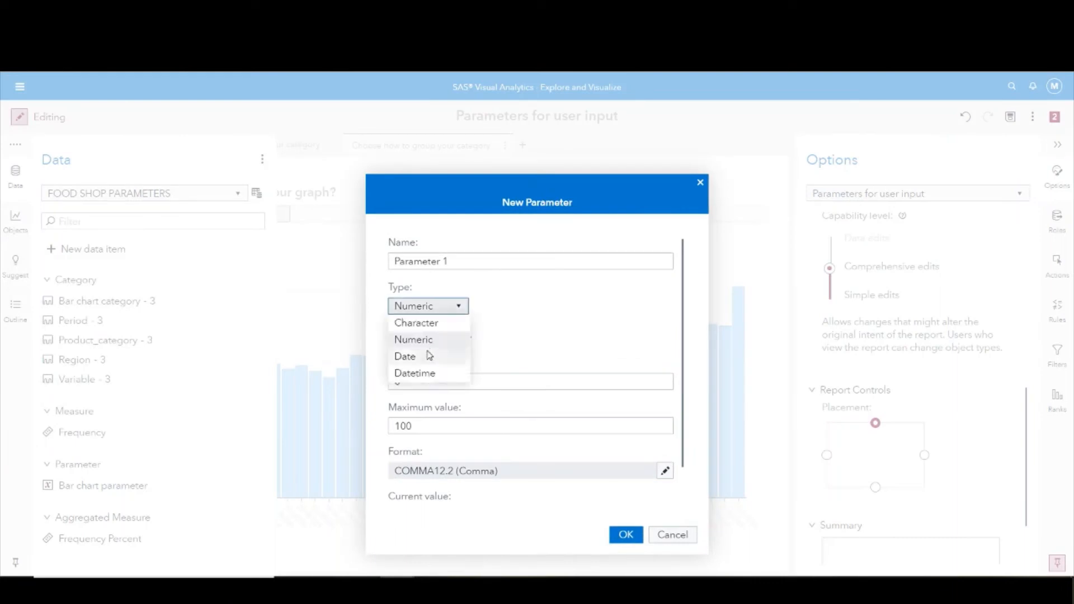
left_click(425, 321)
left_click(459, 260)
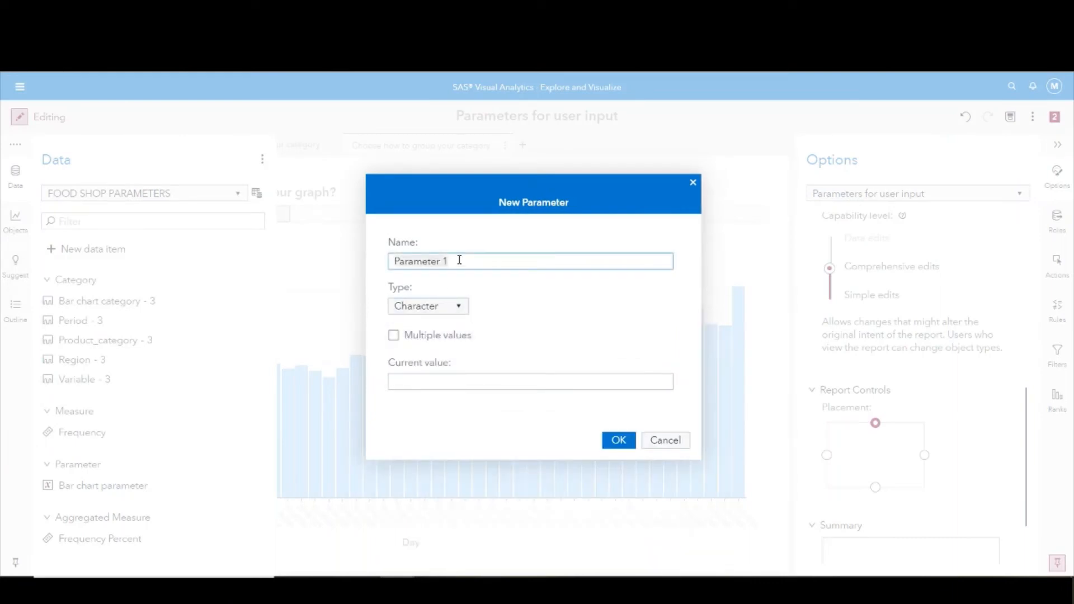
type("Date p")
left_click(457, 379)
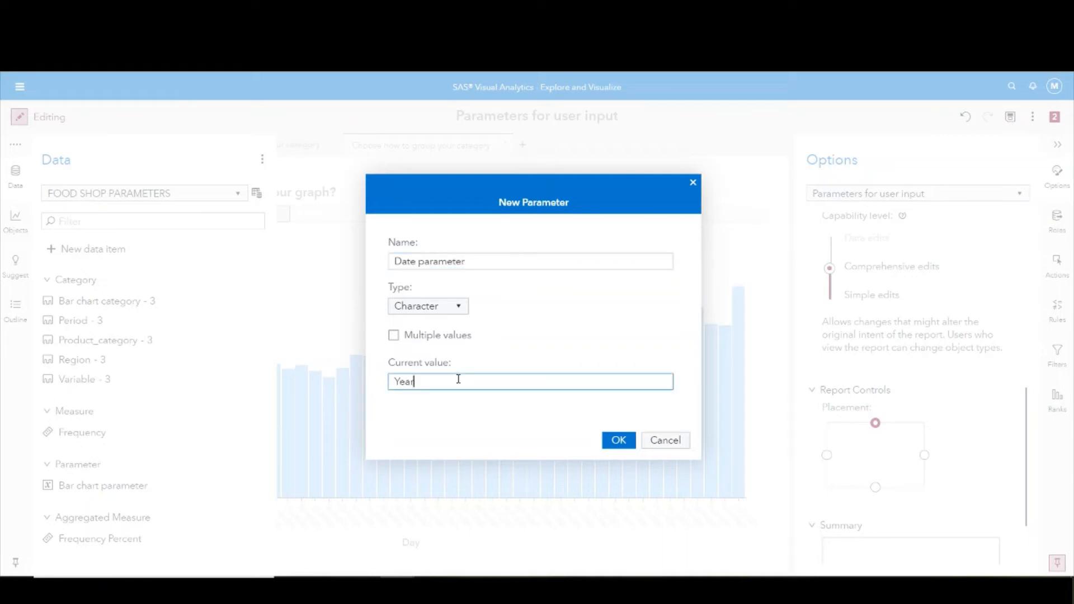
left_click(619, 440)
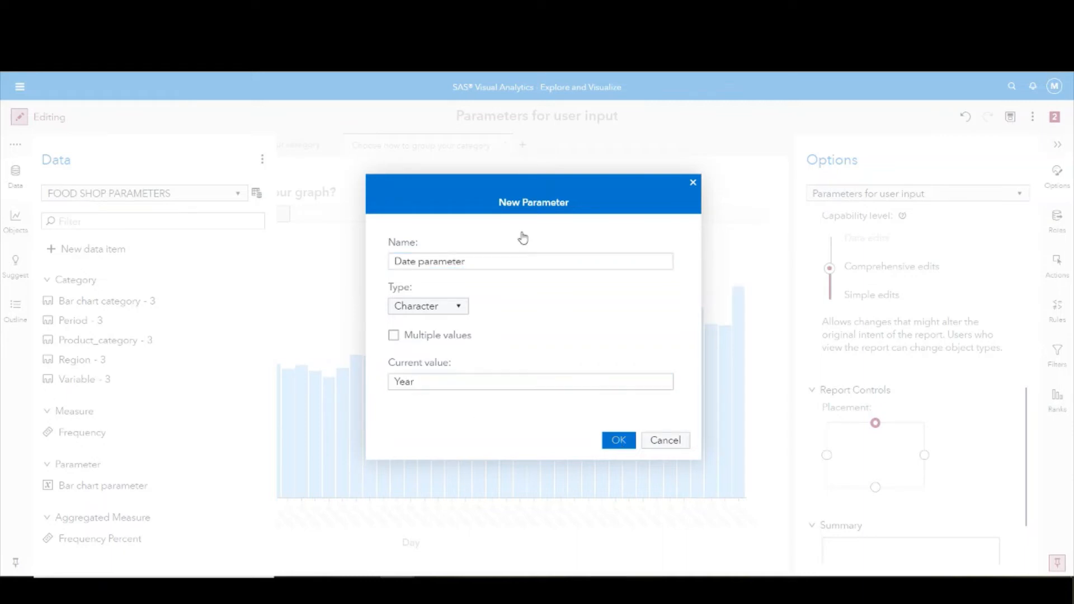
Assign Date parameter to the Period button bar's parameter role and save the report.
left_click(549, 205)
scroll(928, 272, "down", 10)
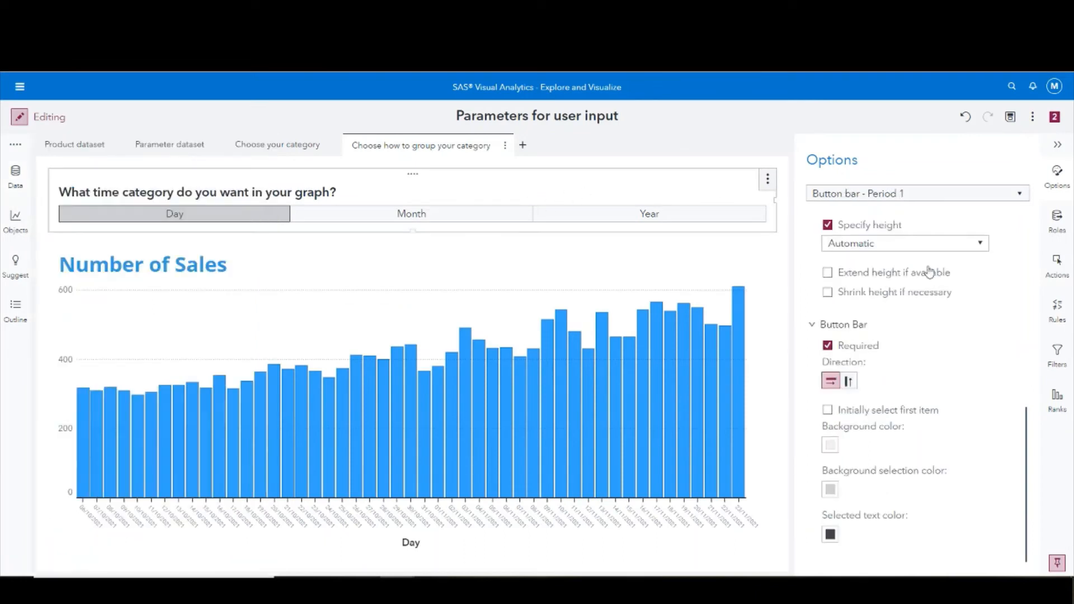
left_click(1056, 231)
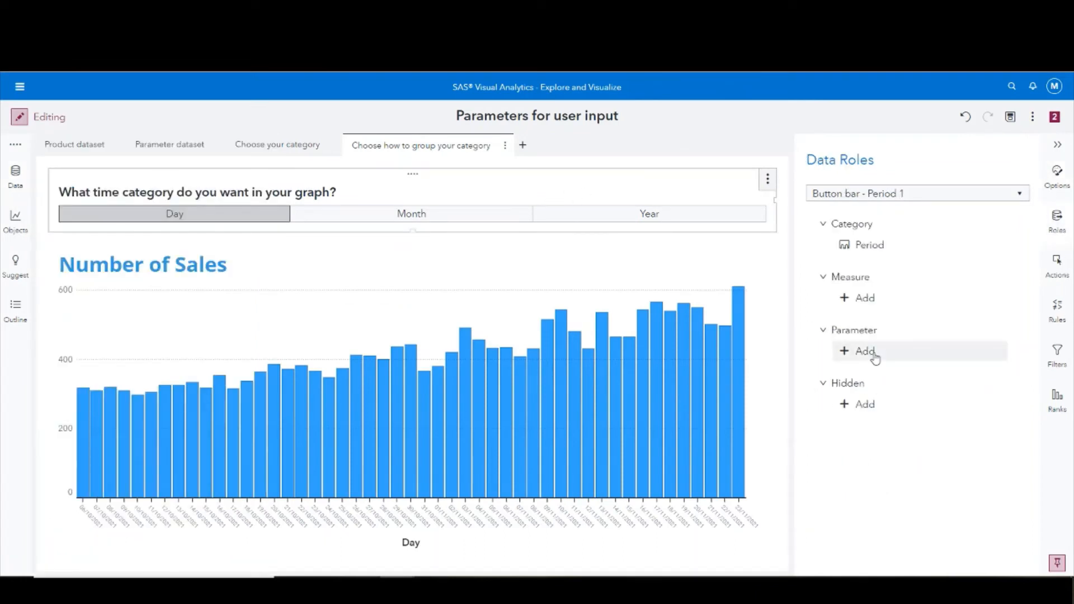
left_click(865, 351)
left_click(717, 374)
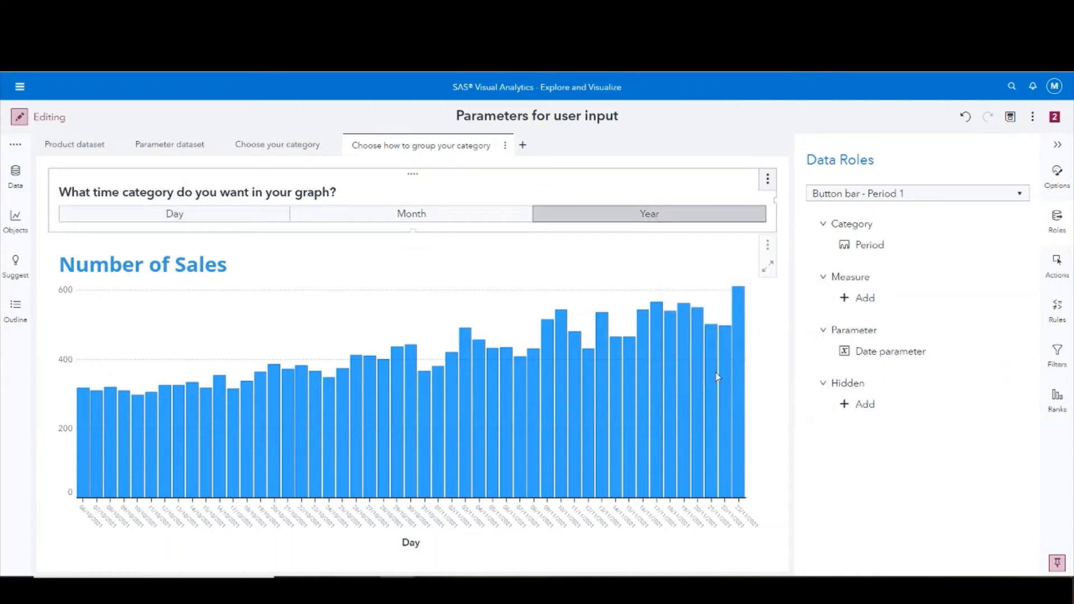
left_click(1010, 117)
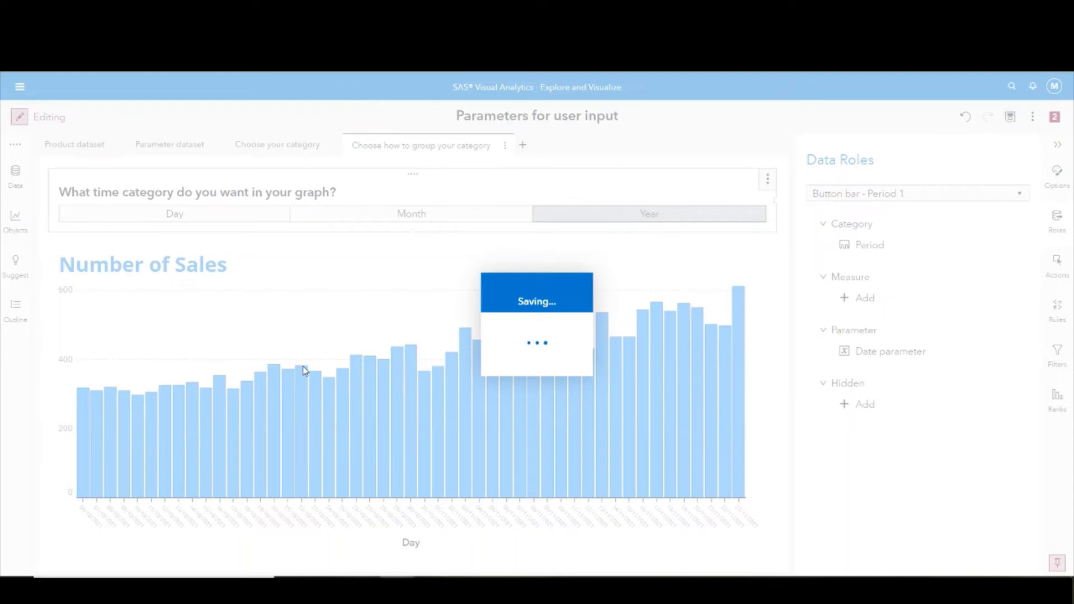
Start a new calculated item in FOOD SHOP PARAMETERS and set its result type to Date.
left_click(8, 180)
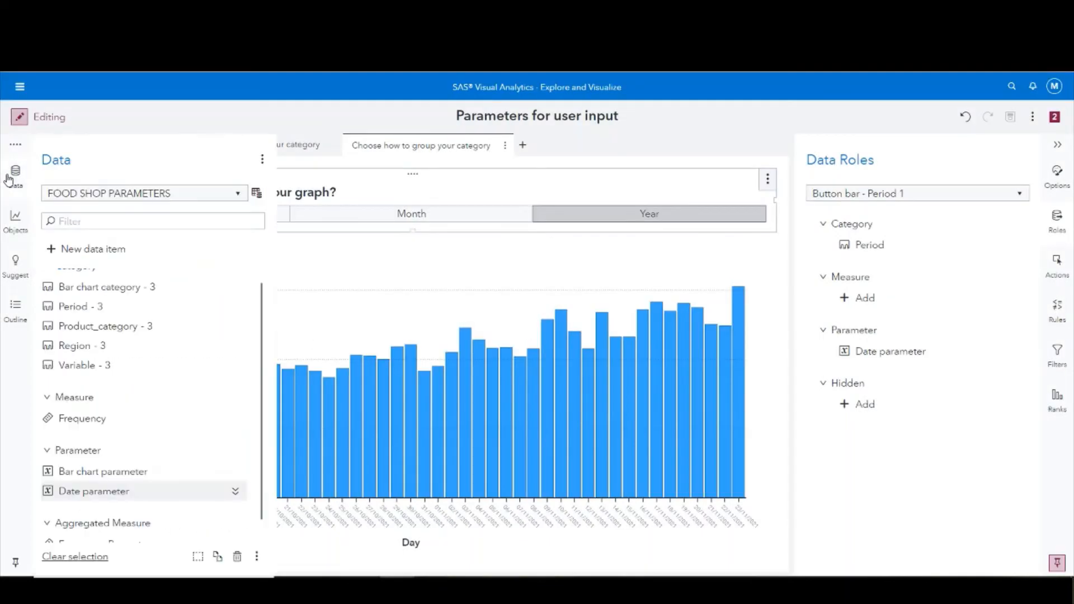
scroll(178, 416, "up", 1)
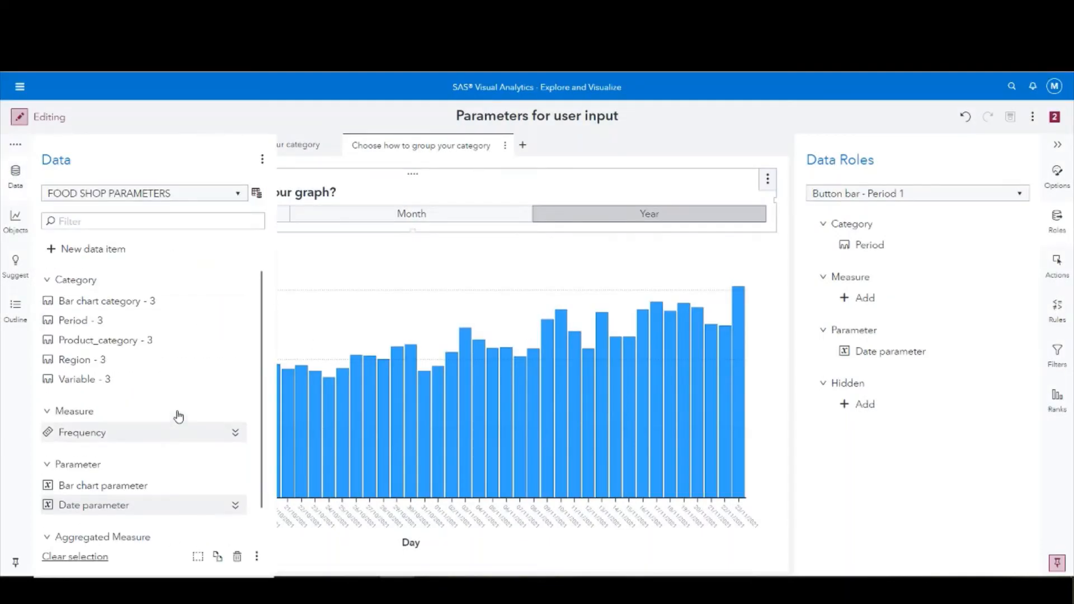
left_click(85, 250)
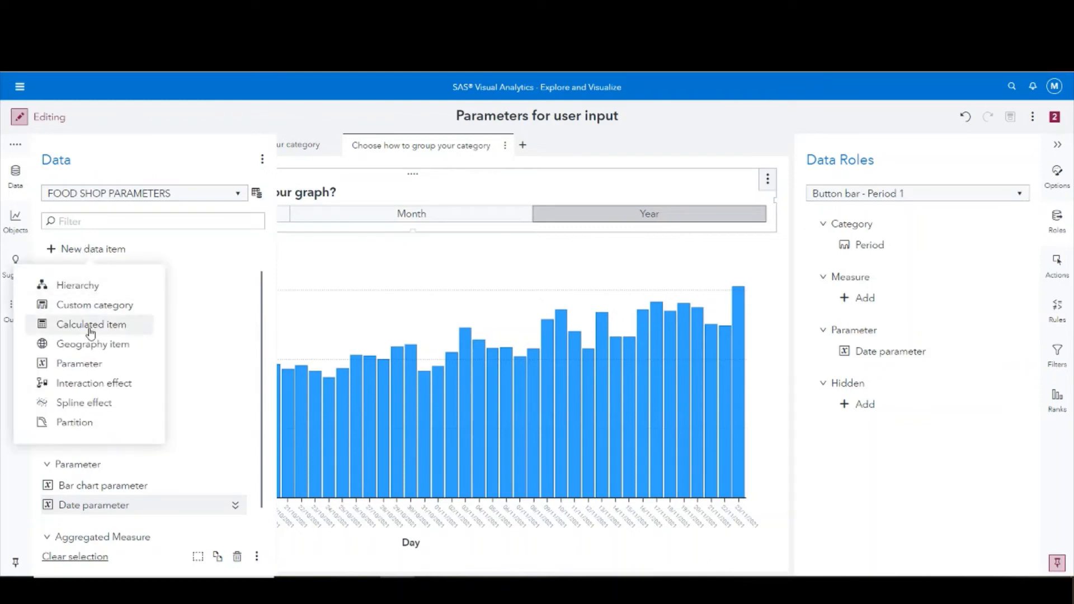
left_click(91, 331)
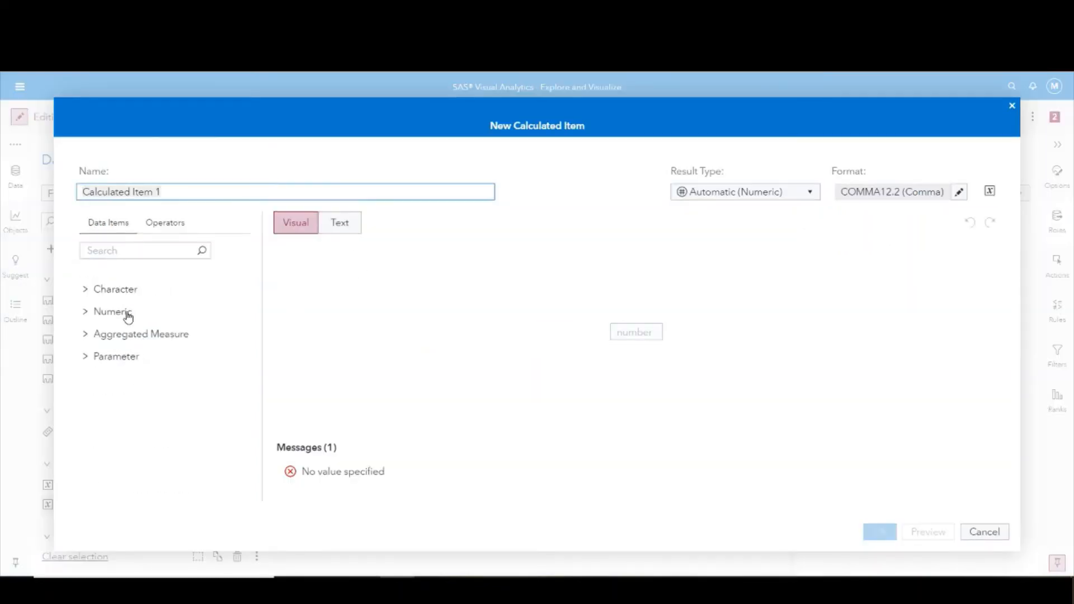
left_click(154, 230)
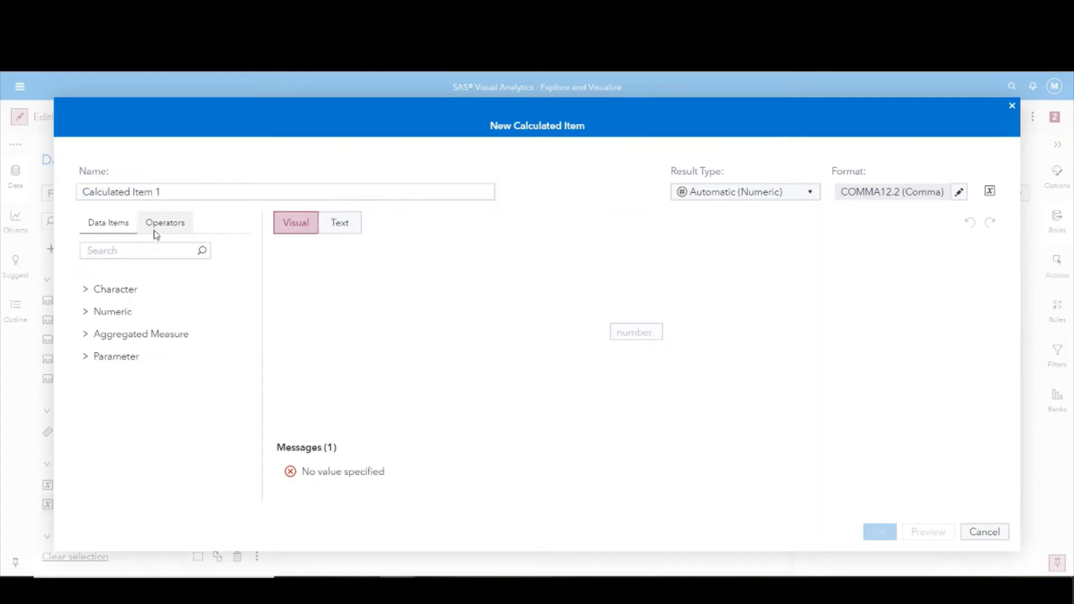
left_click(795, 193)
left_click(774, 242)
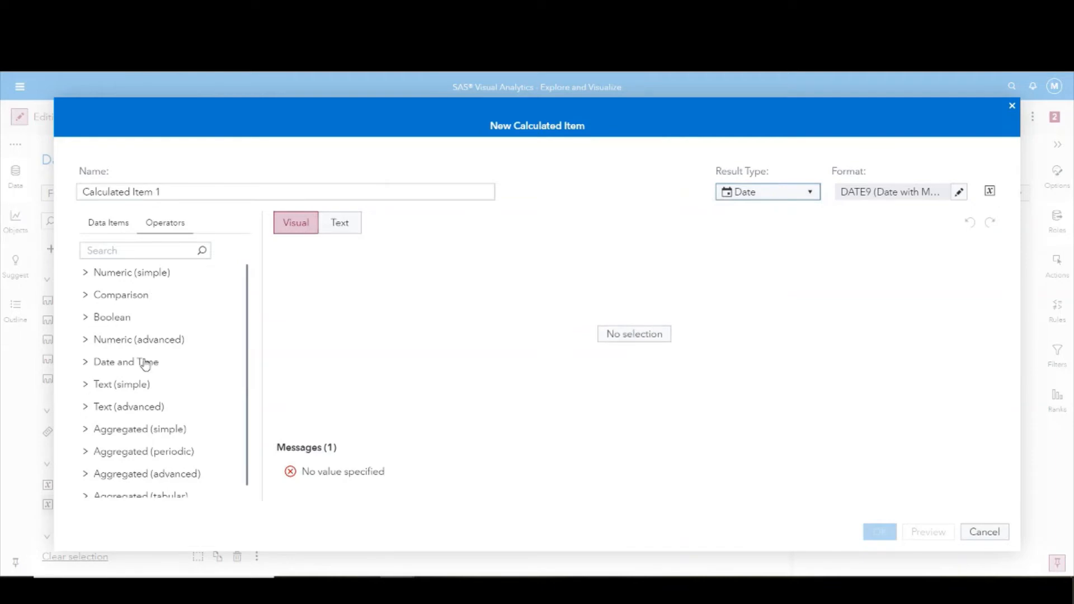
Insert the Boolean IF...ELSE operator into the calculated item's empty expression.
left_click(120, 293)
scroll(169, 437, "down", 5)
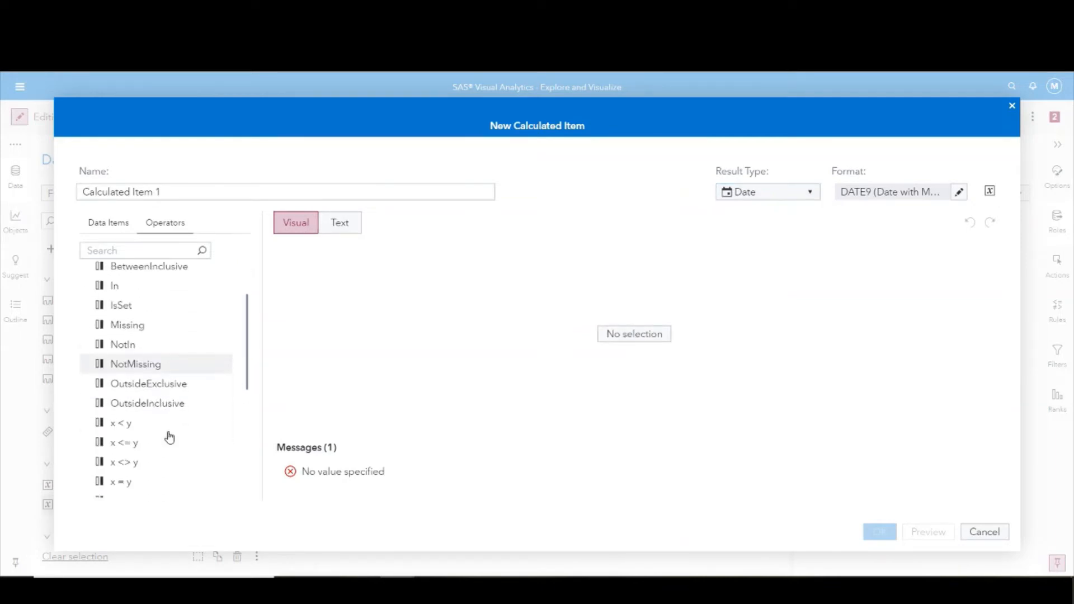
left_click(119, 412)
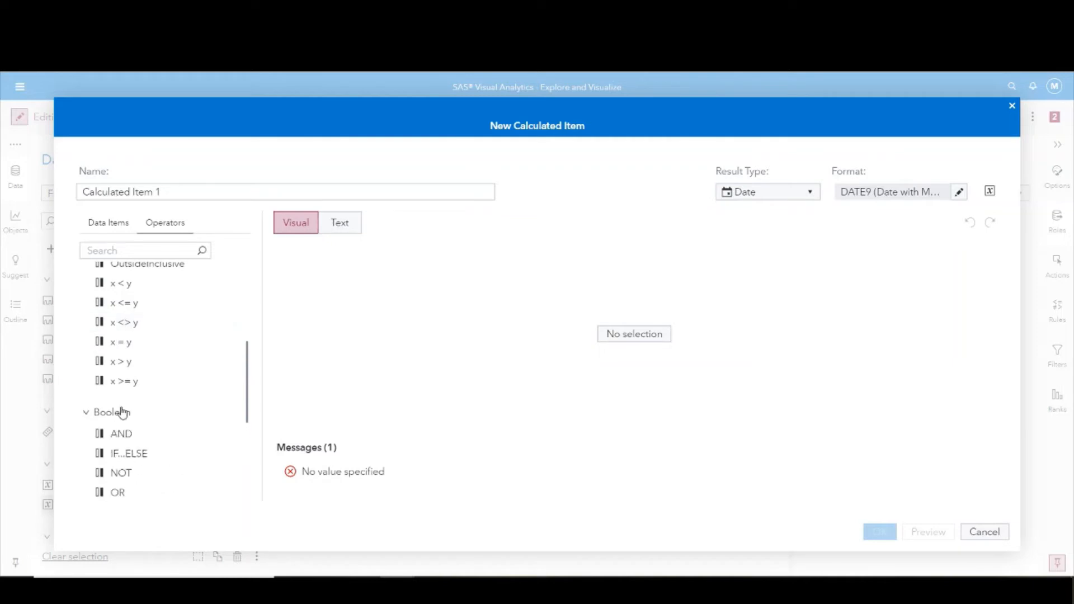
scroll(120, 412, "down", 2)
left_click_drag(593, 327, 610, 333)
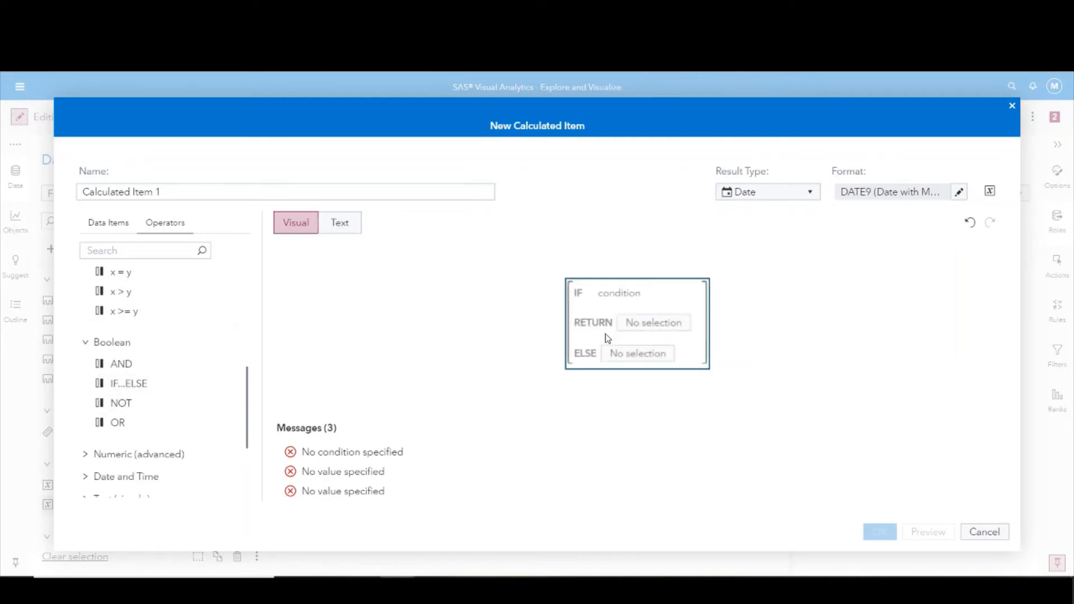
Place Date parameter in the condition slot of the IF...ELSE expression.
scroll(168, 425, "down", 2)
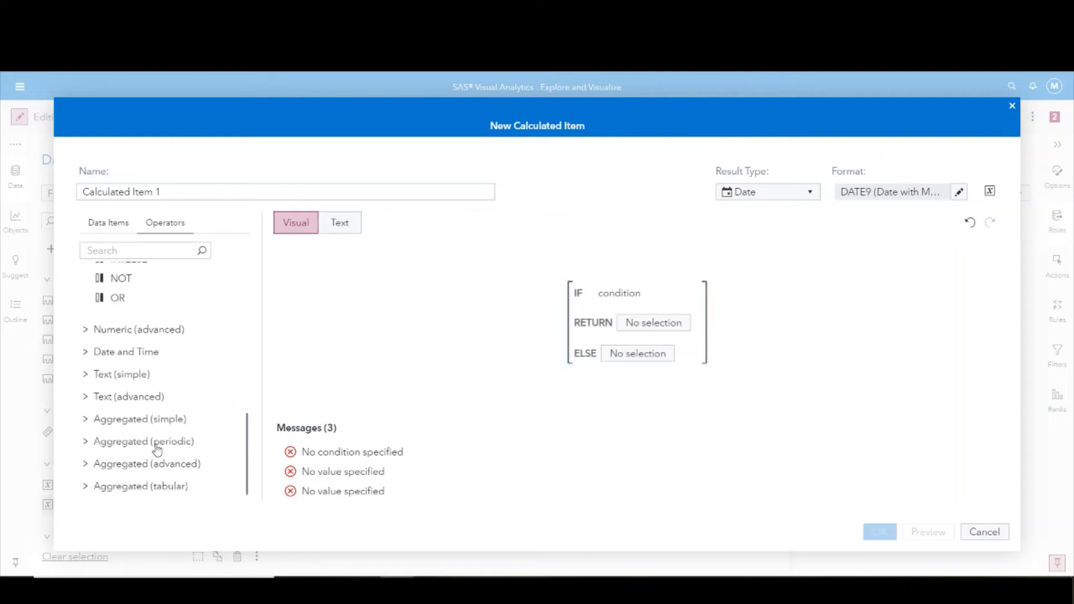
left_click(100, 224)
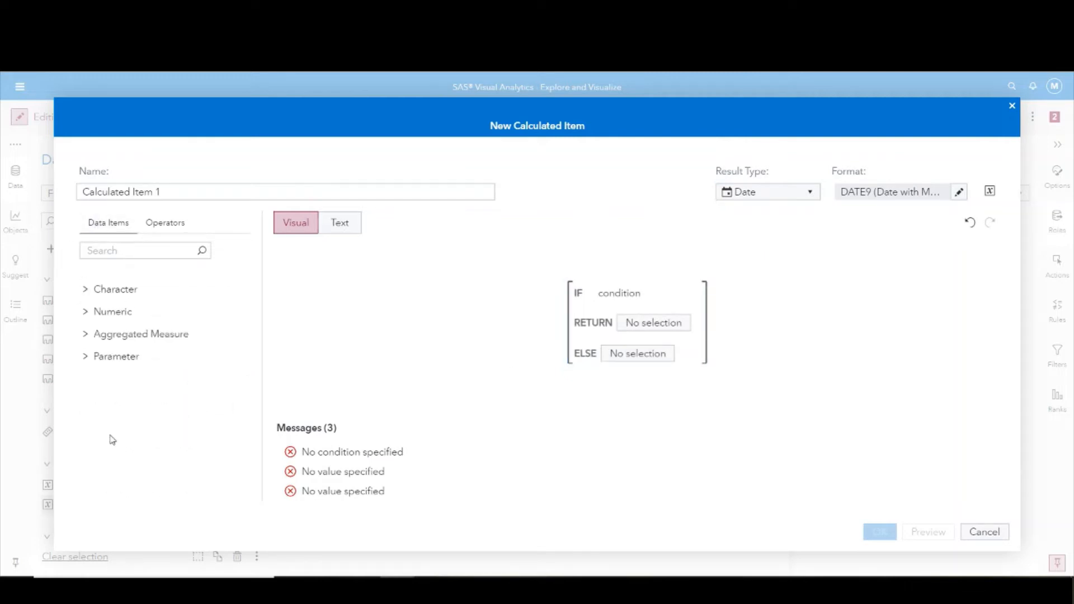
left_click(115, 361)
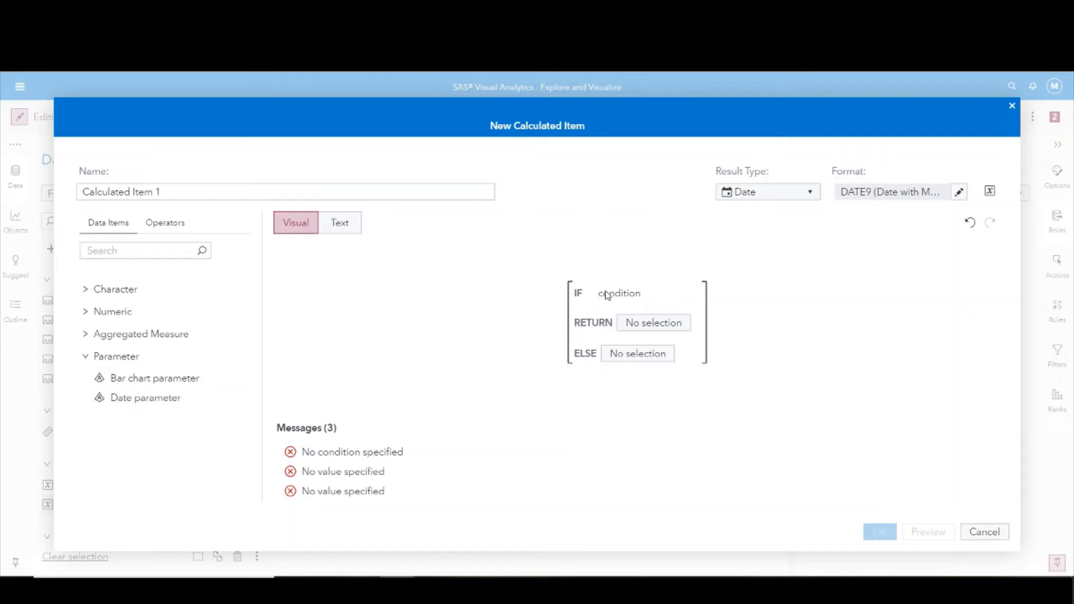
left_click_drag(607, 295, 607, 296)
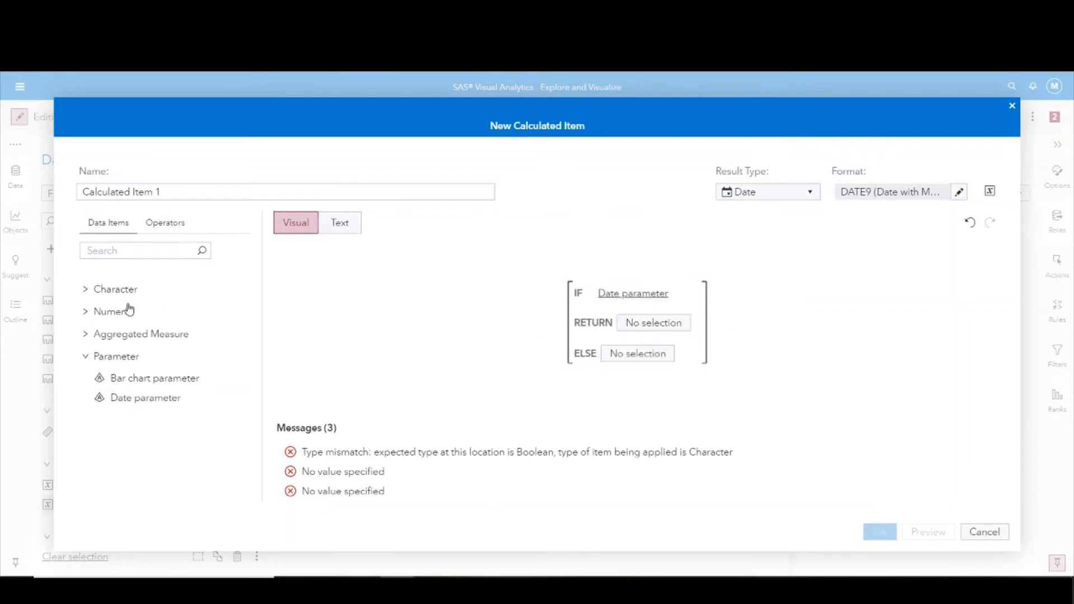
Apply the x = y comparison to Date parameter in the IF condition and compare it with the string Year.
left_click(164, 223)
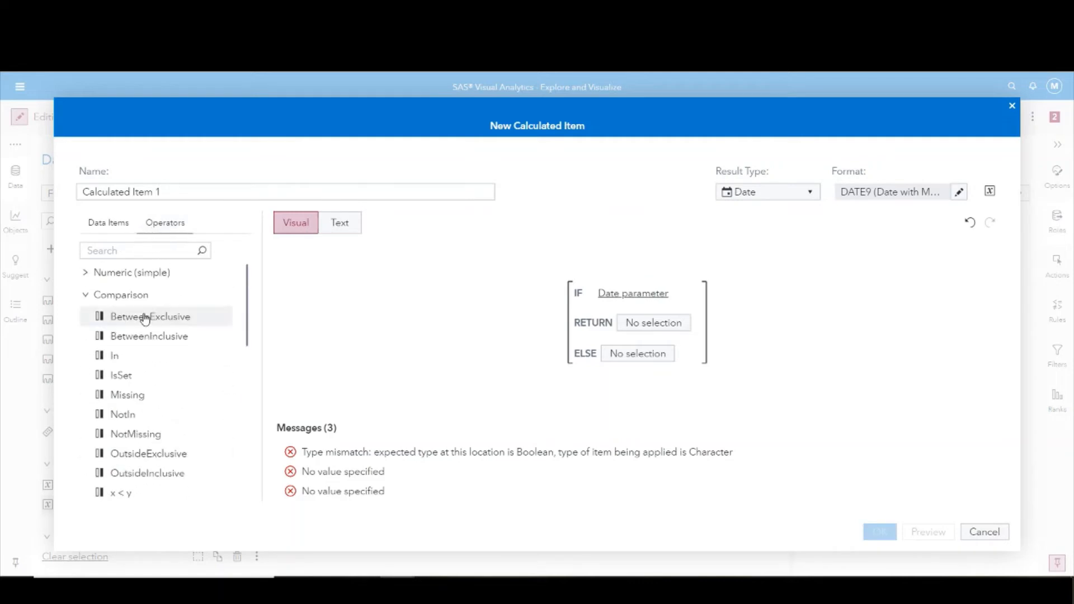
scroll(151, 347, "down", 5)
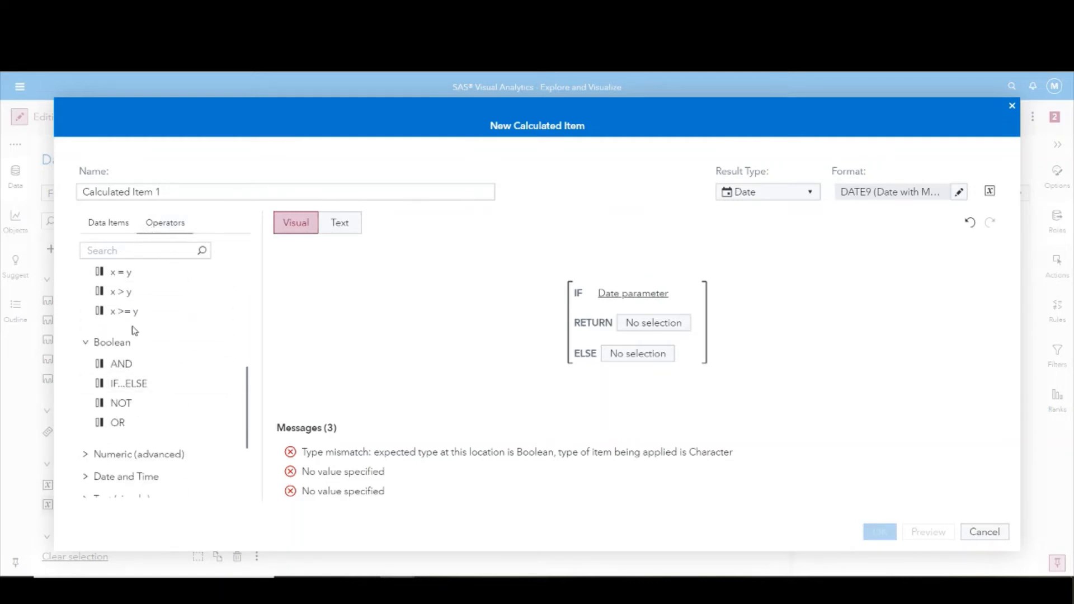
left_click_drag(135, 279, 652, 299)
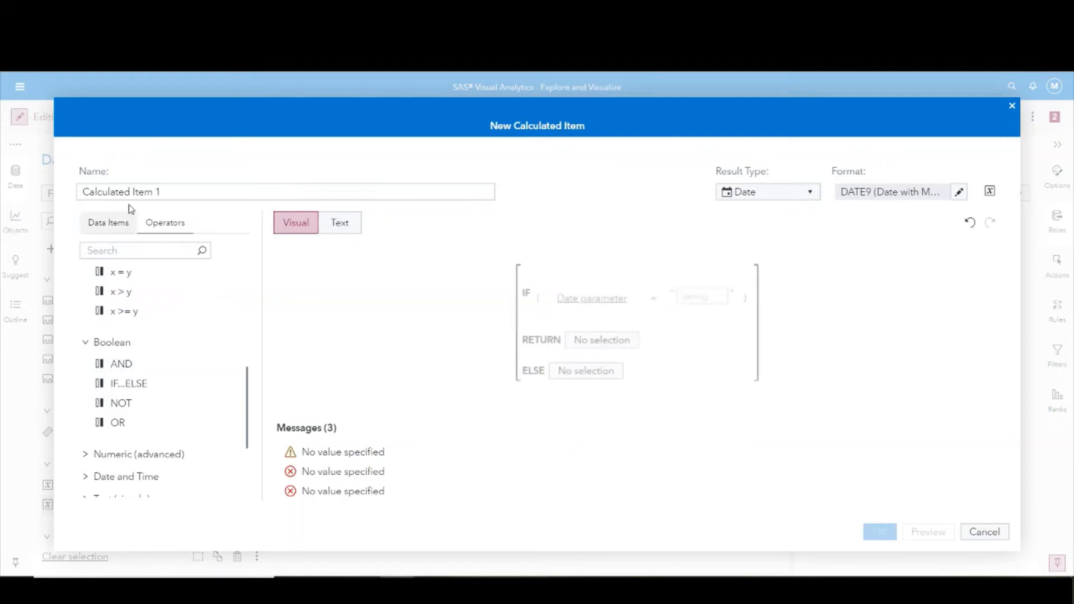
left_click(708, 302)
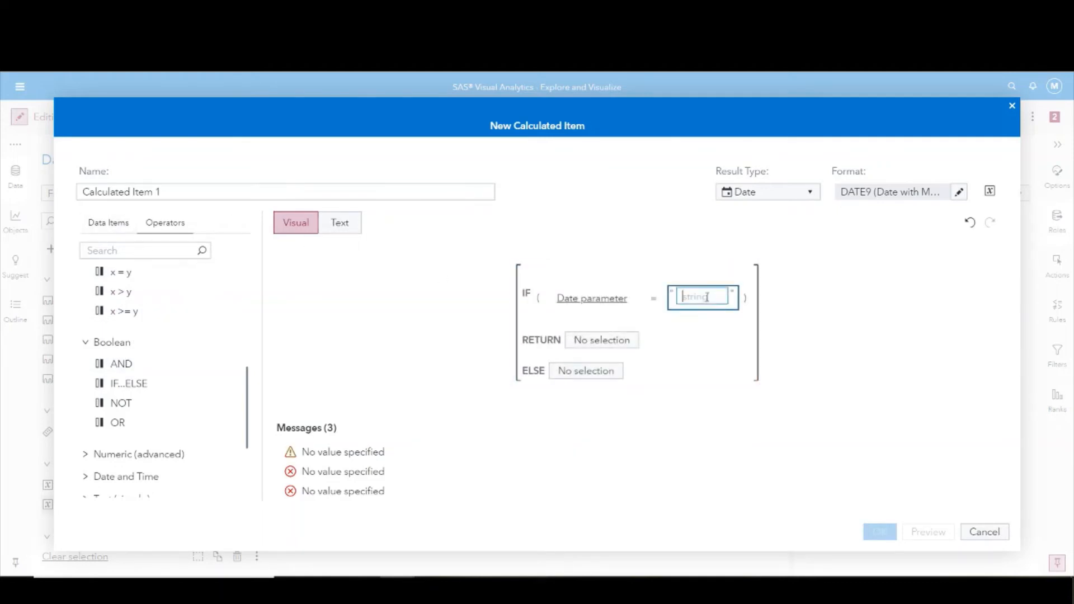
type("Year")
key("Return")
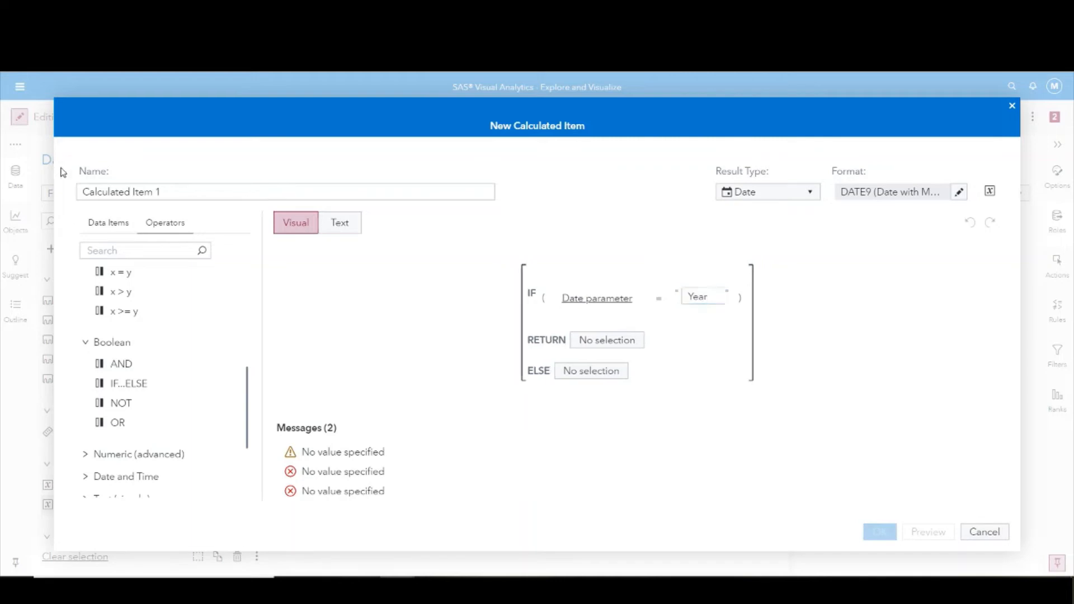
Copy the whole IF...ELSE expression in its text form and cancel the FOOD SHOP PARAMETERS calculated item.
left_click(108, 223)
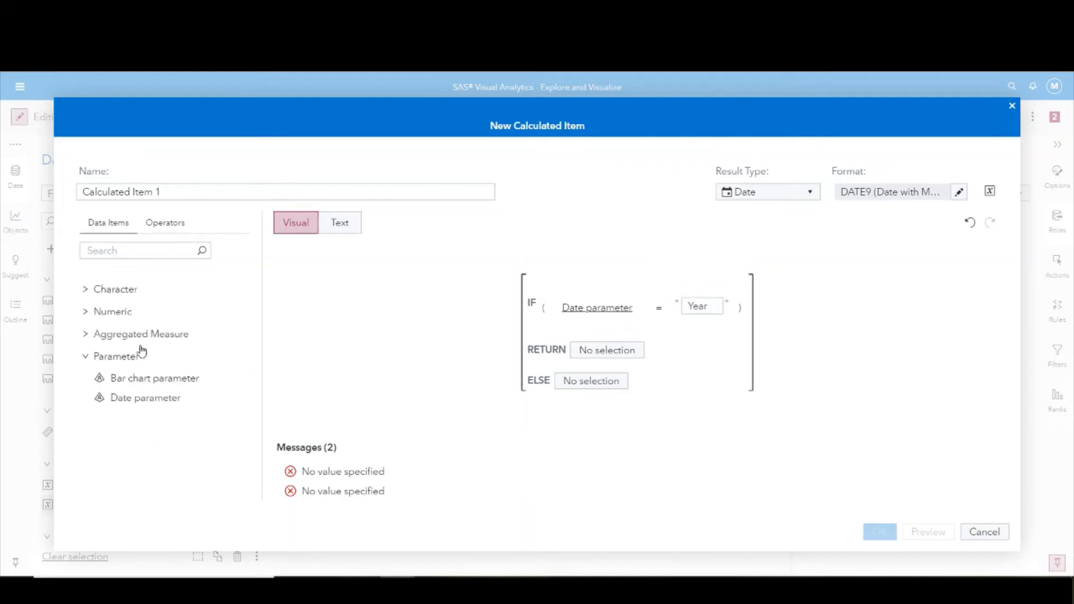
left_click(123, 315)
left_click(132, 291)
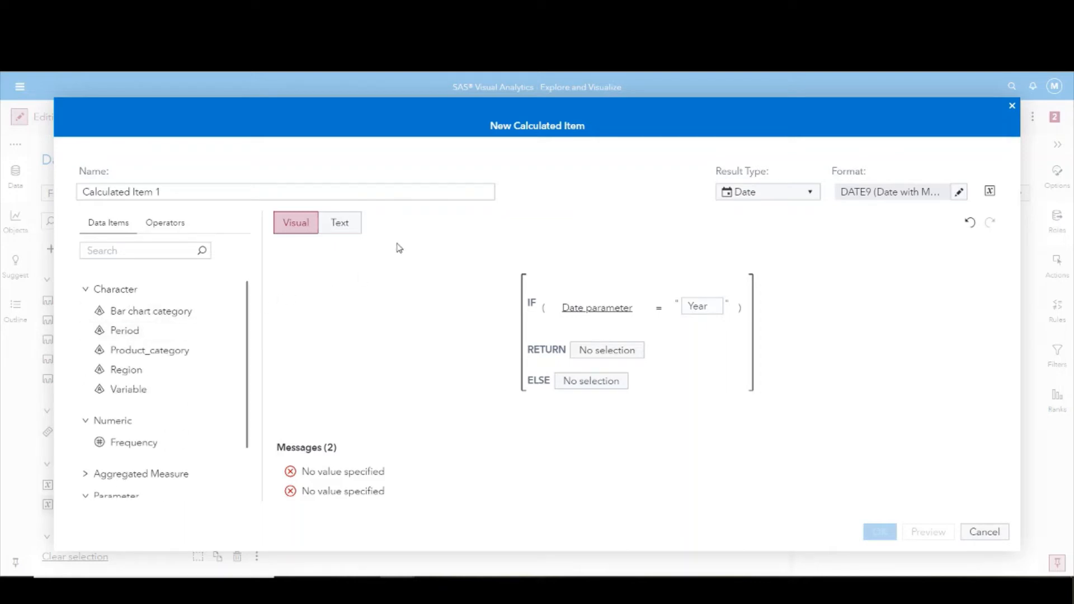
left_click(334, 229)
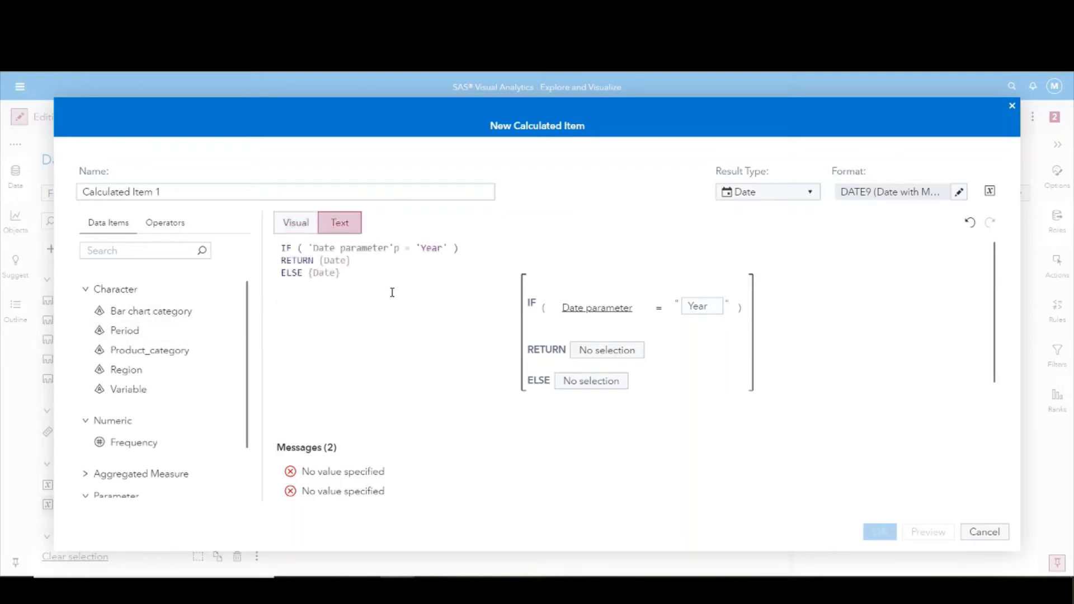
left_click_drag(370, 283, 234, 251)
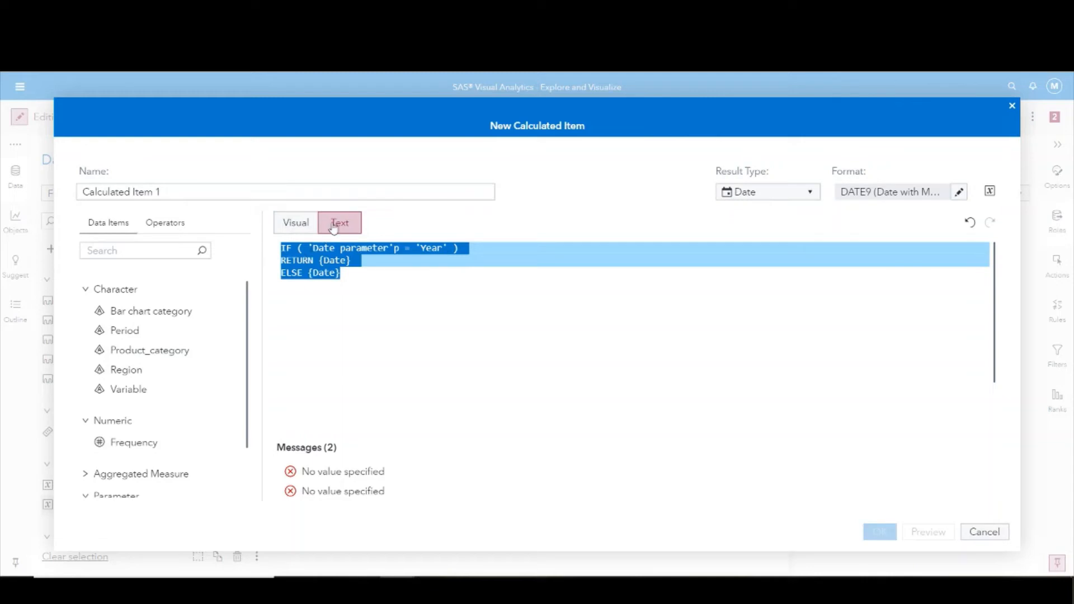
left_click(989, 534)
Start a new calculated item in FOOD SHOP and paste the copied IF...ELSE expression as its text.
left_click(176, 193)
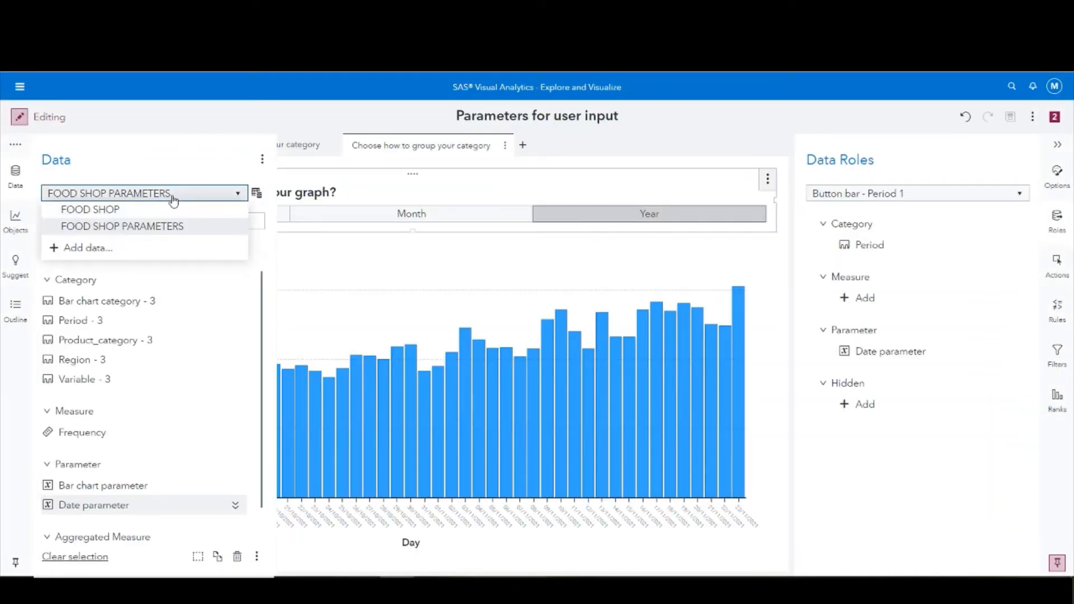
left_click(153, 209)
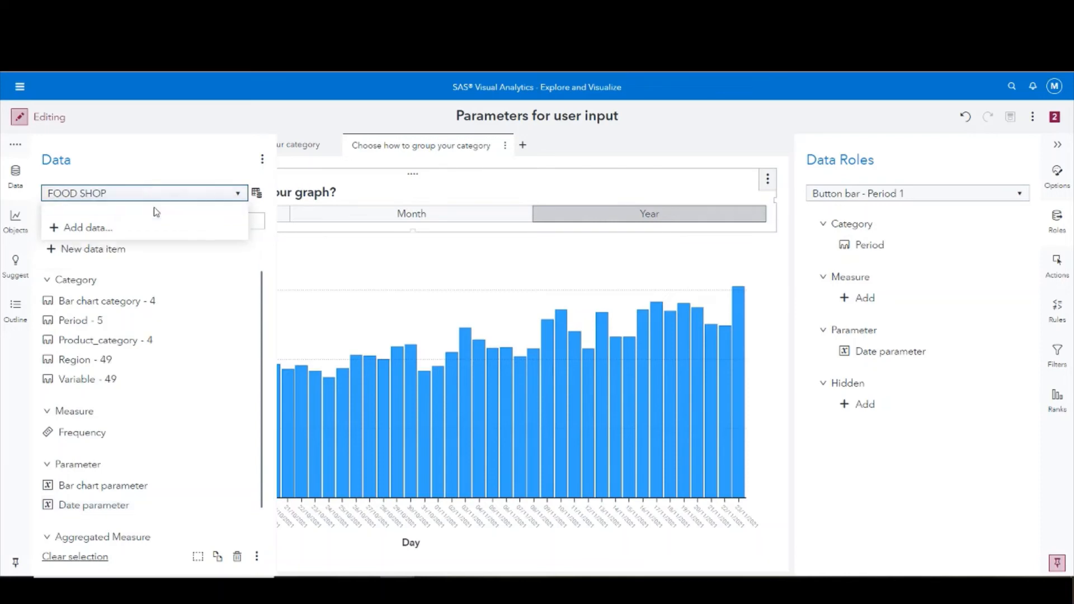
left_click(118, 249)
left_click(100, 325)
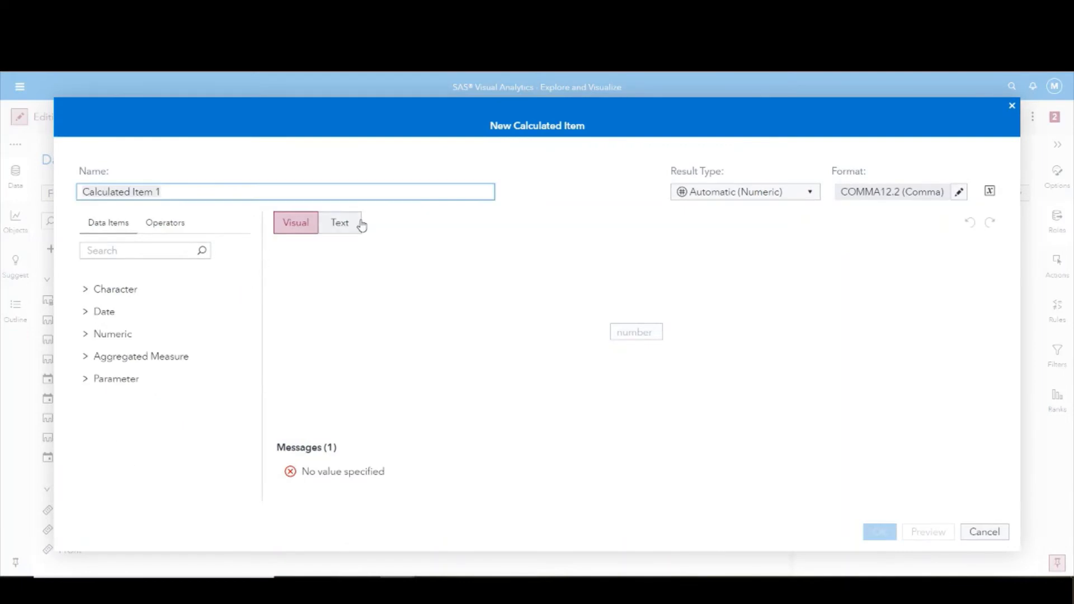
left_click(356, 223)
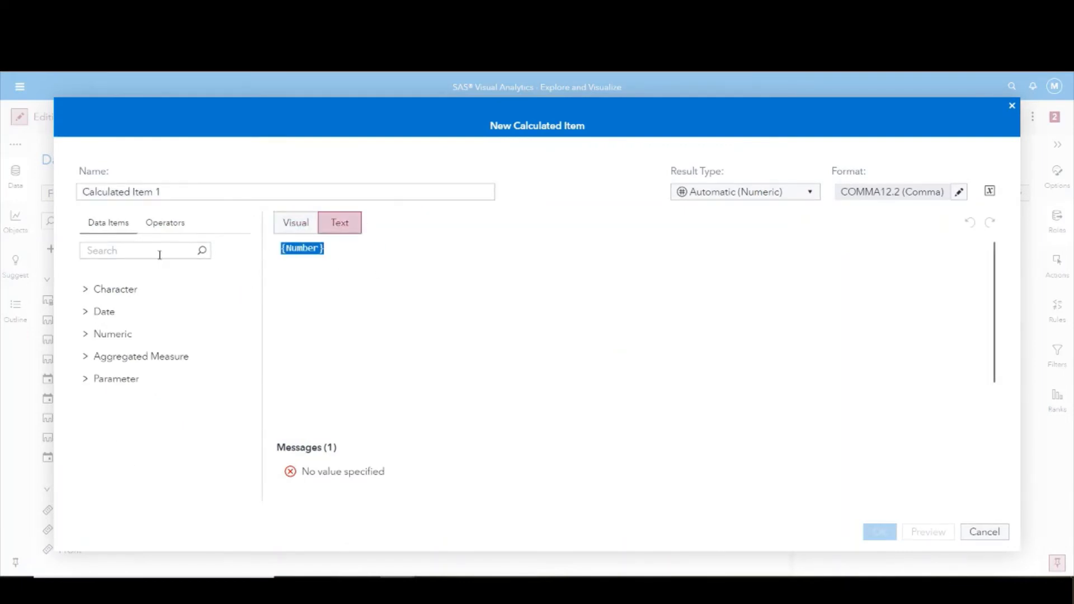
type("IF ( 'Date parameter'p = 'Year' ) RETURN [Date] ELSE [Date]")
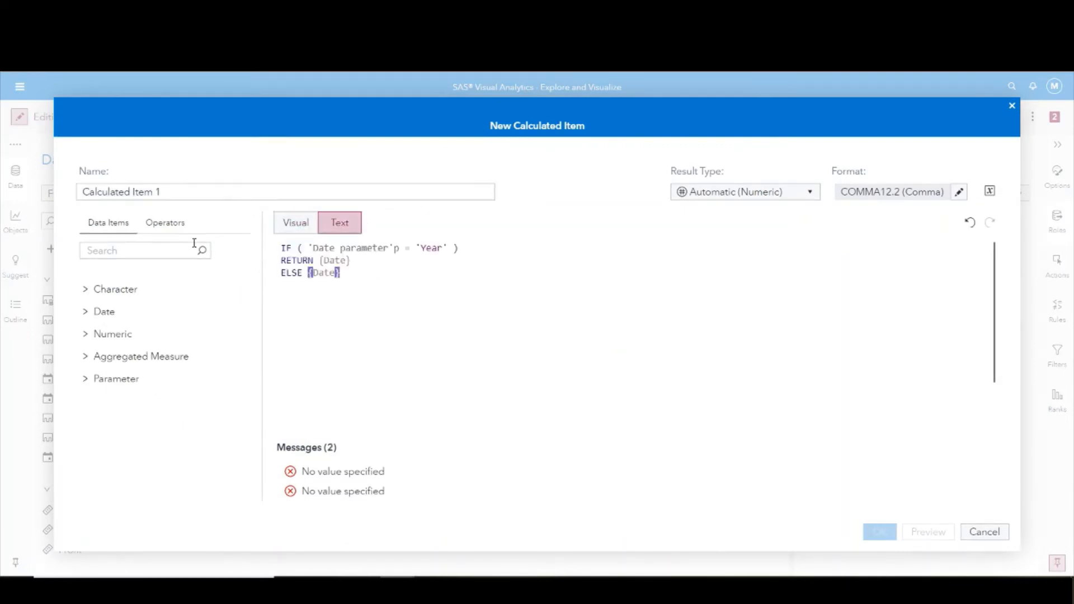
Set the calculated item's result type to Date, show the expression visually and name the item Period.
left_click(787, 201)
left_click(757, 245)
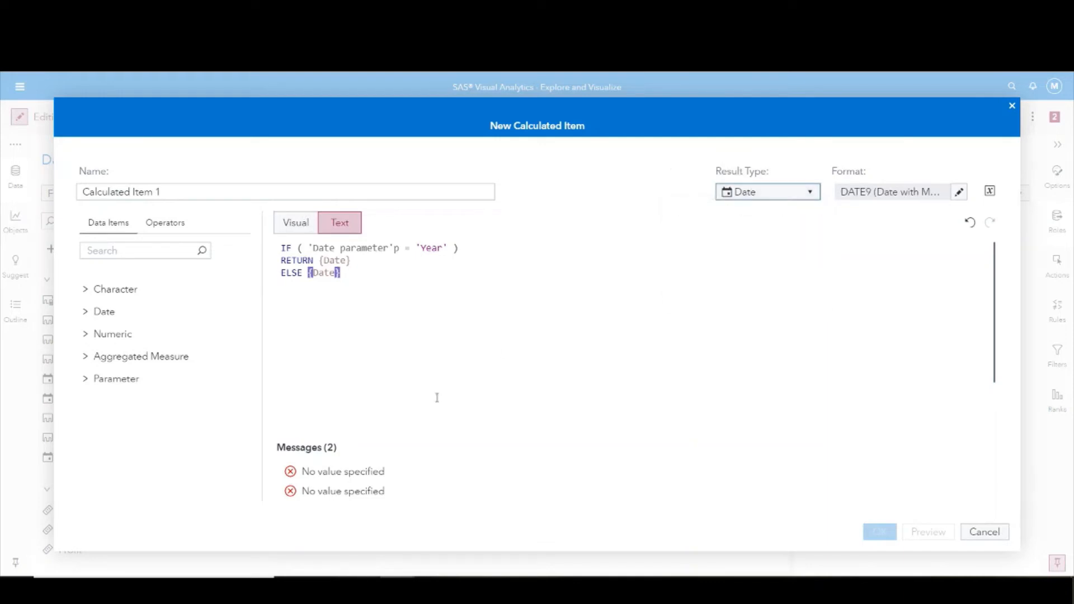
left_click(563, 474)
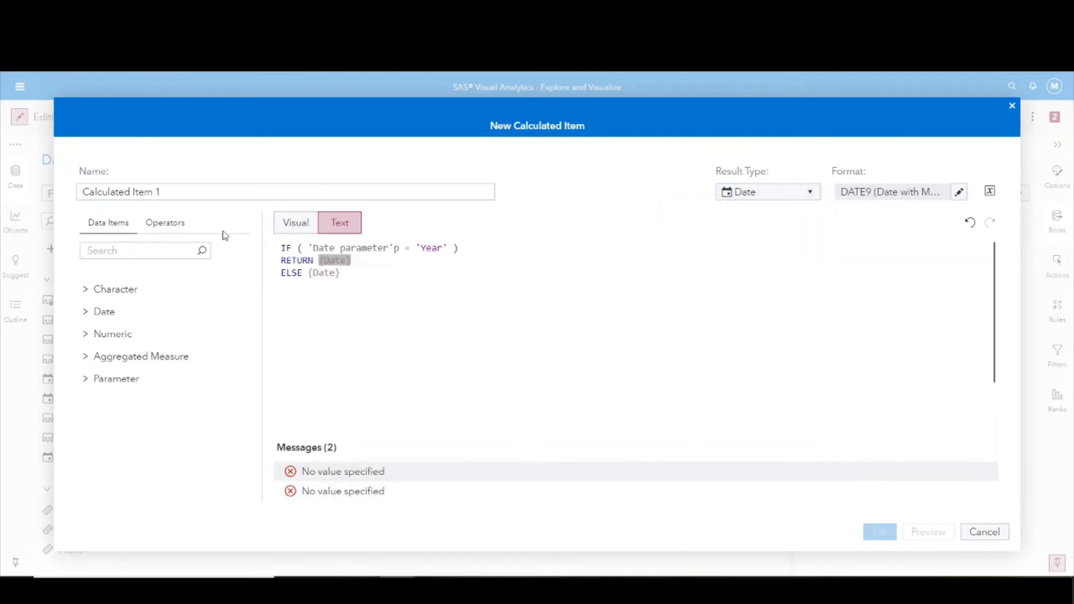
left_click(293, 225)
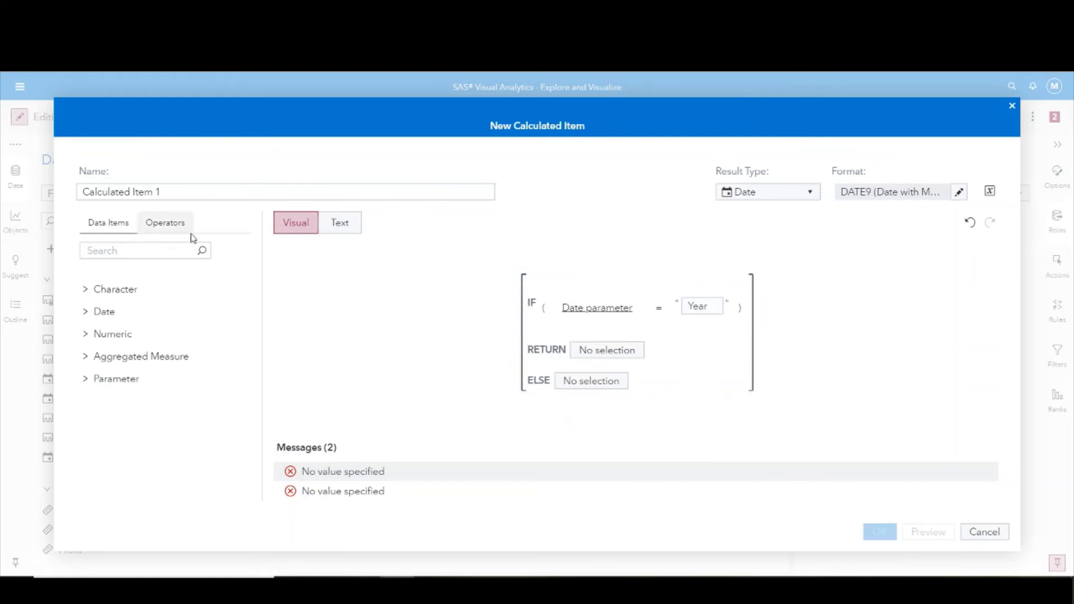
left_click(181, 188)
key("ctrl+a")
type("Period")
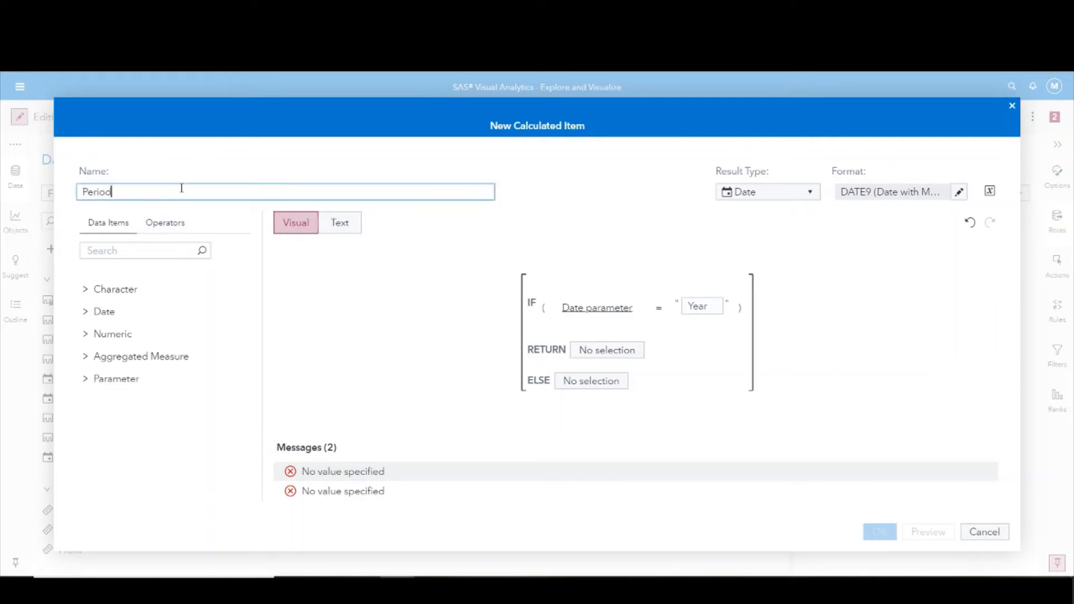
left_click(350, 384)
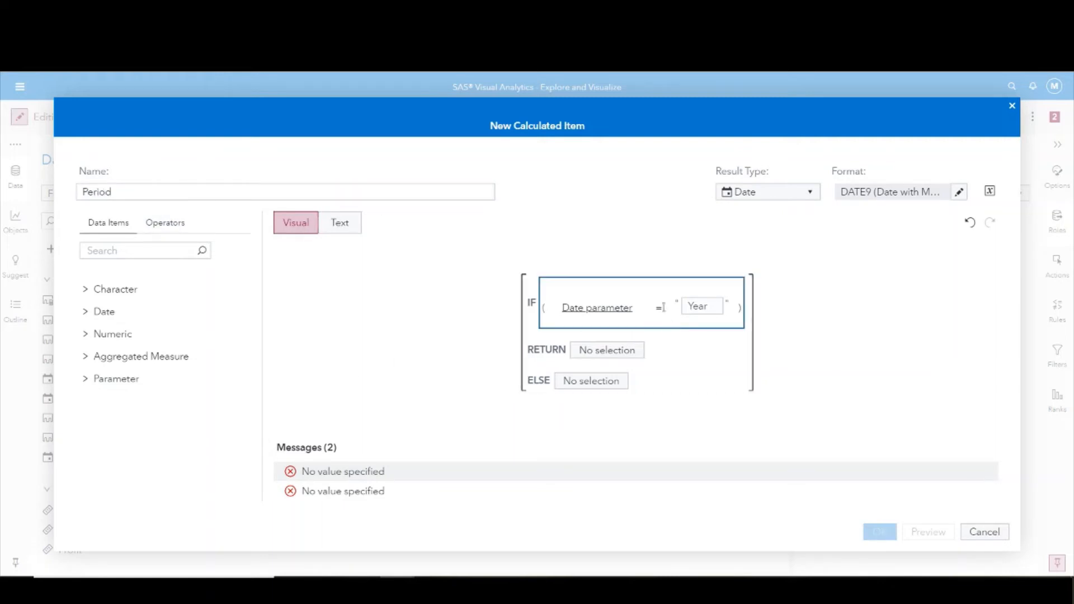
left_click(727, 307)
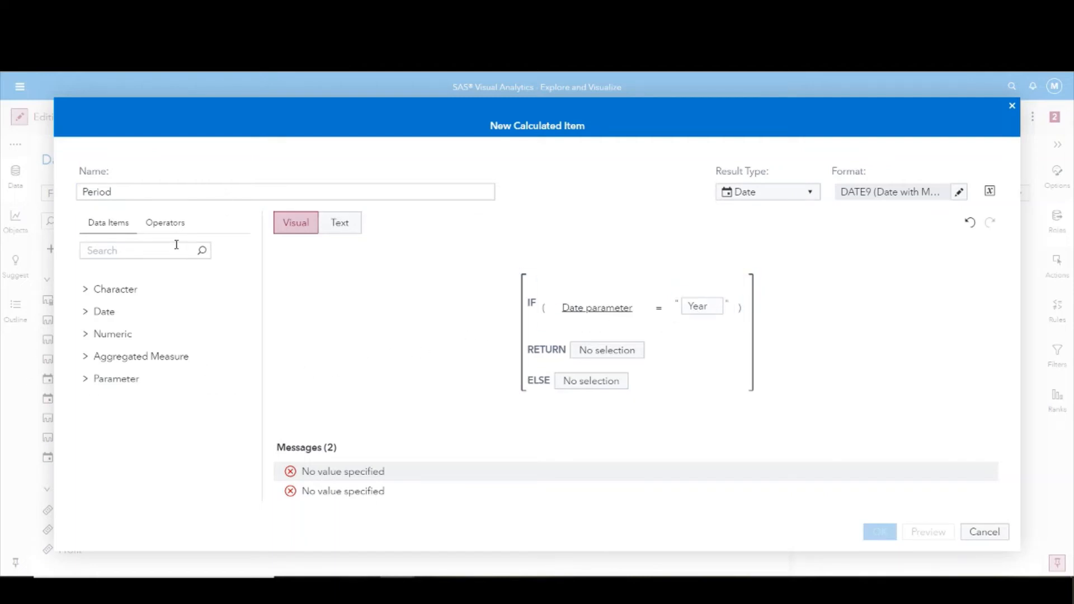
Make the Period expression return the Year date item when Date parameter equals Year.
left_click(103, 333)
left_click(106, 312)
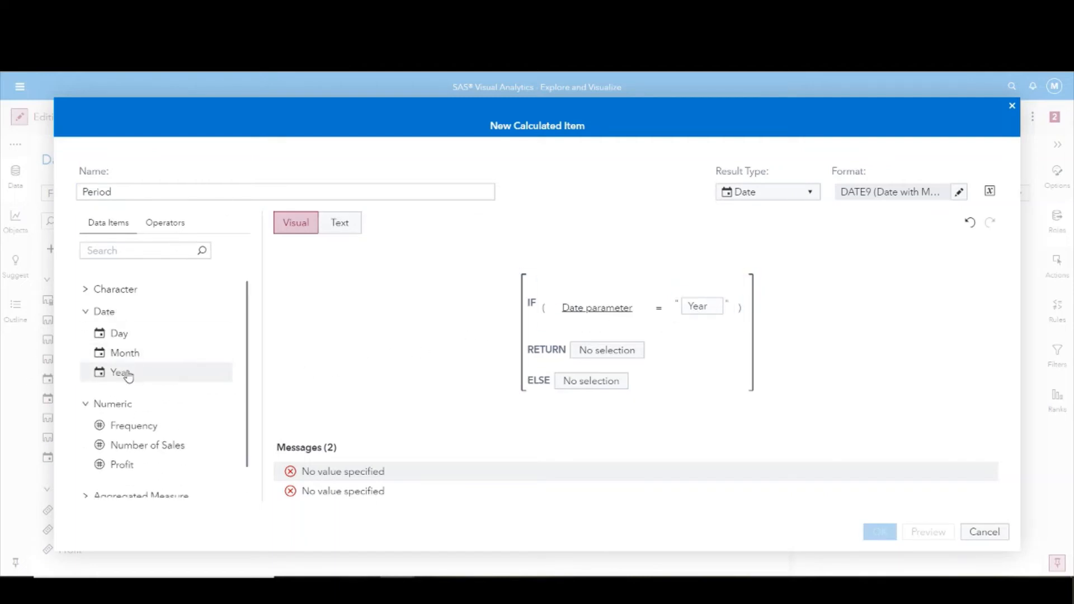
left_click_drag(128, 378, 629, 360)
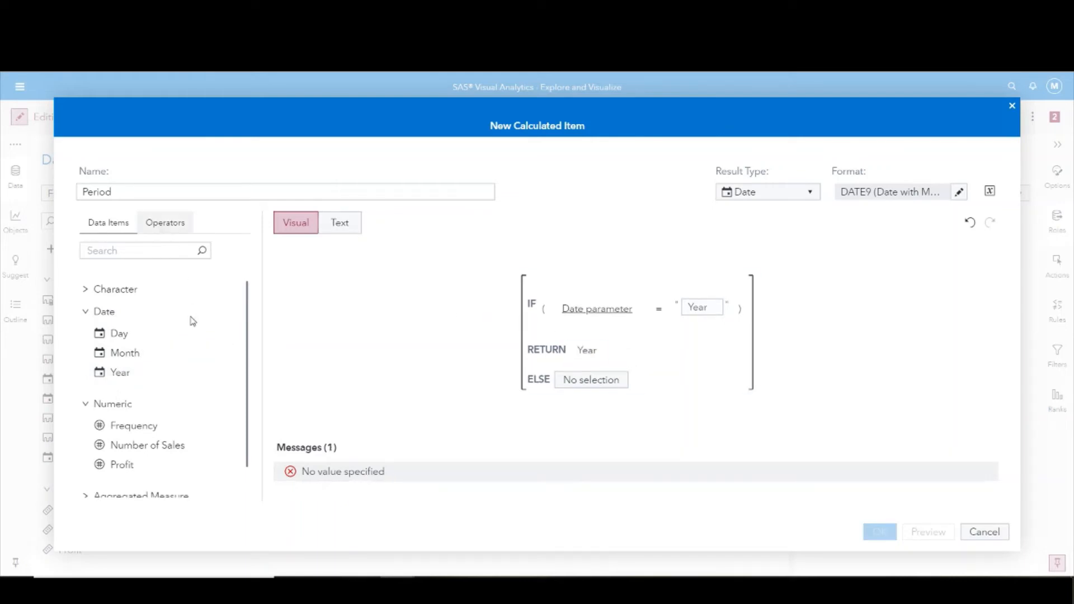
Nest a second IF...ELSE operator in the Period expression's ELSE branch and place Date parameter in its condition.
left_click(125, 317)
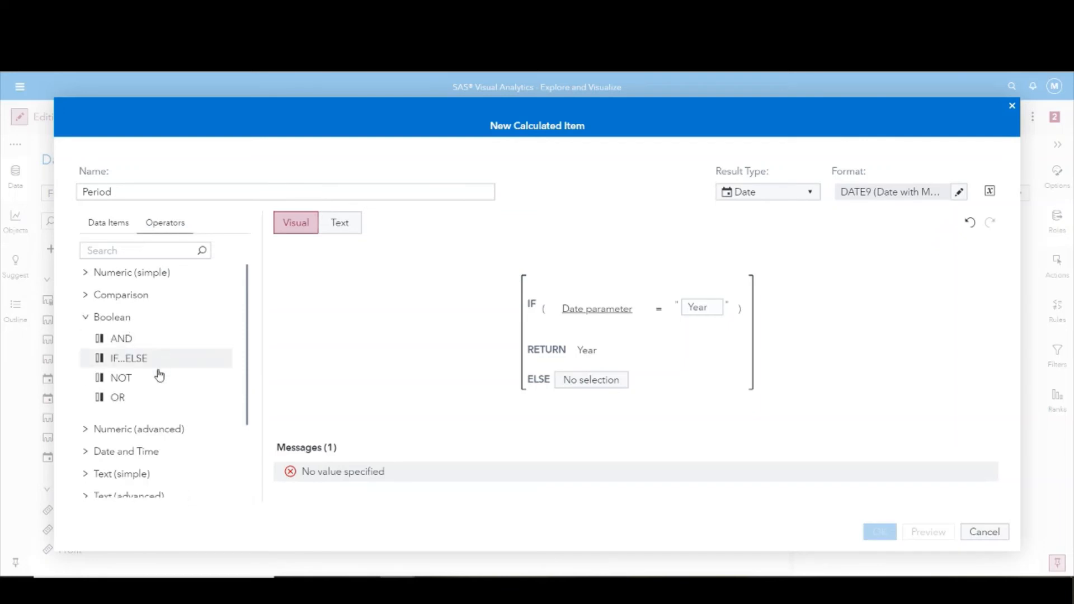
left_click_drag(131, 358, 595, 386)
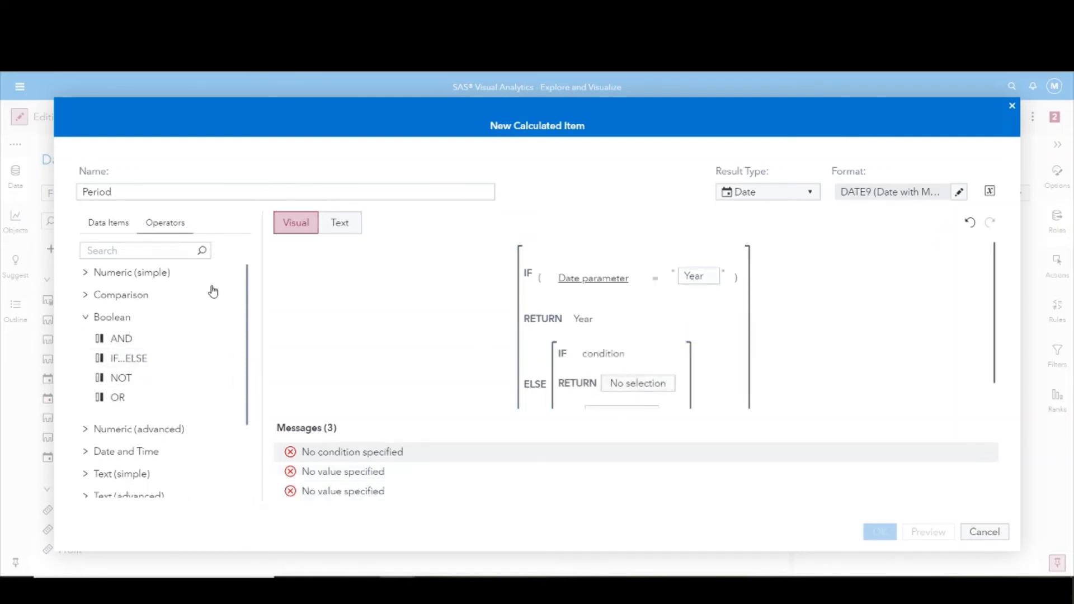
left_click(104, 224)
scroll(127, 361, "down", 1)
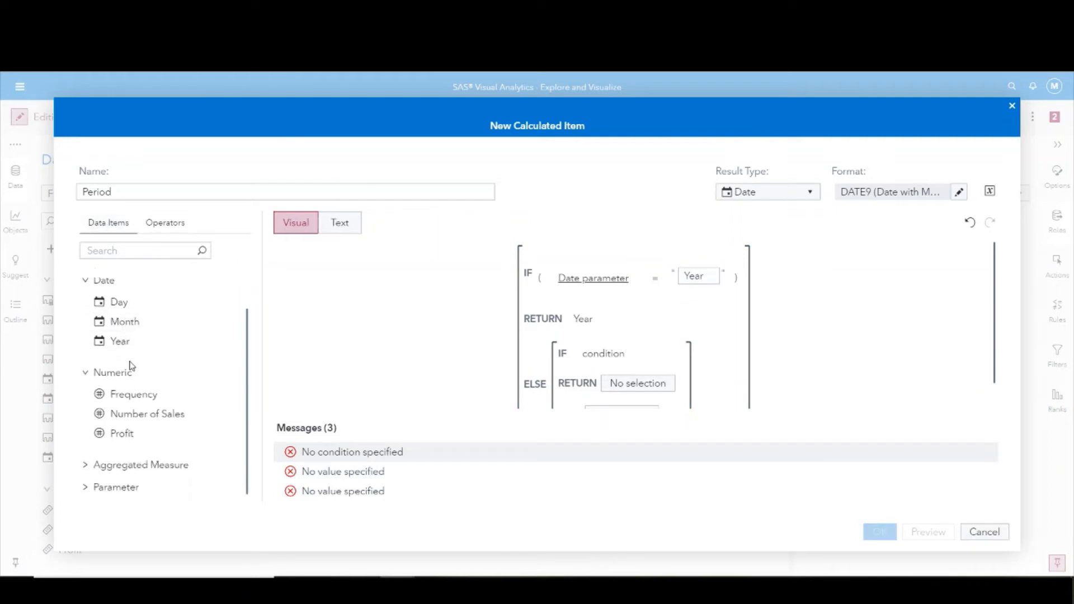
left_click(137, 486)
scroll(125, 438, "down", 2)
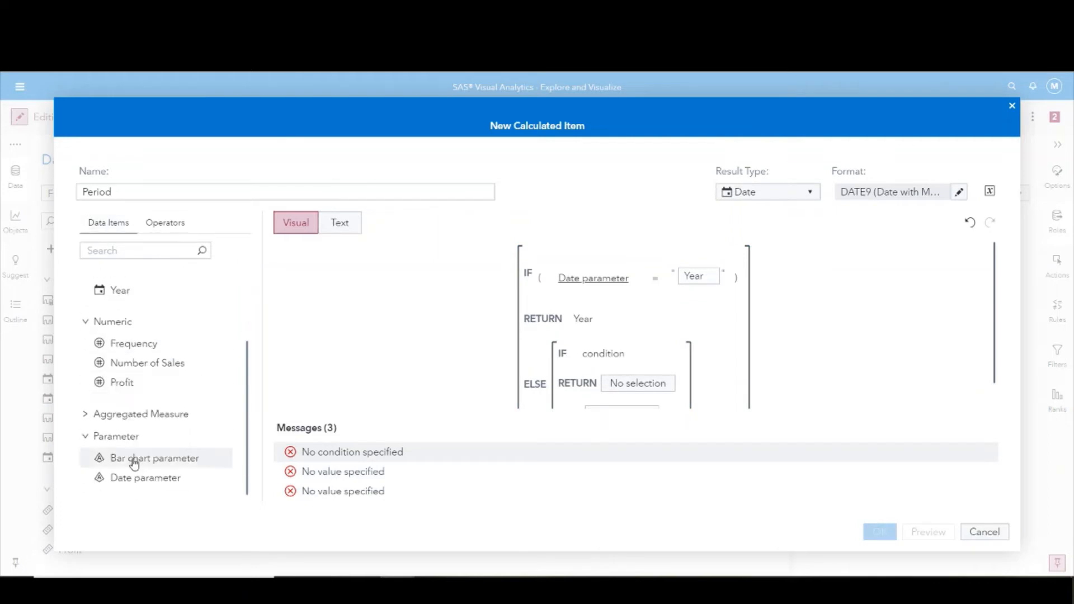
left_click_drag(130, 484, 615, 352)
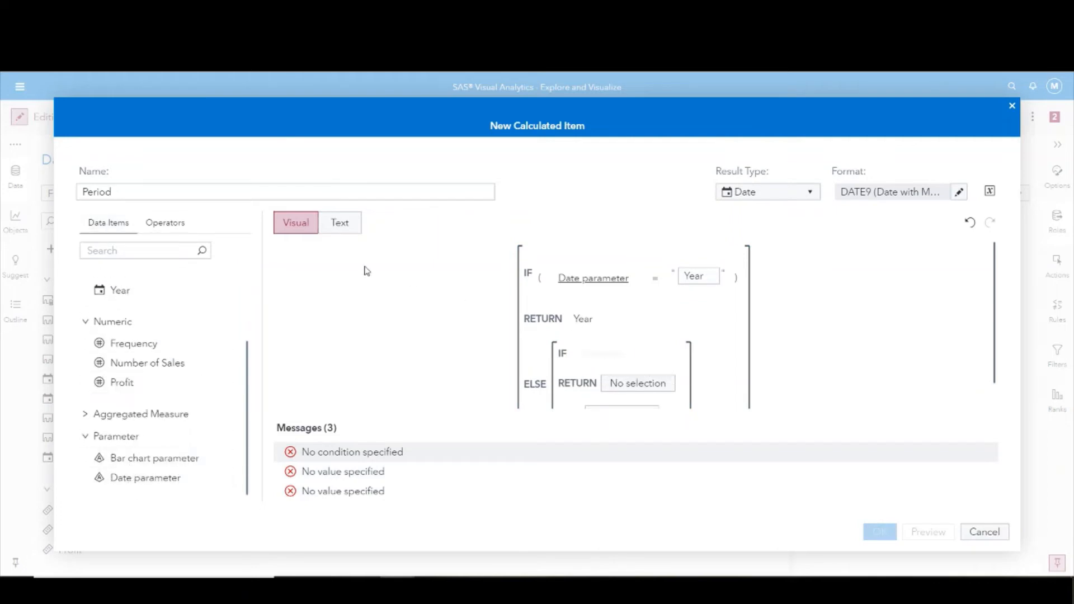
scroll(136, 380, "up", 3)
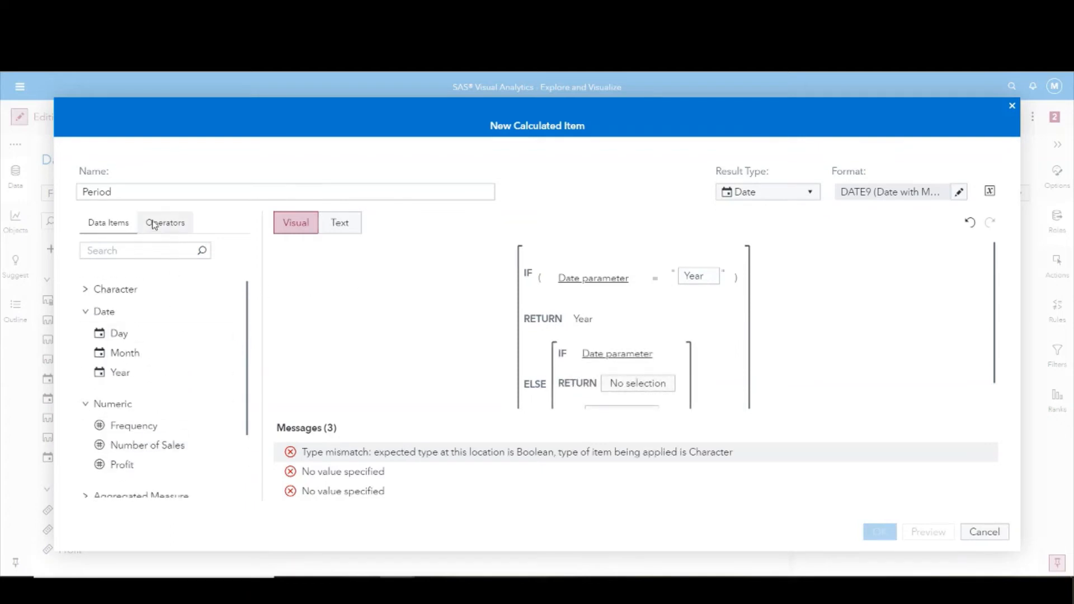
Complete the nested condition in the expression's text form so it tests Date parameter = 'Month'.
left_click(156, 226)
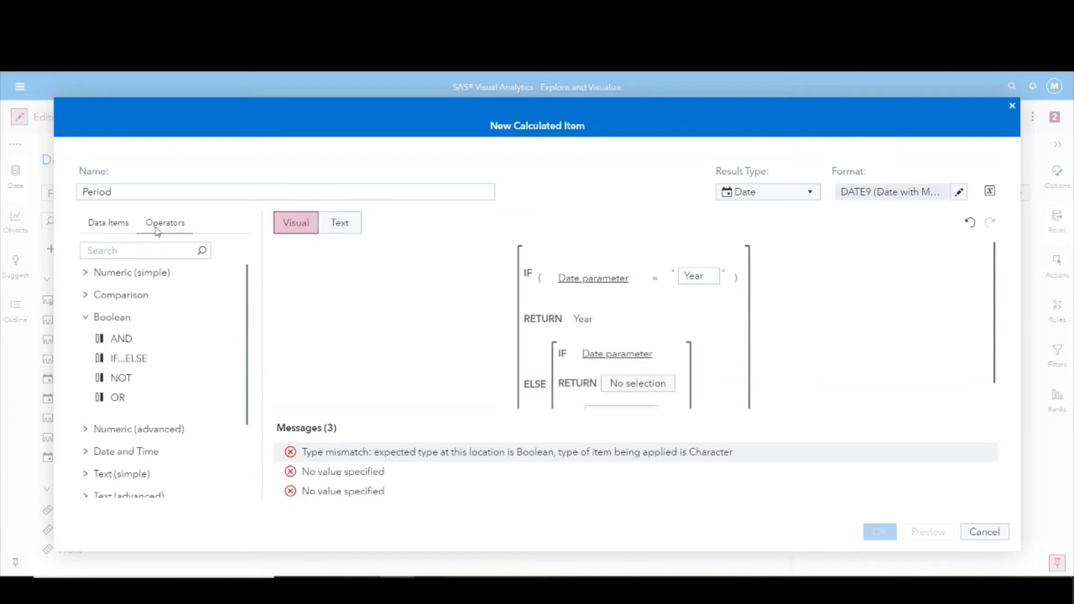
left_click(337, 224)
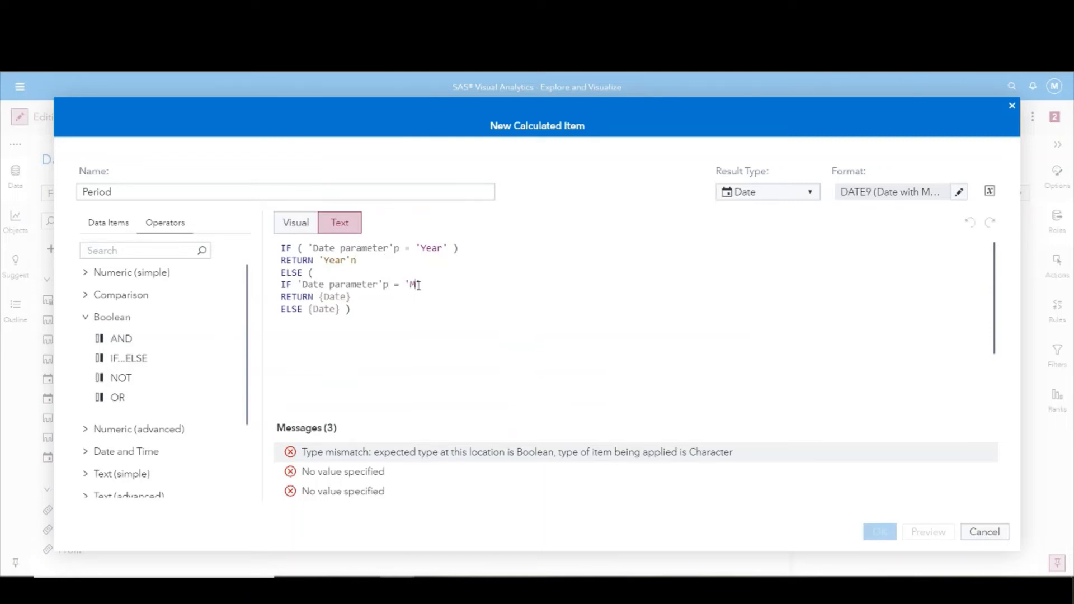
type("onth'")
Replace the nested RETURN placeholder with the date item 'Month'n.
key("Tab")
key("ctrl+shift+Left")
key("ctrl+shift+Left")
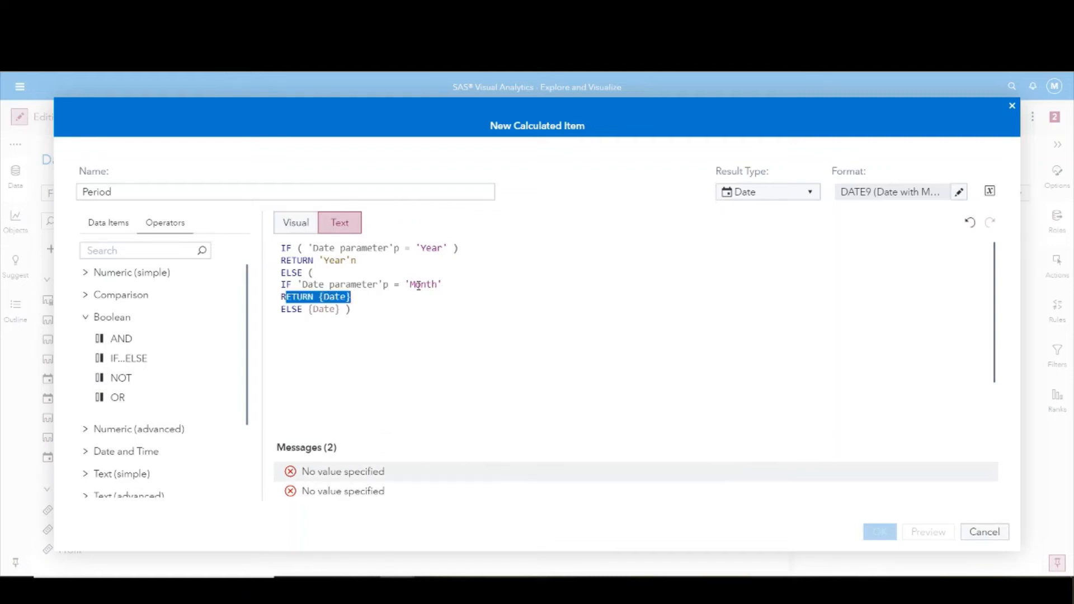
key("shift+Right")
key("shift+Right")
key("shift+Right")
key("shift+Right")
key("shift+Right")
key("shift+Right")
type("'")
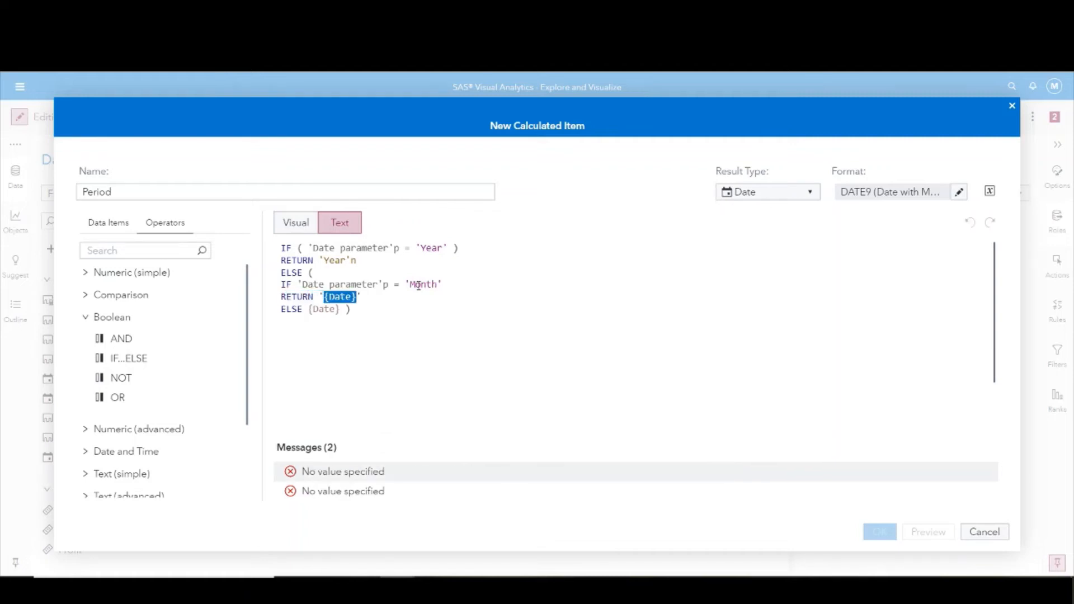
type("Mont")
Replace the final ELSE placeholder of the Period expression with the date item 'Day'n.
key("Down")
key("Left")
key("Left")
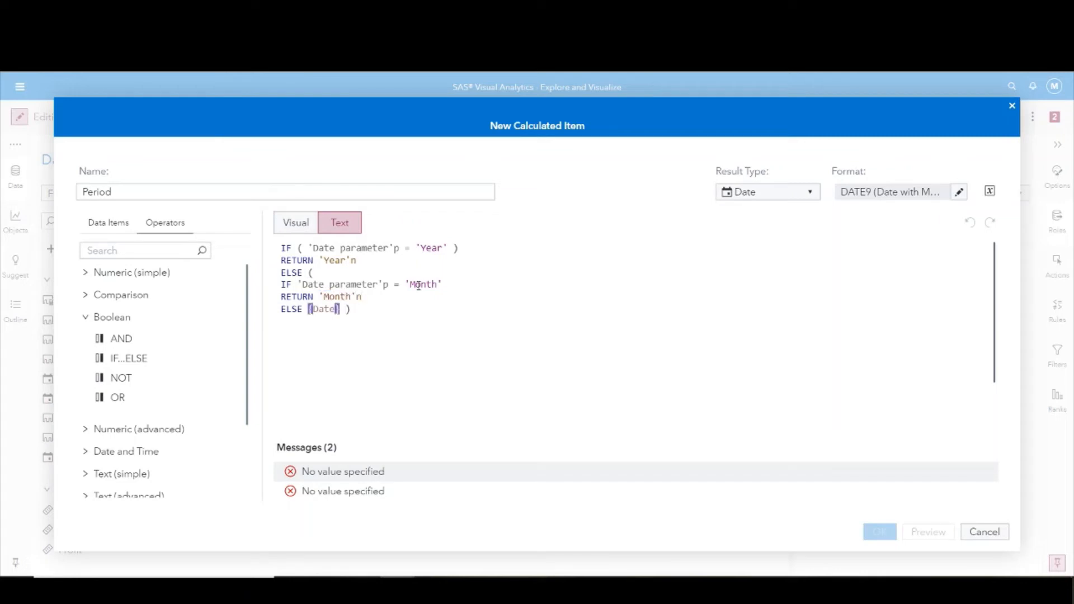
key("shift+Left")
key("shift+Left")
key("shift+Left")
key("shift+Left")
key("shift+Left")
key("shift+Left")
type("Day")
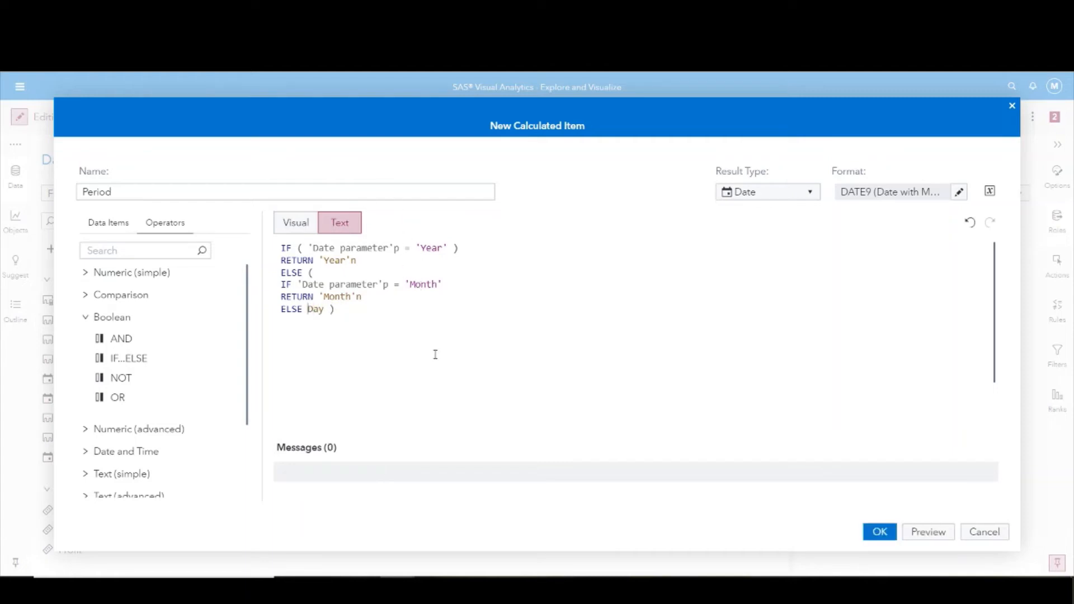
type("'")
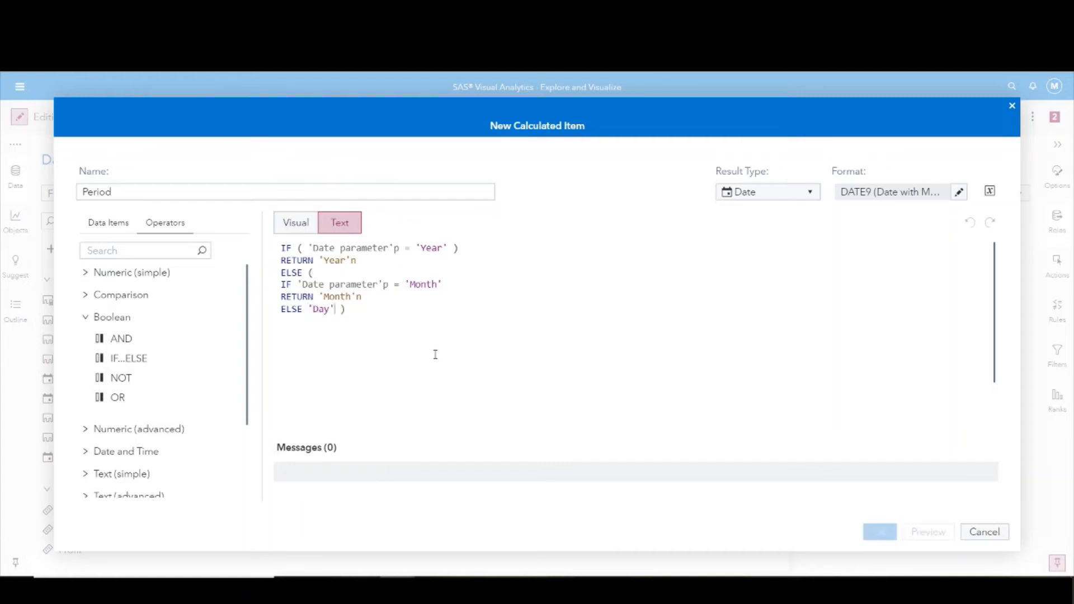
Show the Period expression visually and preview its results, including with Date parameter set to Month.
left_click(306, 228)
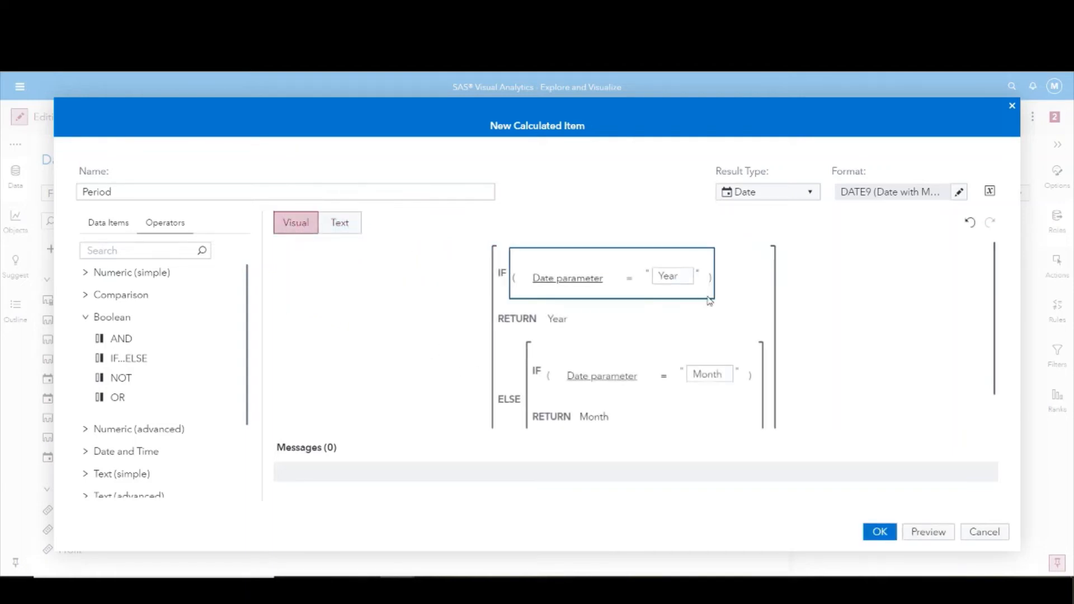
scroll(713, 299, "down", 1)
scroll(737, 374, "up", 1)
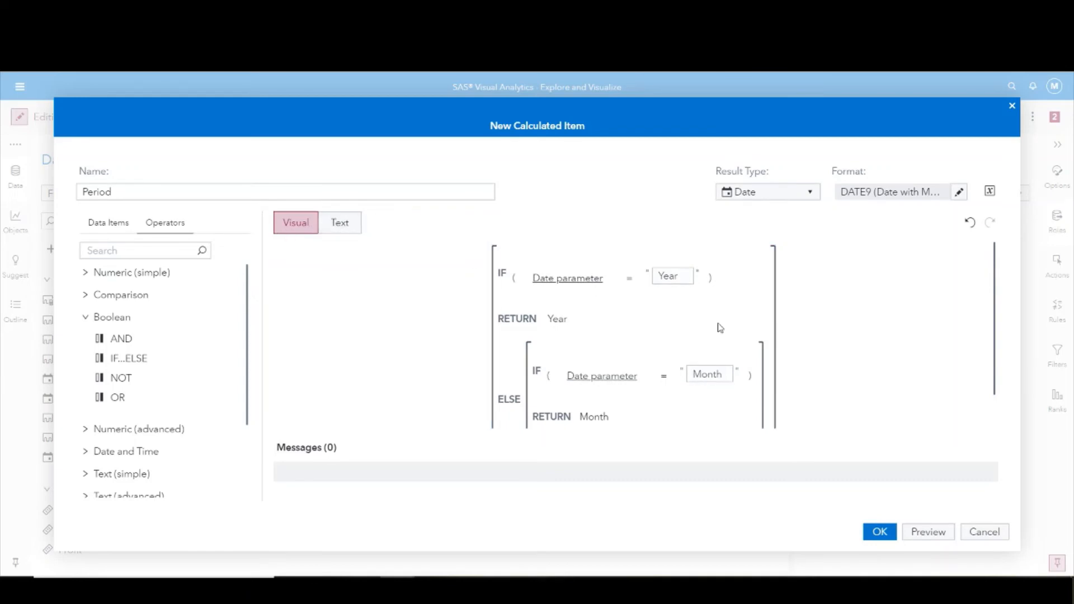
scroll(719, 327, "down", 1)
scroll(684, 334, "up", 1)
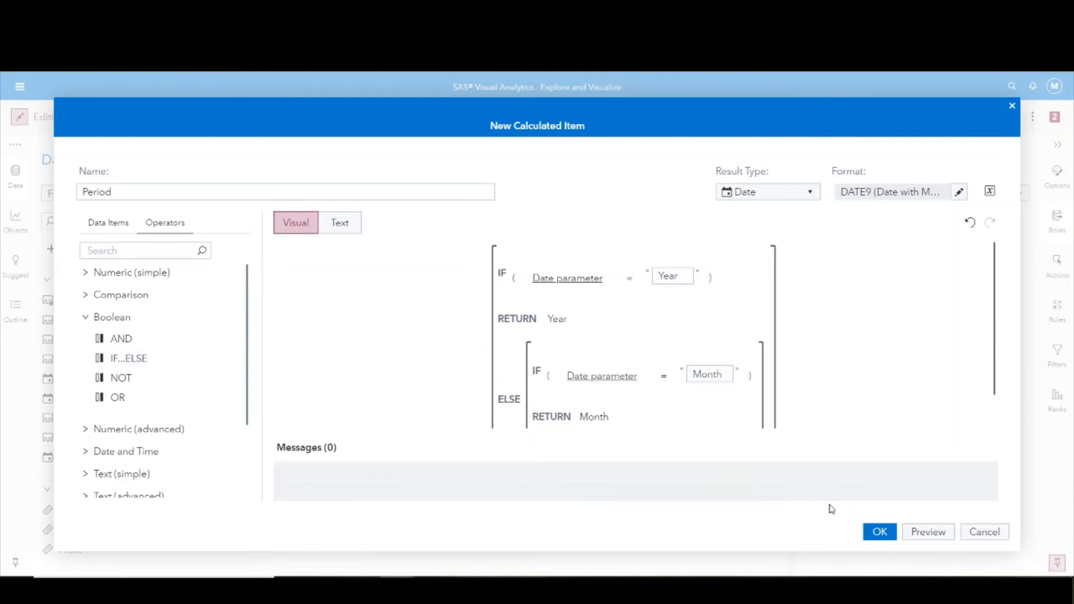
left_click(928, 532)
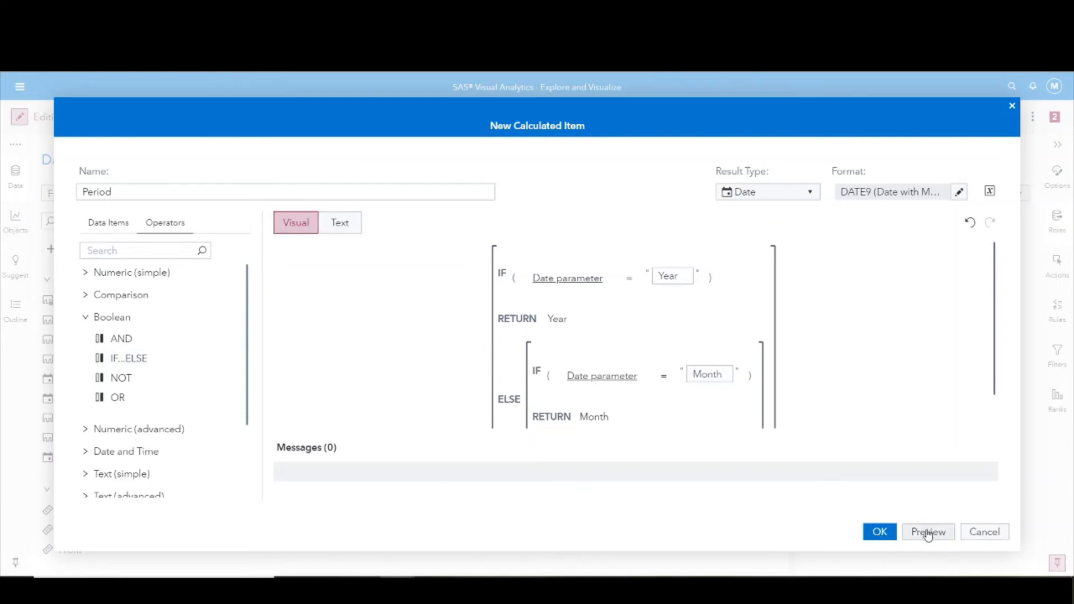
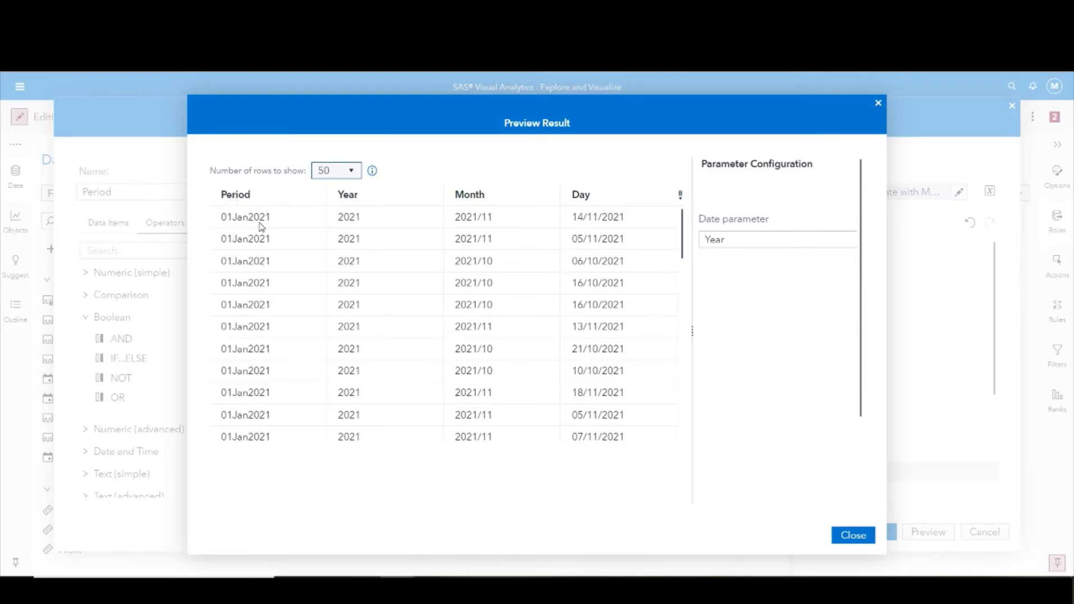
left_click(761, 242)
type("Month")
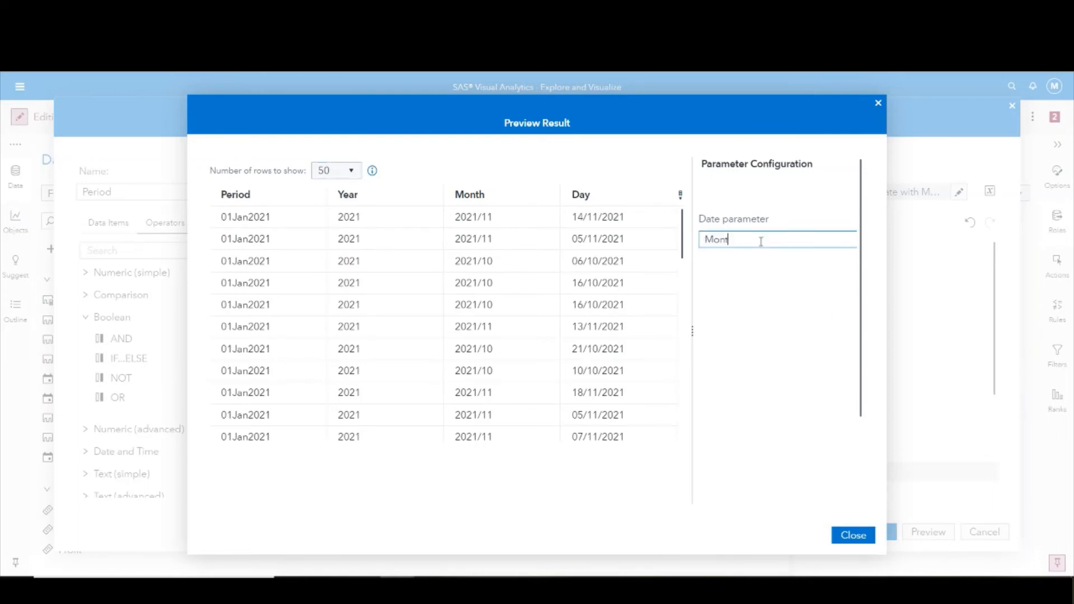
left_click(772, 304)
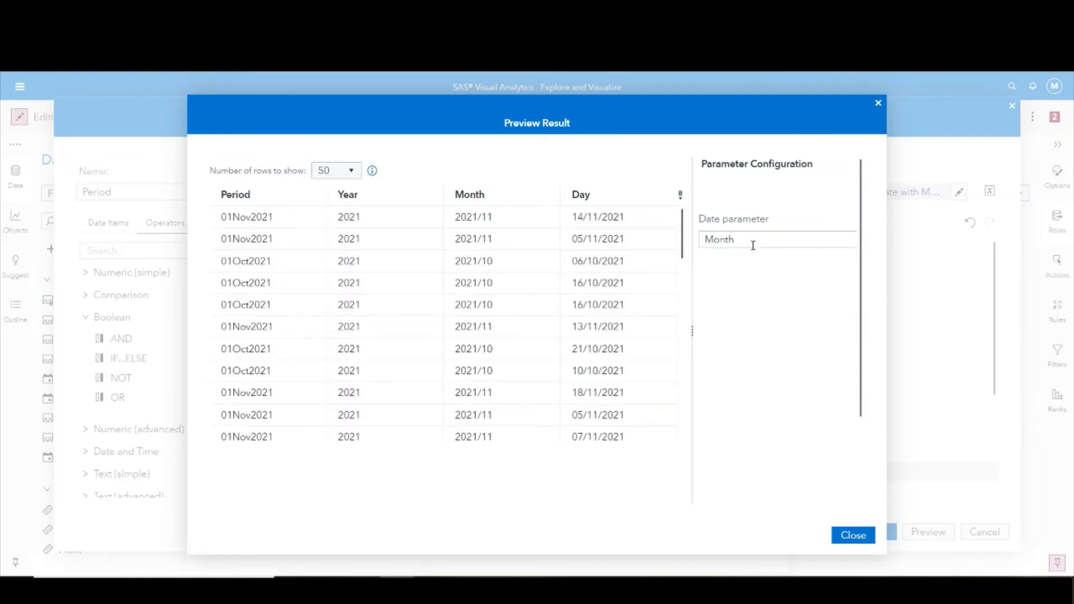
left_click(849, 532)
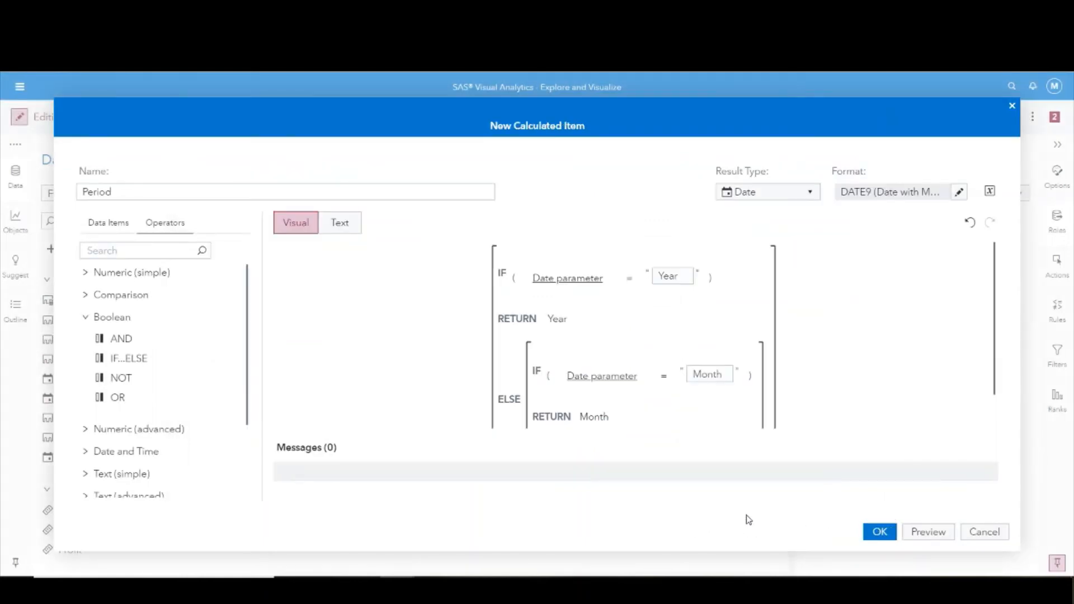
Create the Period calculated item and save the report.
left_click(878, 533)
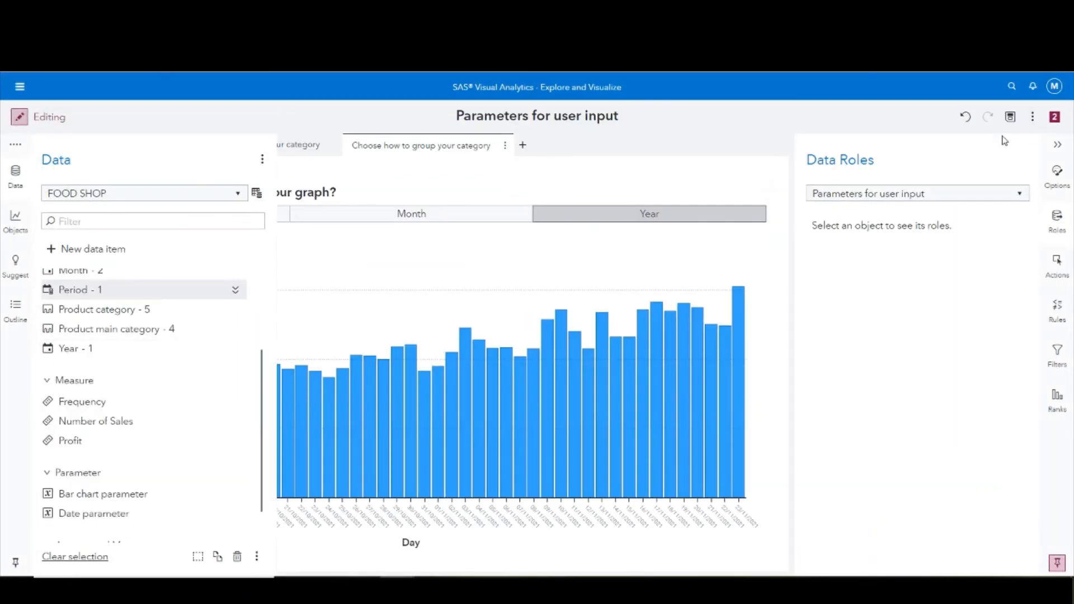
left_click(1010, 117)
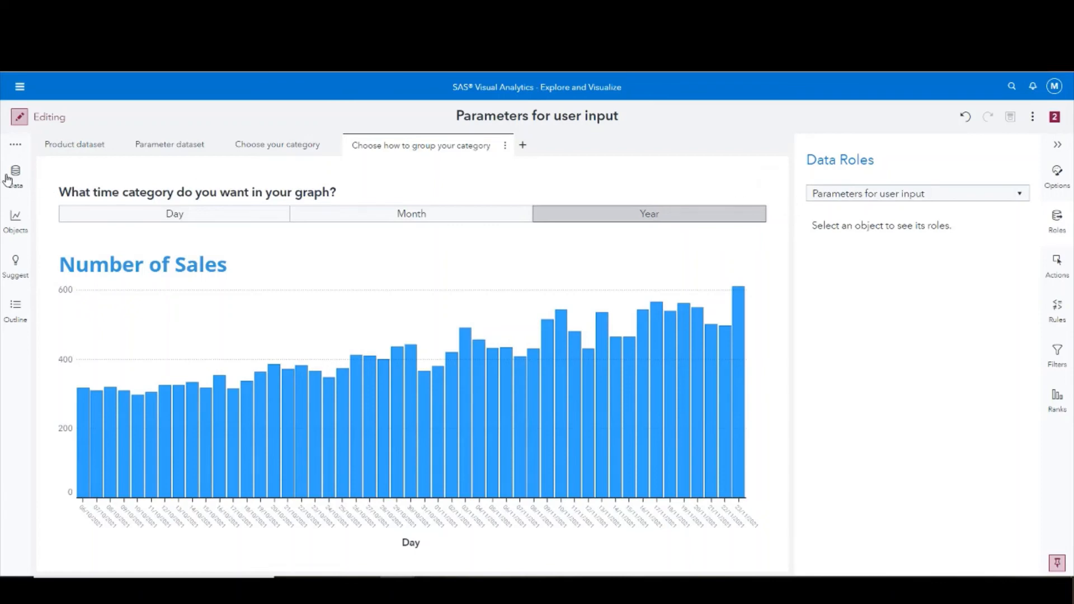
left_click(656, 182)
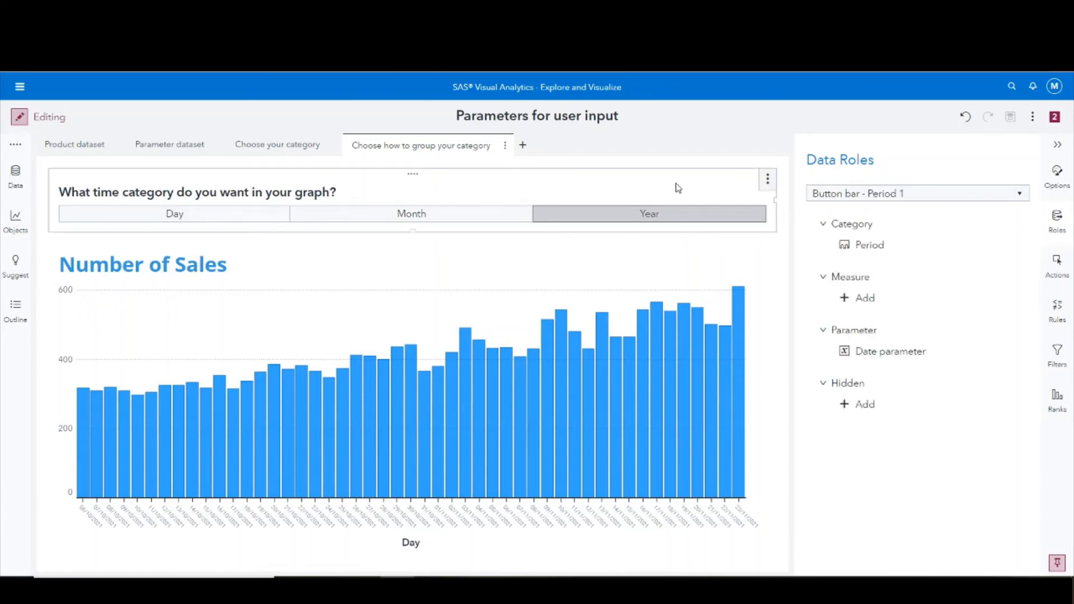
left_click(868, 247)
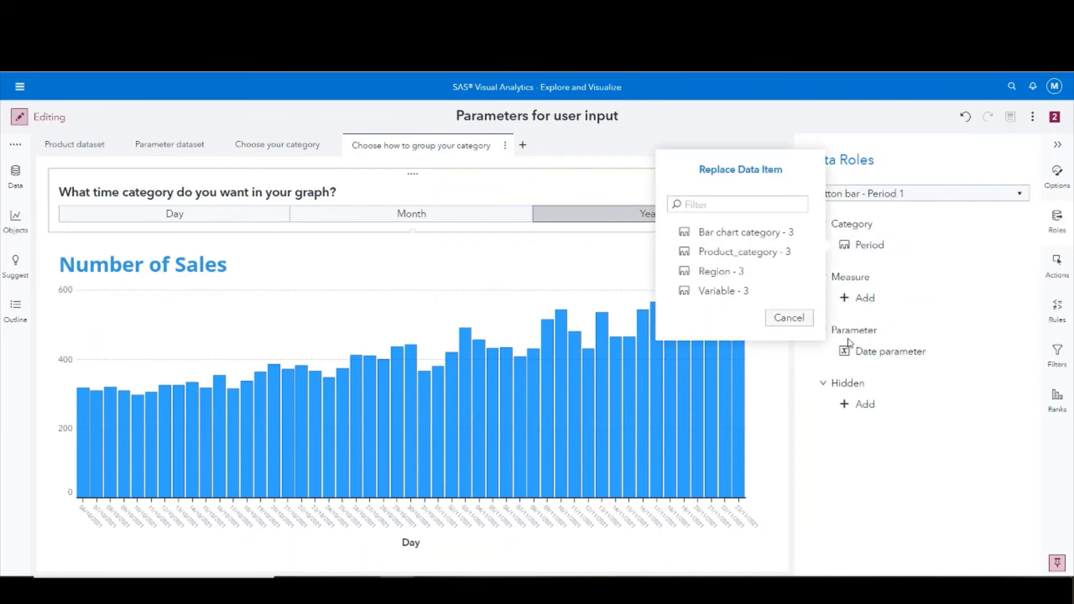
left_click(789, 320)
Replace Day with the calculated item Period as the Number of Sales bar chart's category.
left_click(500, 275)
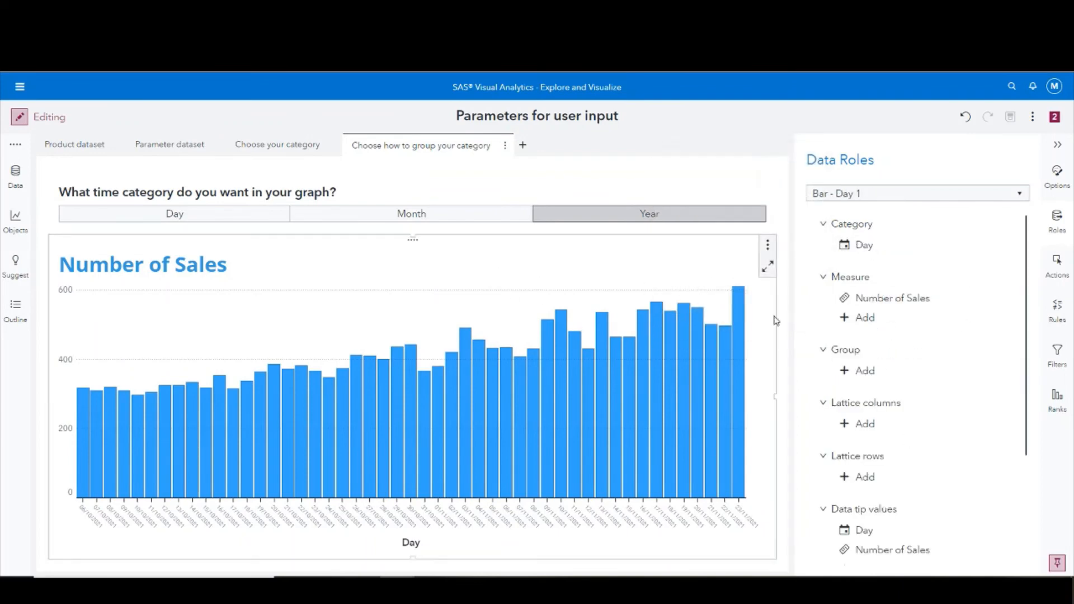
left_click(855, 245)
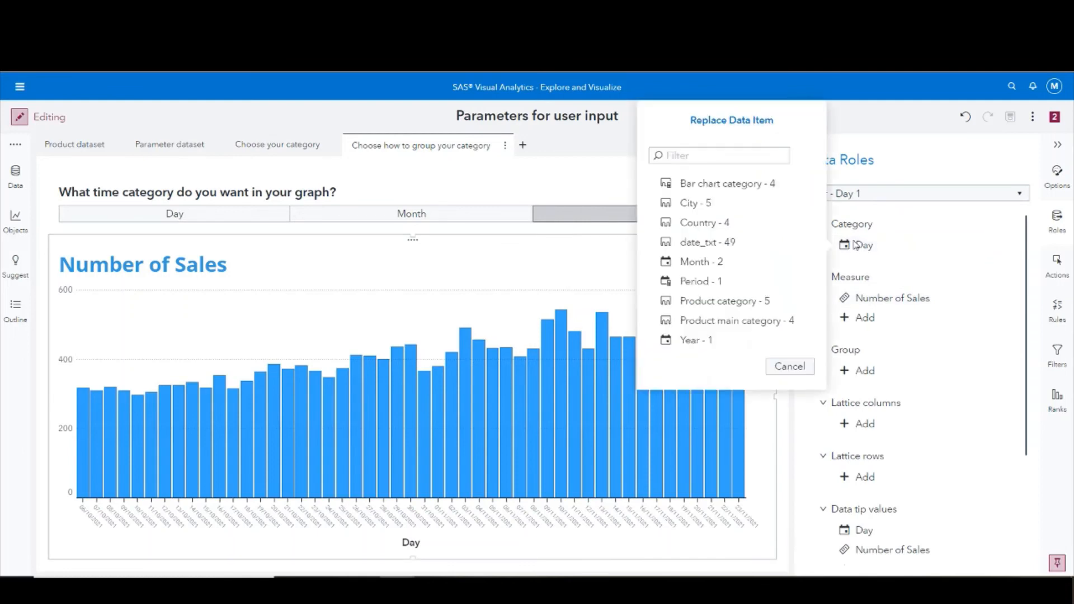
left_click(746, 281)
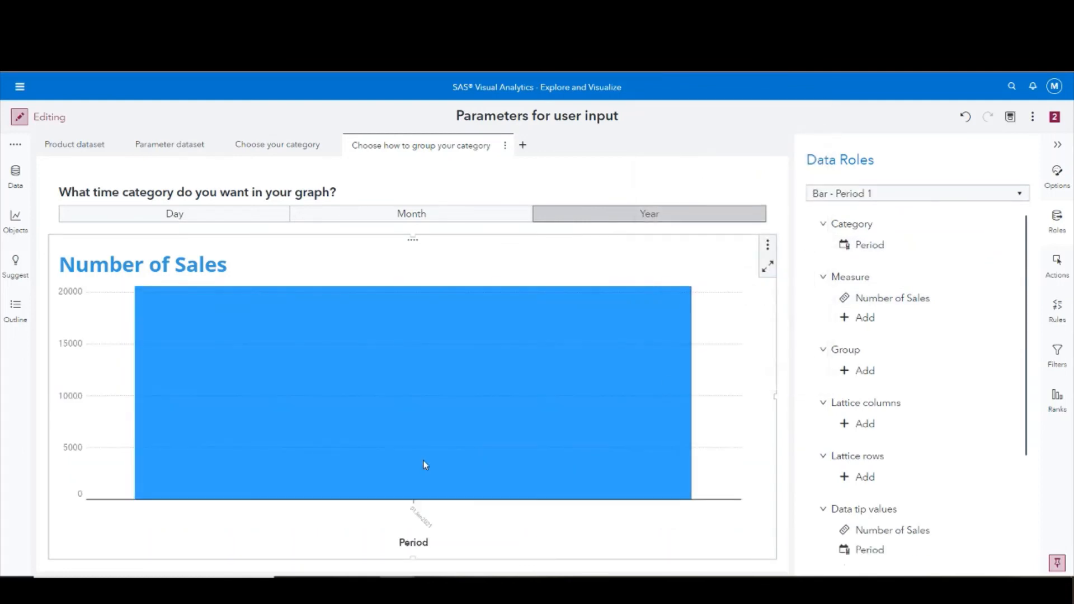
Test the button bar by grouping the Number of Sales chart by Month and by Day.
left_click(747, 189)
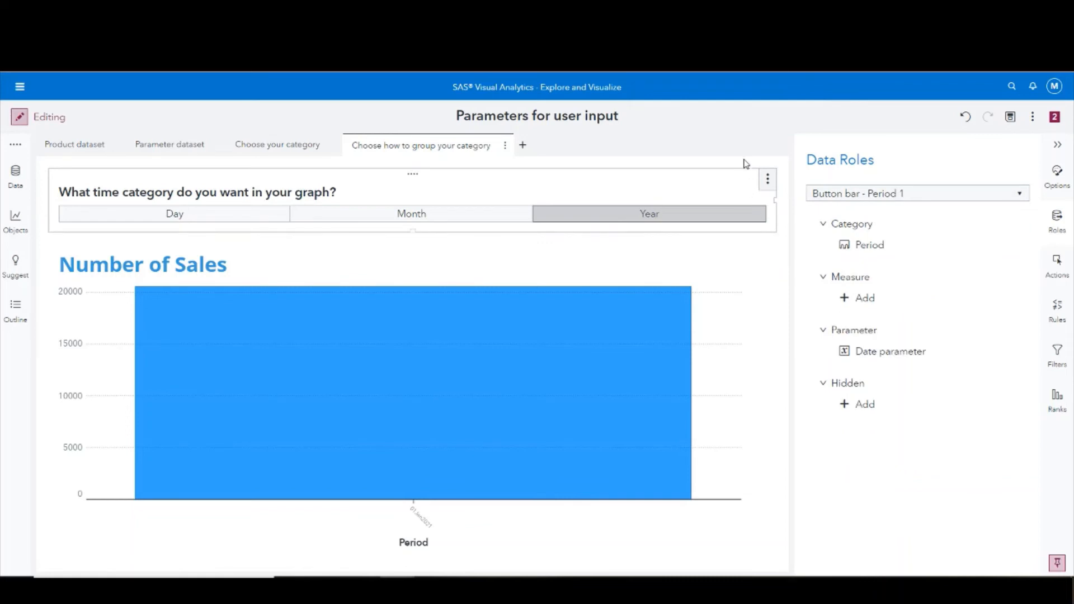
left_click(403, 217)
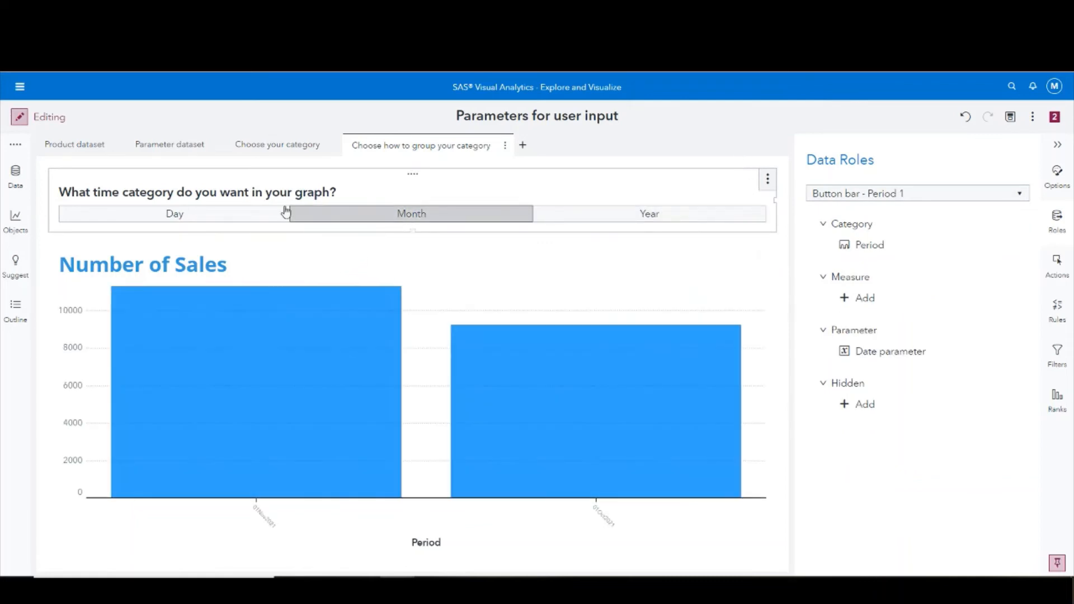
left_click(246, 214)
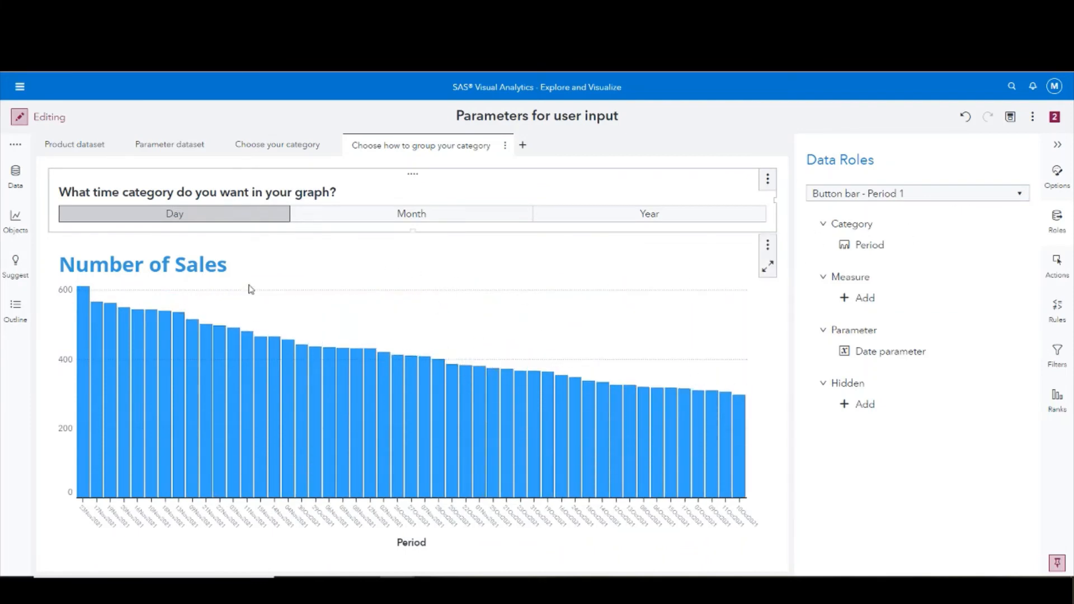
Sort the Number of Sales bar chart by Period ascending and check it grouped by Month and by Year.
right_click(529, 300)
mouse_move(673, 197)
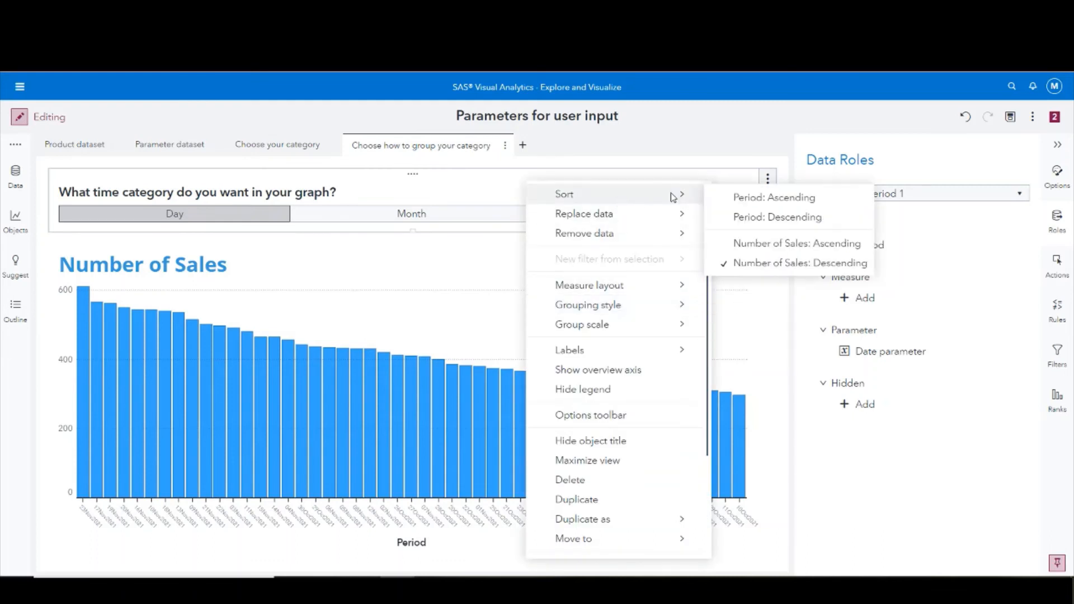
left_click(772, 197)
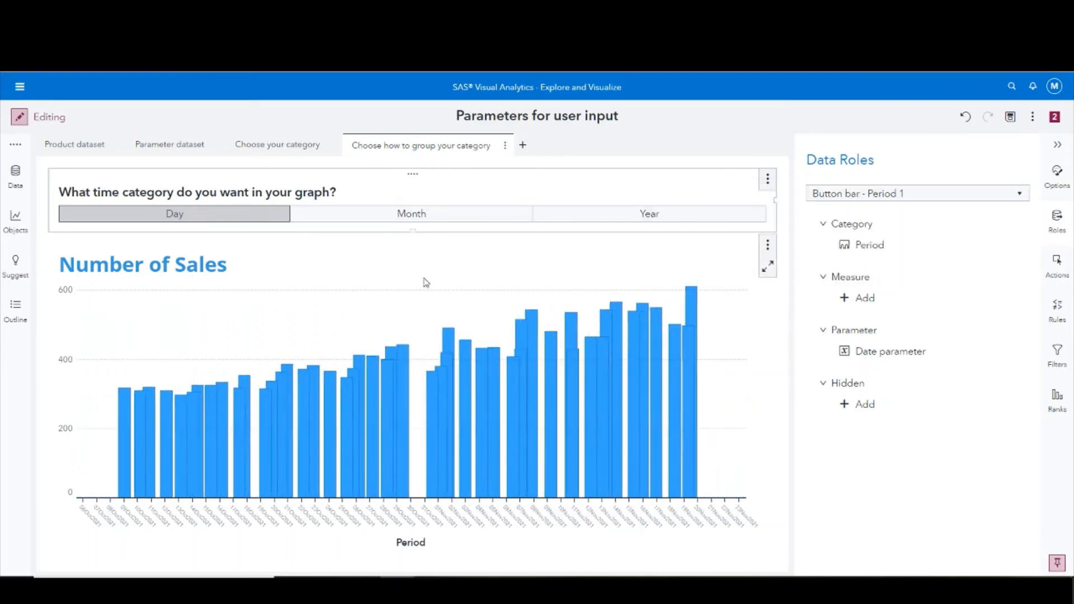
left_click(408, 218)
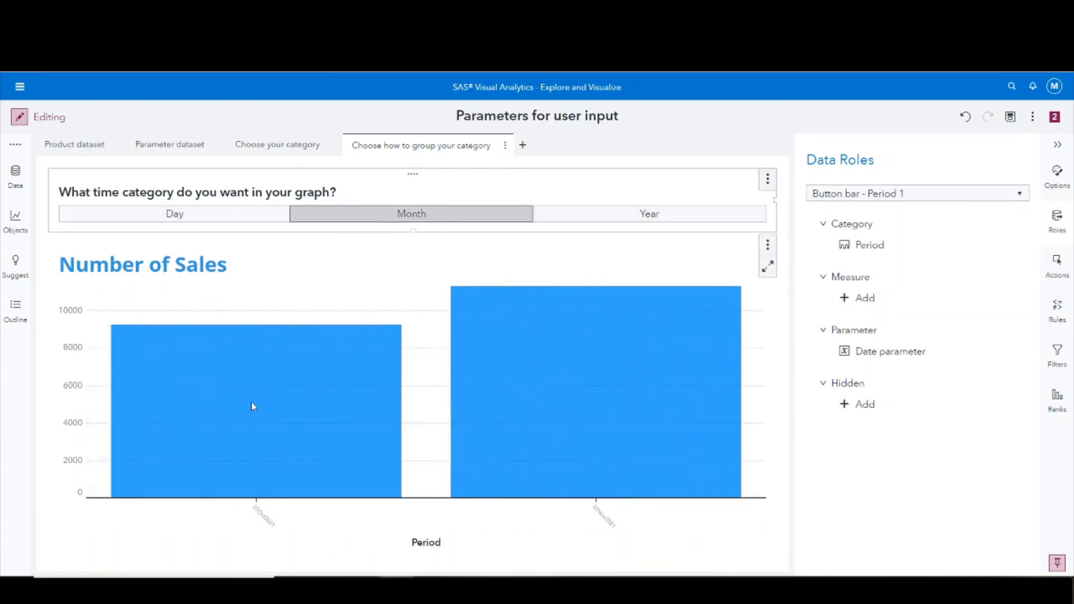
left_click(568, 218)
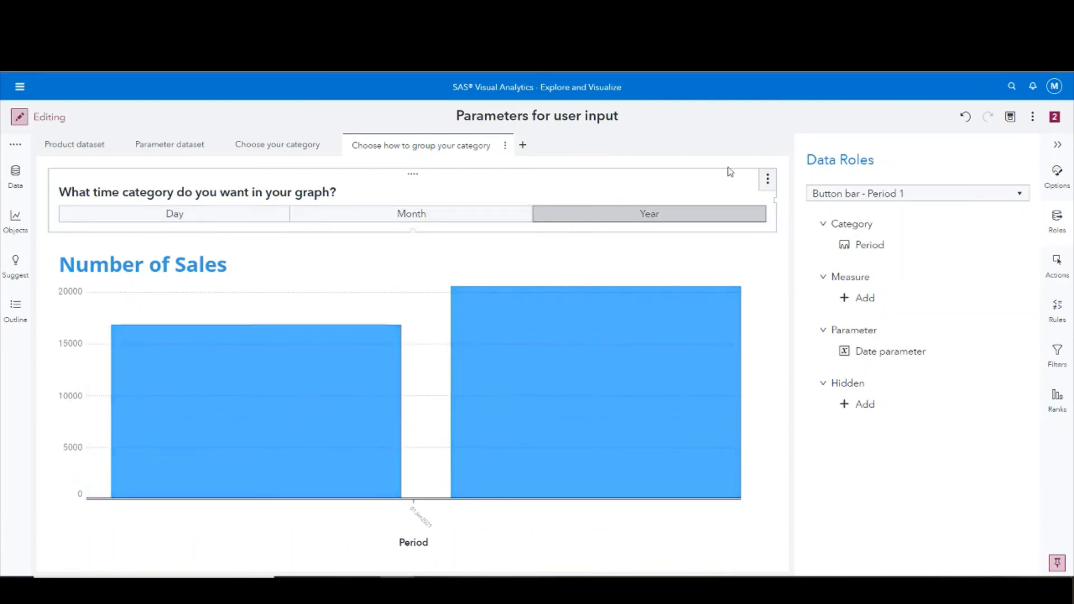
Save the report, collapse the data roles, and group the Number of Sales bar chart by Day.
left_click(1009, 119)
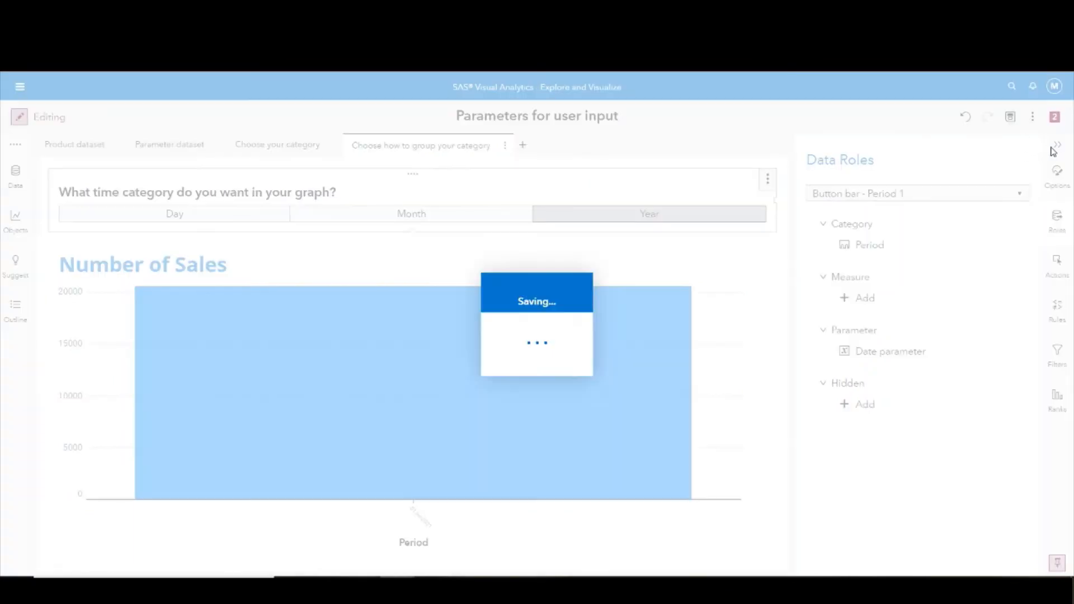
left_click(1057, 148)
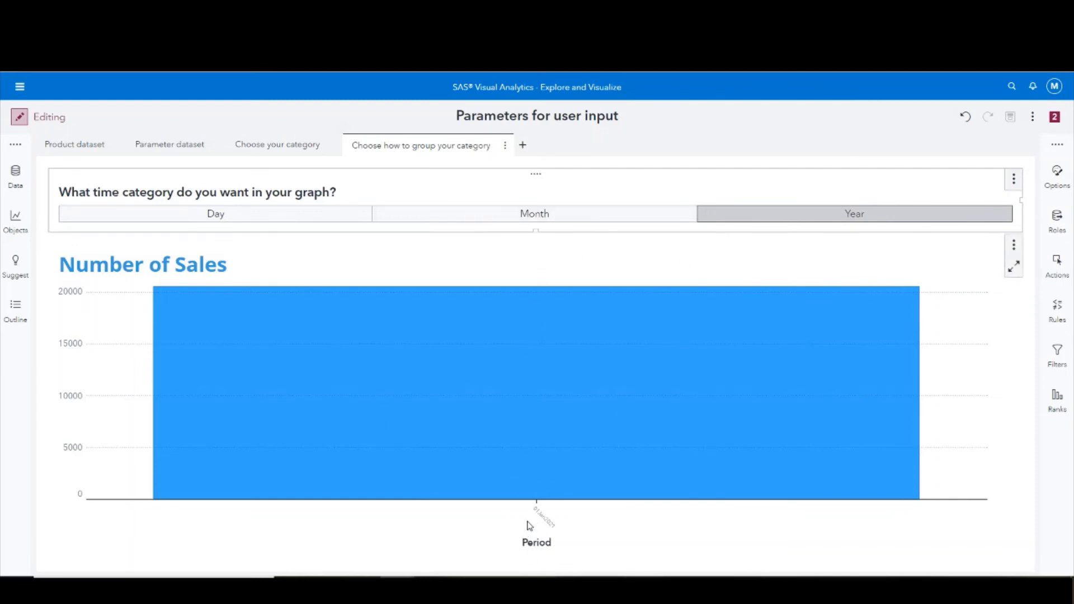
left_click(204, 213)
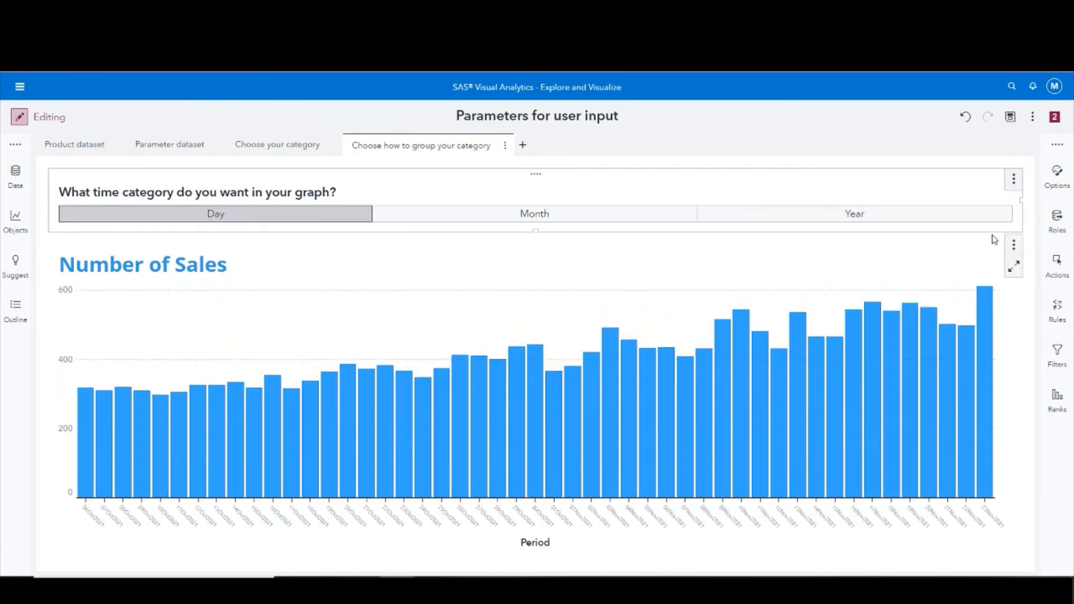
Change the Number of Sales bar chart to the recommended time series plot.
left_click(1013, 244)
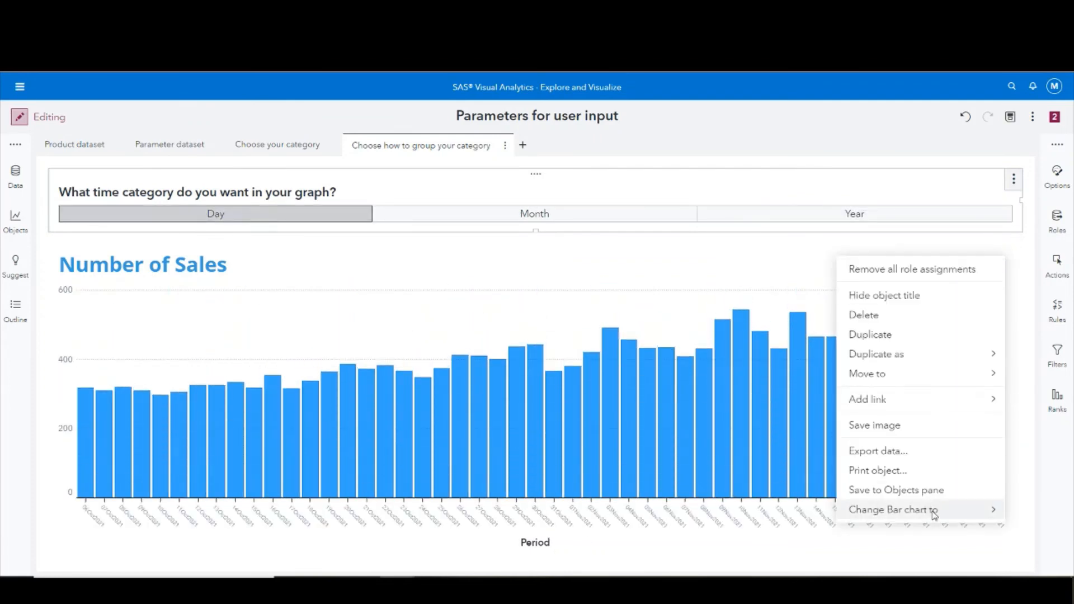
mouse_move(923, 509)
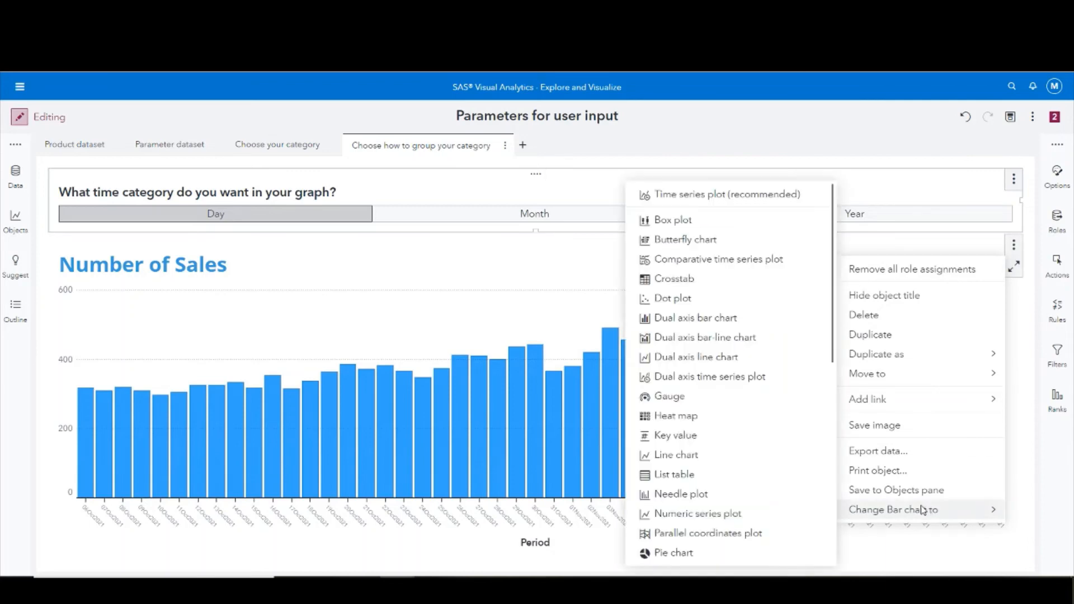
left_click(664, 204)
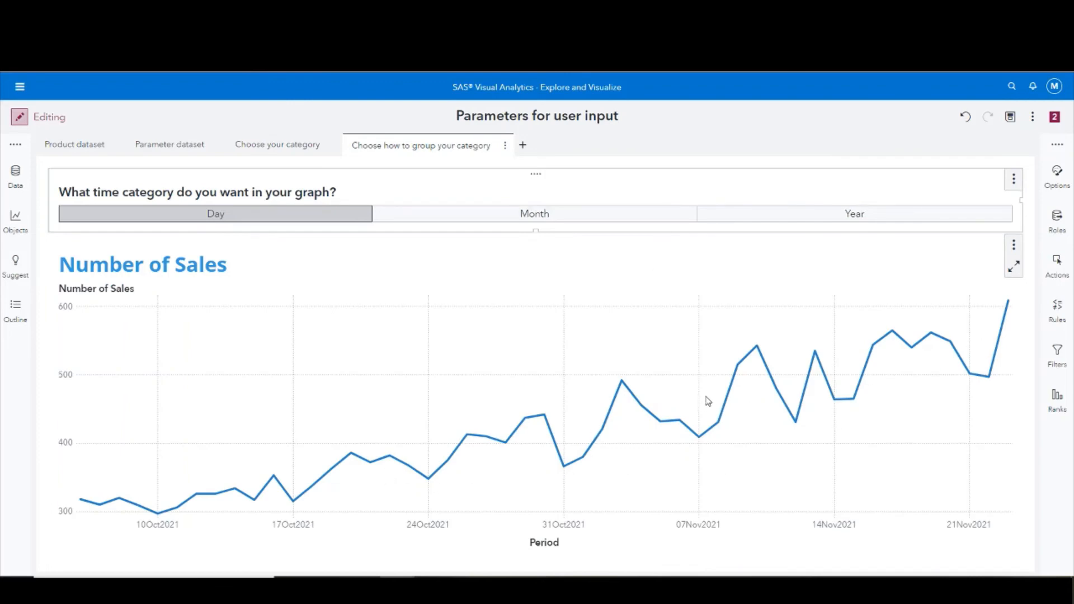
Test the Number of Sales time series plot grouped by Month, by Year and again by Day.
left_click(496, 219)
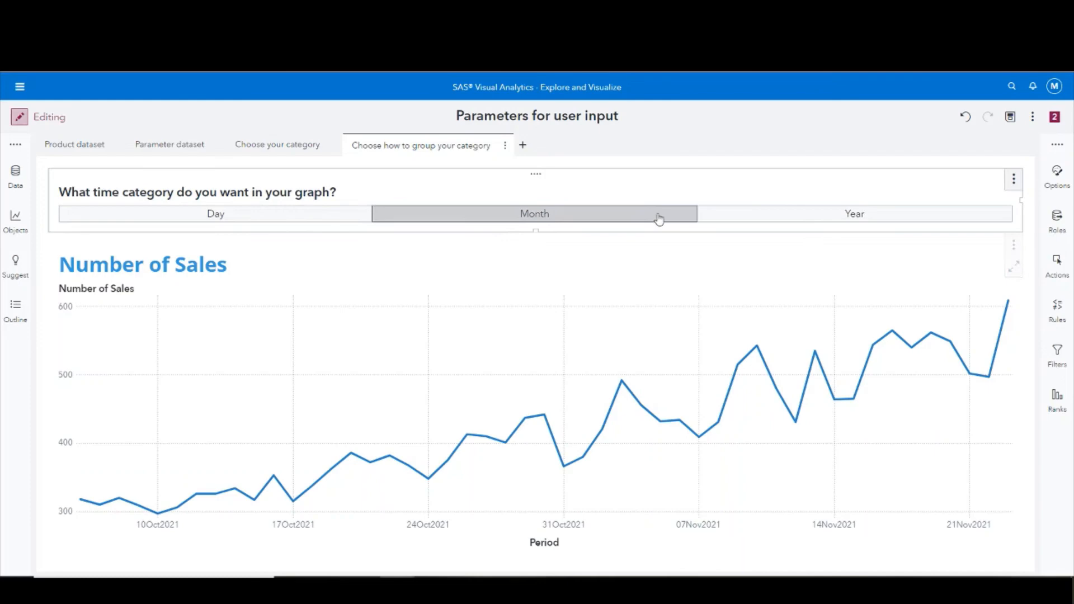
left_click(746, 219)
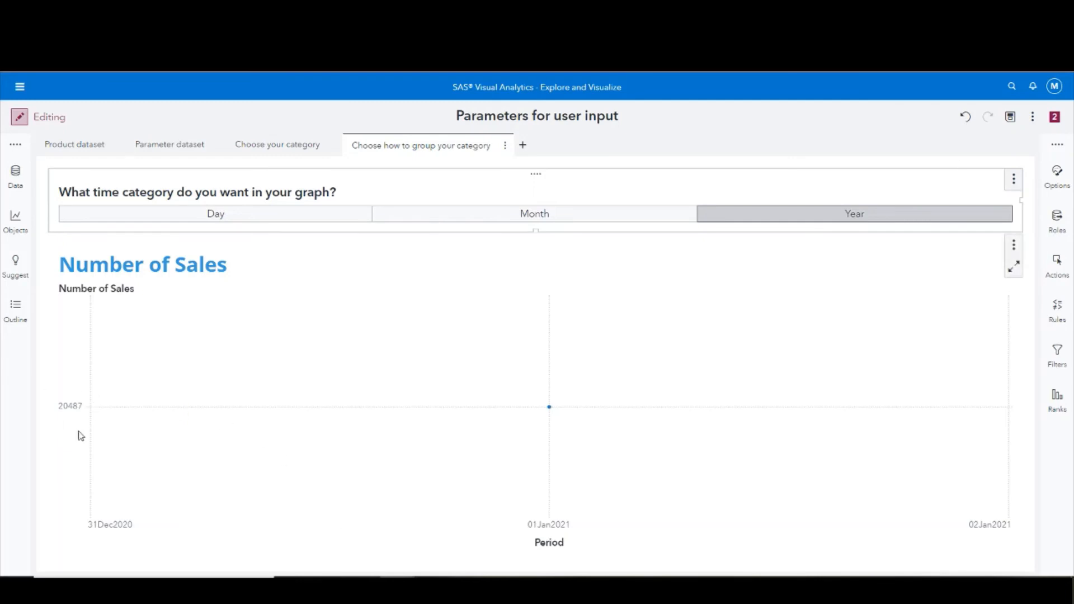
left_click(459, 218)
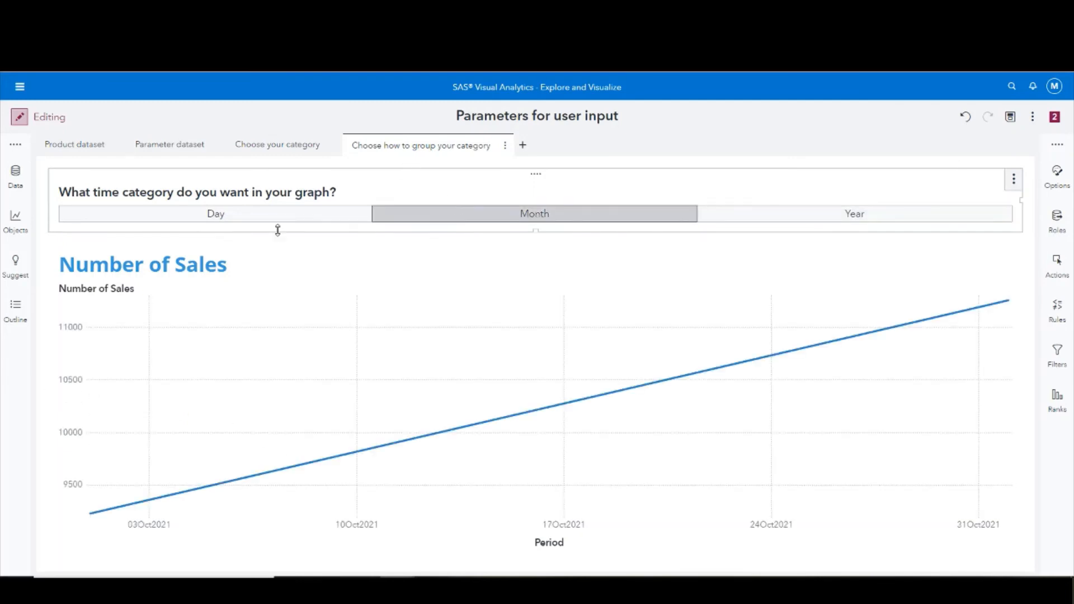
left_click(302, 219)
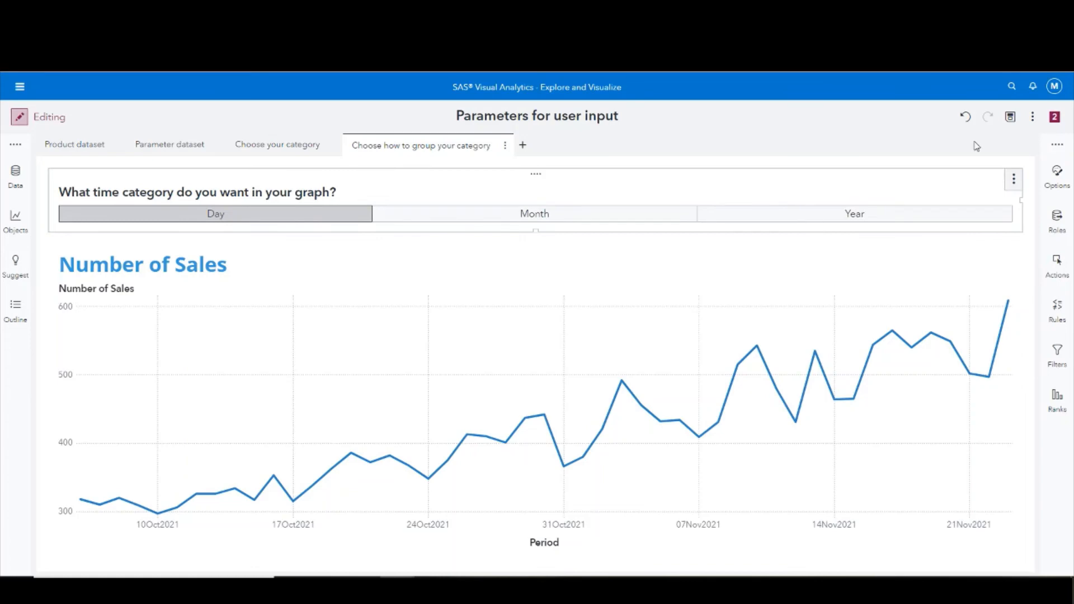
Undo the grouping changes and the conversion to a time series plot, and save the report with the bar chart.
left_click(965, 118)
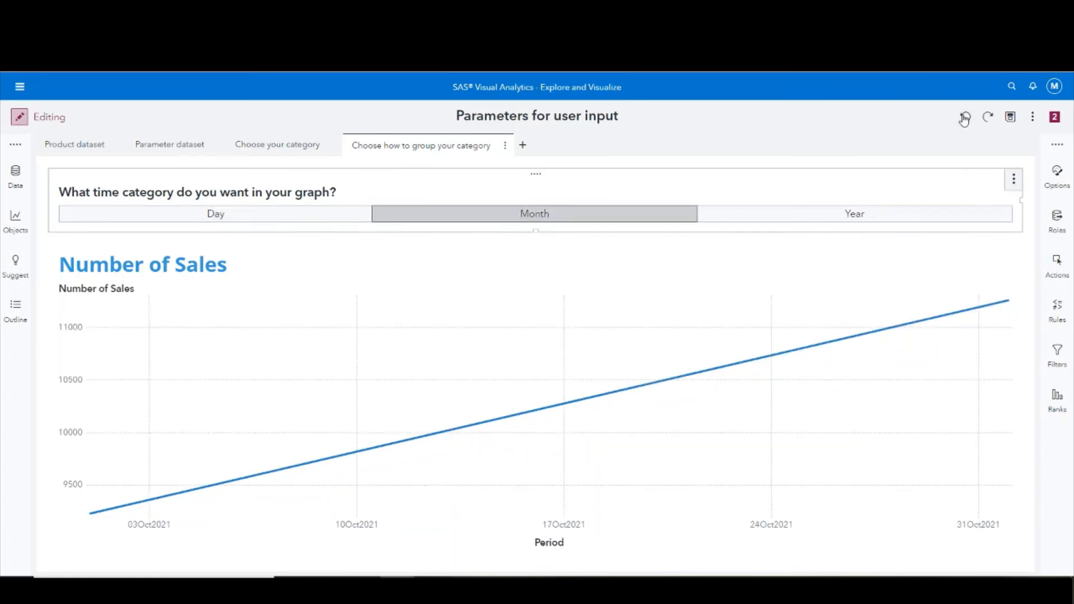
left_click(964, 118)
left_click(965, 118)
left_click(964, 118)
left_click(965, 118)
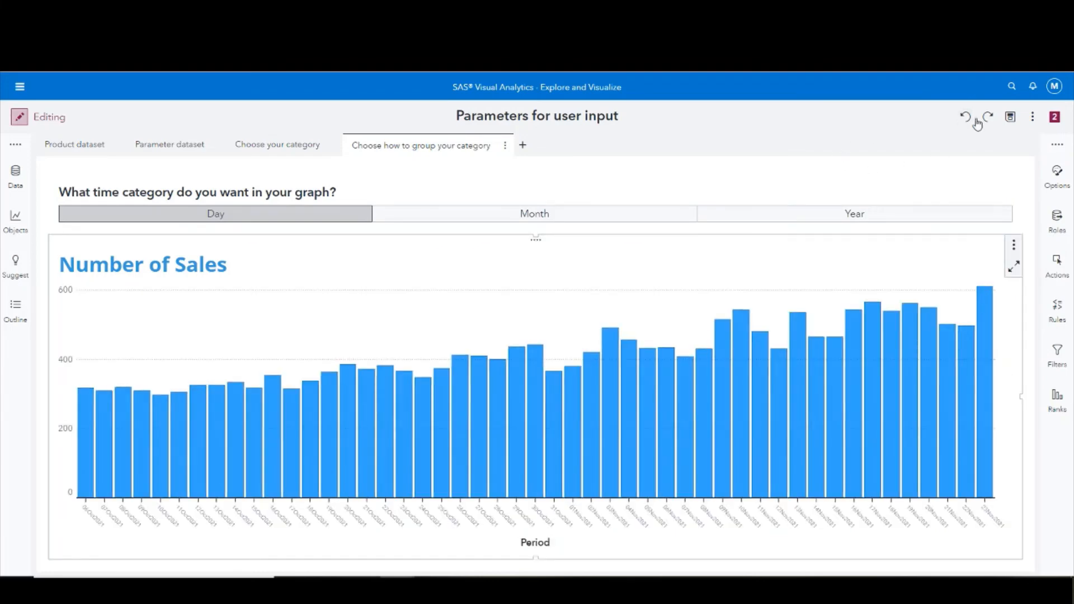
left_click(1010, 118)
Switch to the report "Parameters for user input - Result" and select FOOD SHOP as the data source to show.
left_click(1054, 117)
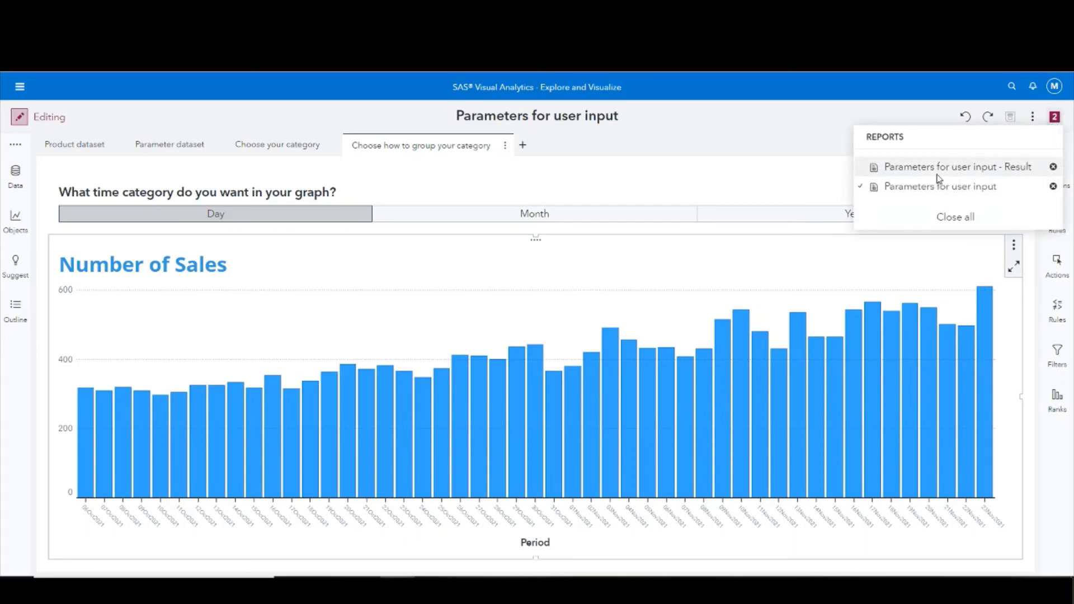
left_click(940, 167)
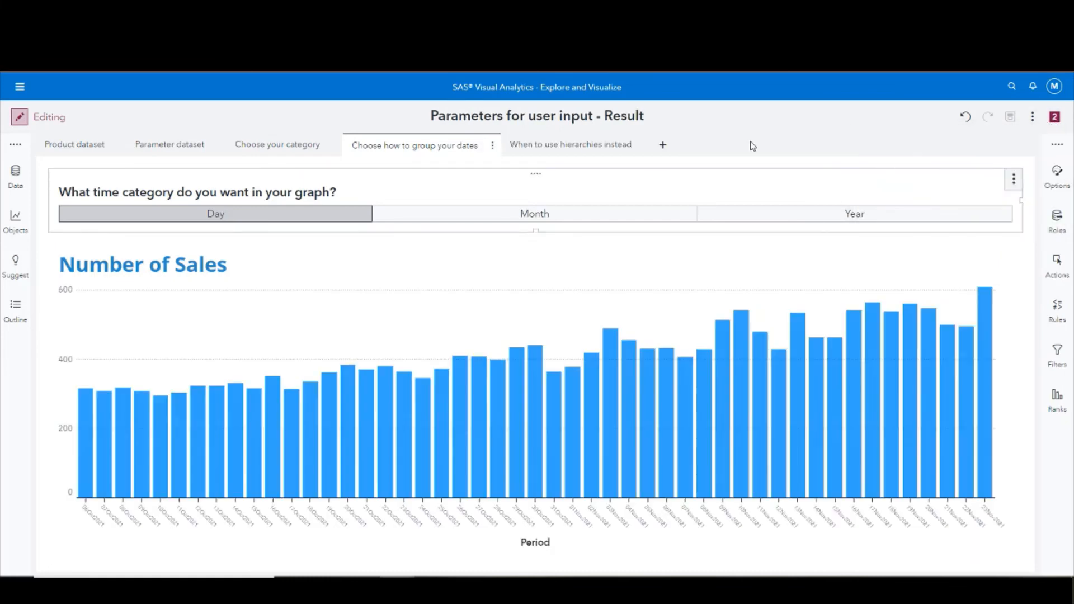
left_click(15, 179)
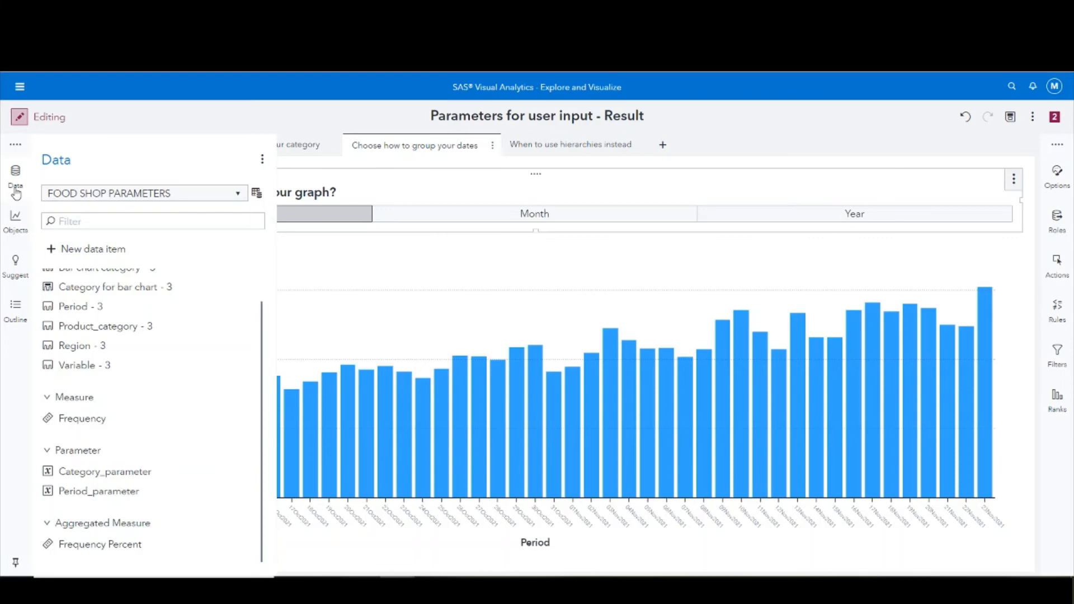
scroll(151, 358, "up", 2)
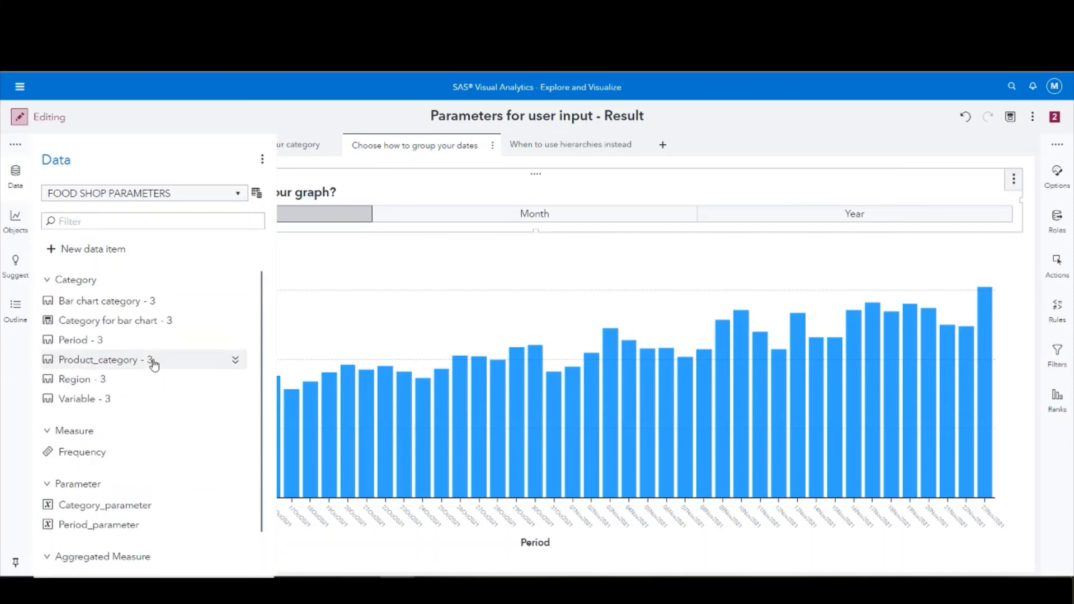
left_click(120, 251)
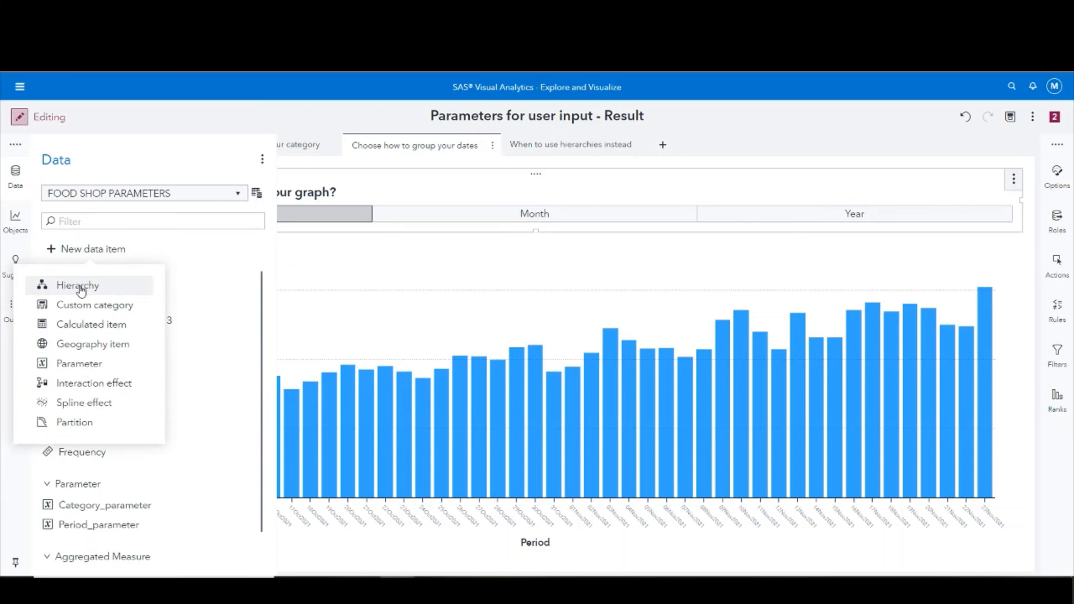
left_click(80, 288)
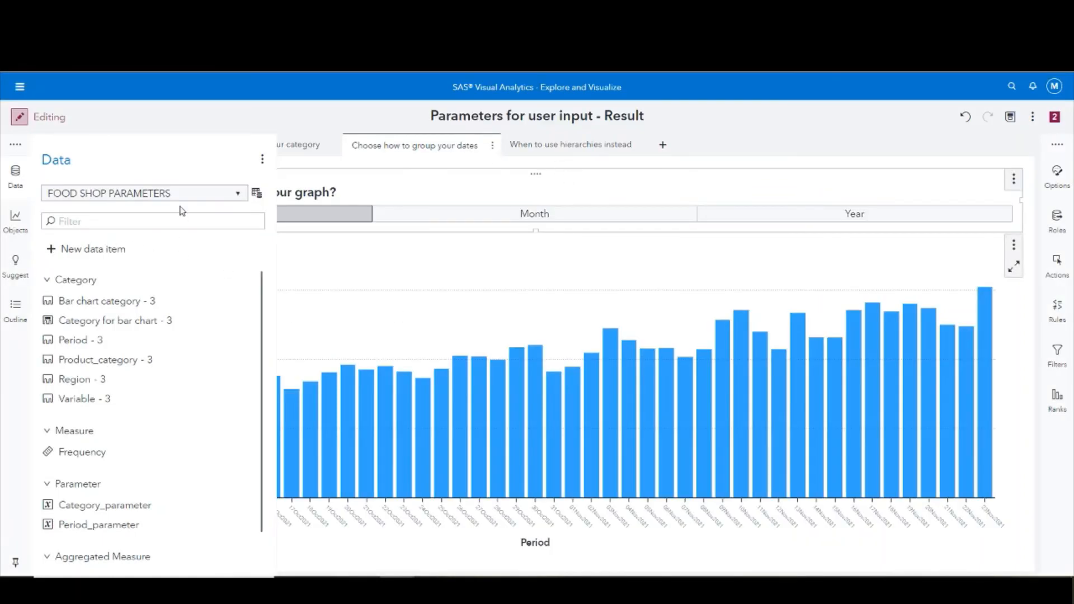
left_click(173, 194)
left_click(129, 210)
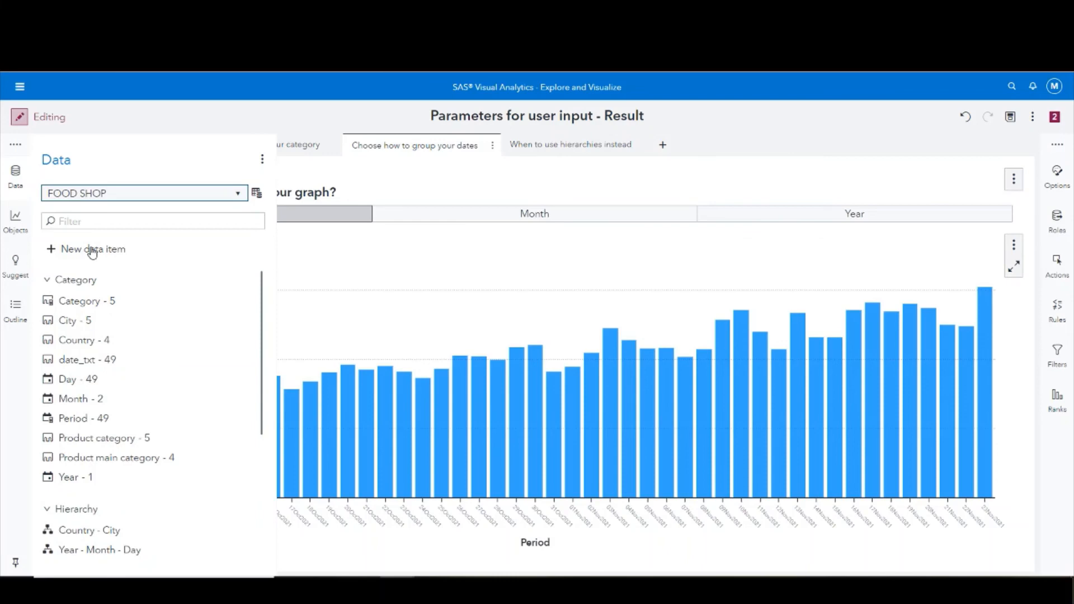
Try out a new hierarchy with Country above City, and discard it without creating it.
left_click(91, 250)
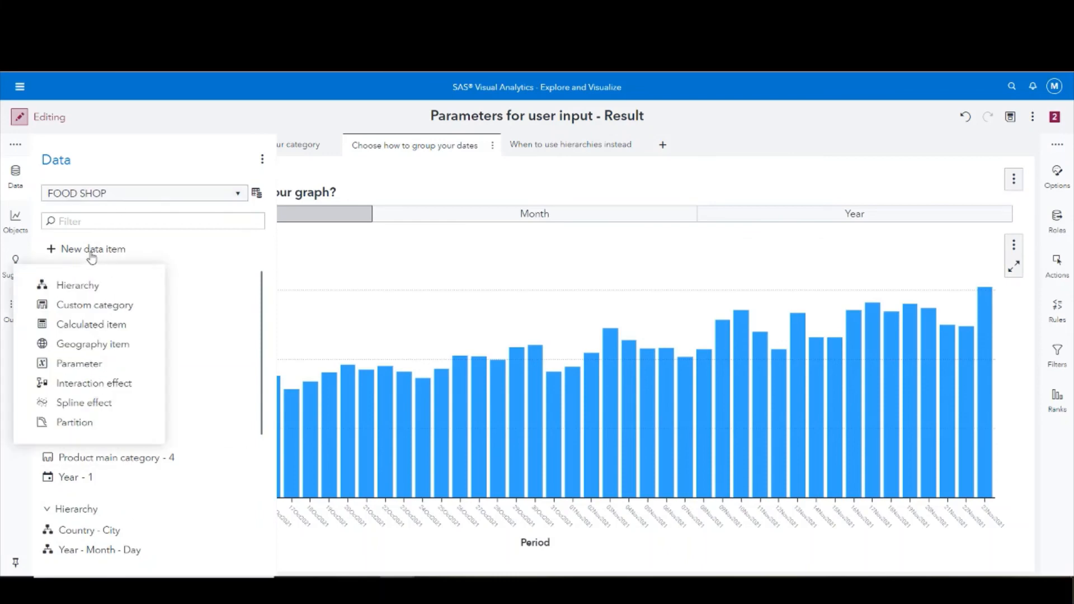
left_click(76, 285)
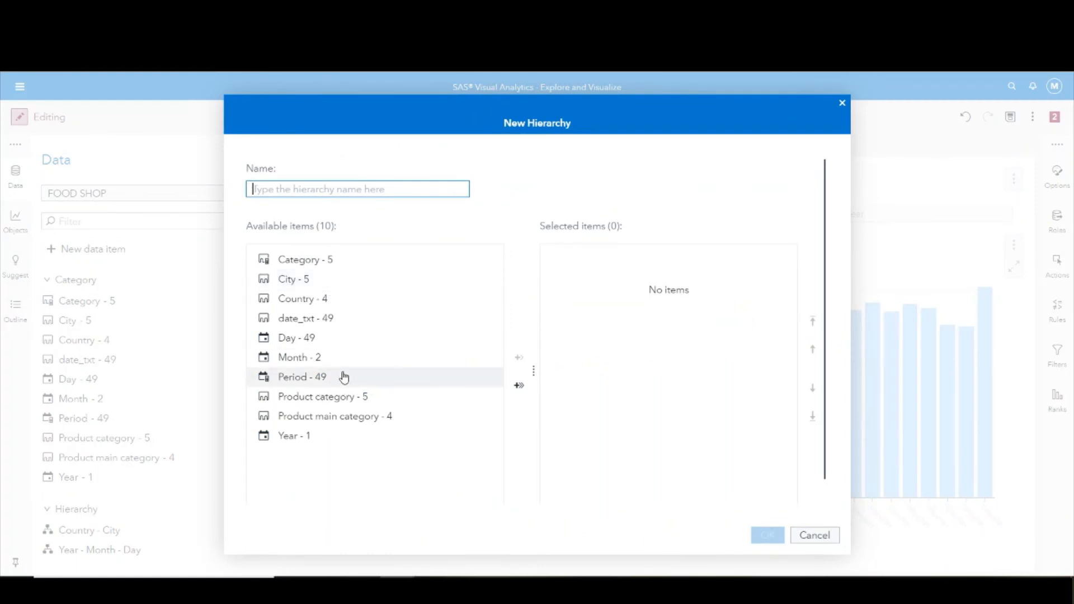
left_click(343, 306)
left_click(519, 358)
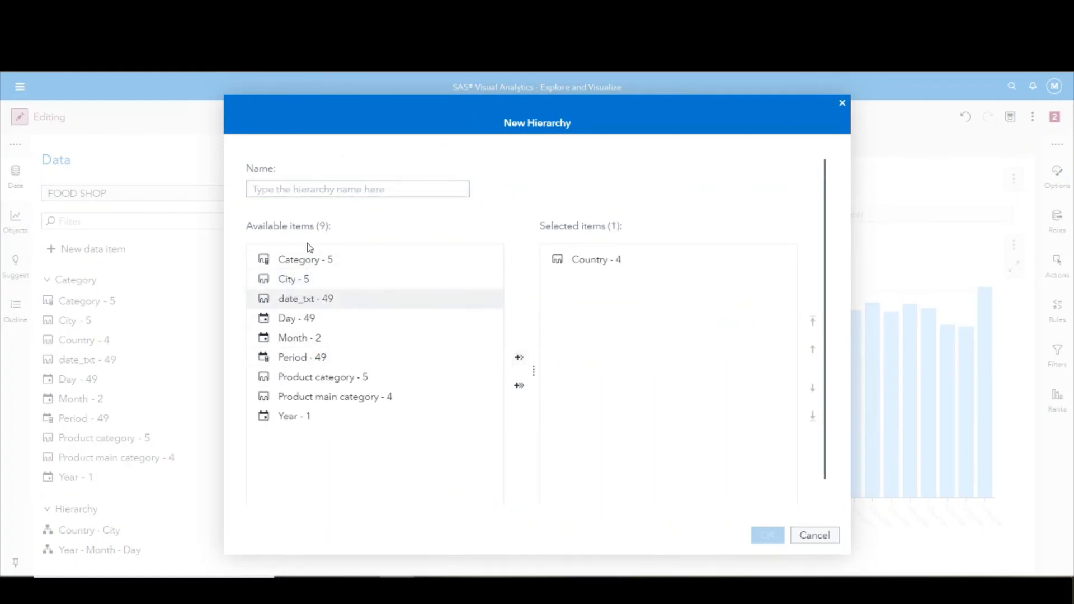
left_click(304, 278)
left_click(519, 358)
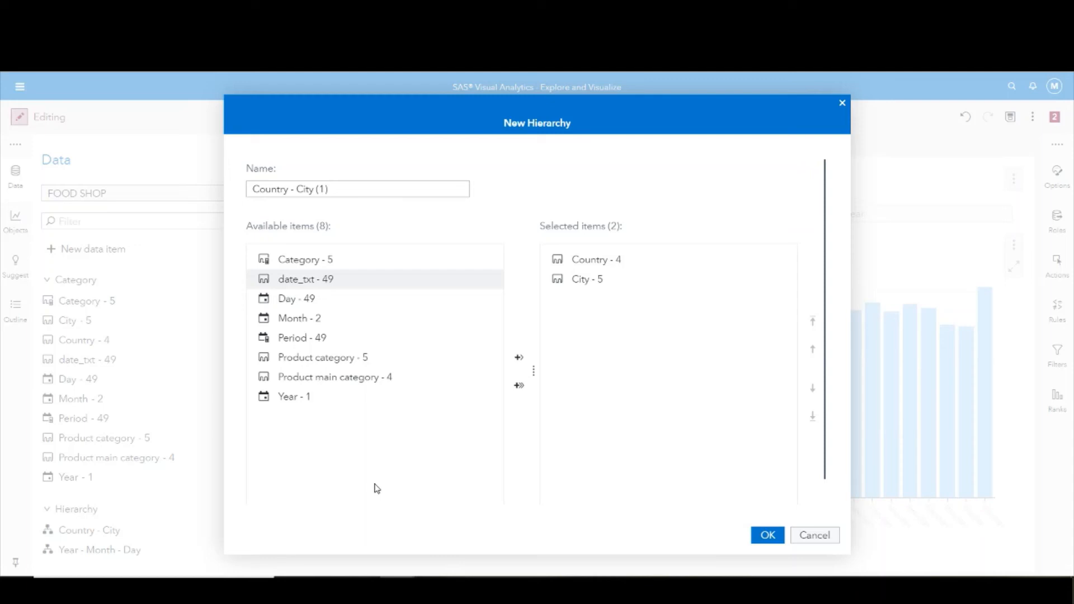
left_click(815, 538)
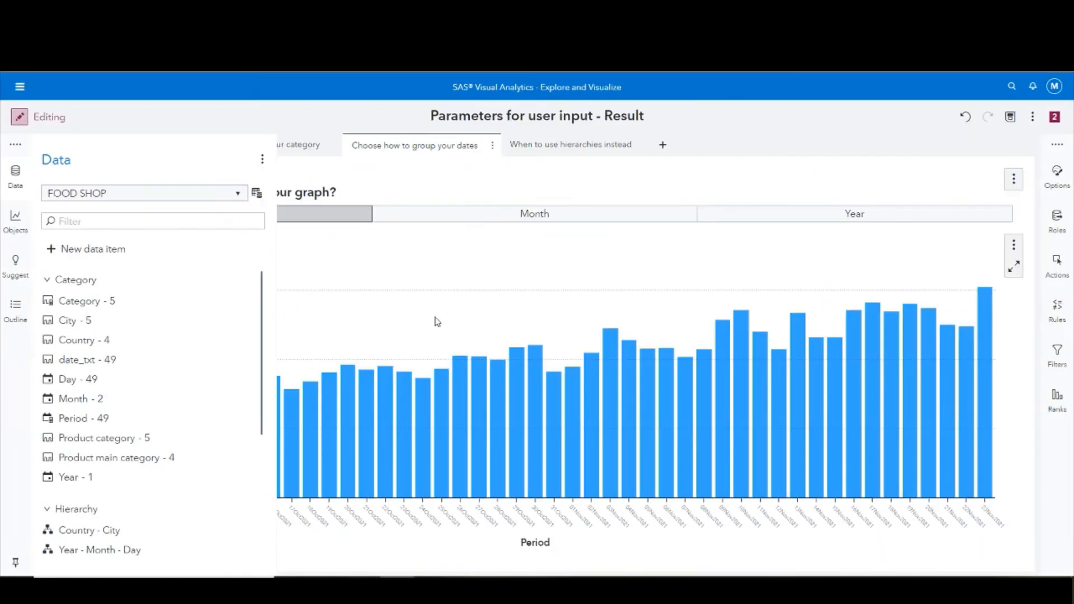
On the "When to use hierarchies instead" page, drill the sales chart down to 2021 and to the days of 2021/11.
left_click(587, 152)
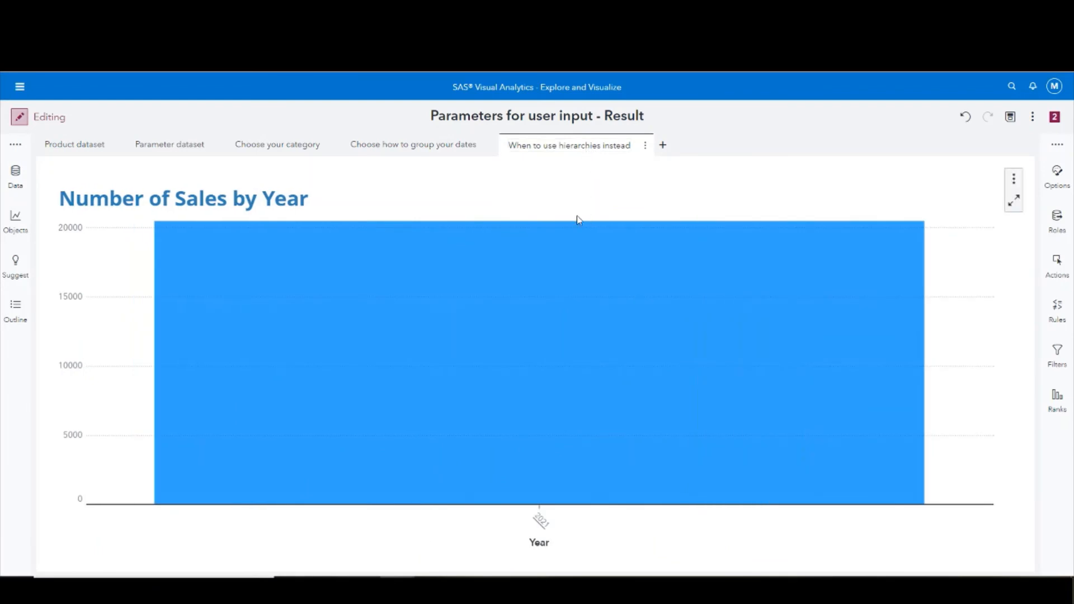
mouse_move(788, 370)
double_click(542, 525)
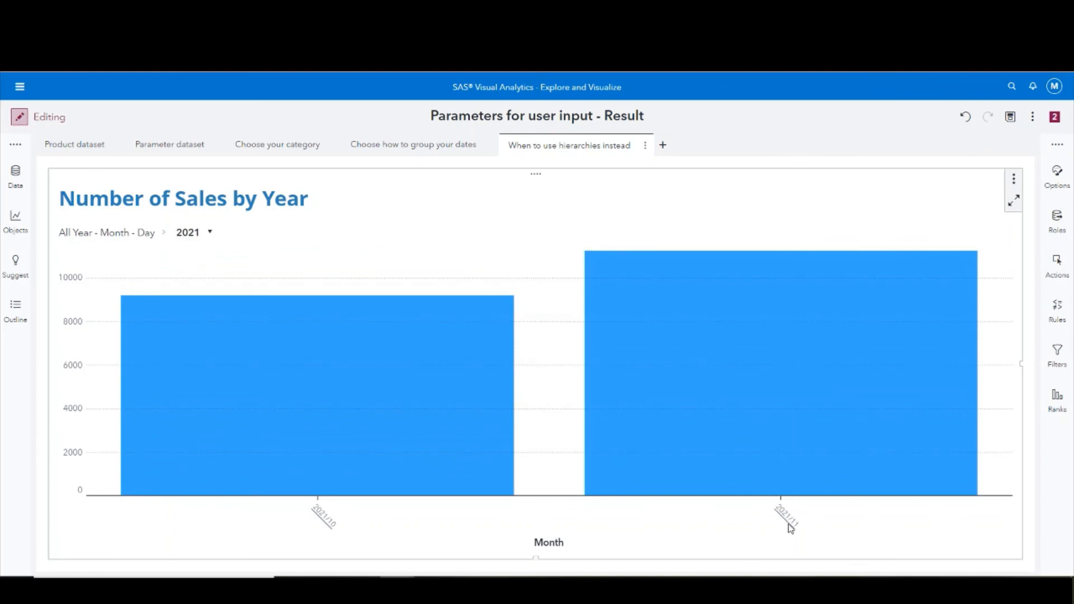
double_click(789, 520)
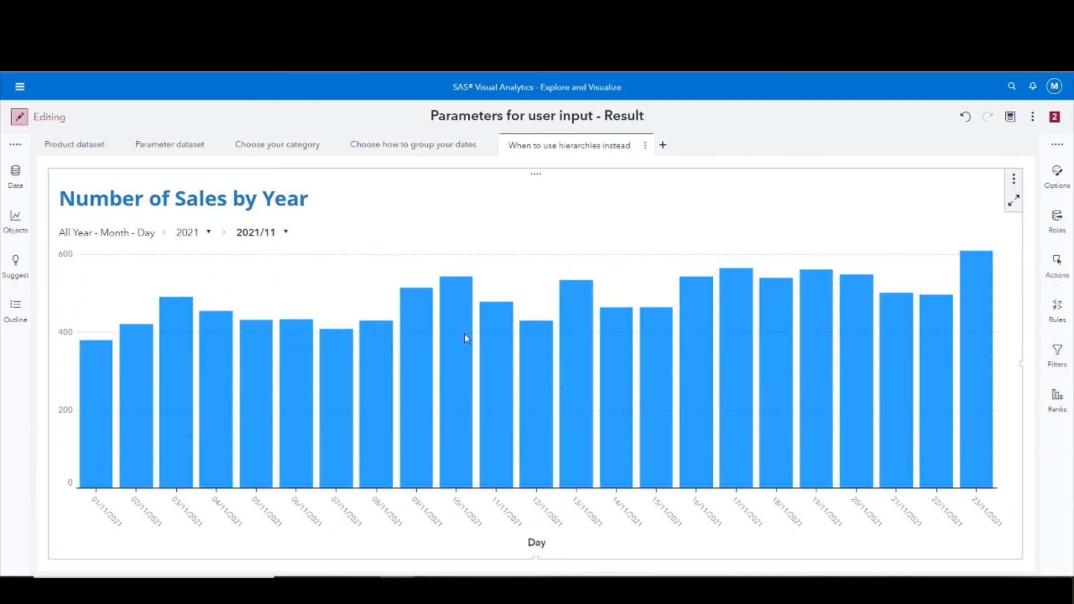
Compare with the "Choose how to group your dates" page, and drill the hierarchy chart through 2021 into 2021/10 and back to 2021.
left_click(363, 147)
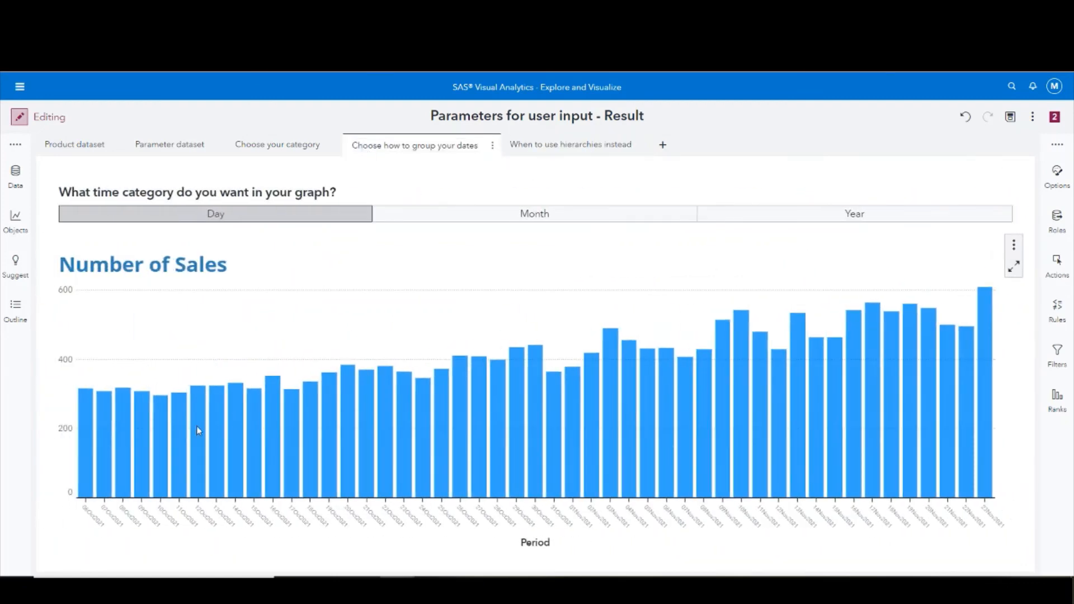
left_click(548, 148)
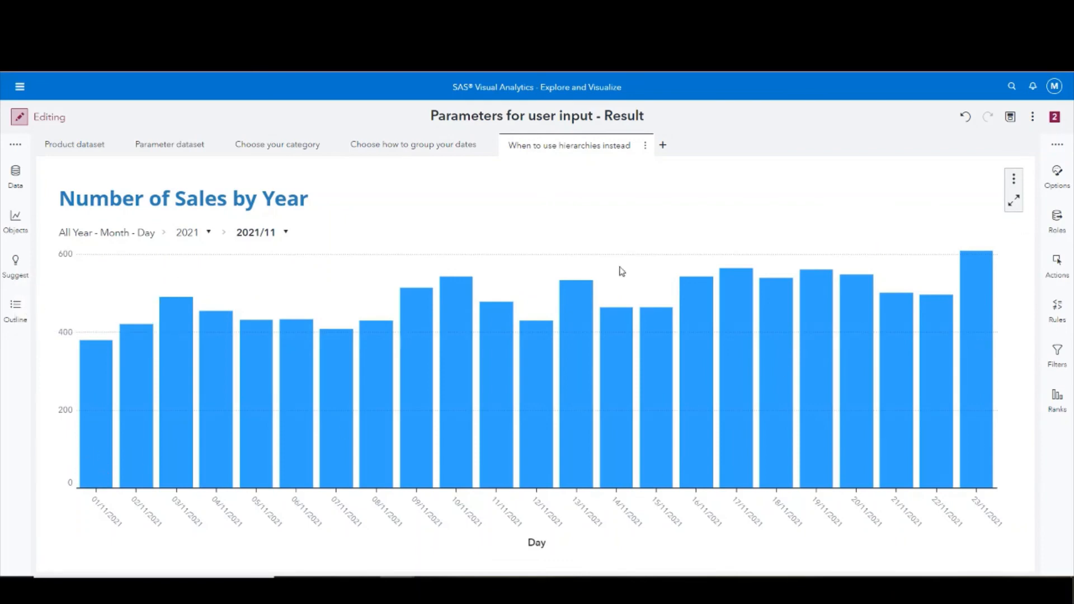
left_click(189, 237)
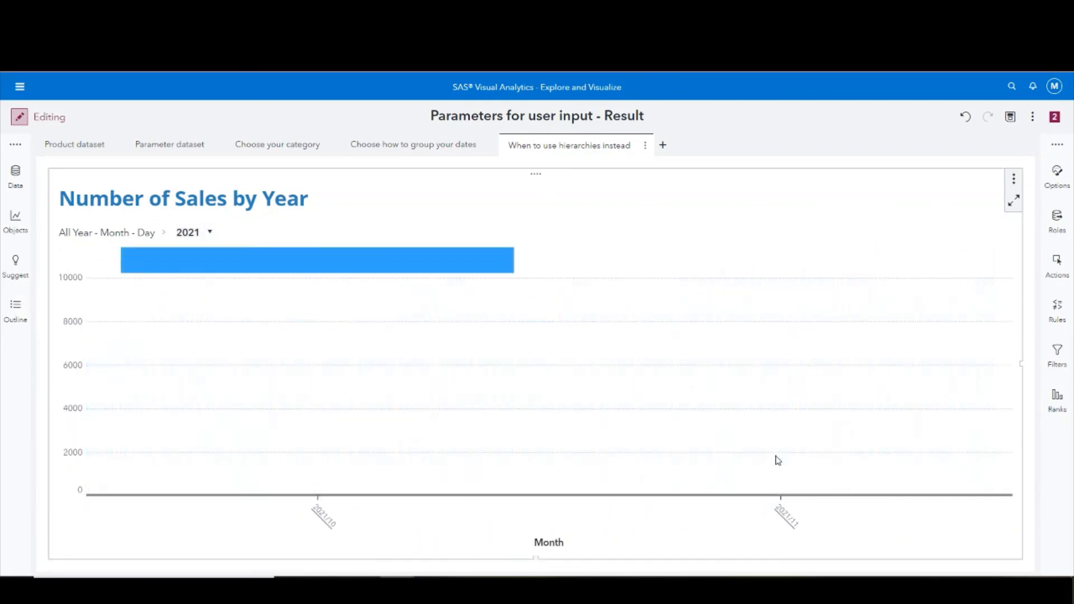
left_click(322, 517)
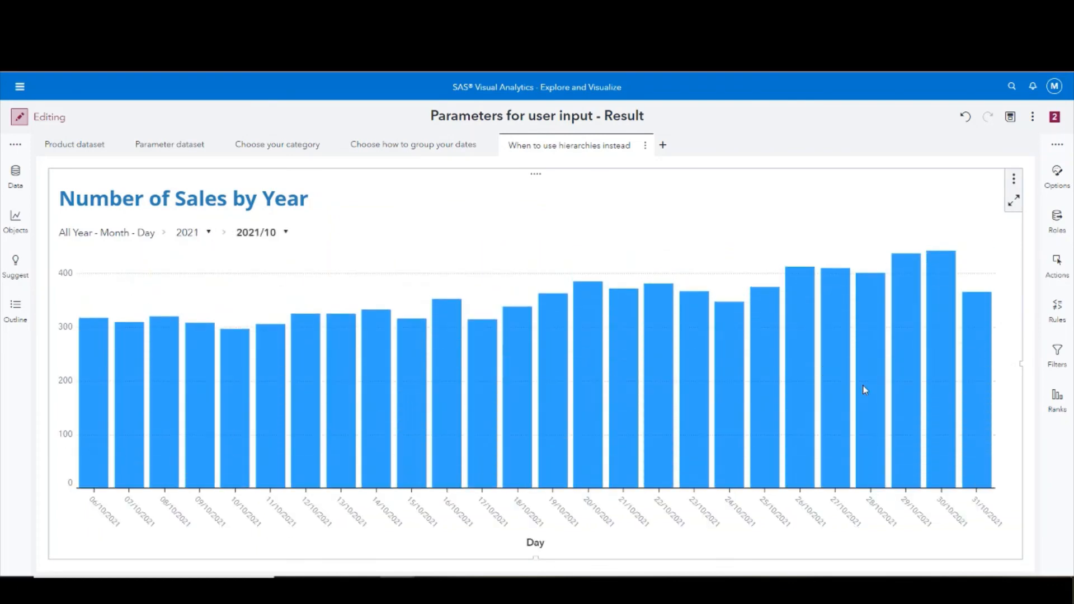
left_click(185, 237)
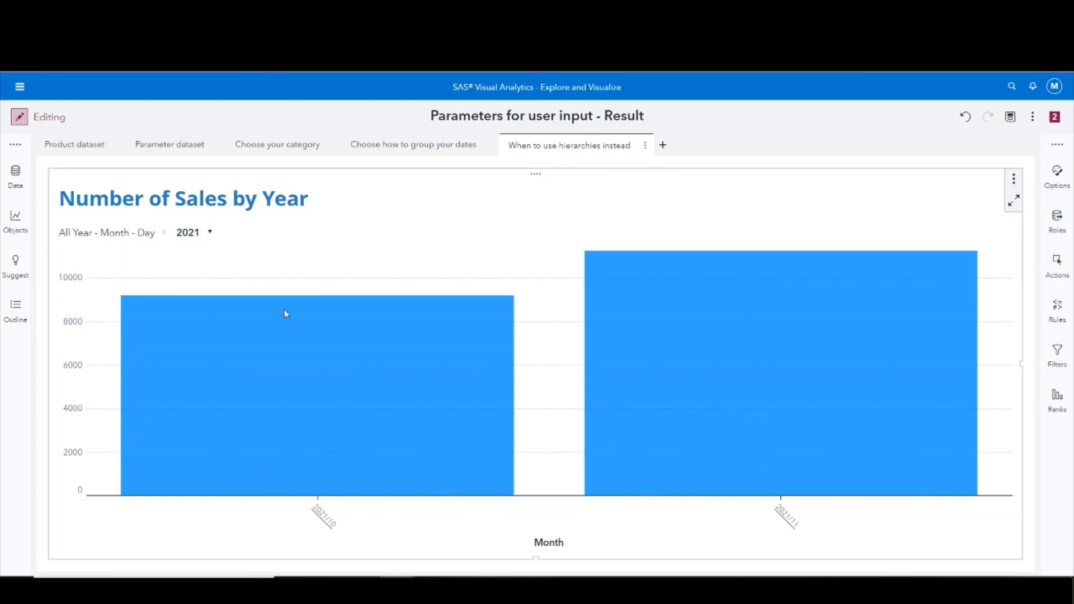
On the "When to use hierarchies instead" page, replace the chart's category with the Country - City hierarchy and drill down into Spain.
left_click(431, 147)
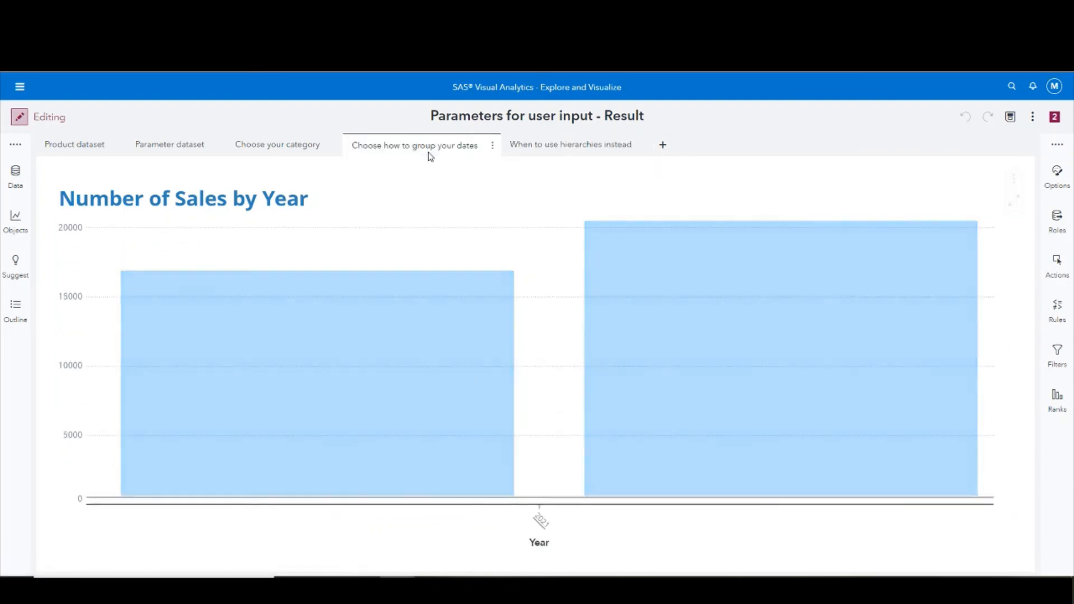
left_click(588, 145)
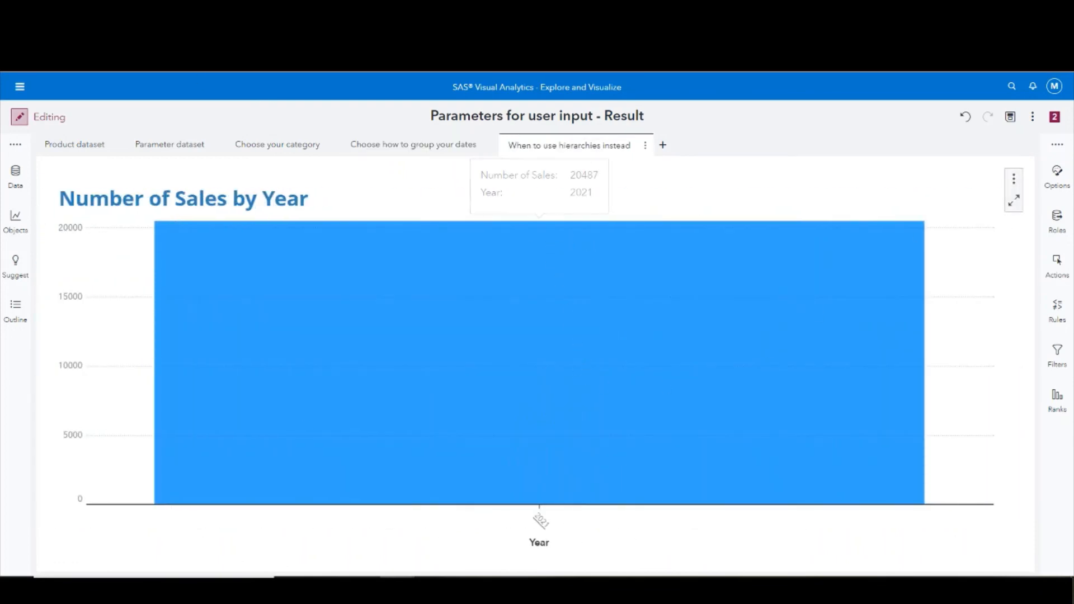
left_click(1048, 227)
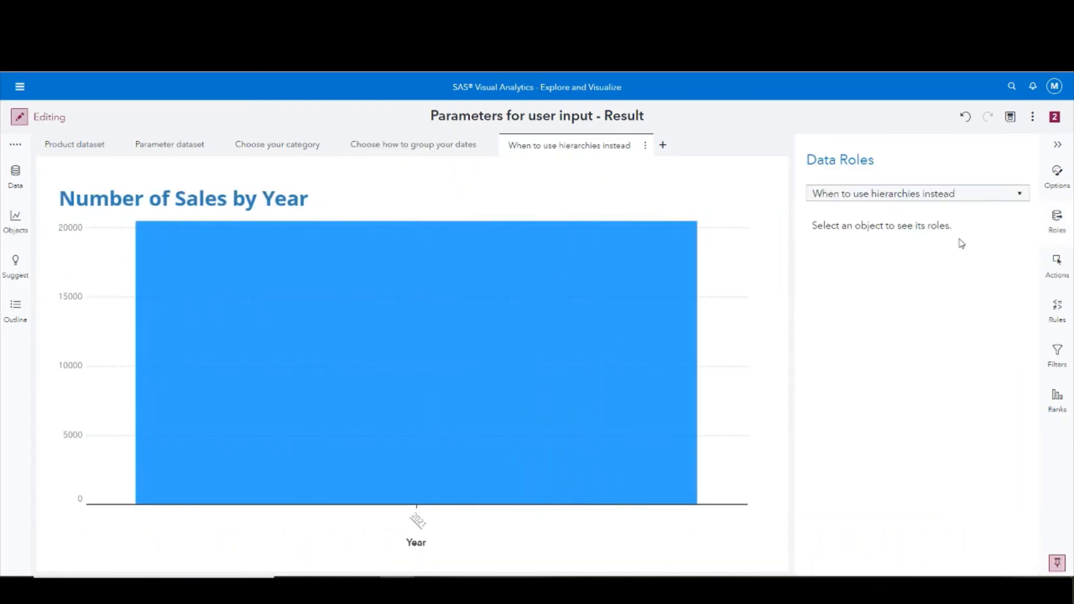
left_click(724, 237)
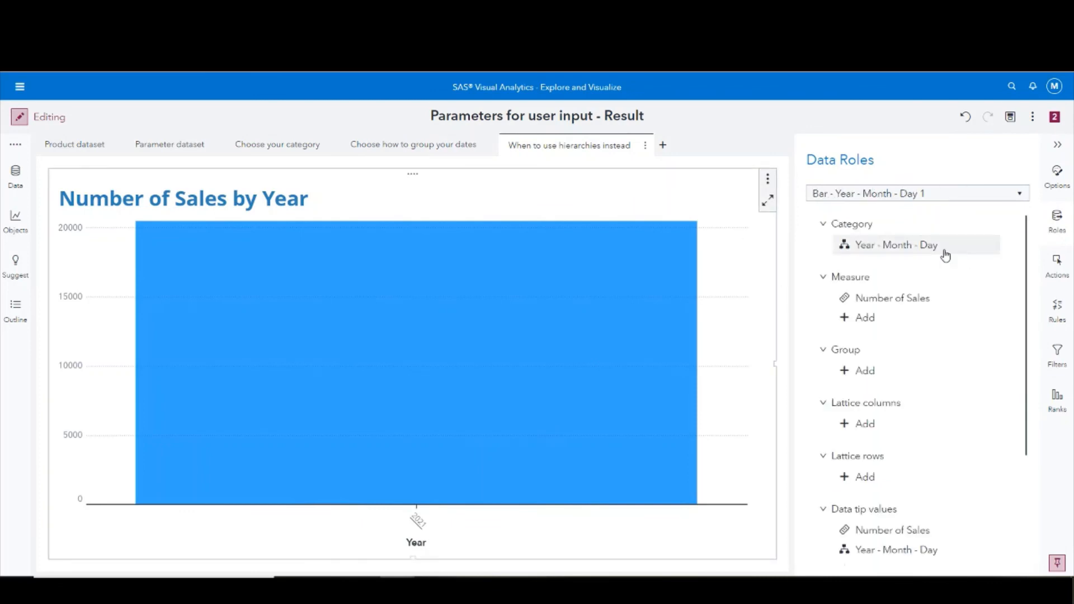
left_click(894, 249)
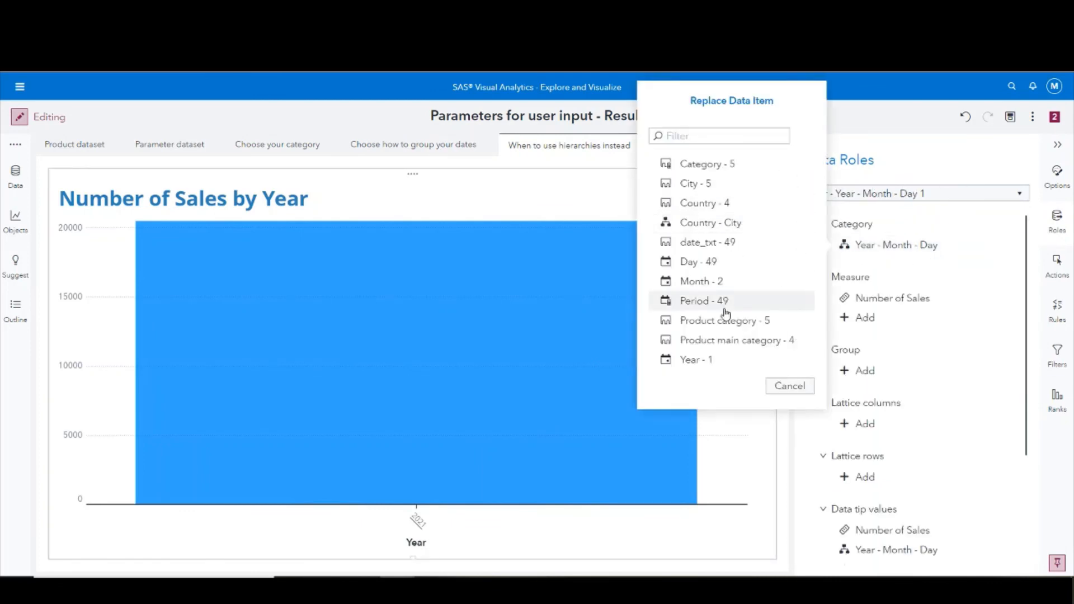
left_click(721, 223)
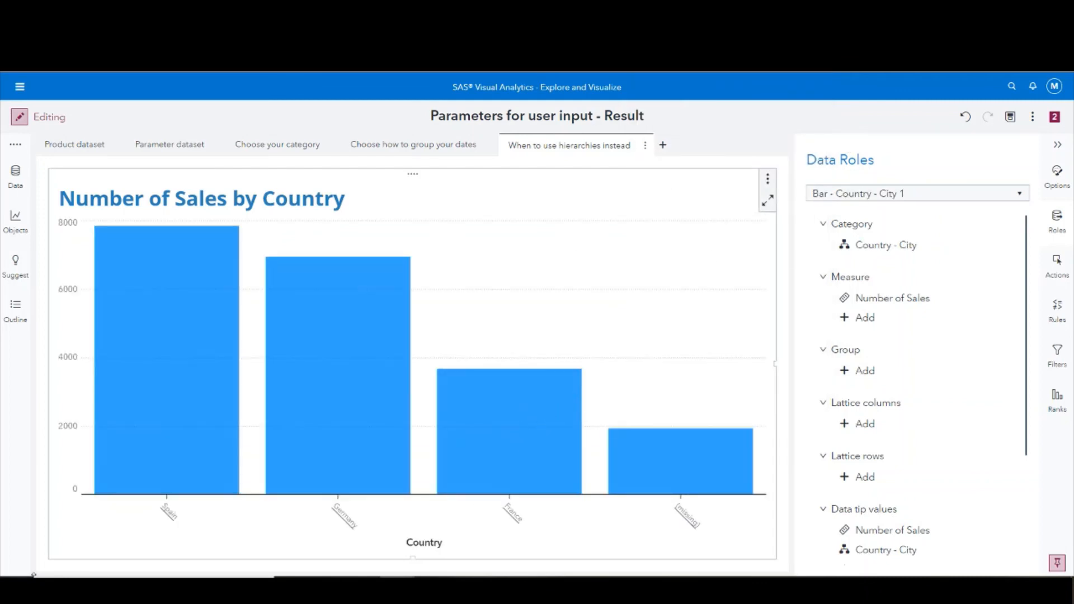
double_click(166, 511)
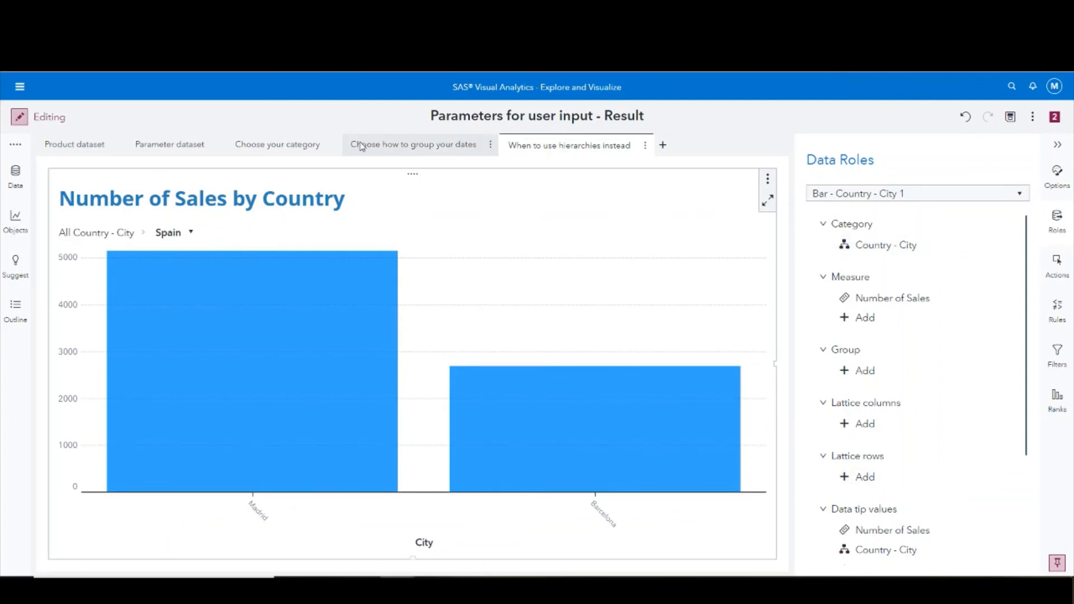
On the "Choose your category" page, group the profit bar chart by Country.
left_click(277, 148)
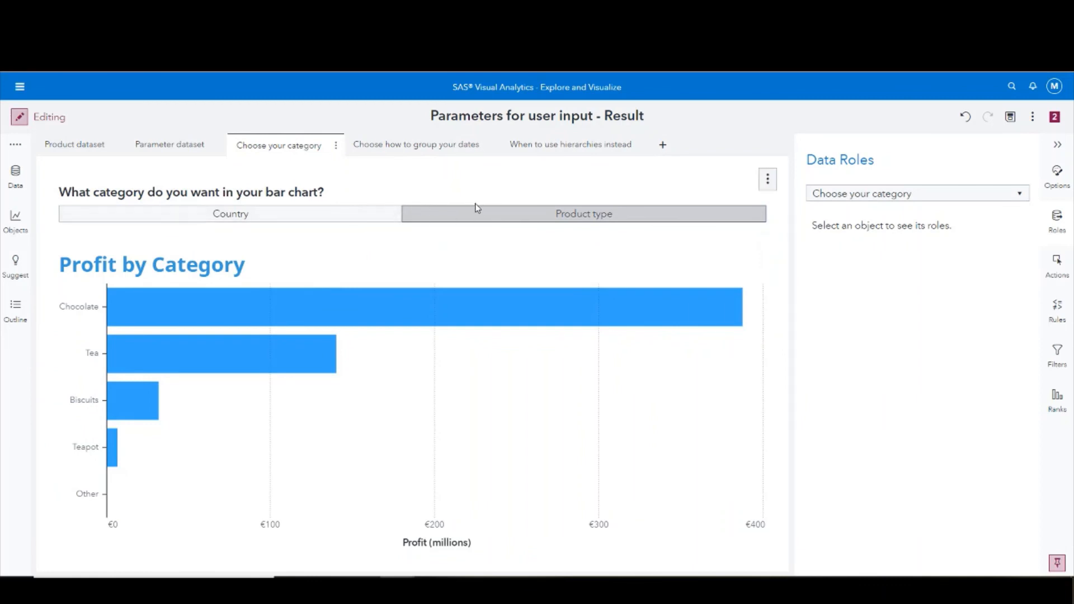
left_click(313, 216)
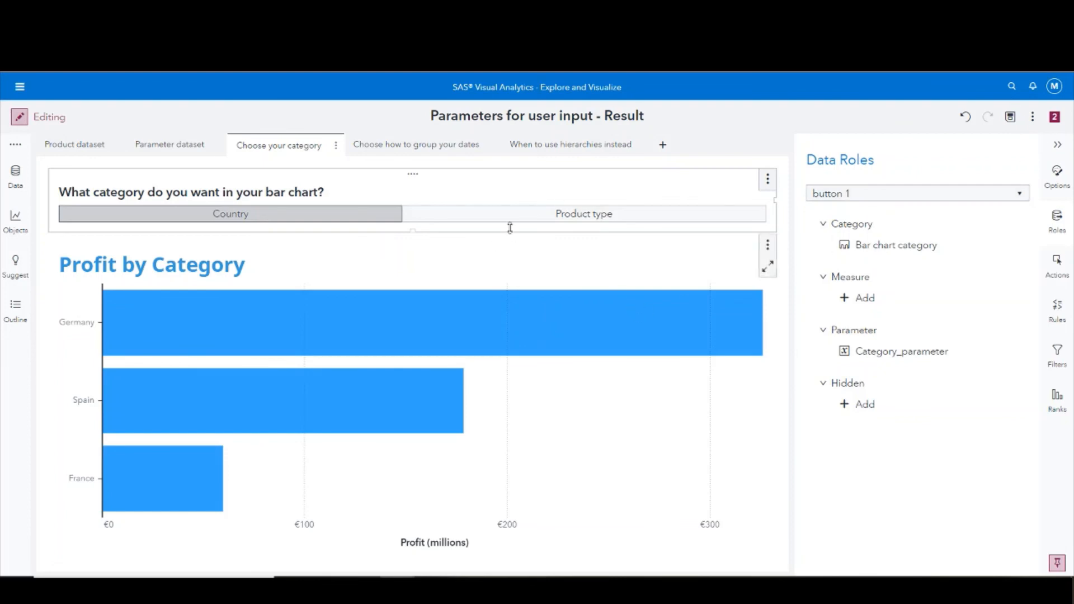
In the report-level options, try the Simple edits capability level for viewer customization, and return it to Data edits.
left_click(901, 195)
left_click(1056, 185)
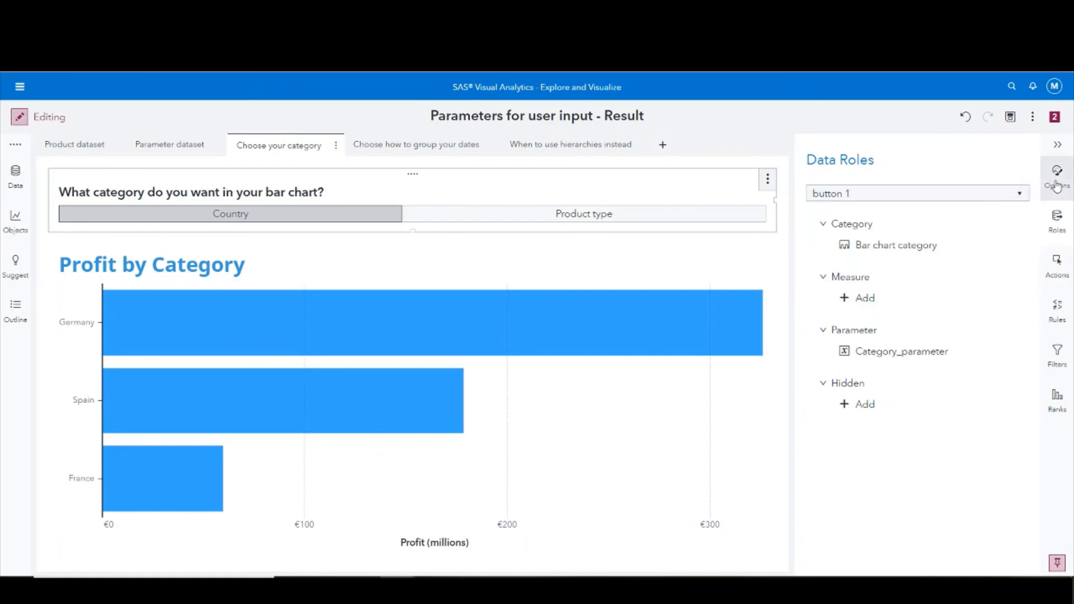
left_click(947, 197)
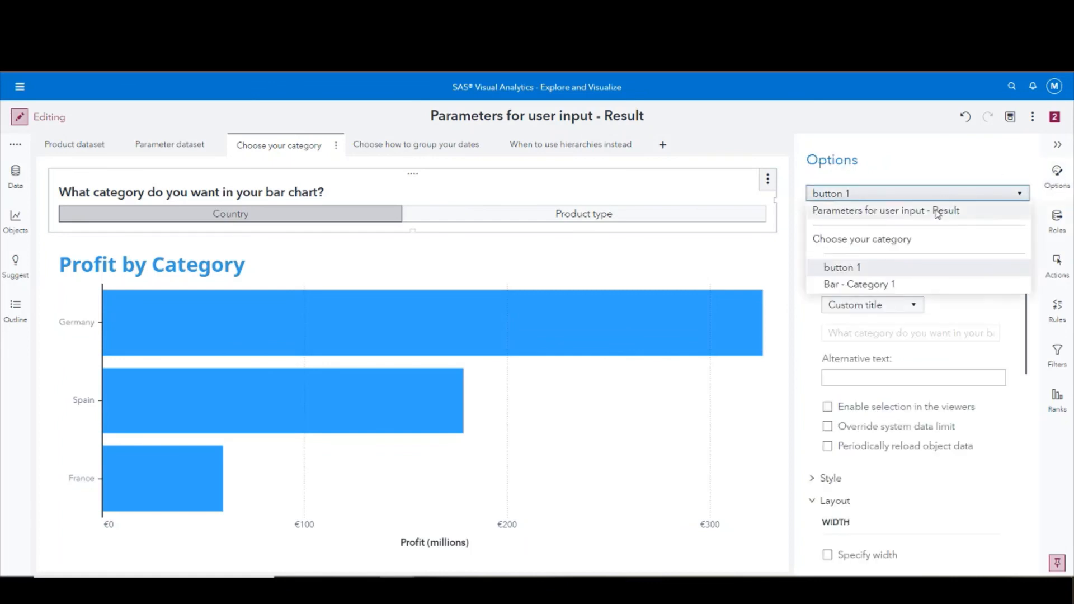
left_click(938, 212)
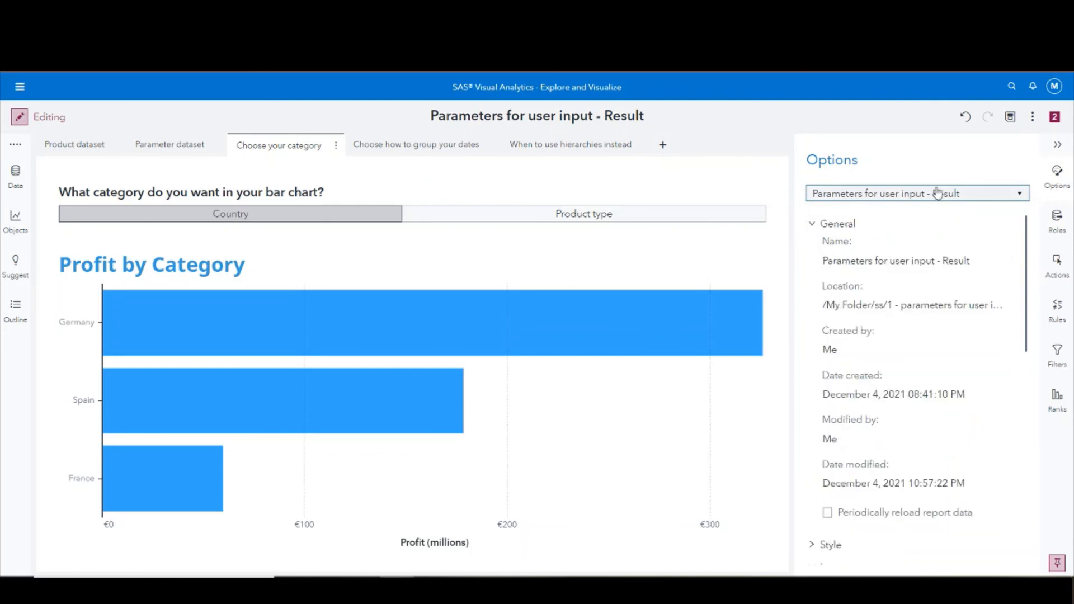
scroll(932, 347, "down", 5)
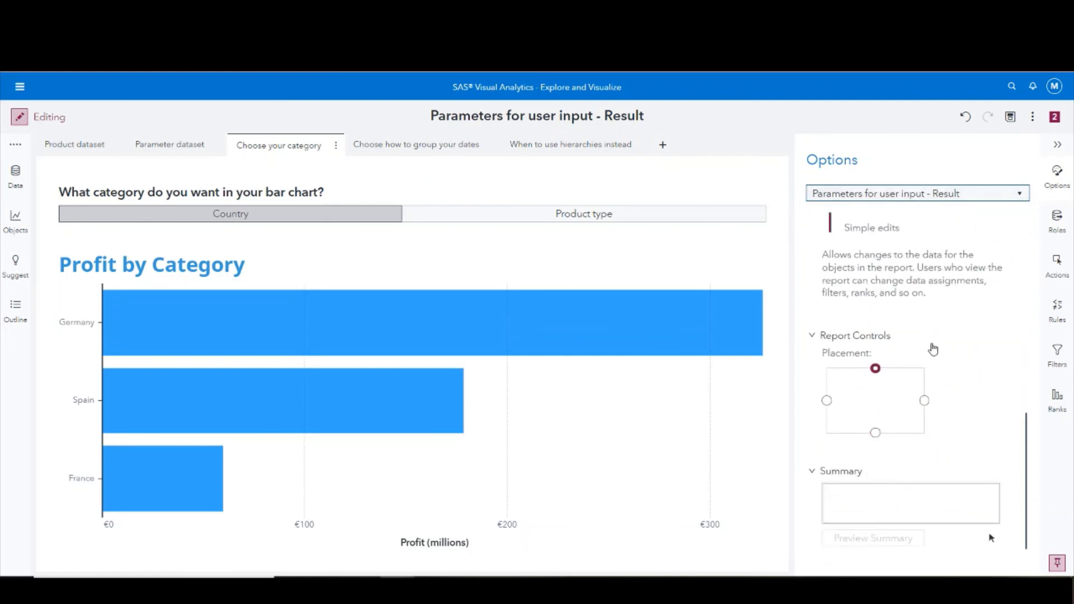
scroll(932, 349, "up", 4)
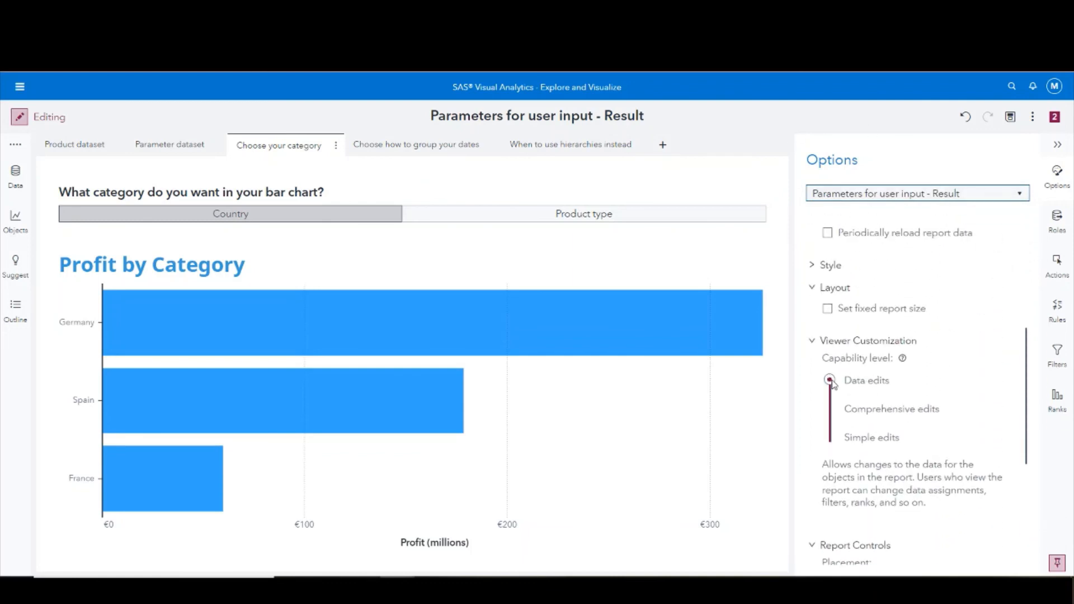
left_click_drag(830, 381, 830, 442)
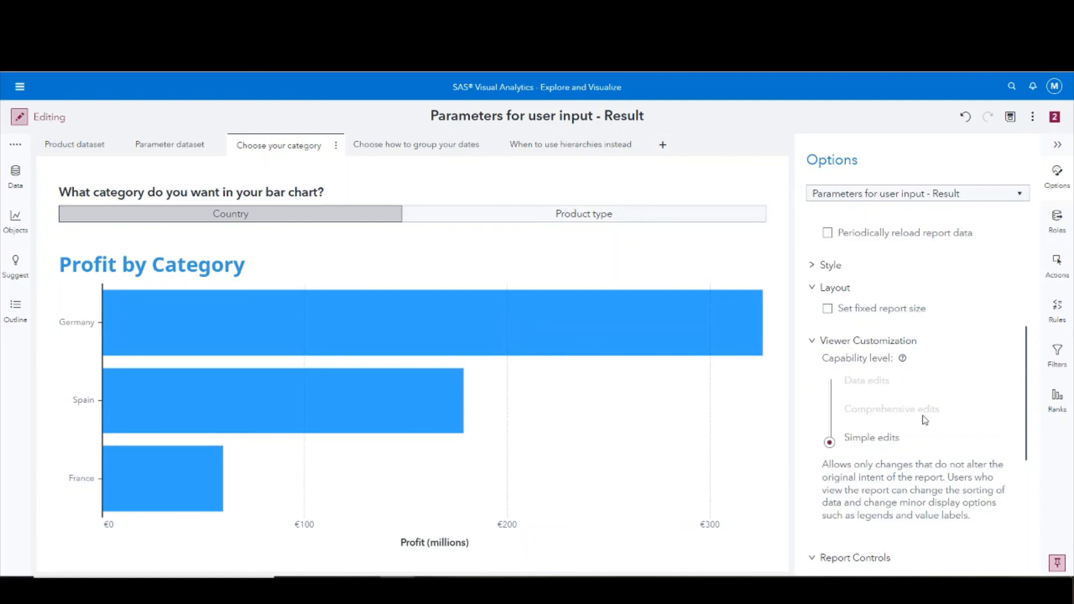
left_click_drag(830, 443, 838, 374)
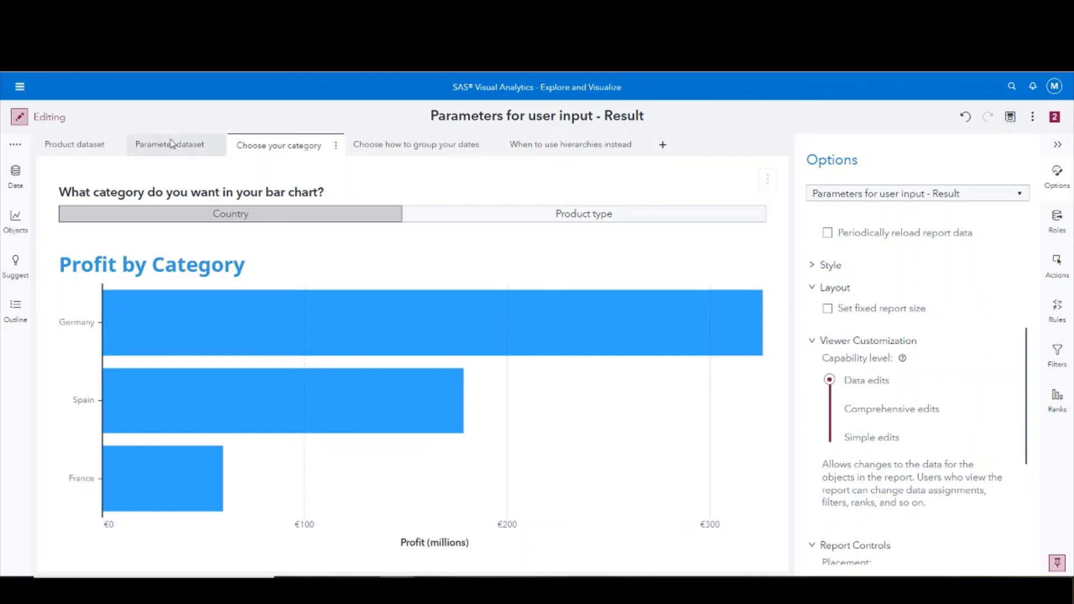
Switch the report to viewing mode and replace the category of the Profit by Category chart with City.
left_click(19, 117)
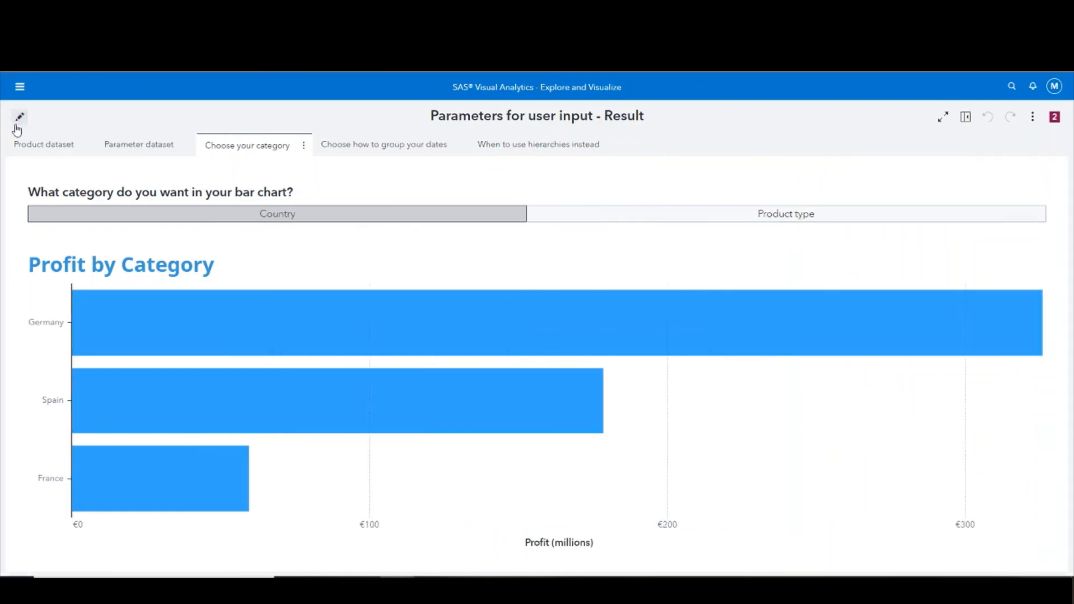
right_click(432, 275)
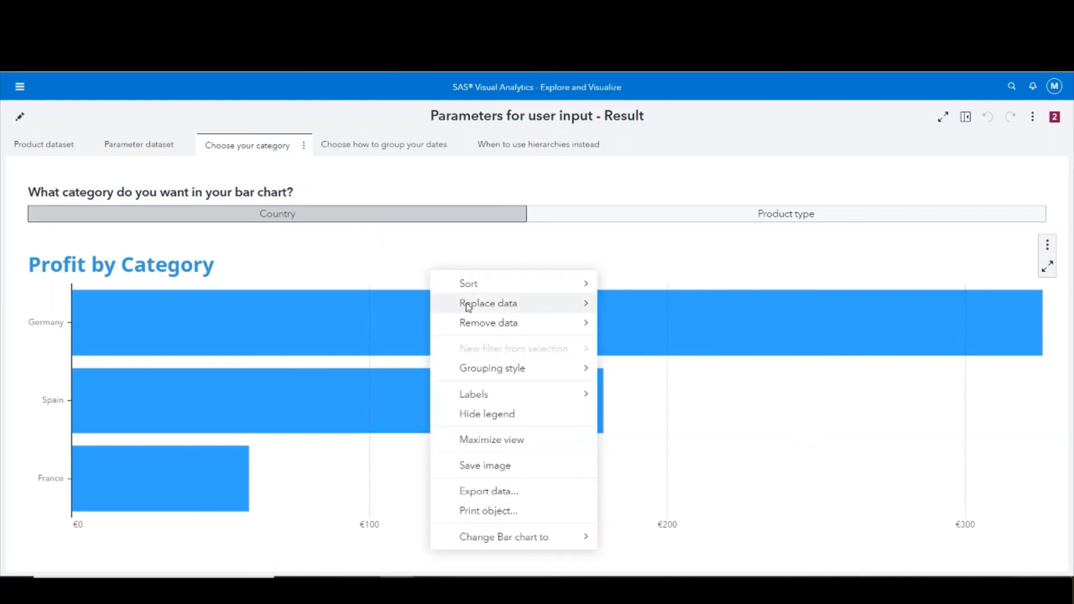
mouse_move(467, 304)
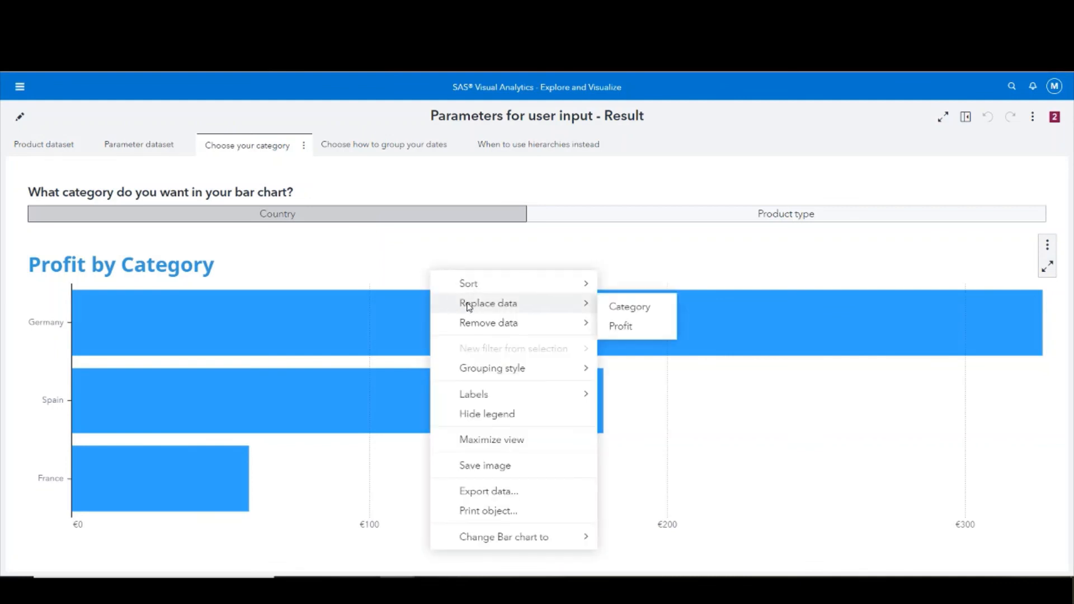
left_click(649, 307)
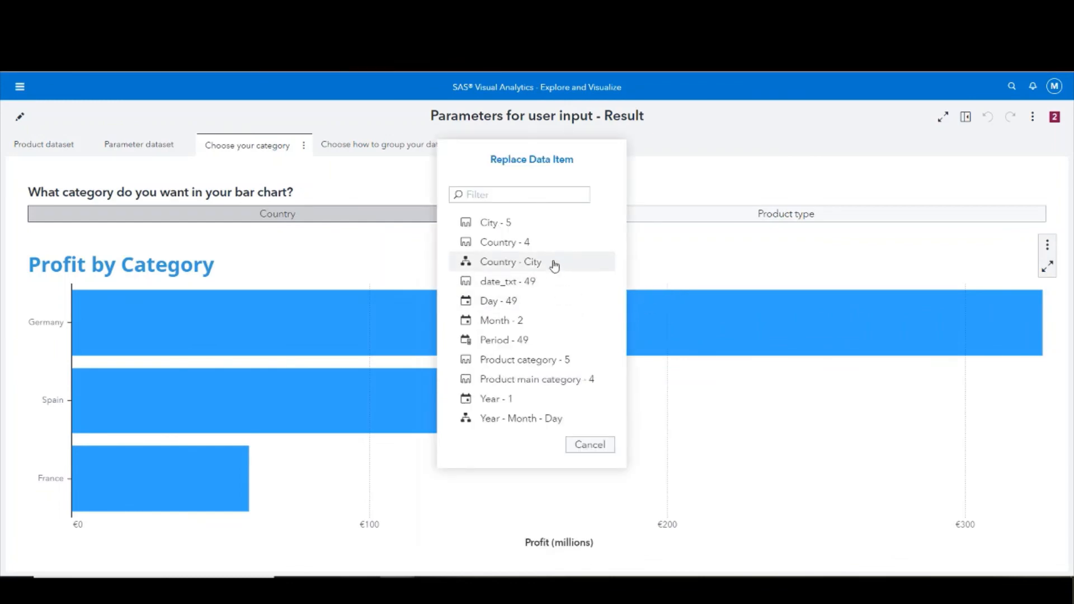
left_click(540, 229)
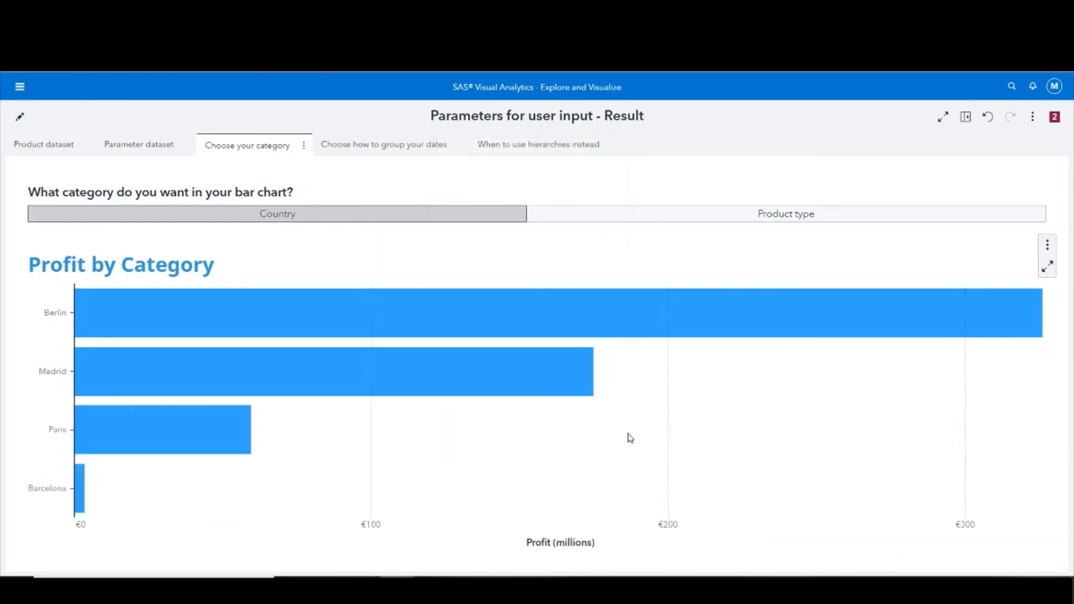